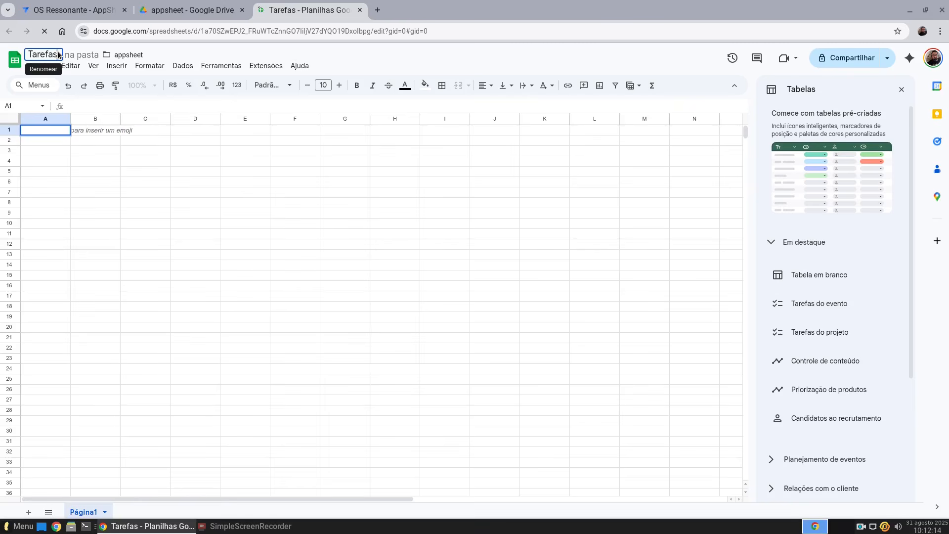
# Step: Rename the spreadsheet to "Tarefas Exemplo Canal" and close the pre-built tables sidebar
pyautogui.write('E')
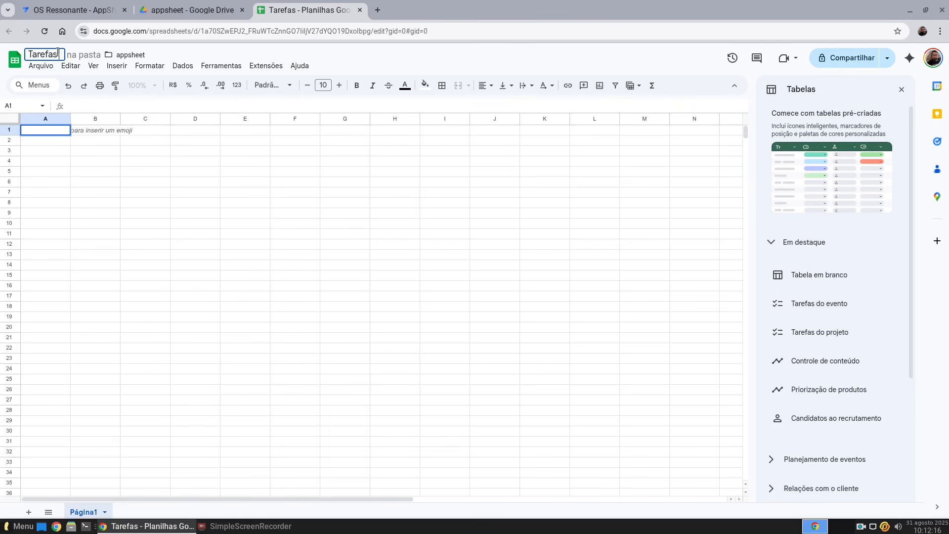
pyautogui.write('xemplo')
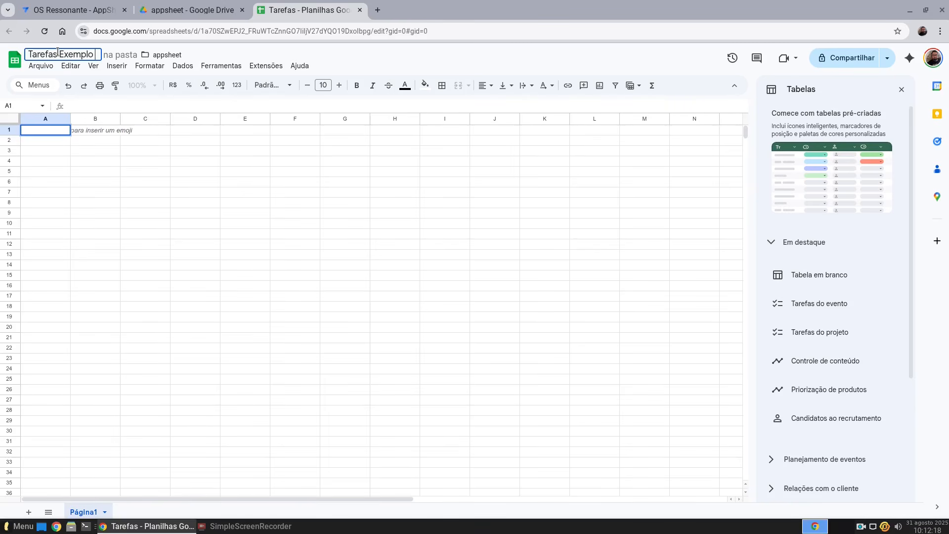
pyautogui.write(' Canal')
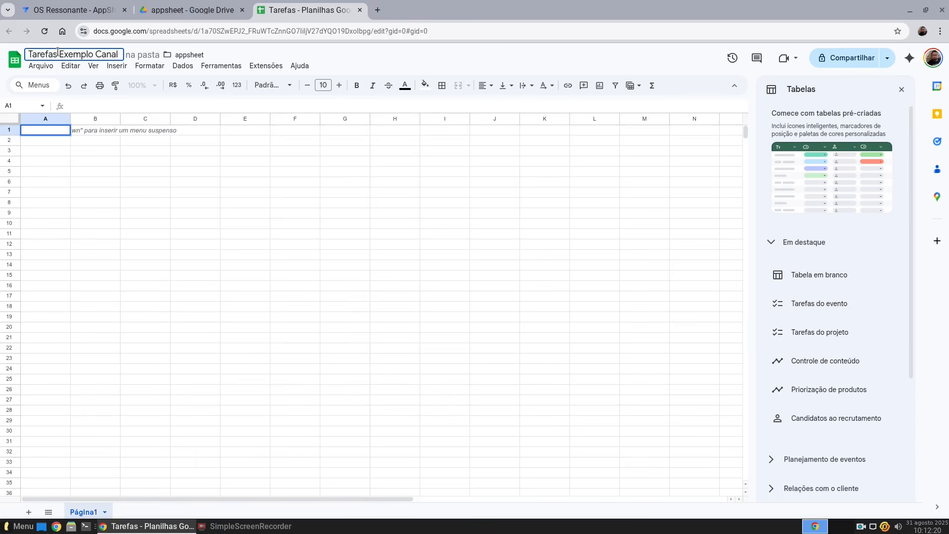
pyautogui.press('Return')
pyautogui.click(901, 91)
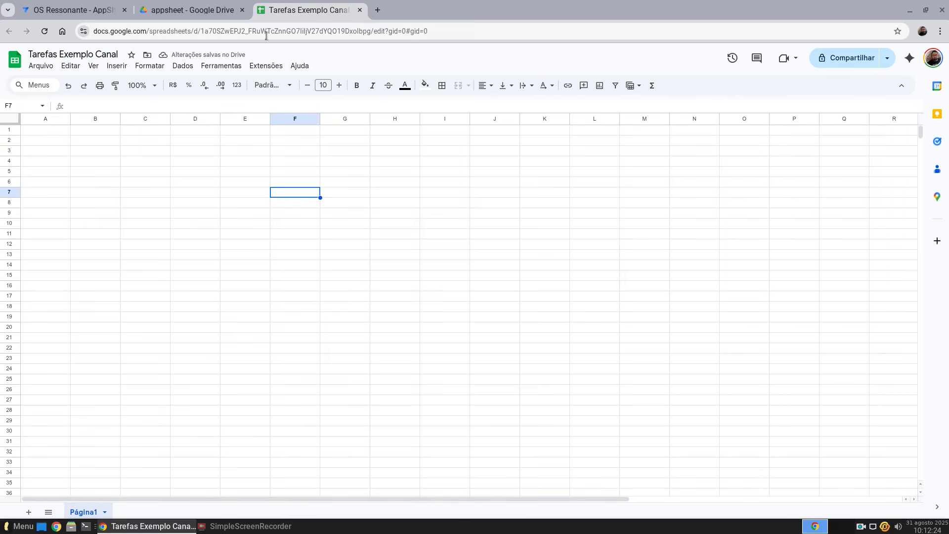
# Step: Close the Drive page, switch to the OS Ressonante app in AppSheet and open the Tarefas table's source spreadsheet
pyautogui.click(242, 10)
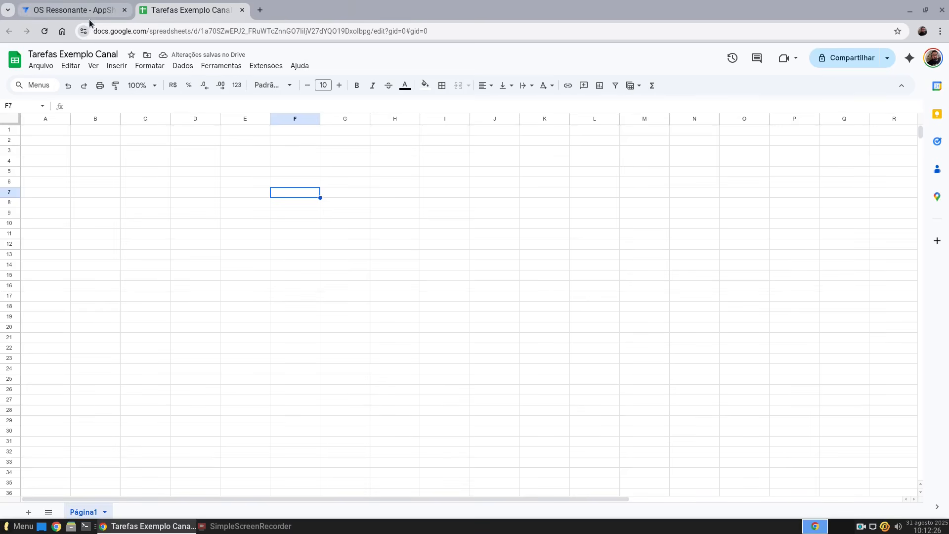
pyautogui.click(89, 12)
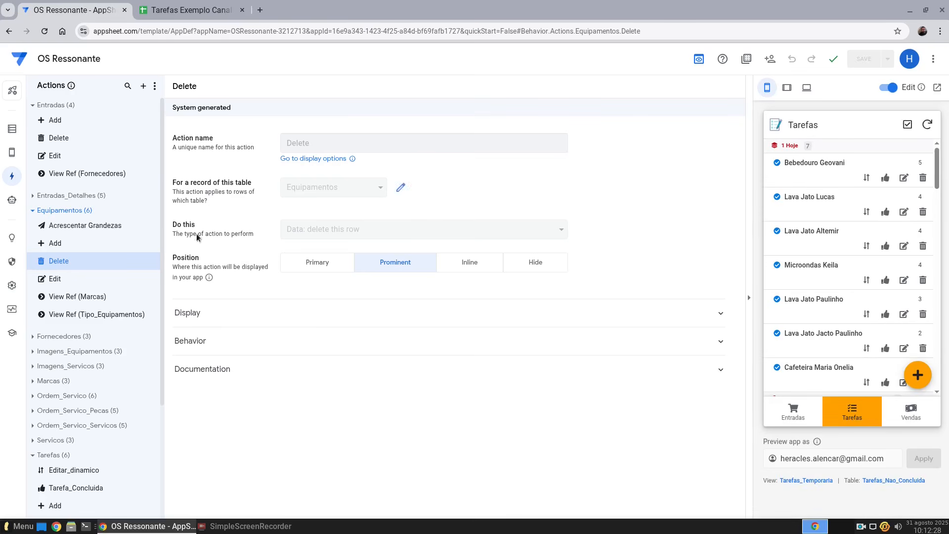
pyautogui.click(12, 129)
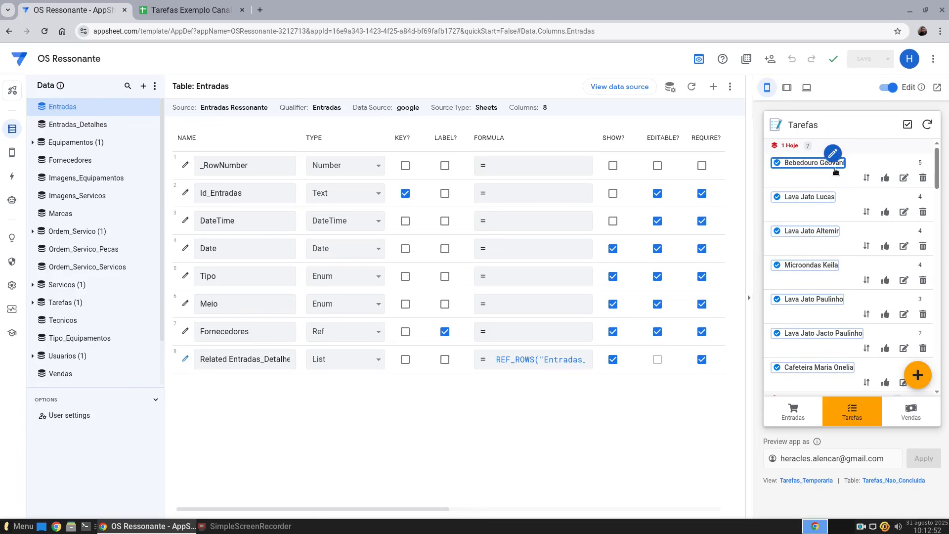
pyautogui.click(55, 303)
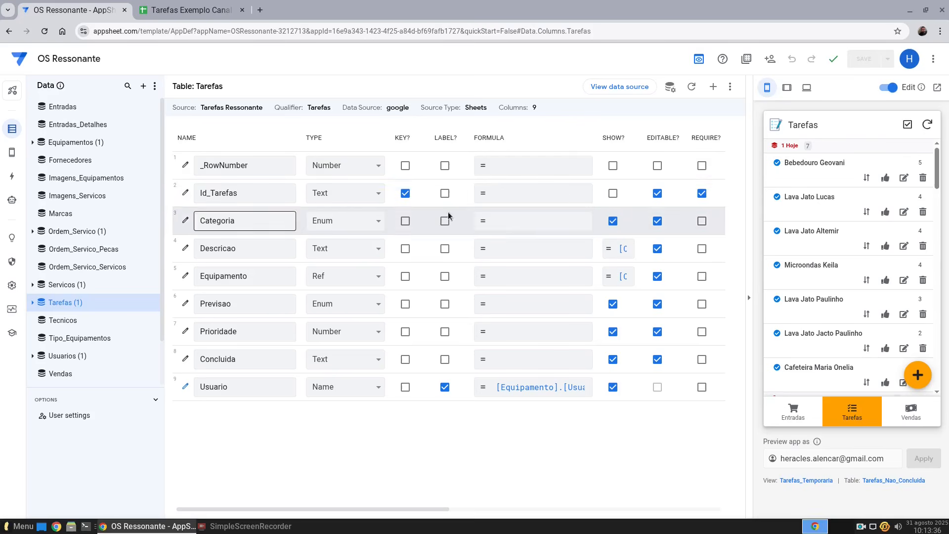
pyautogui.click(589, 92)
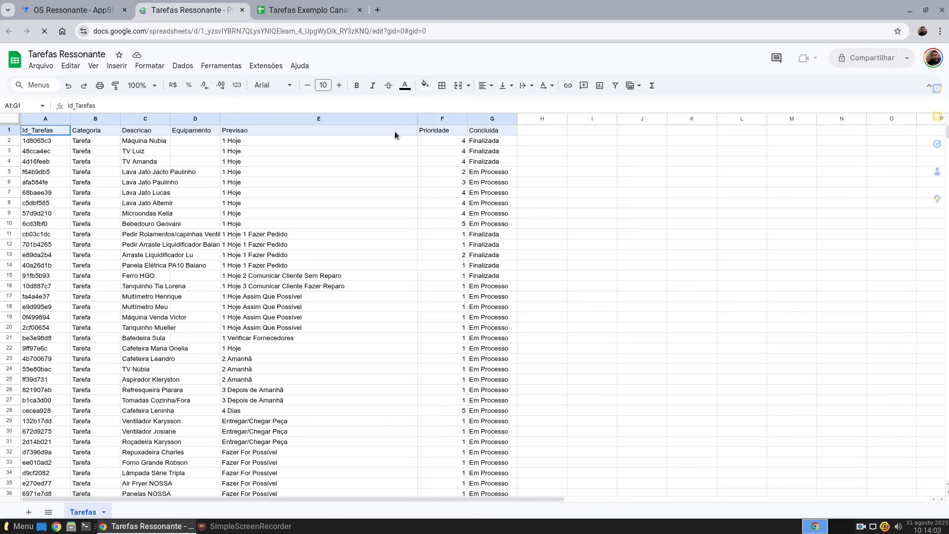
# Step: Copy the header row A1:G1 from Tarefas Ressonante and paste it at A1 of the Tarefas Exemplo Canal spreadsheet
pyautogui.rightClick(395, 134)
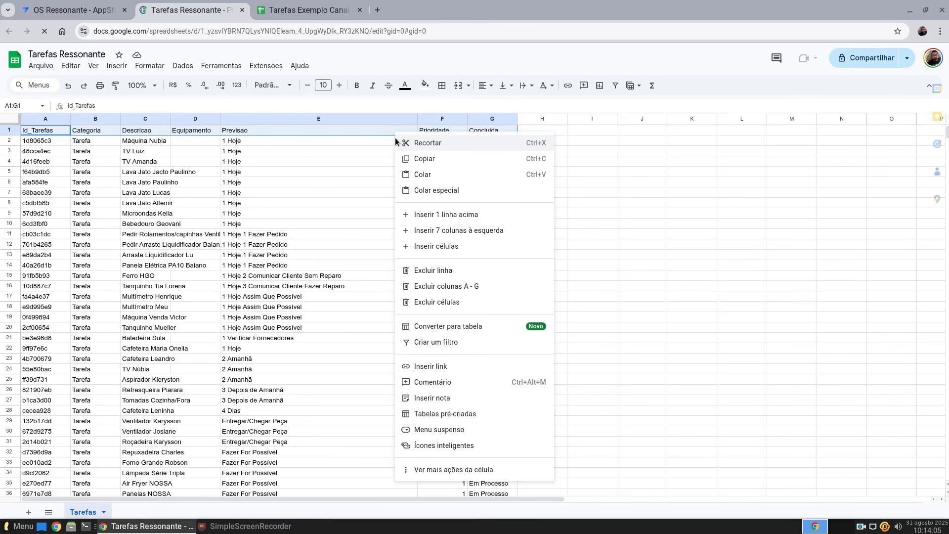
pyautogui.click(442, 162)
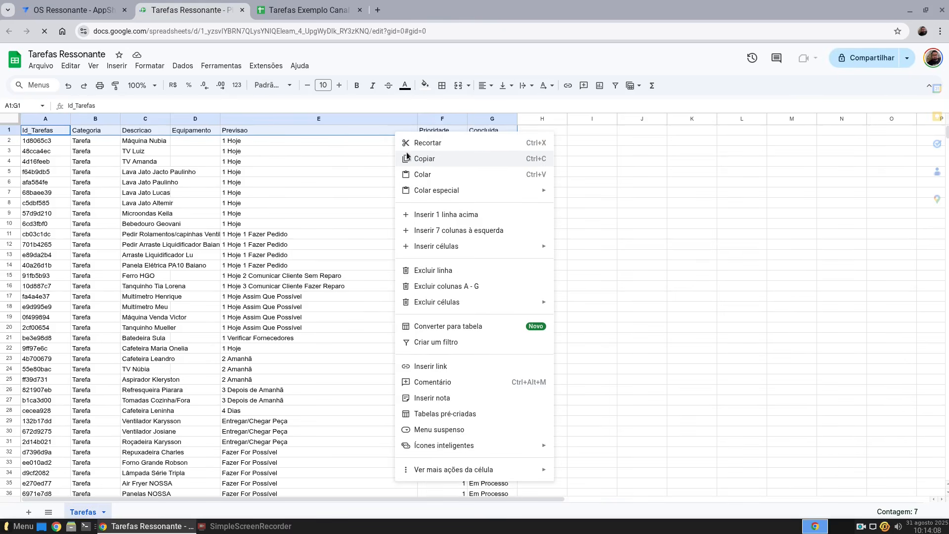
pyautogui.click(242, 11)
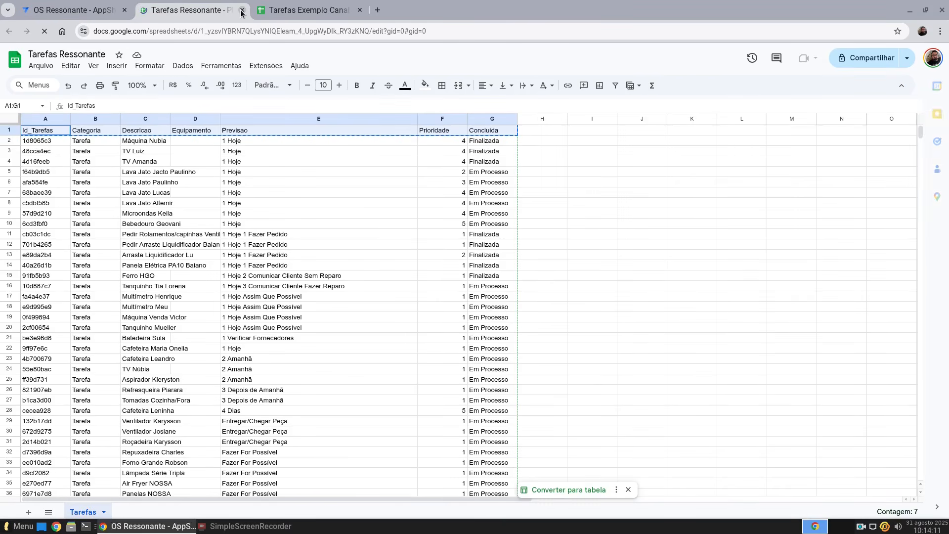
pyautogui.click(188, 11)
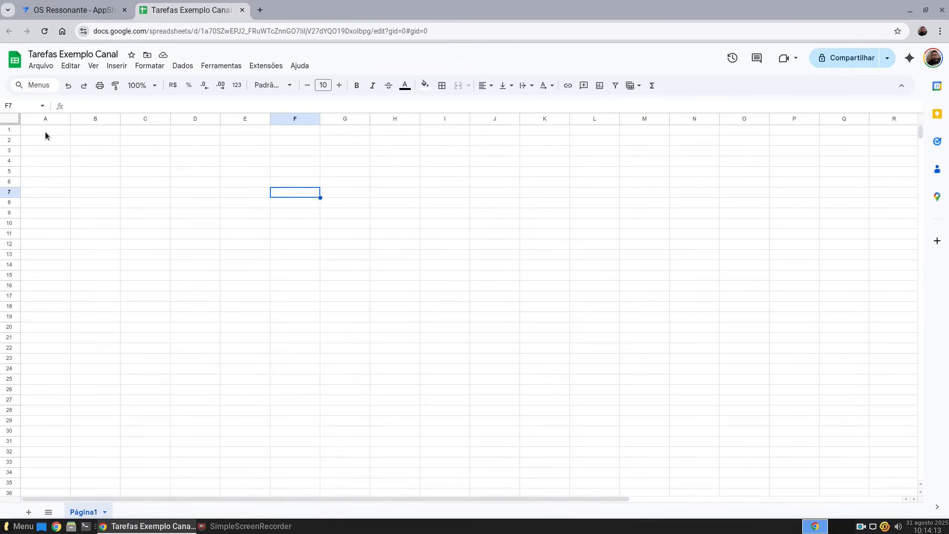
pyautogui.click(44, 132)
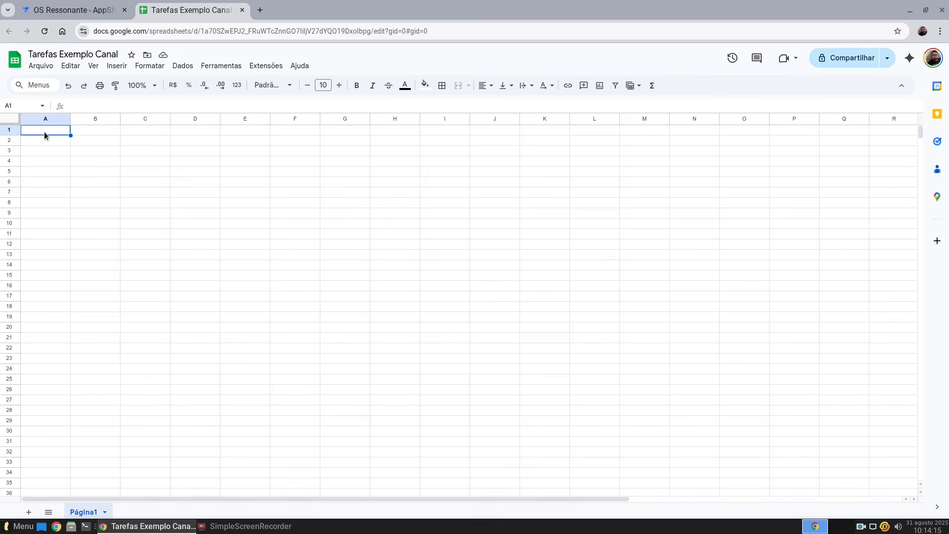
pyautogui.write('Id_Tarefas\tCategoria\tDescricao\tEquipamento\tPrevisao\tPrioridade\tConcluida')
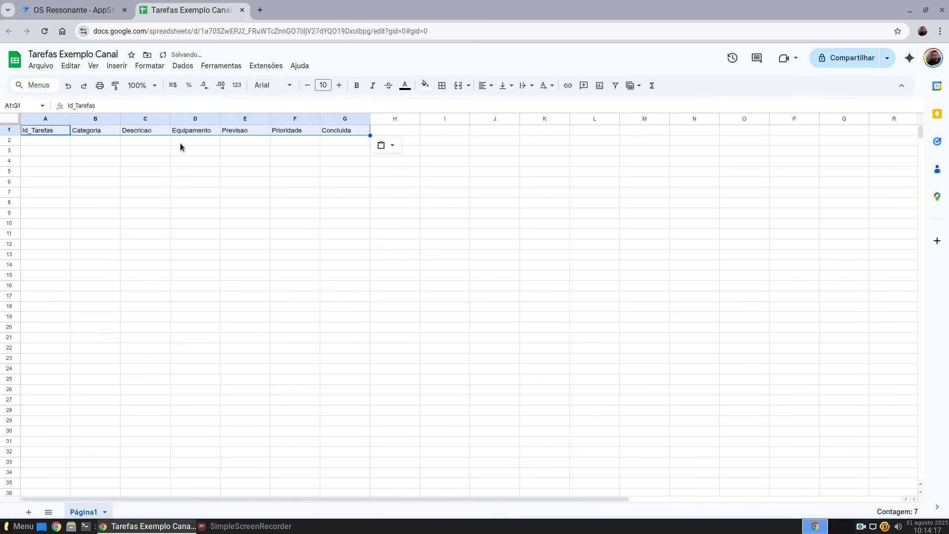
# Step: Delete the Categoria and Equipamento columns from the Tarefas Exemplo Canal sheet
pyautogui.click(91, 142)
pyautogui.click(91, 132)
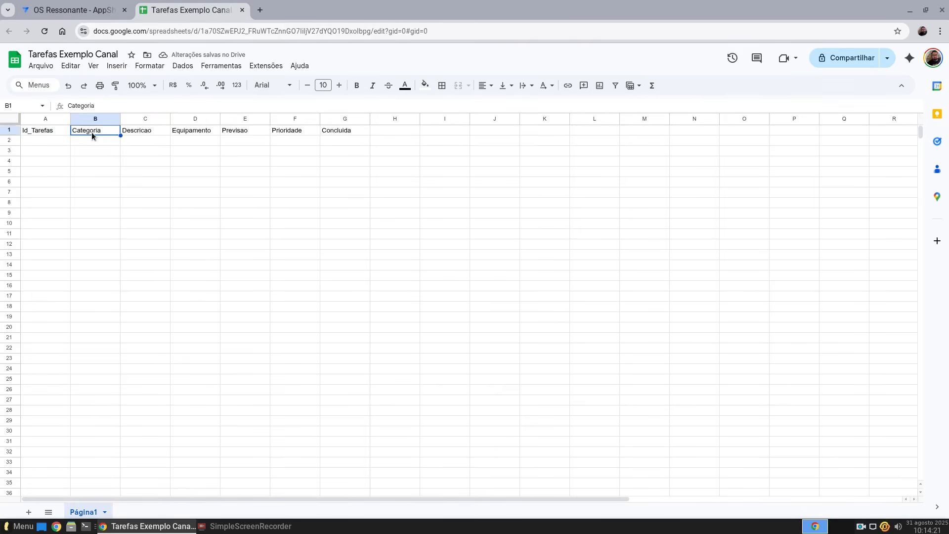
pyautogui.rightClick(96, 119)
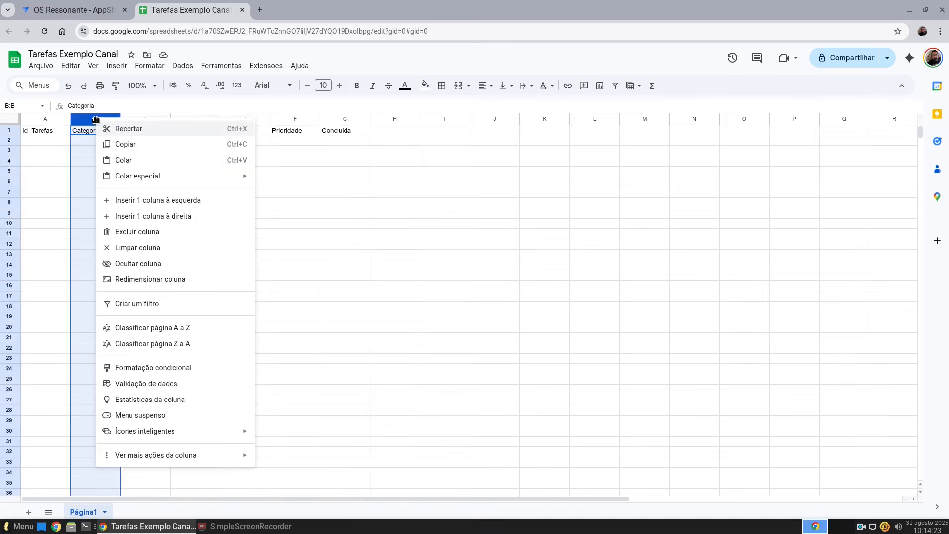
pyautogui.click(138, 231)
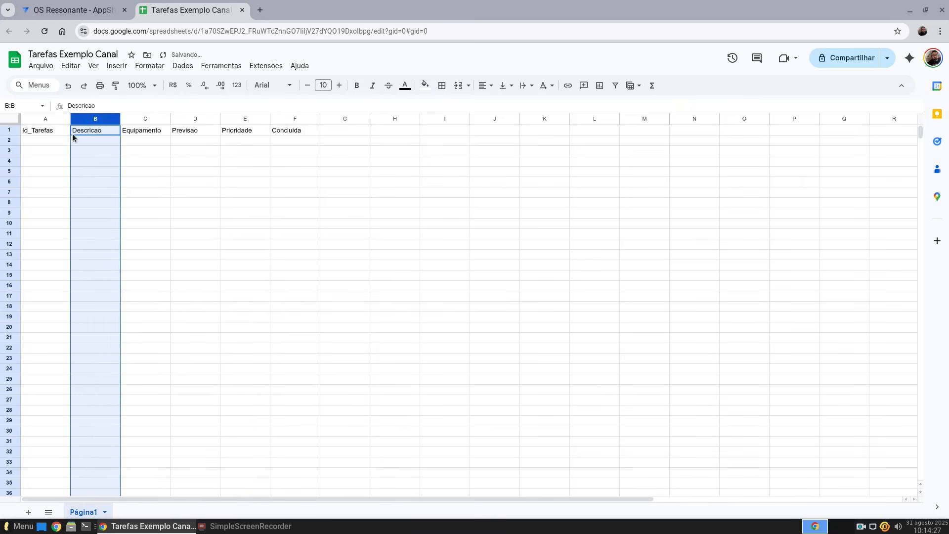
pyautogui.rightClick(152, 121)
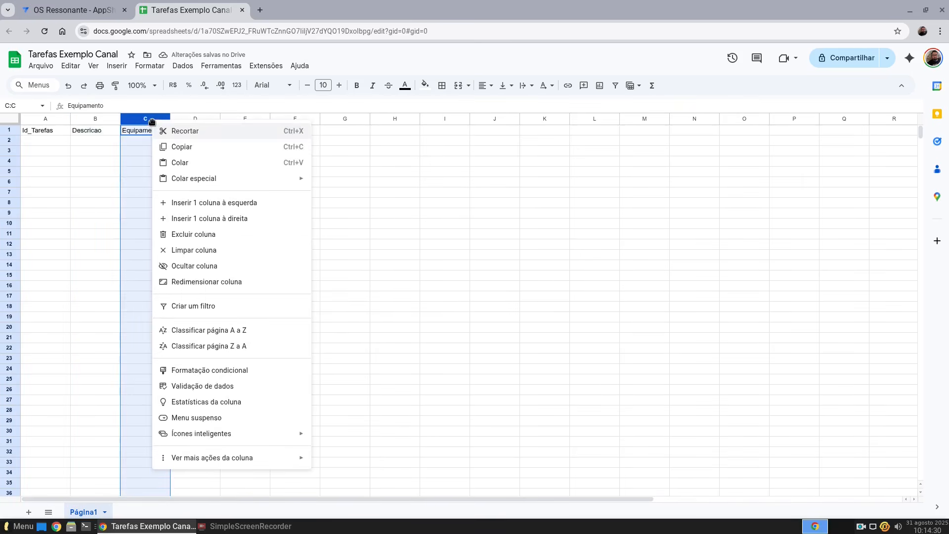
pyautogui.click(189, 235)
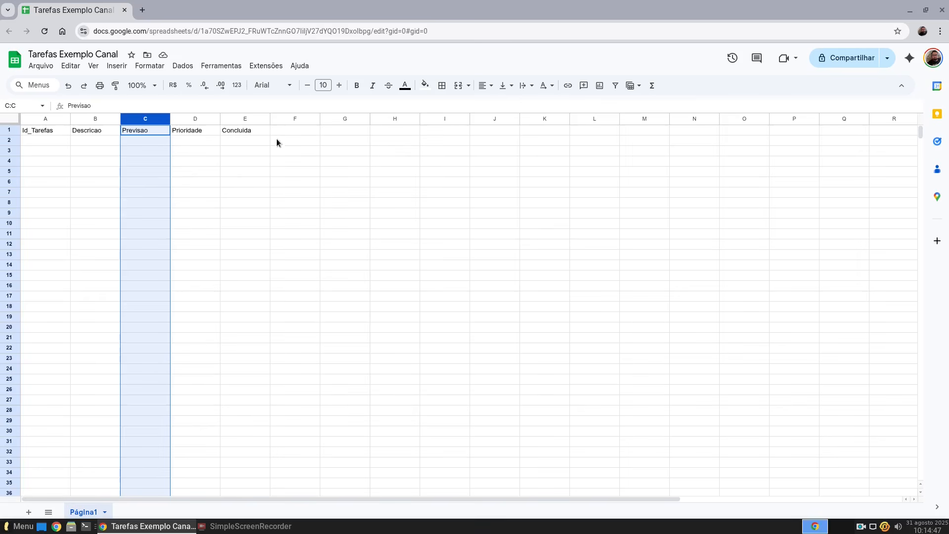
pyautogui.click(245, 141)
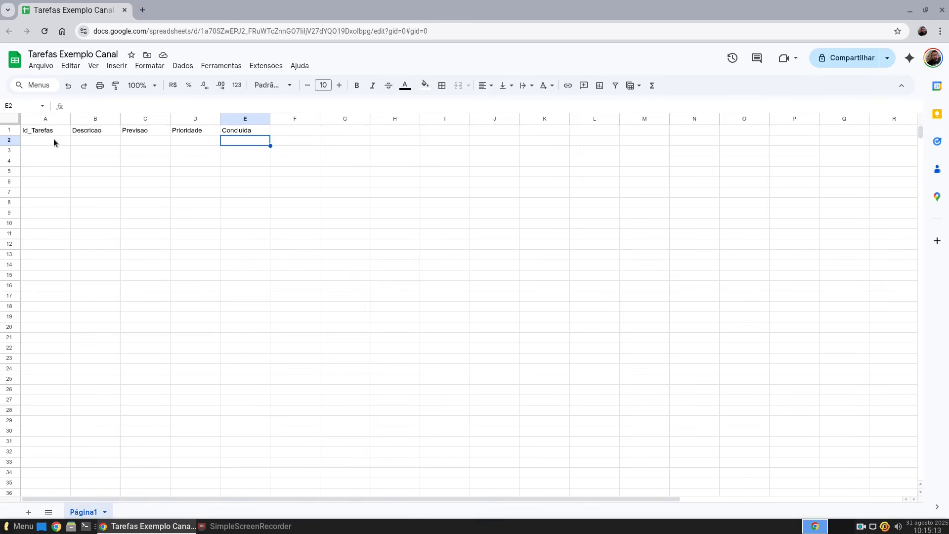
pyautogui.click(104, 153)
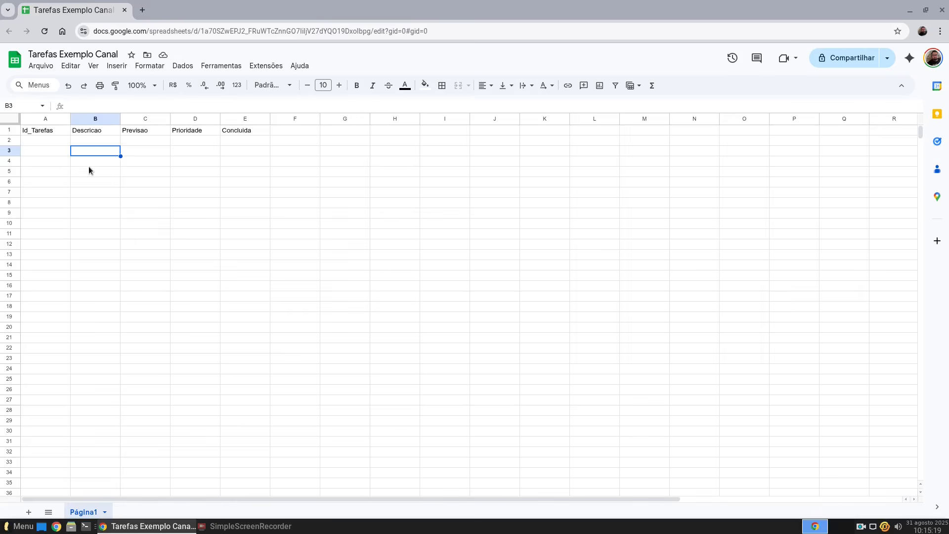
pyautogui.click(51, 122)
pyautogui.click(162, 164)
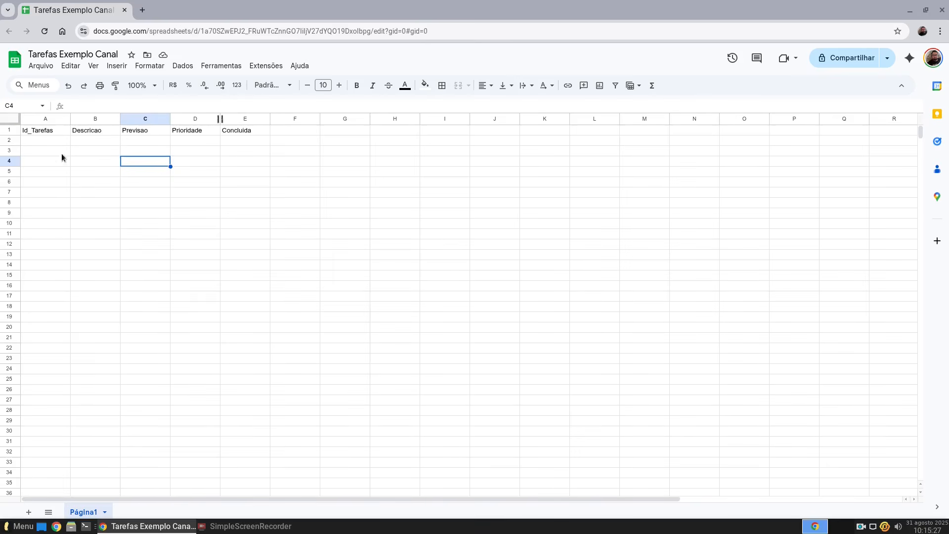
pyautogui.click(6, 140)
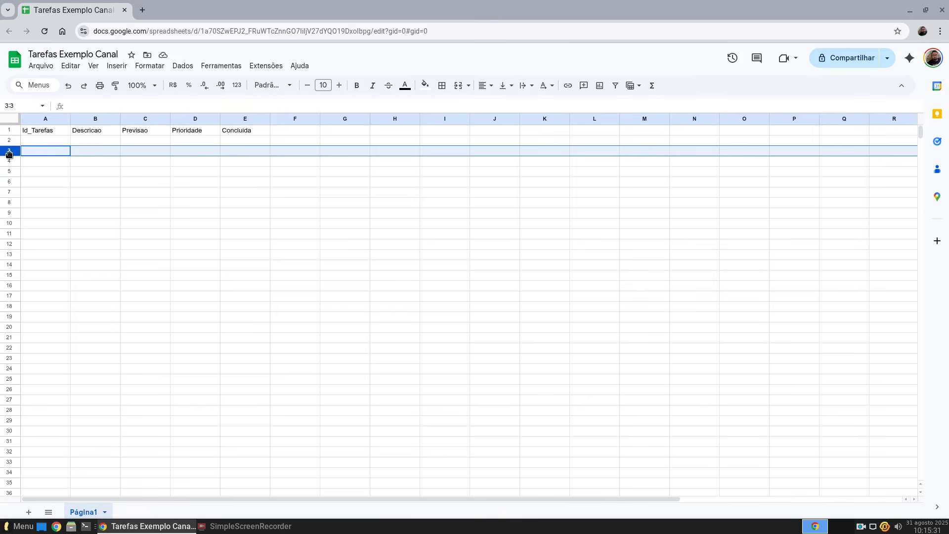
pyautogui.click(40, 141)
pyautogui.click(99, 141)
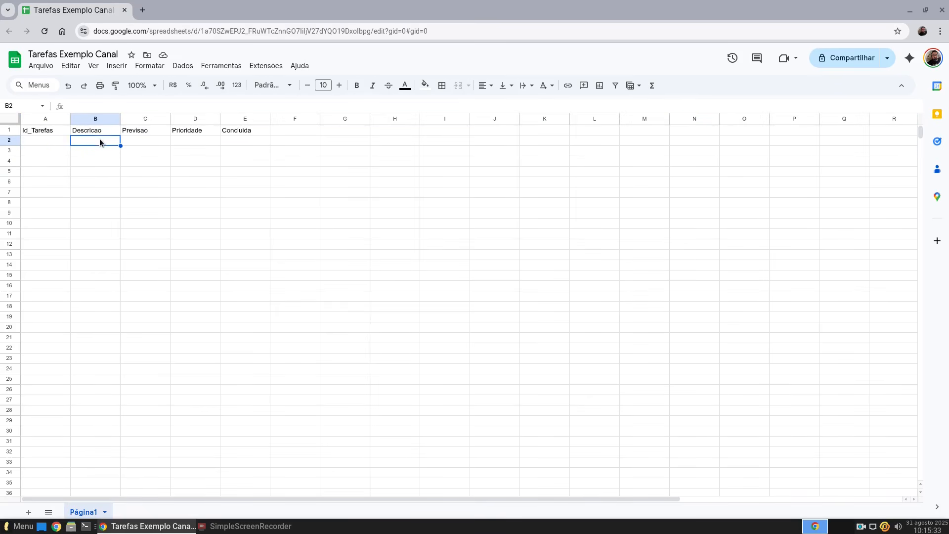
pyautogui.click(53, 138)
pyautogui.click(116, 140)
pyautogui.click(132, 142)
pyautogui.click(35, 140)
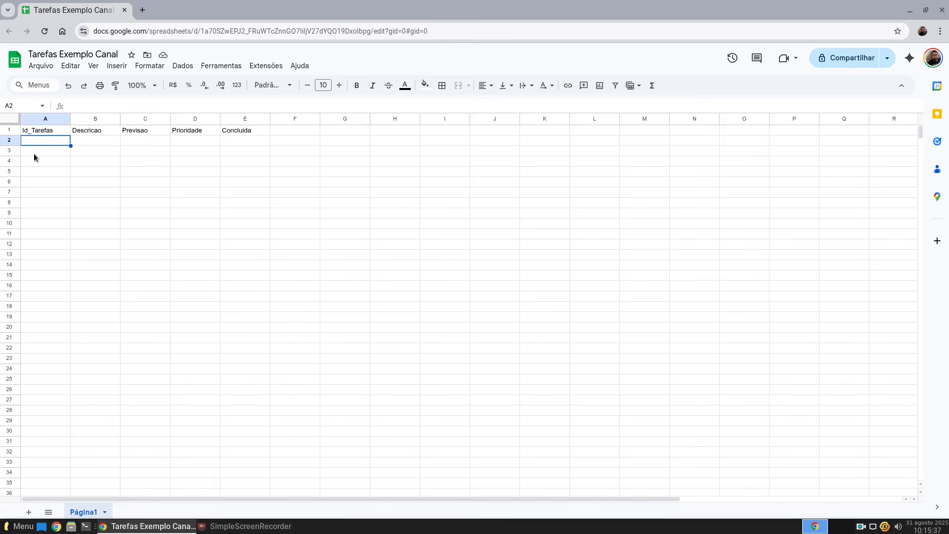
pyautogui.click(110, 139)
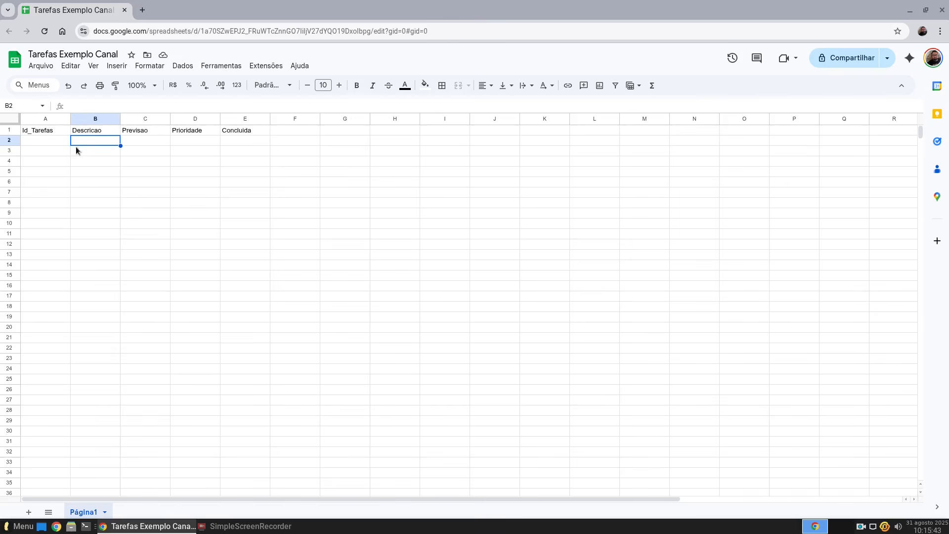
pyautogui.click(54, 147)
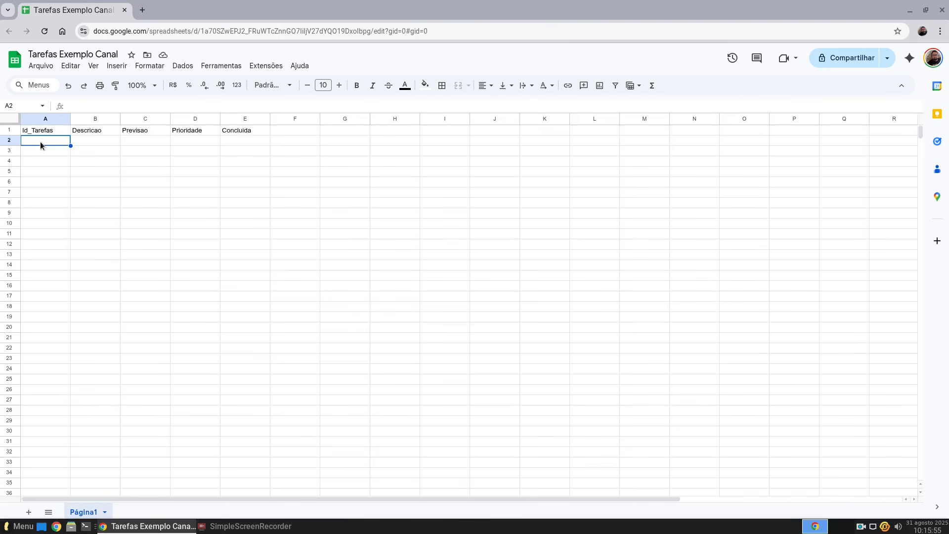
pyautogui.click(107, 144)
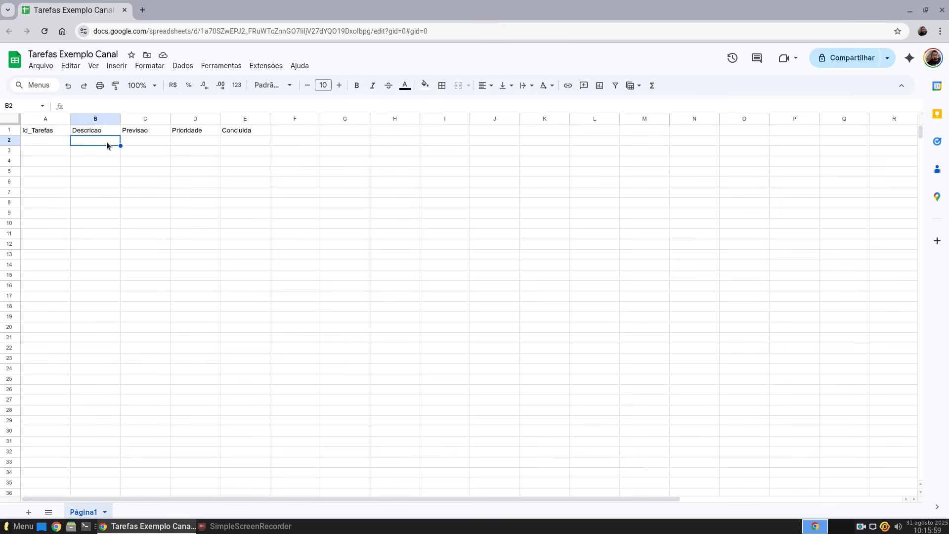
pyautogui.click(151, 144)
pyautogui.click(205, 142)
pyautogui.click(240, 143)
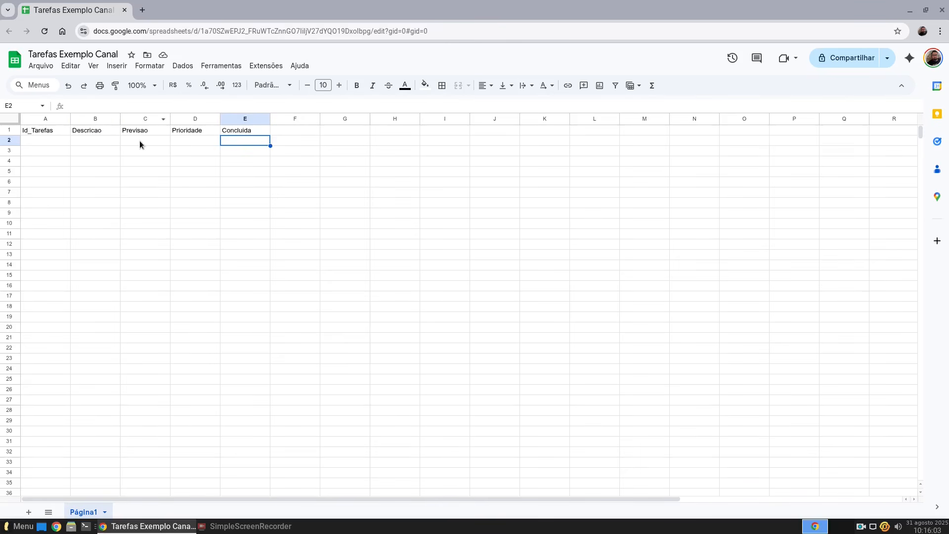
# Step: Create a new AppSheet app from the Tarefas Exemplo Canal spreadsheet
pyautogui.click(222, 66)
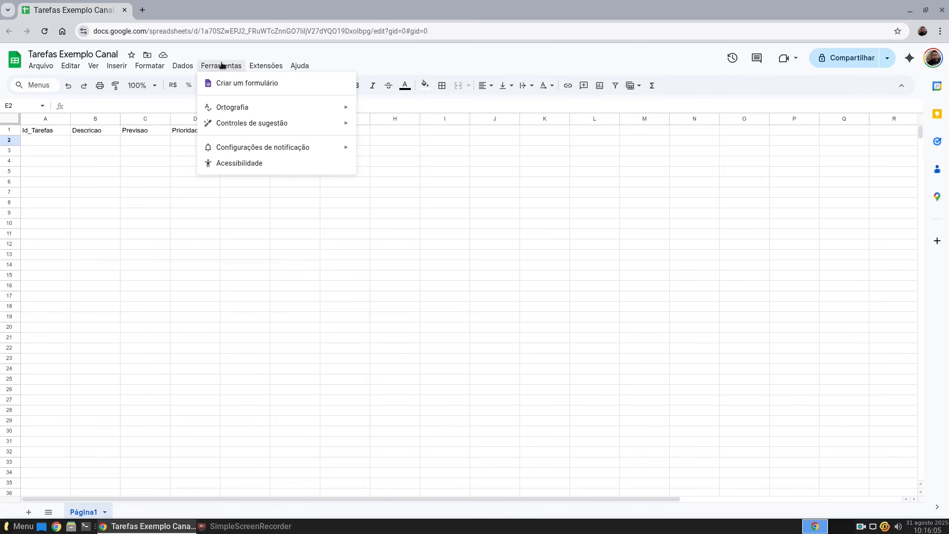
pyautogui.moveTo(274, 68)
pyautogui.moveTo(276, 139)
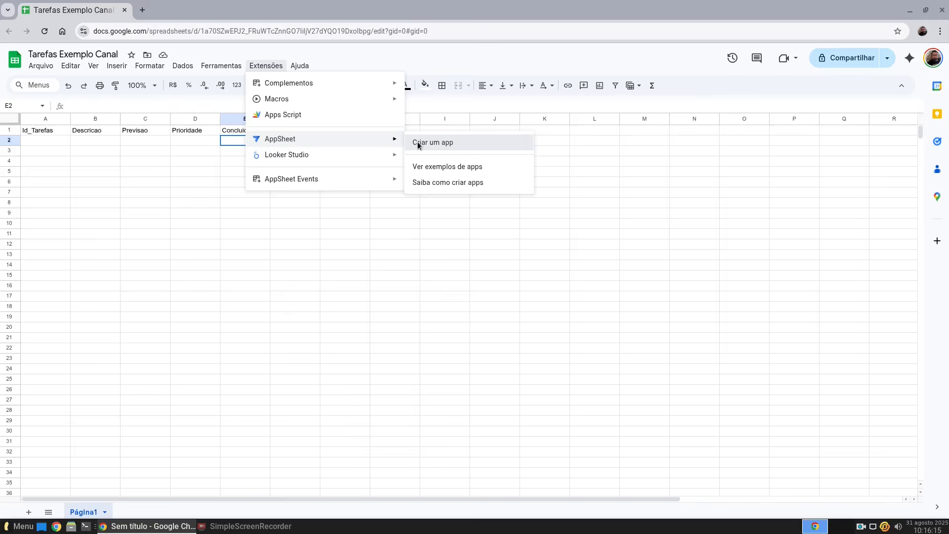
pyautogui.click(418, 144)
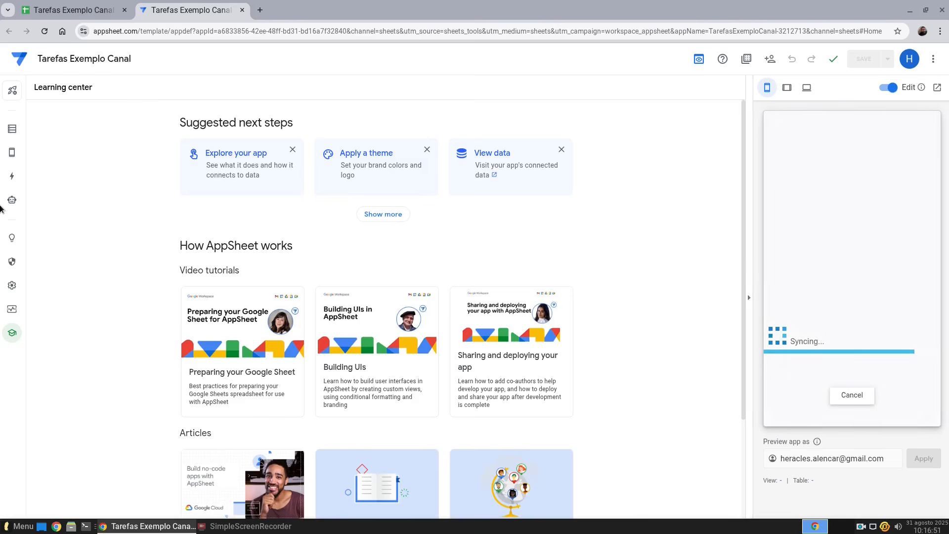
# Step: Switch to the Tarefas Exemplo Canal spreadsheet, view the options of its Página1 sheet and return to AppSheet
pyautogui.click(94, 16)
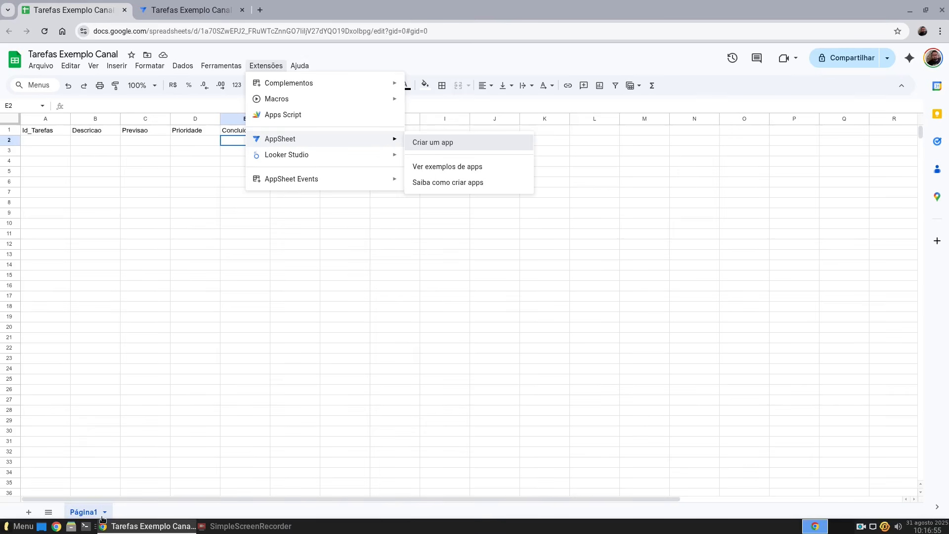
pyautogui.press('Escape')
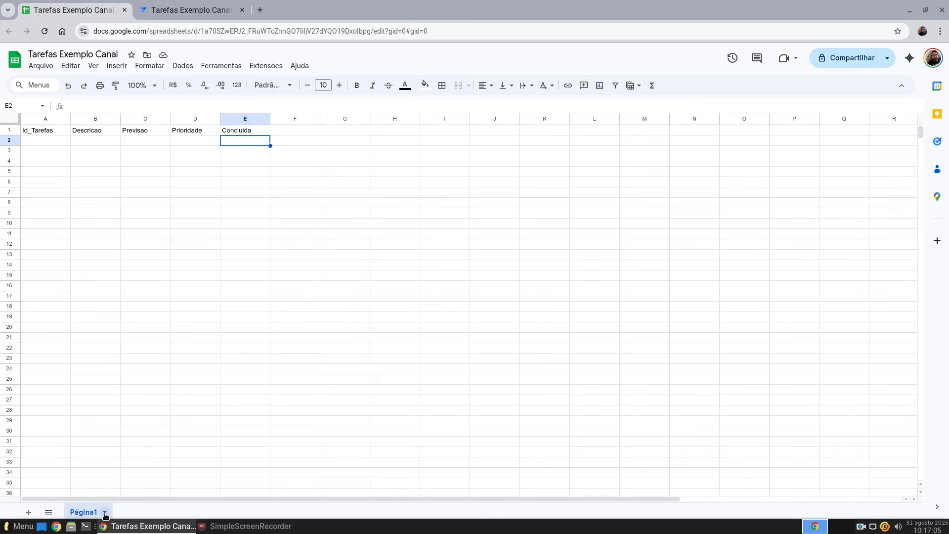
pyautogui.click(105, 514)
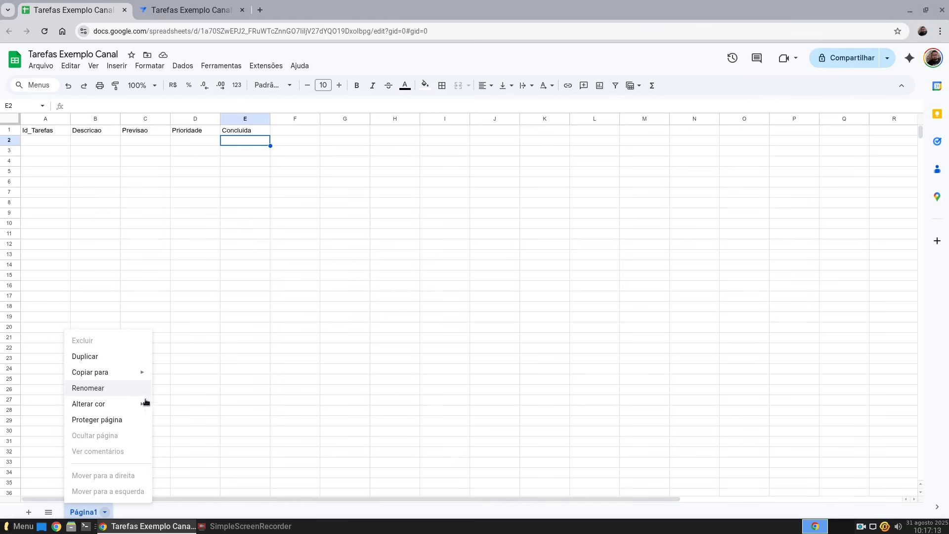
pyautogui.click(295, 379)
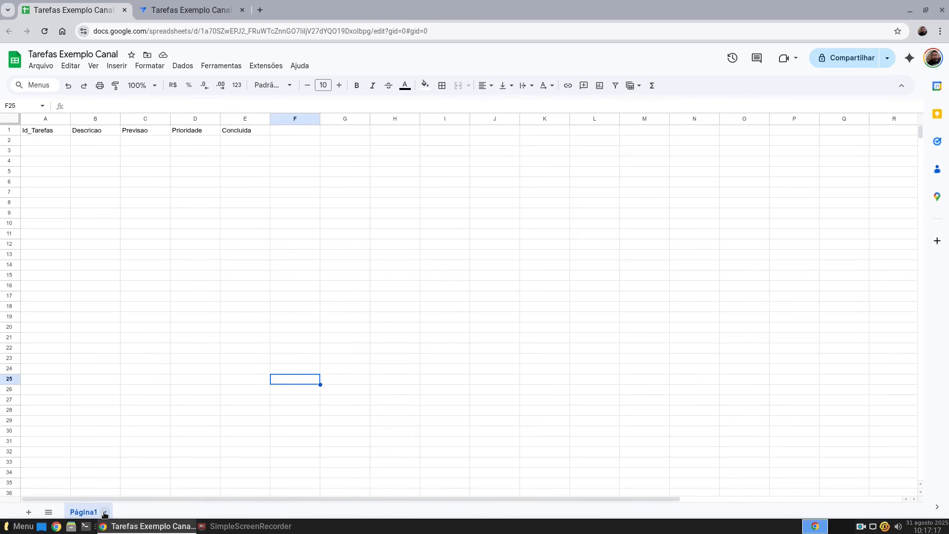
pyautogui.click(174, 6)
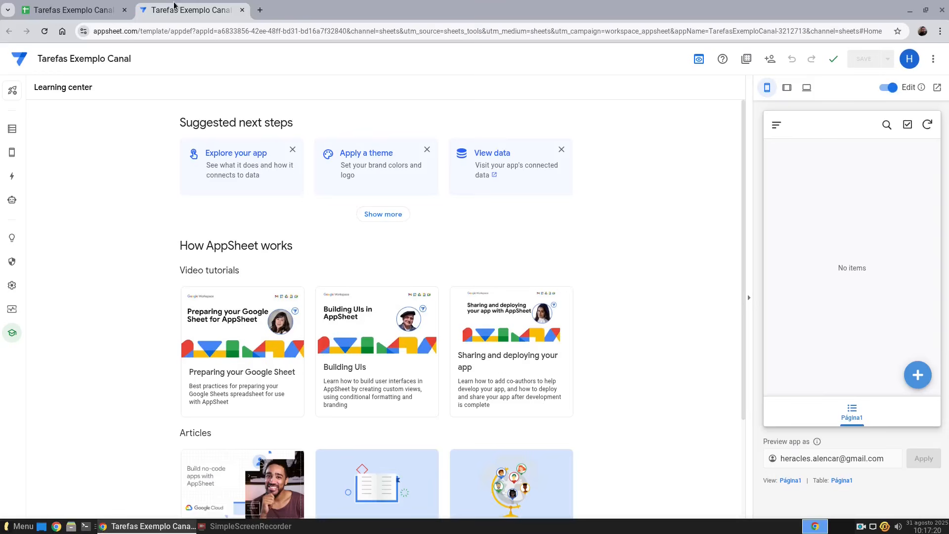
# Step: Open the app's data section and view the column structure of the Página1 table
pyautogui.click(12, 129)
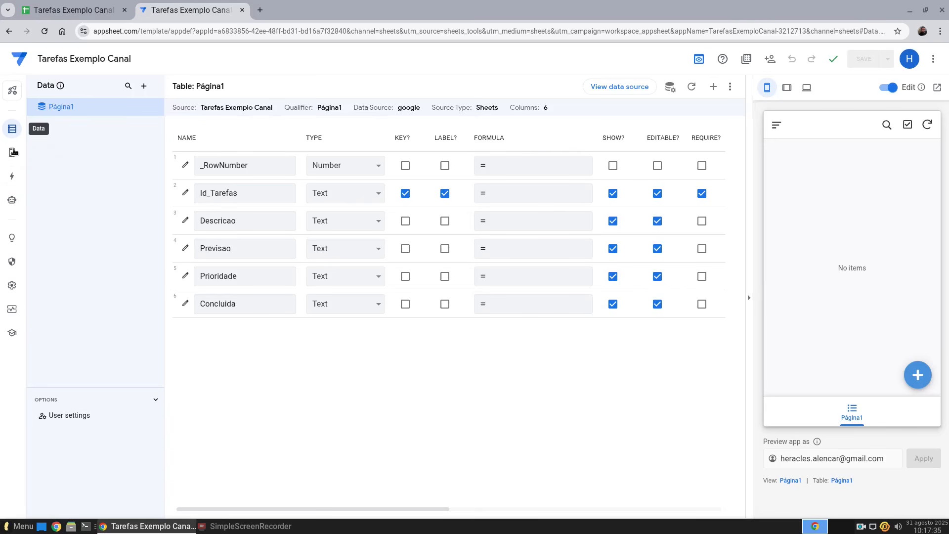
pyautogui.moveTo(16, 155)
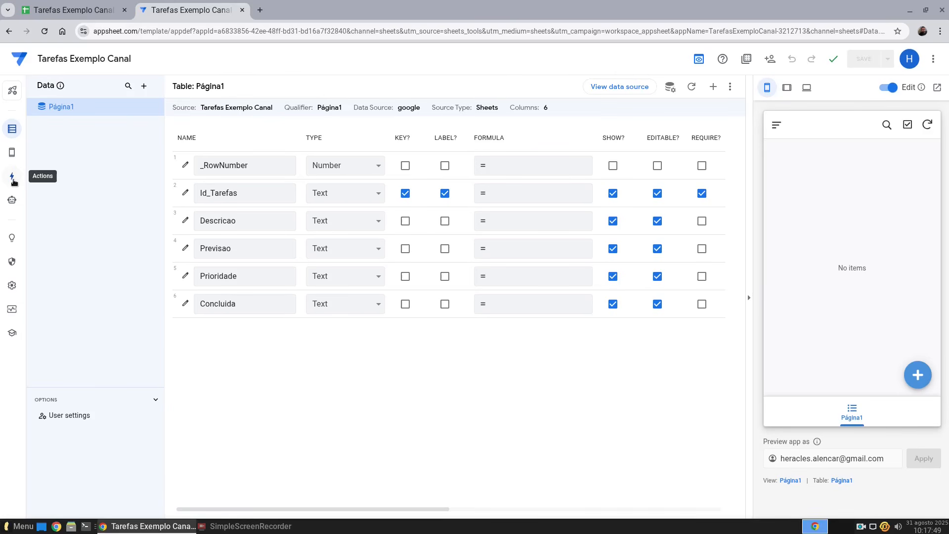
pyautogui.click(15, 131)
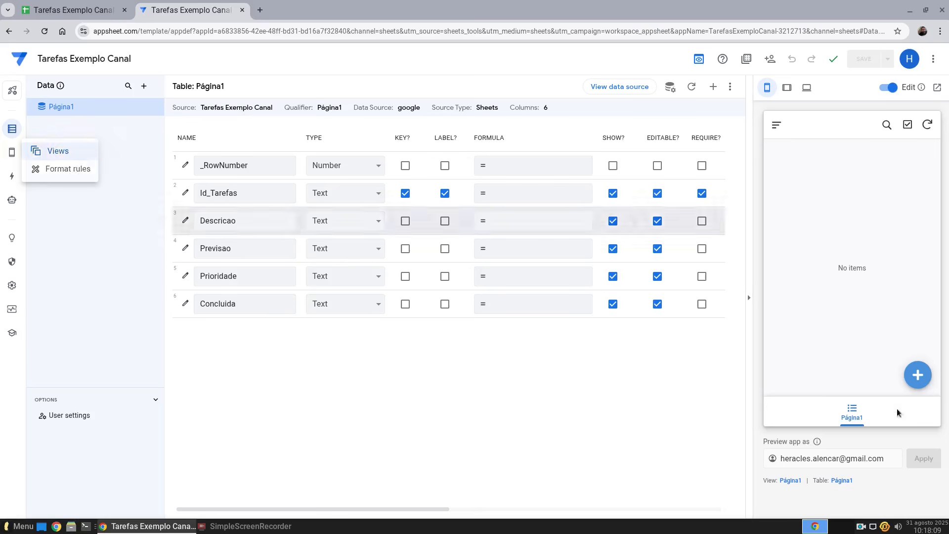
pyautogui.moveTo(882, 417)
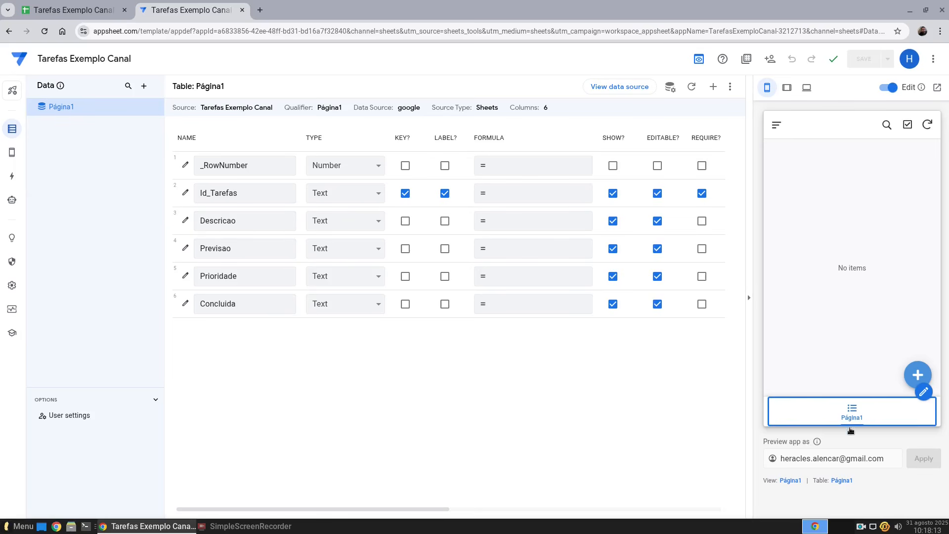
# Step: Open the Página1 view and rename it as Tasks
pyautogui.click(792, 481)
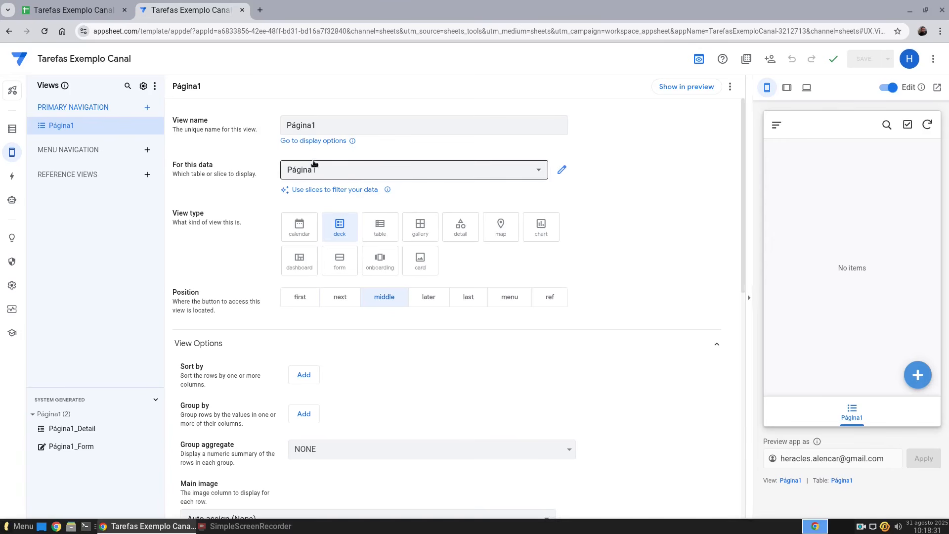
pyautogui.click(381, 125)
pyautogui.hotkey('ctrl', 'a')
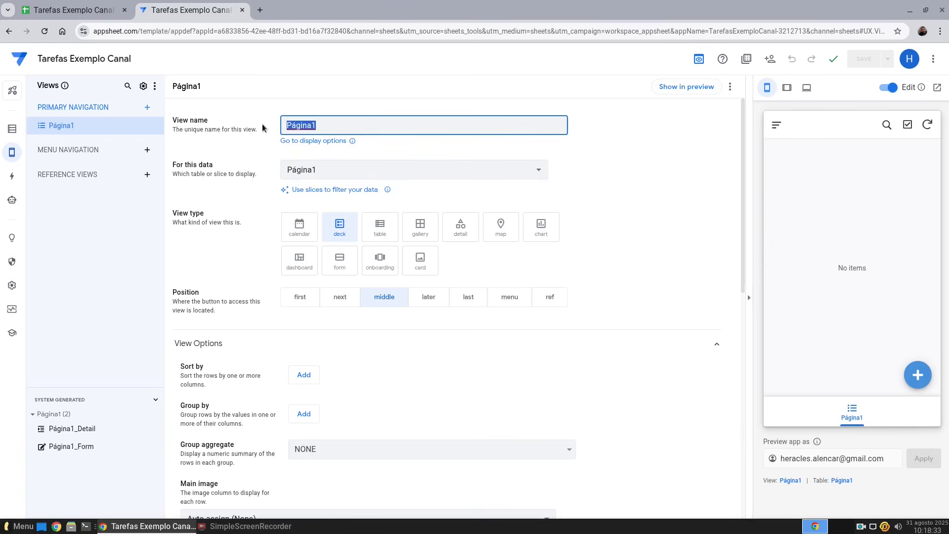
pyautogui.write('Tarefas')
pyautogui.press('BackSpace')
pyautogui.press('BackSpace')
pyautogui.press('BackSpace')
pyautogui.press('BackSpace')
pyautogui.press('BackSpace')
pyautogui.write('sks')
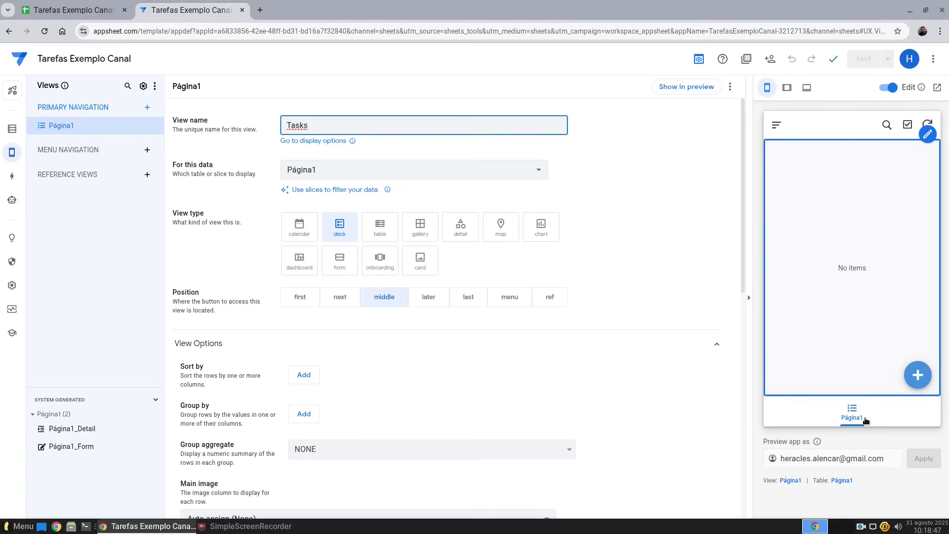
pyautogui.click(852, 427)
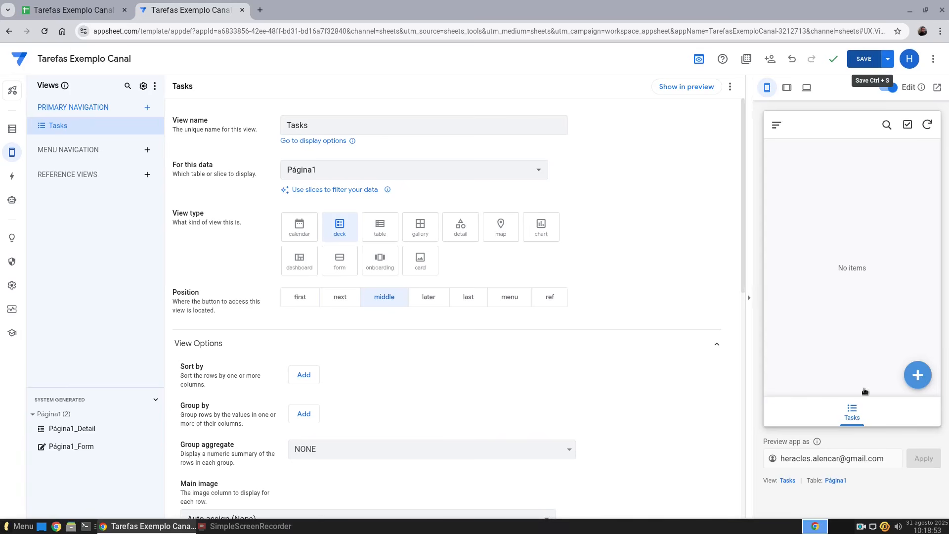
# Step: Set the Tasks view's display name to Tarefas
pyautogui.scroll(-3, 224, 316)
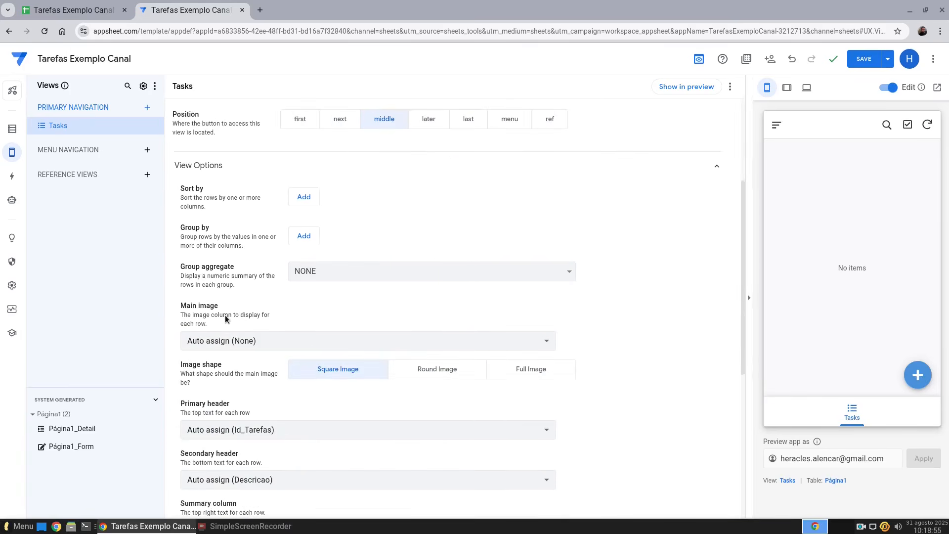
pyautogui.scroll(-3, 225, 315)
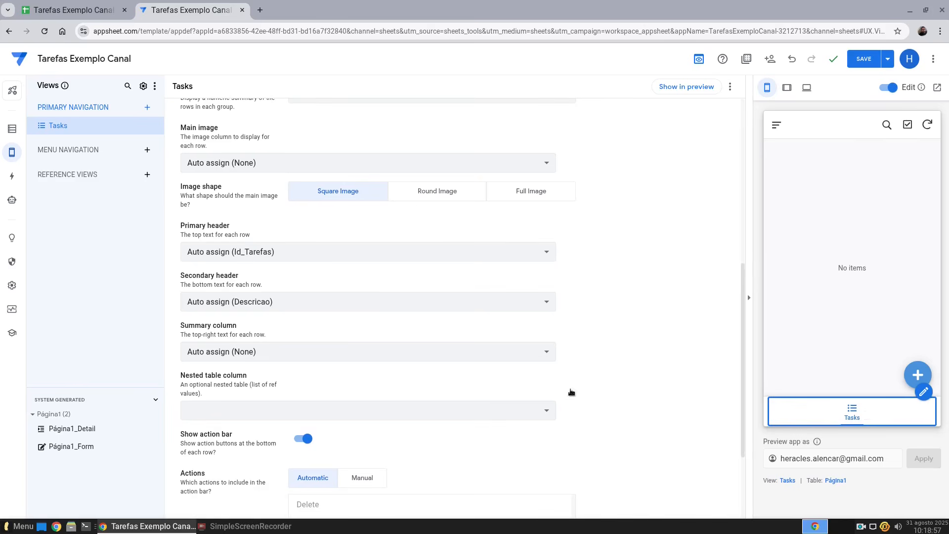
pyautogui.scroll(6, 254, 251)
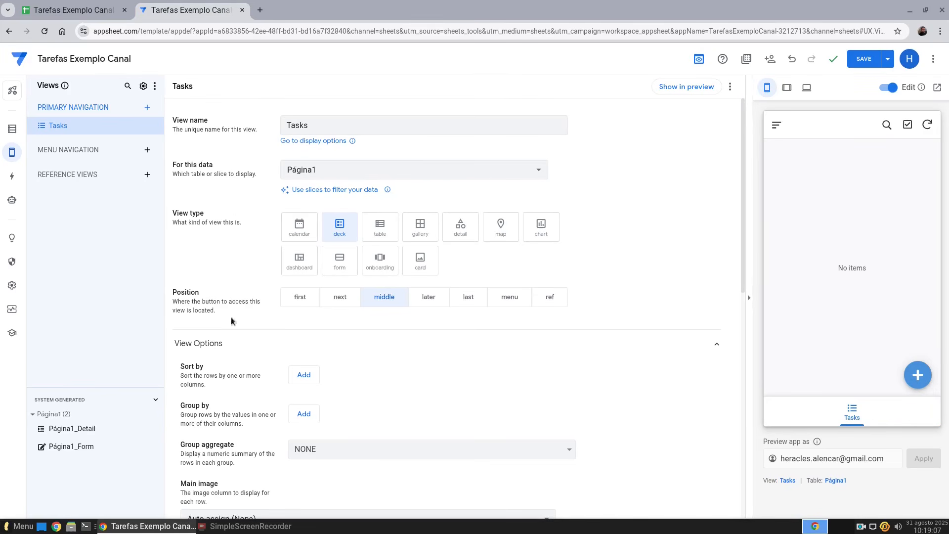
pyautogui.scroll(-10, 303, 384)
pyautogui.click(355, 440)
pyautogui.scroll(-5, 360, 439)
pyautogui.click(319, 355)
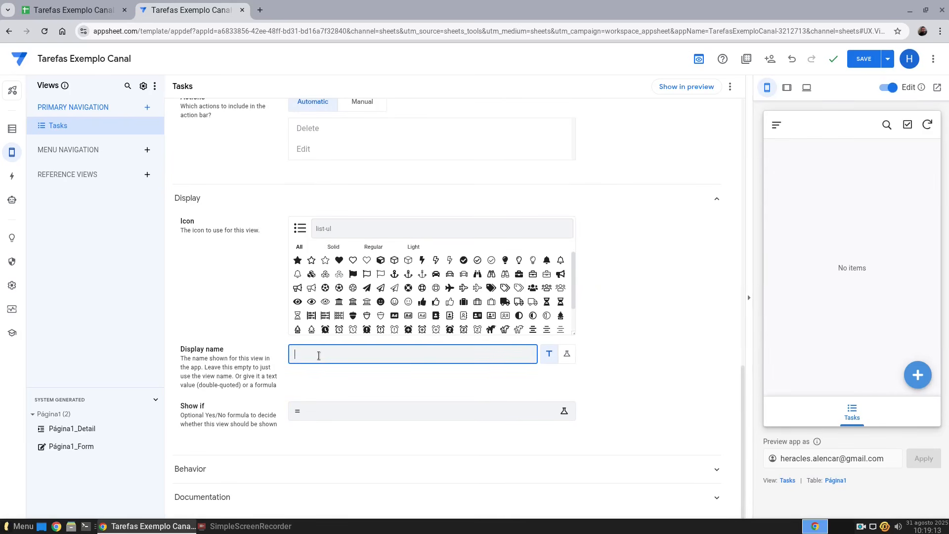
pyautogui.write('Tarefas')
# Step: Search the Tasks view's icons for "task" and choose the fifth result, a regular-style stacked task-bars icon
pyautogui.click(352, 230)
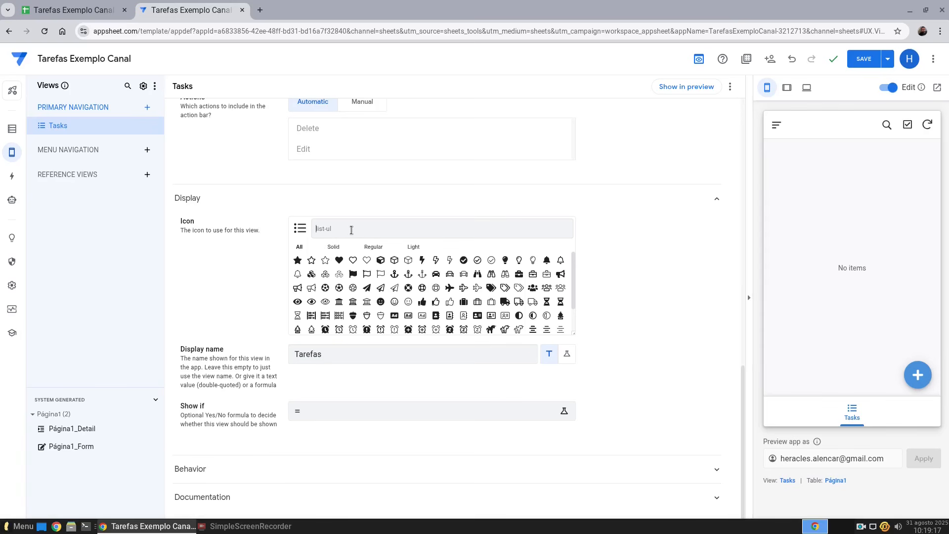
pyautogui.write('task')
pyautogui.click(353, 260)
pyautogui.moveTo(856, 412)
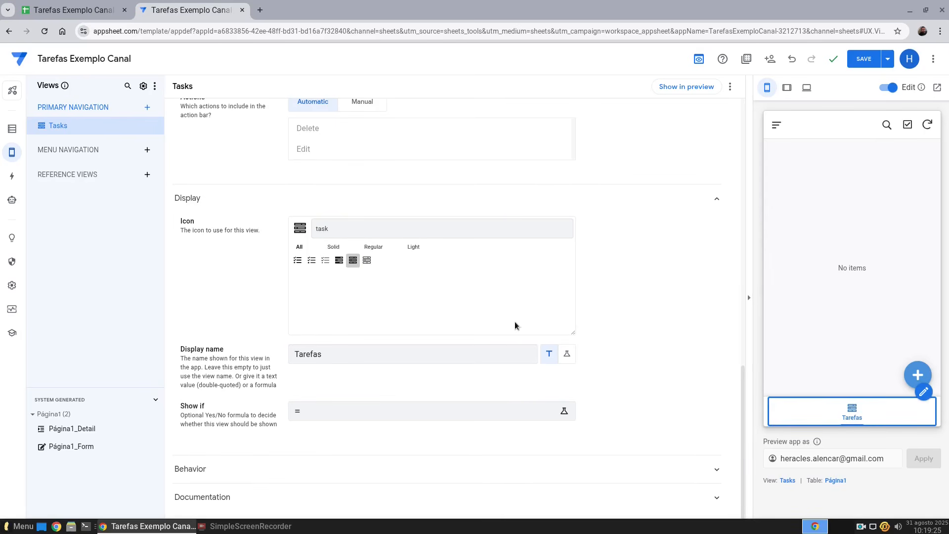
# Step: Review the Tasks view's configuration, from its name, view type and position through its view options to its display settings
pyautogui.scroll(15, 515, 323)
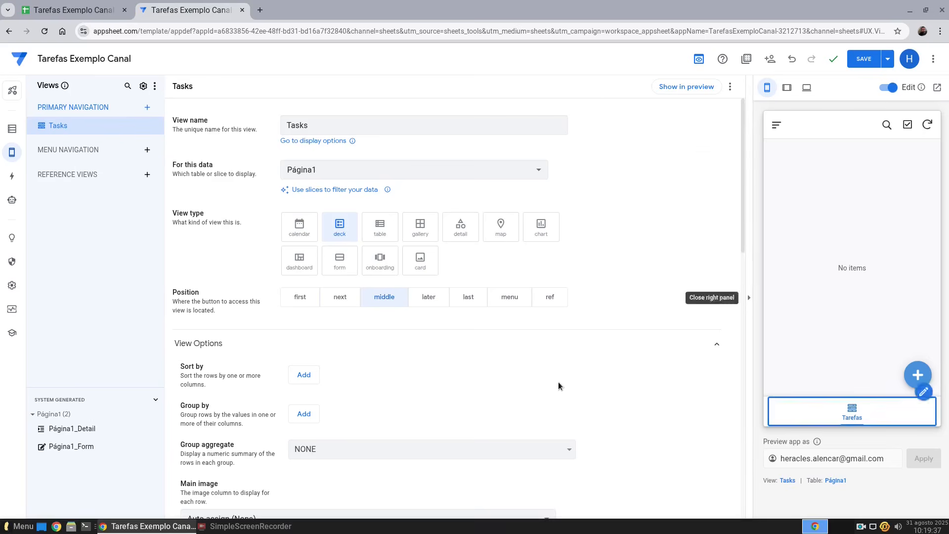
pyautogui.scroll(-7, 560, 386)
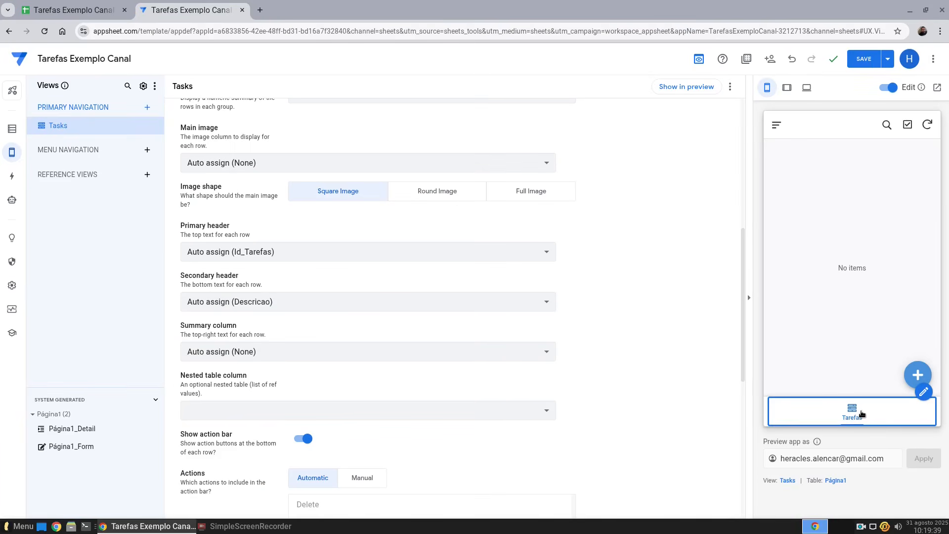
pyautogui.scroll(-2, 443, 413)
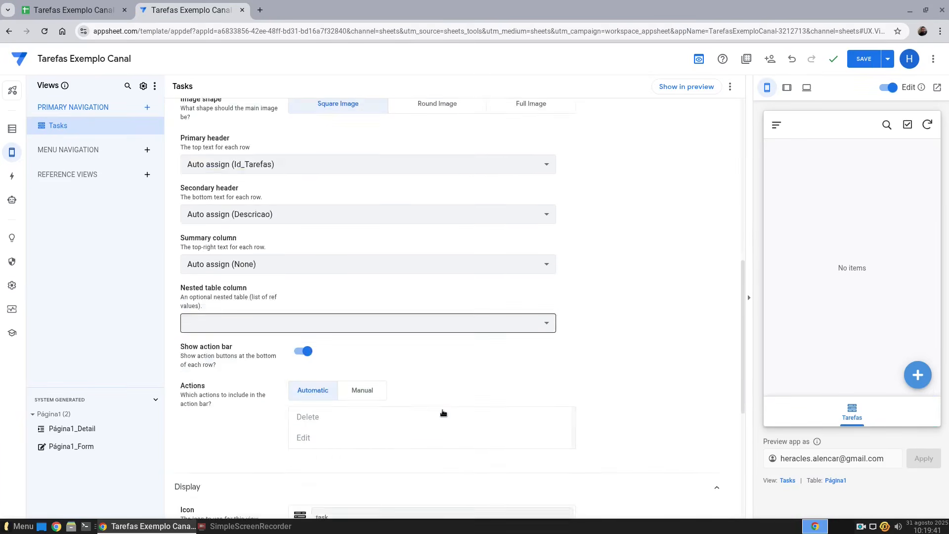
pyautogui.scroll(-2, 443, 413)
pyautogui.scroll(-4, 336, 443)
pyautogui.click(339, 377)
pyautogui.scroll(1, 526, 380)
pyautogui.scroll(10, 526, 380)
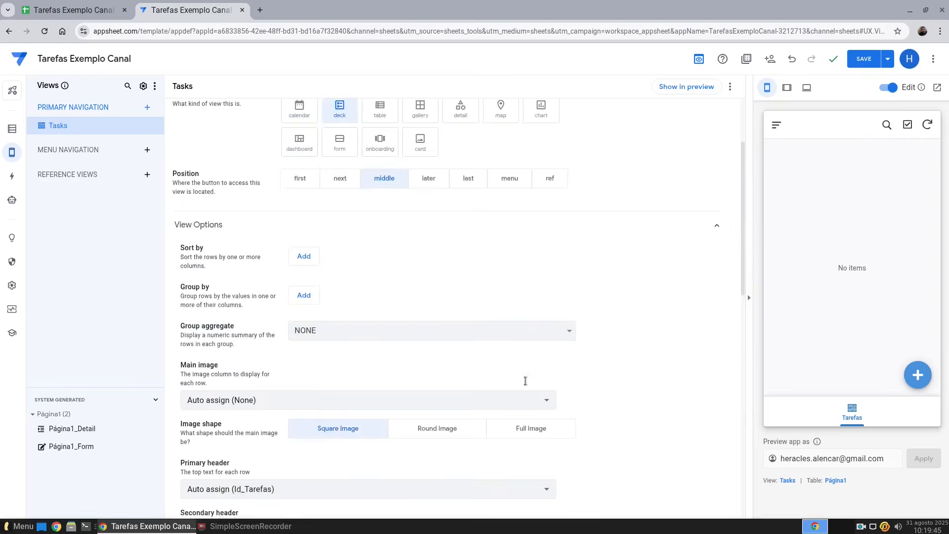
# Step: In the Página1 table, hide Id_Tarefas and make Descricao the label column instead of Id_Tarefas
pyautogui.click(11, 128)
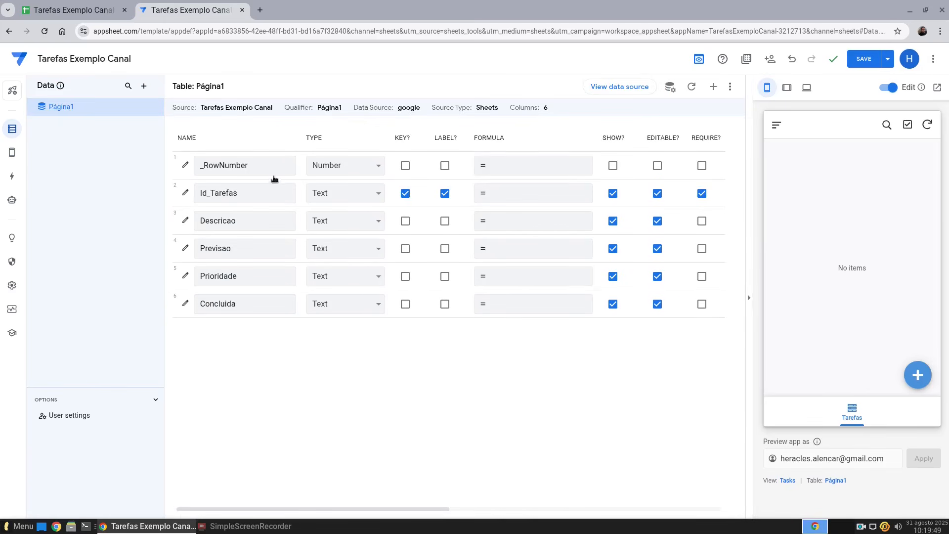
pyautogui.click(445, 193)
pyautogui.click(613, 193)
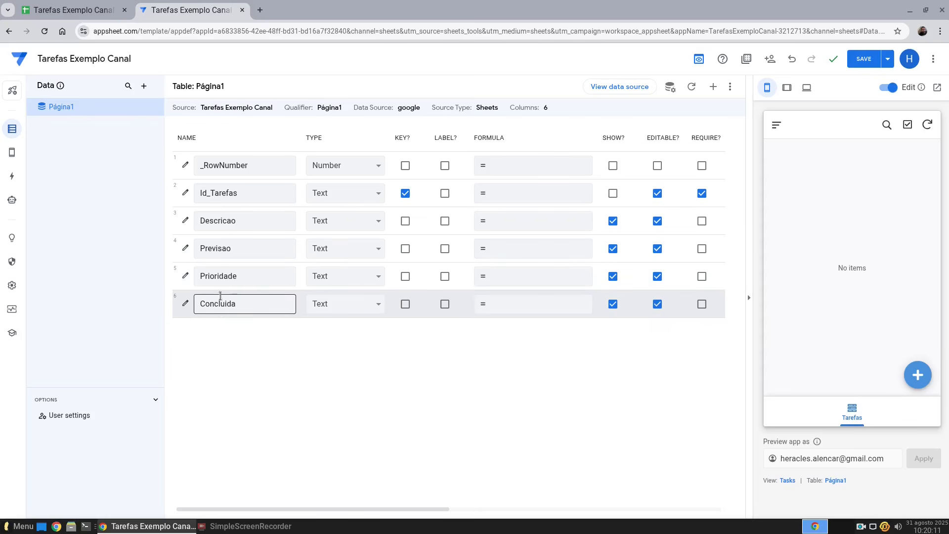
pyautogui.click(445, 221)
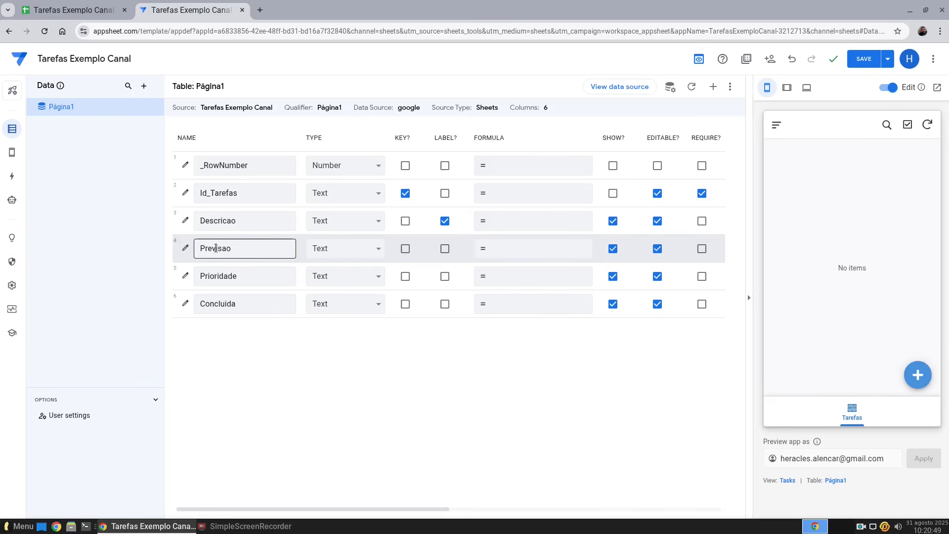
# Step: Open the Previsao column's settings and change its type to Enum
pyautogui.click(188, 250)
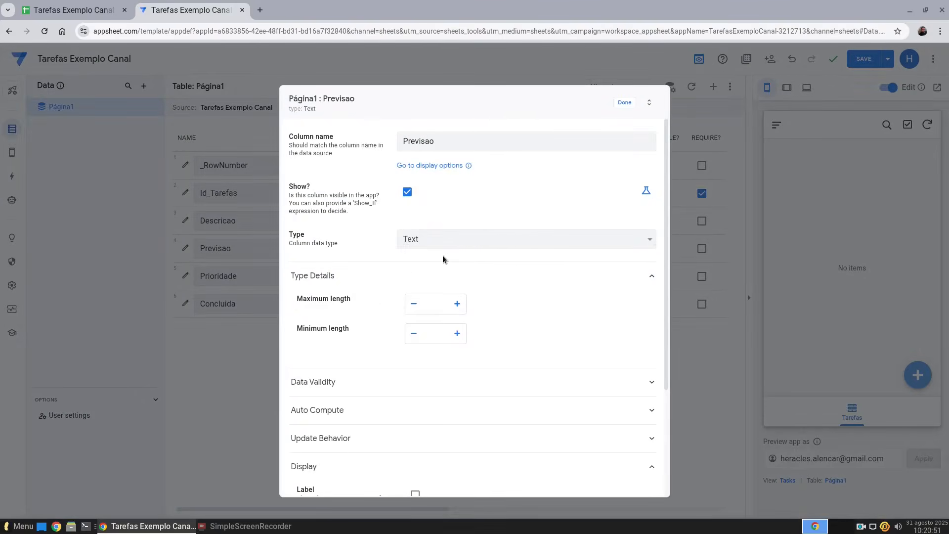
pyautogui.click(441, 243)
pyautogui.click(424, 303)
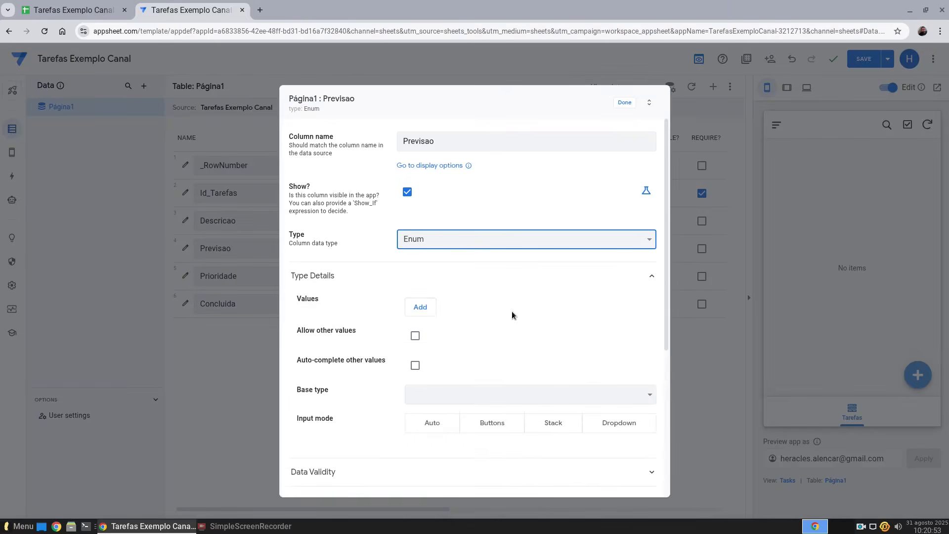
# Step: Add the values "1 Hoje" and "2 Amanhã" to the Previsao column's Enum list
pyautogui.scroll(-3, 512, 313)
pyautogui.click(422, 189)
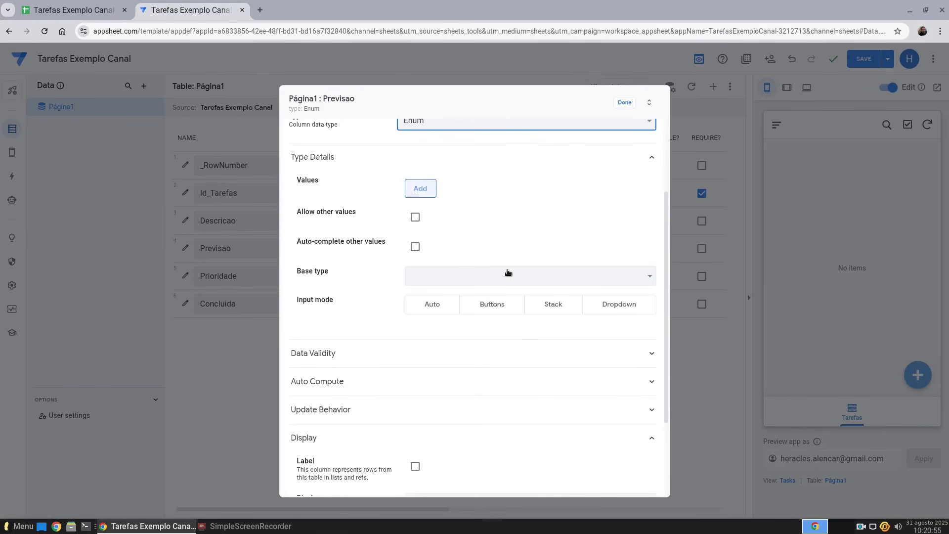
pyautogui.click(472, 192)
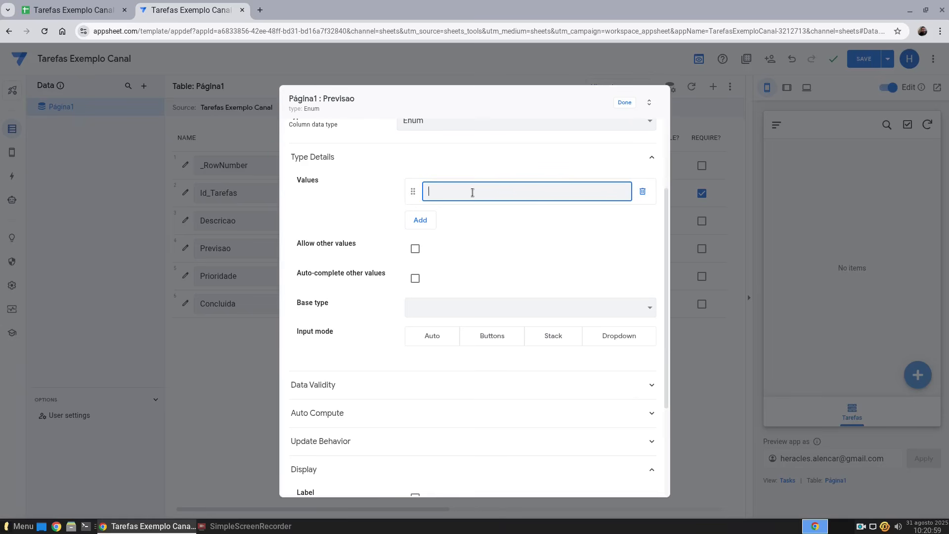
pyautogui.write('Hoje')
pyautogui.write('1')
pyautogui.click(437, 222)
pyautogui.click(479, 218)
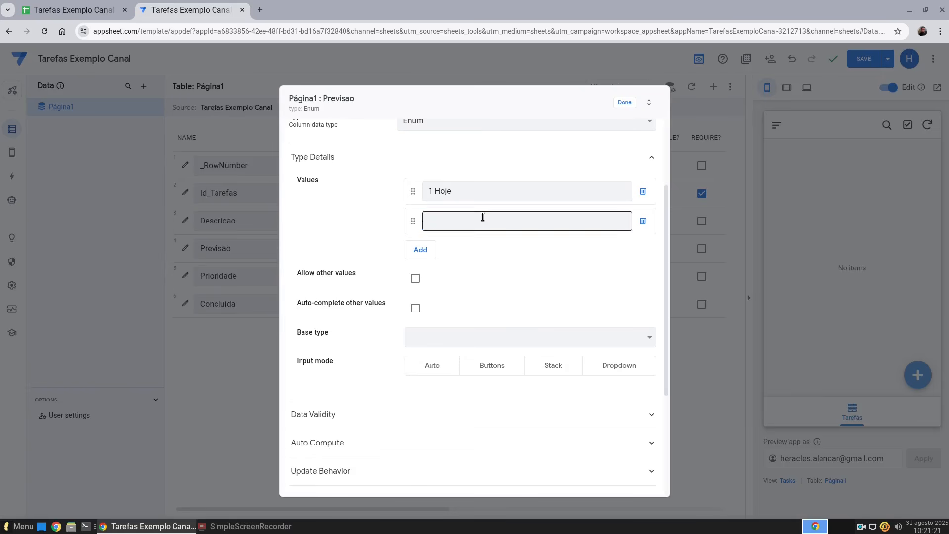
pyautogui.write('2 ')
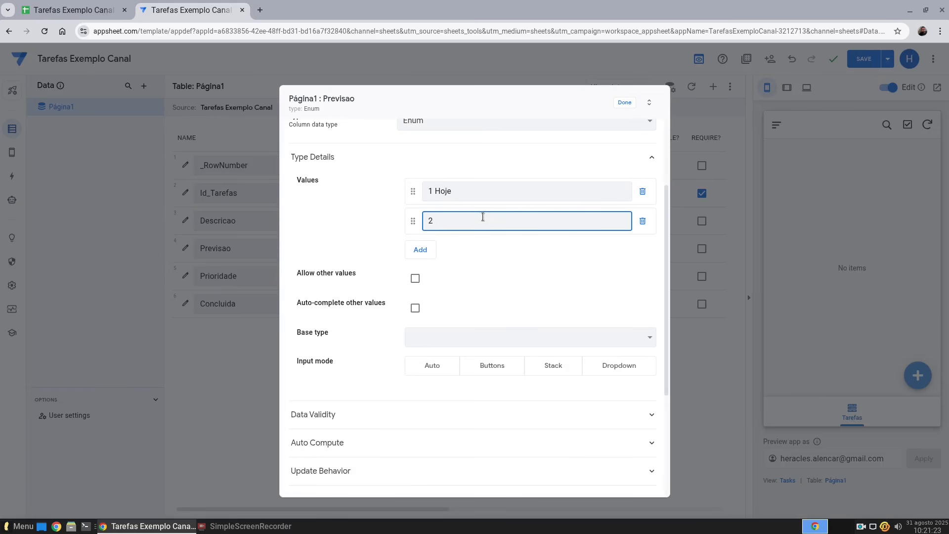
pyautogui.write('Amanhã')
# Step: Check the column headers in the Tarefas Exemplo Canal spreadsheet and return to the Previsao column's settings in AppSheet
pyautogui.scroll(-3, 386, 182)
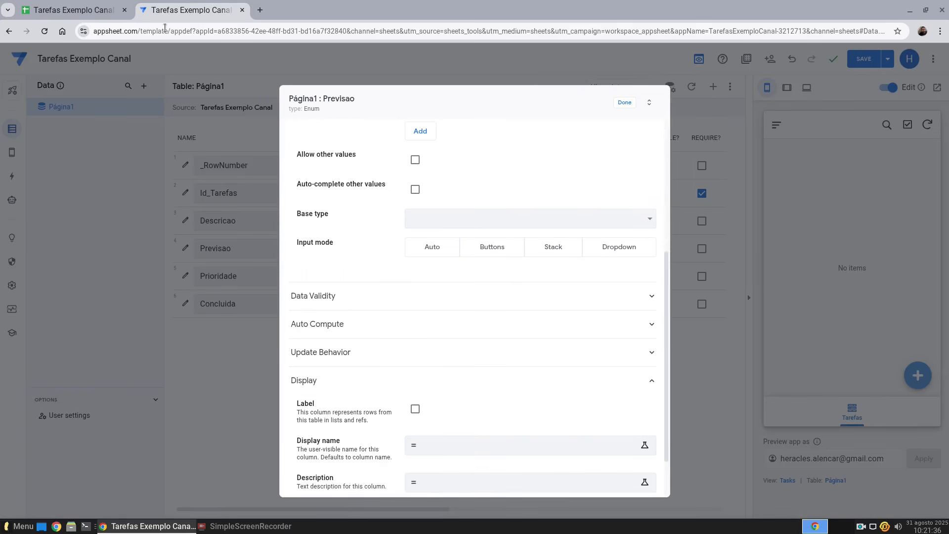
pyautogui.click(82, 11)
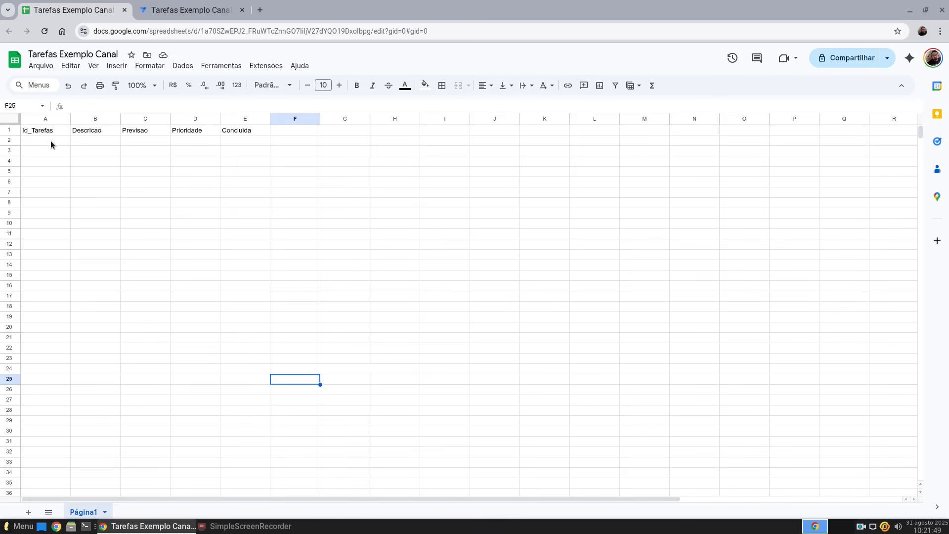
pyautogui.click(191, 11)
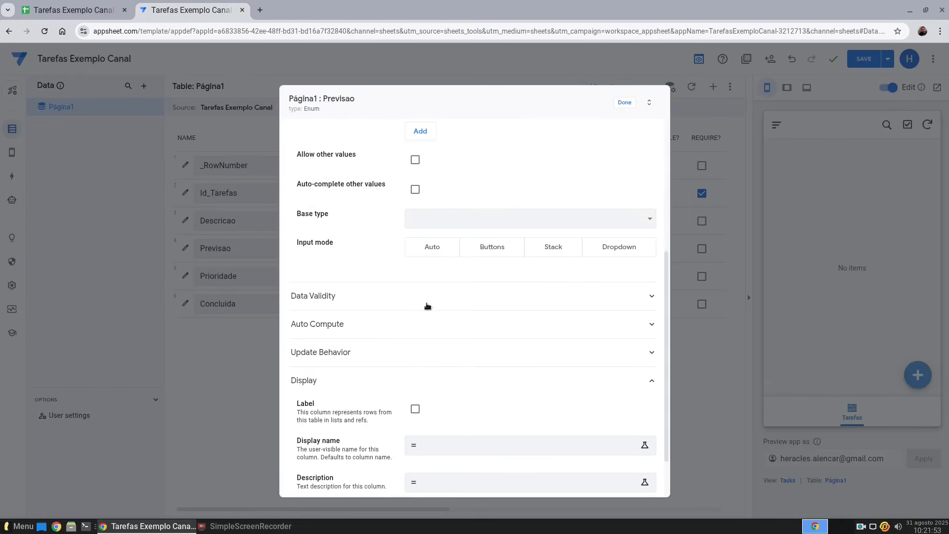
# Step: Add the value "3 Depois de Amanhã" to the Previsao column's Enum list
pyautogui.scroll(5, 489, 323)
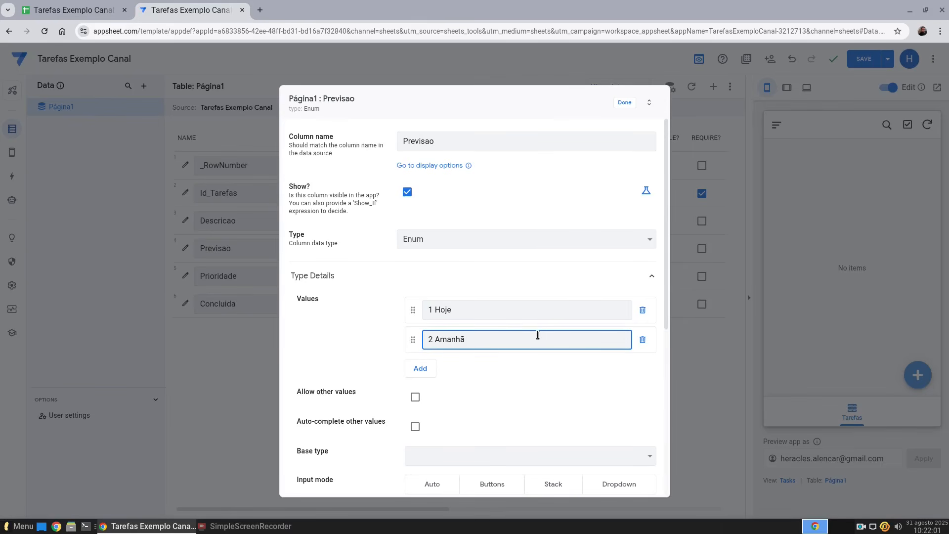
pyautogui.click(420, 369)
pyautogui.click(484, 368)
pyautogui.write('3')
pyautogui.write(' Depois d')
pyautogui.write('e Am')
pyautogui.press('BackSpace')
pyautogui.write('manh')
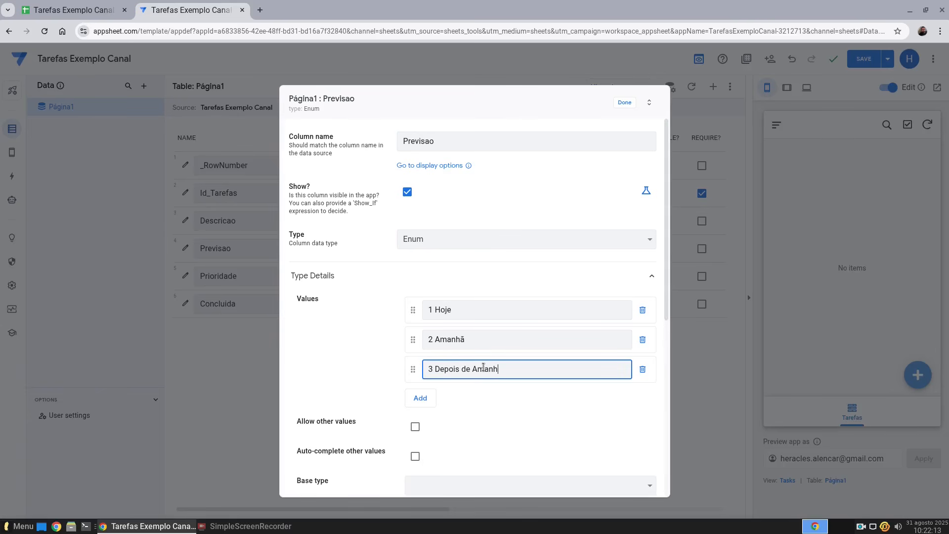
pyautogui.write('ãã')
# Step: Add a fourth value, "7 Dias", to the Previsao column's Enum list
pyautogui.click(434, 402)
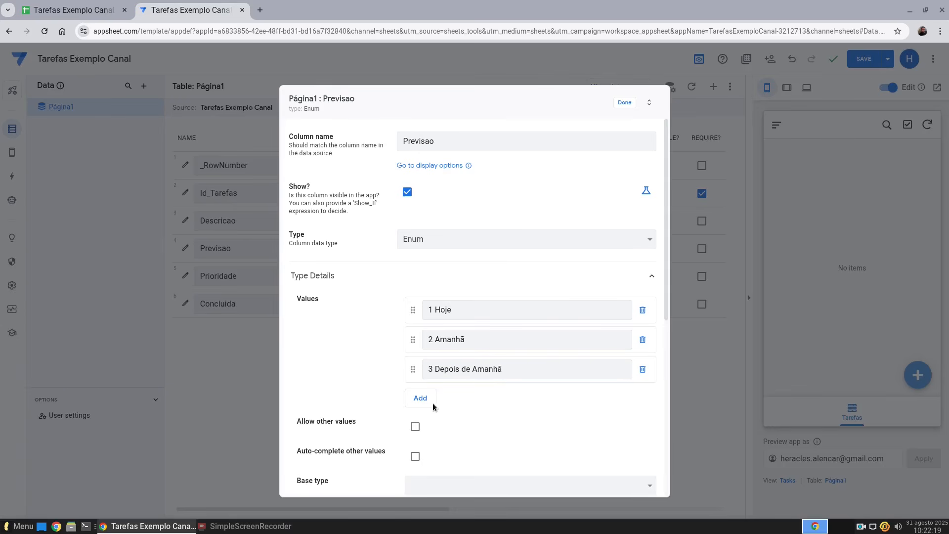
pyautogui.click(461, 408)
pyautogui.click(476, 396)
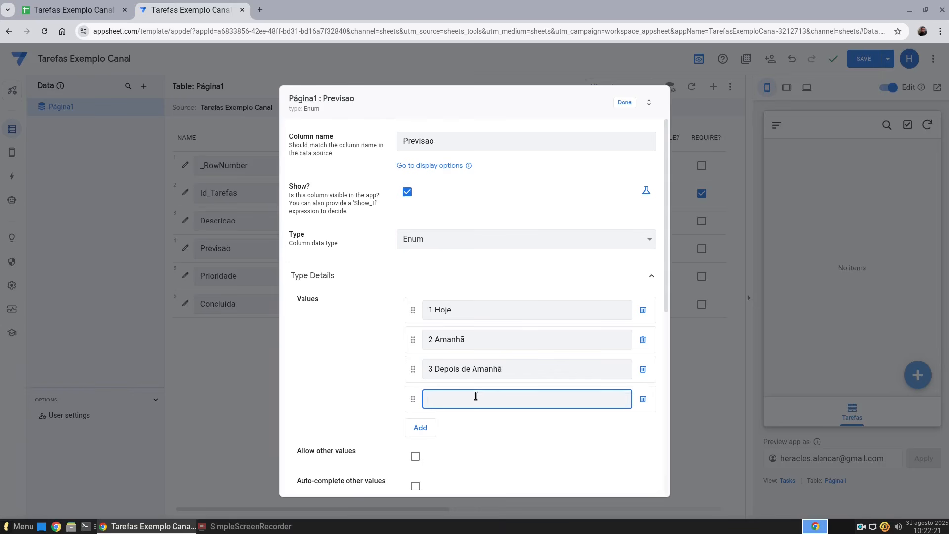
pyautogui.write('7 Dias')
# Step: Allow other values and auto-complete of other values for the Previsao column, and close its settings
pyautogui.scroll(-3, 476, 395)
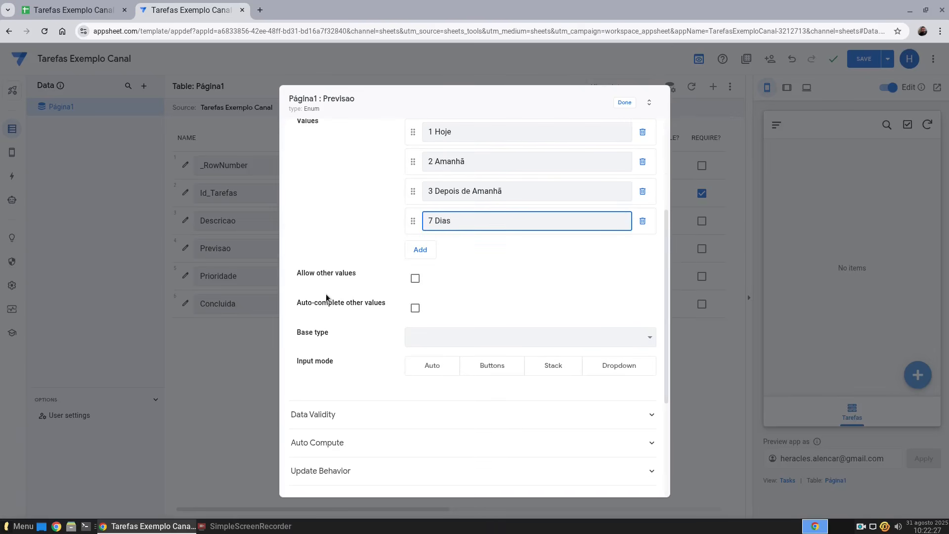
pyautogui.click(416, 278)
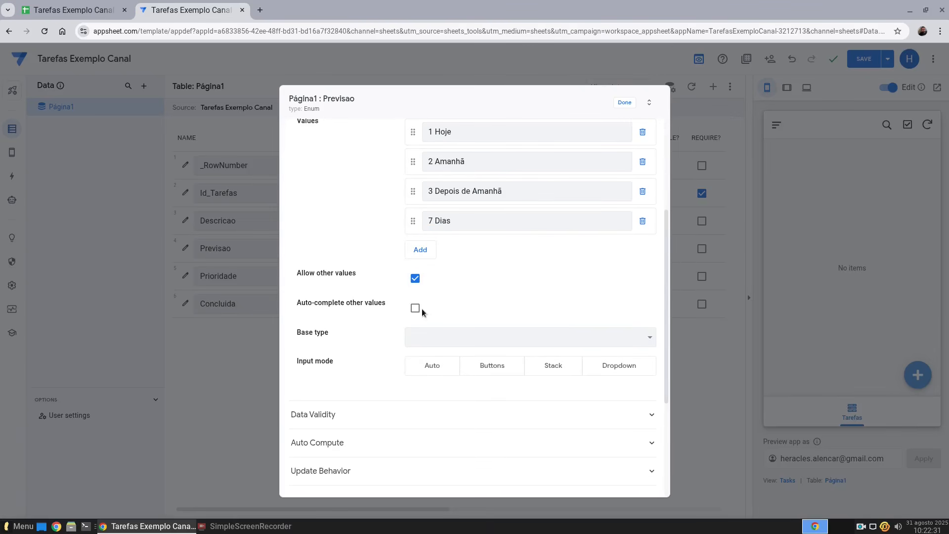
pyautogui.click(542, 304)
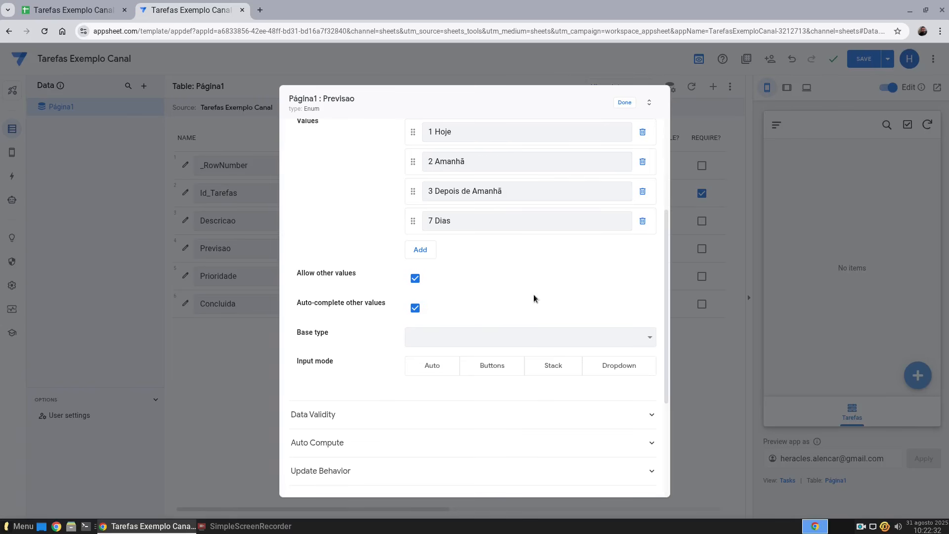
pyautogui.click(415, 279)
pyautogui.scroll(3, 469, 275)
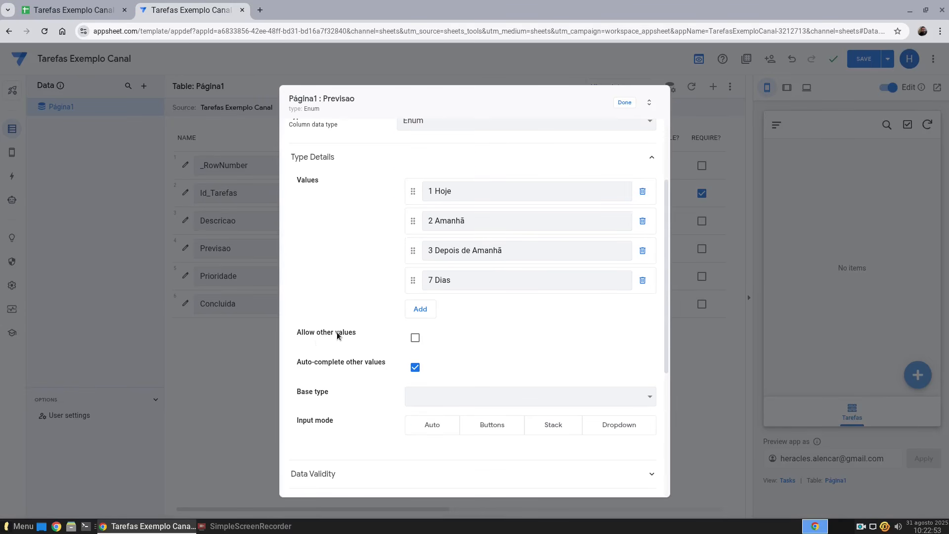
pyautogui.click(415, 339)
pyautogui.click(626, 102)
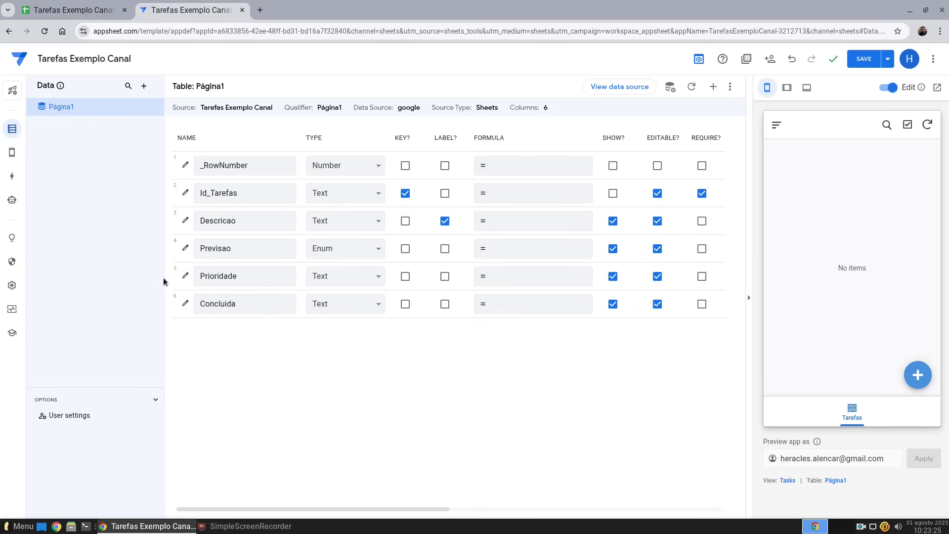
# Step: Open the Prioridade column's settings and change its type to Number
pyautogui.click(322, 277)
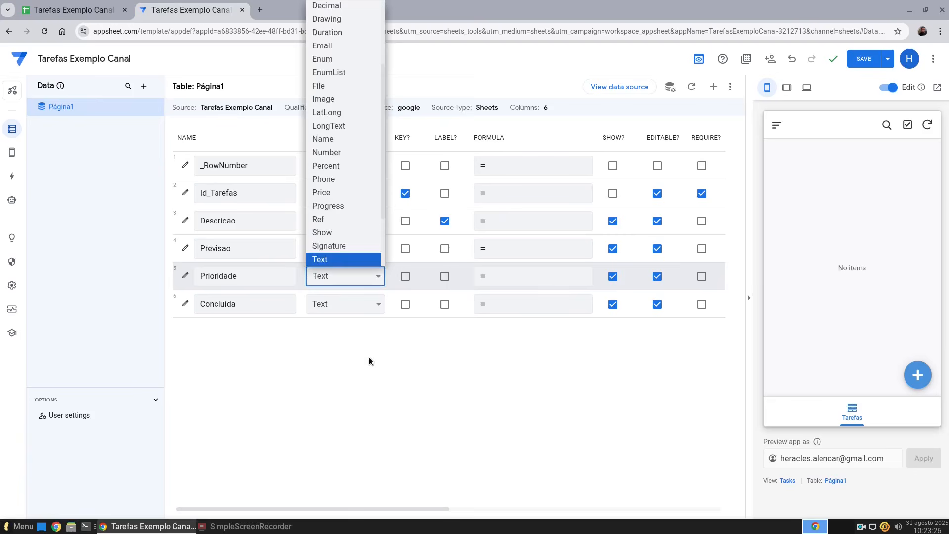
pyautogui.click(187, 277)
pyautogui.click(187, 278)
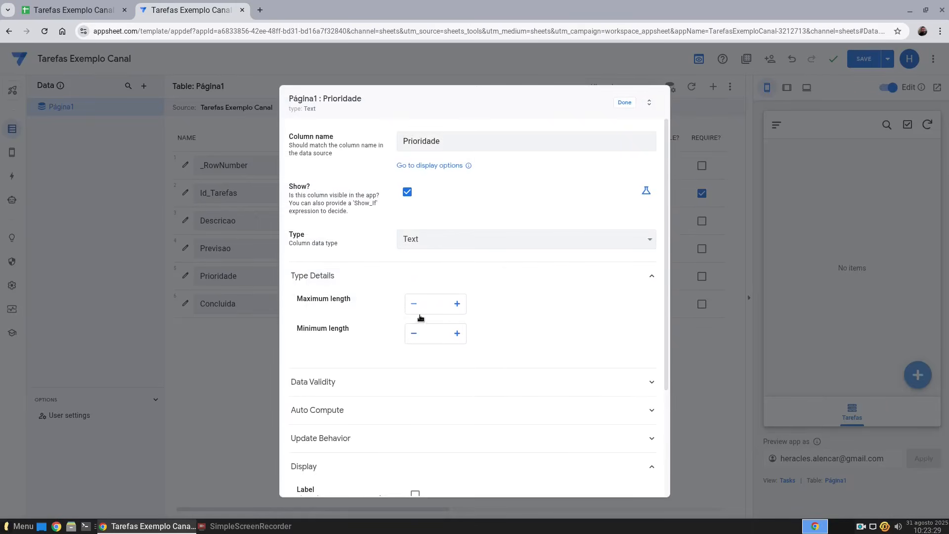
pyautogui.scroll(-2, 433, 316)
pyautogui.click(456, 179)
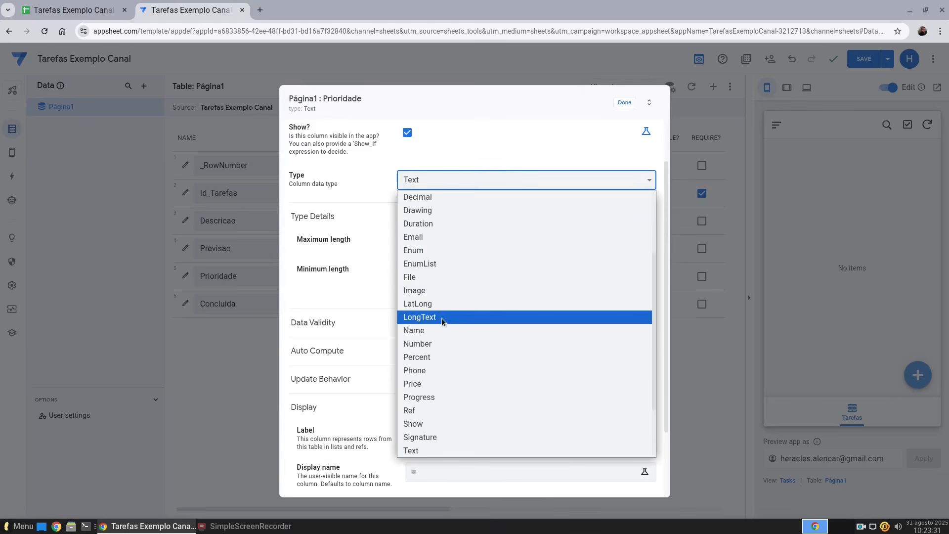
pyautogui.press('Escape')
pyautogui.write('Number')
# Step: Set the Prioridade column's display mode to Label and close its settings
pyautogui.scroll(-3, 507, 315)
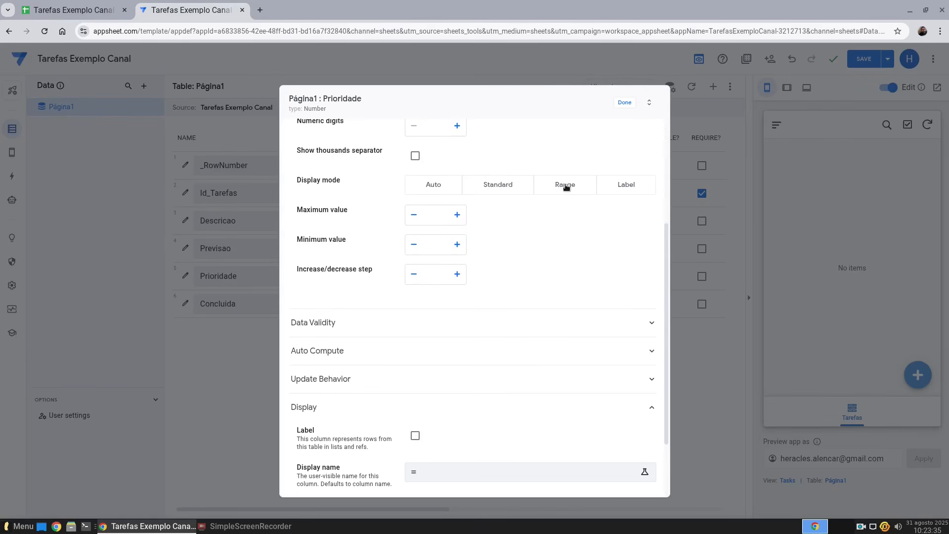
pyautogui.click(567, 187)
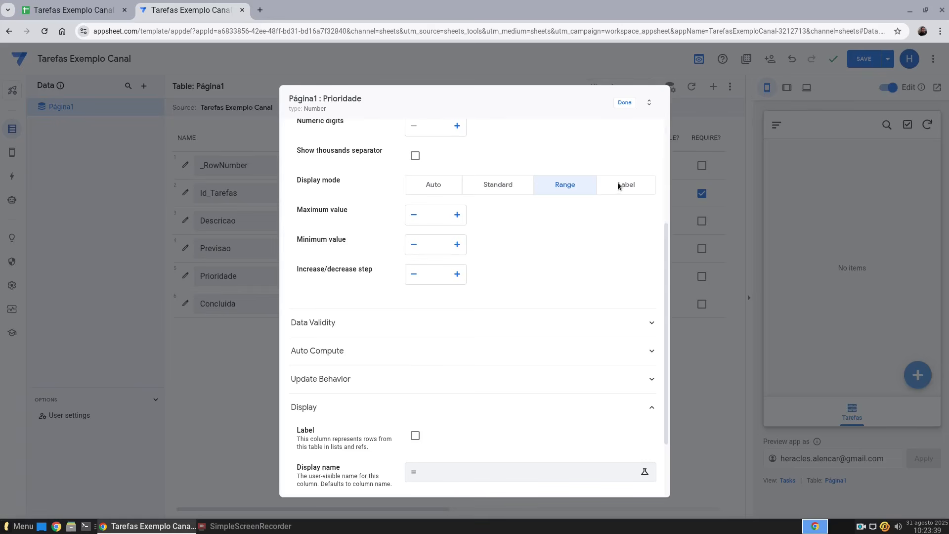
pyautogui.press('Right')
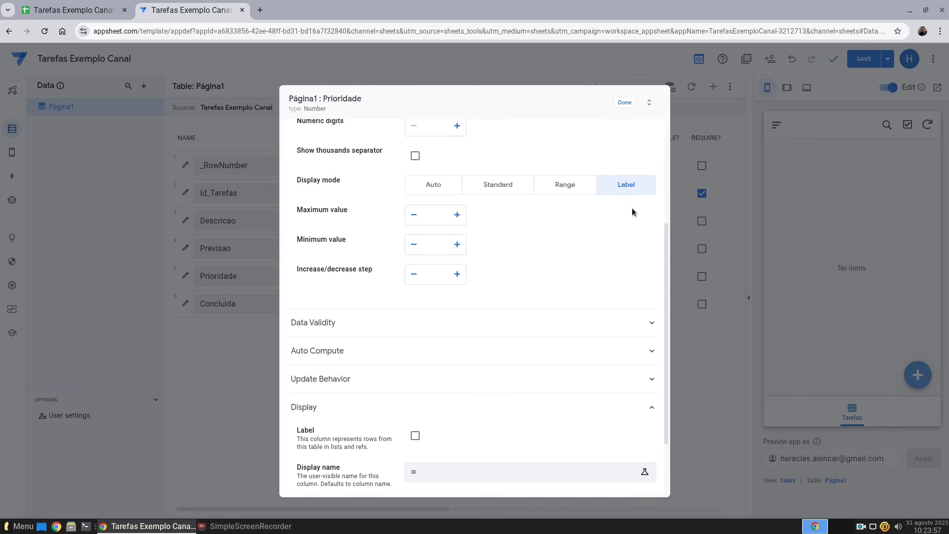
pyautogui.scroll(3, 577, 265)
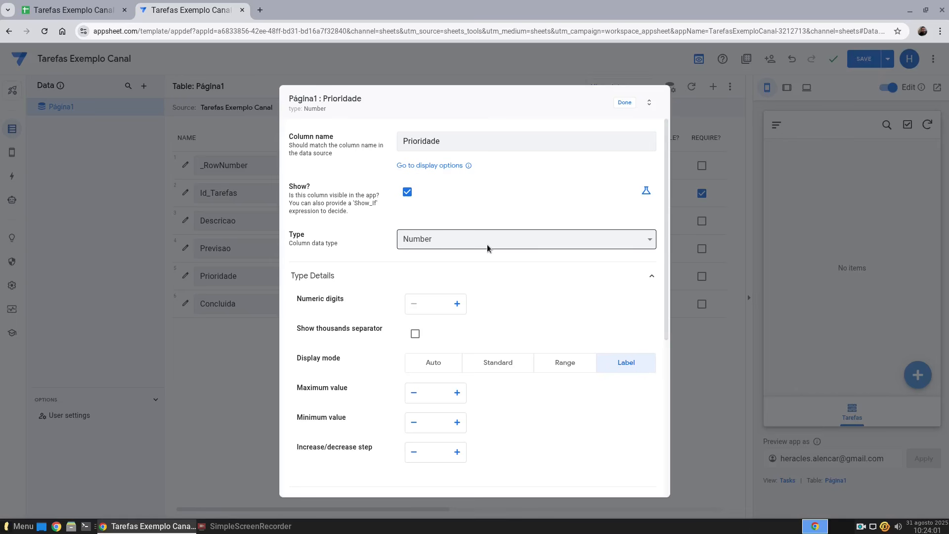
pyautogui.scroll(-3, 487, 245)
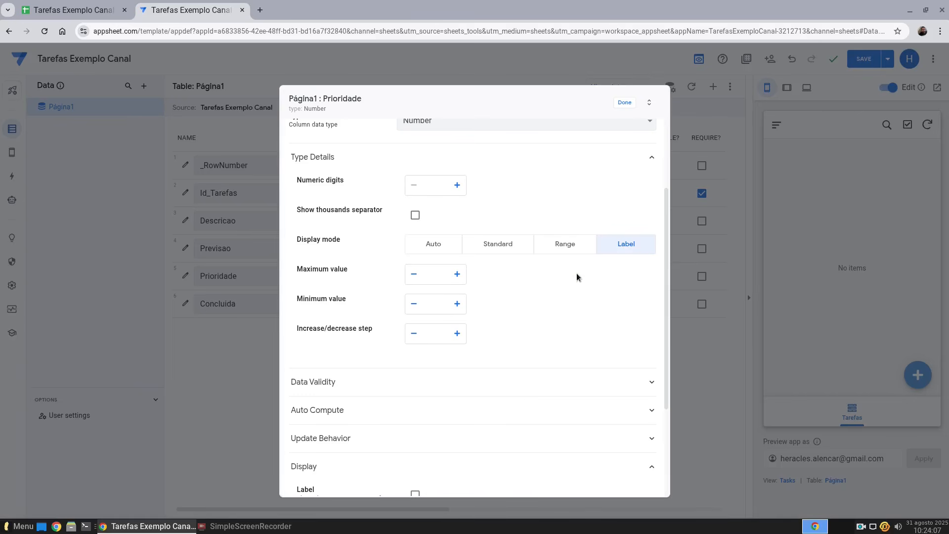
pyautogui.scroll(-3, 493, 381)
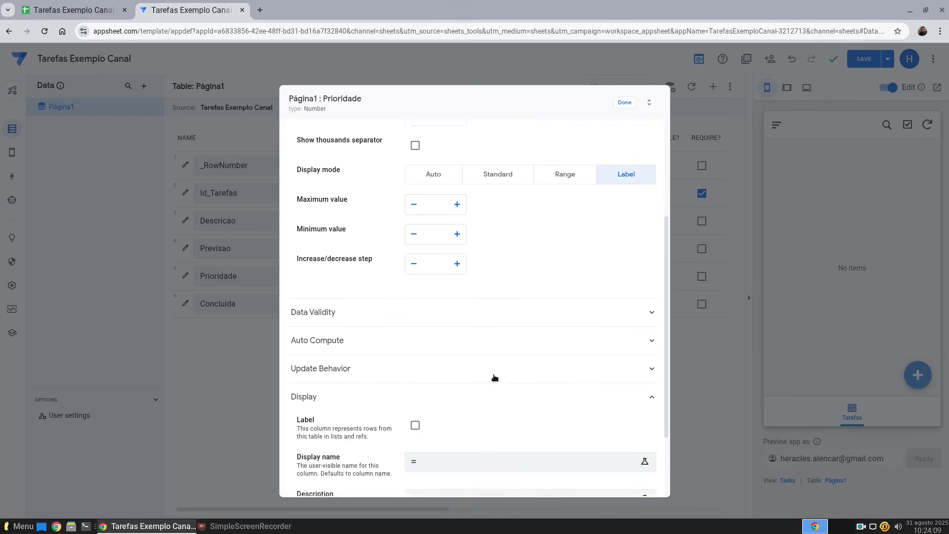
pyautogui.click(625, 102)
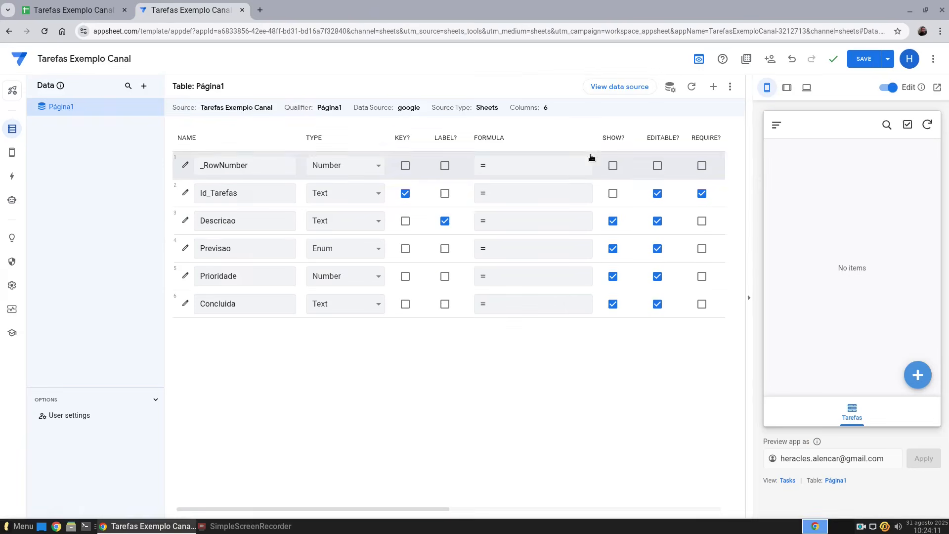
# Step: Give the Previsao column the display name "Previsão" and close its settings
pyautogui.click(186, 248)
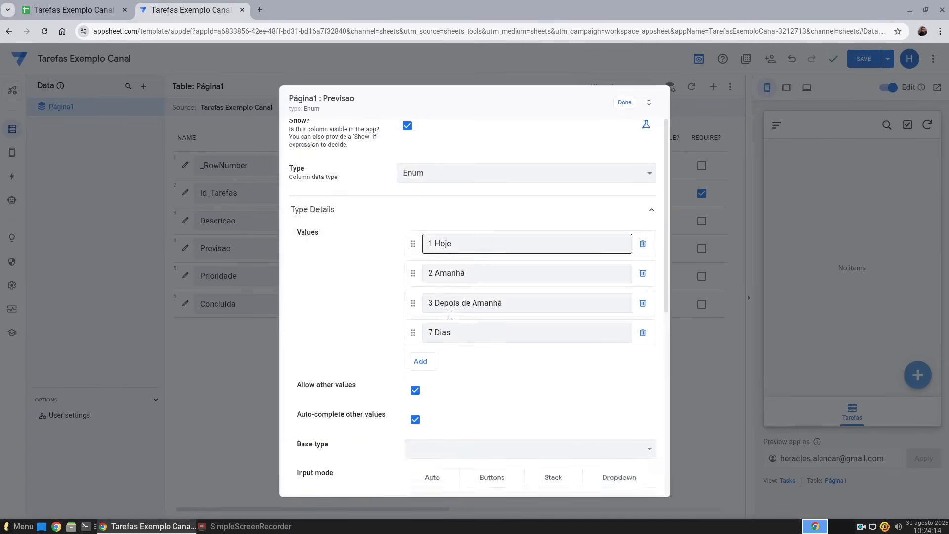
pyautogui.scroll(-6, 450, 315)
pyautogui.click(439, 384)
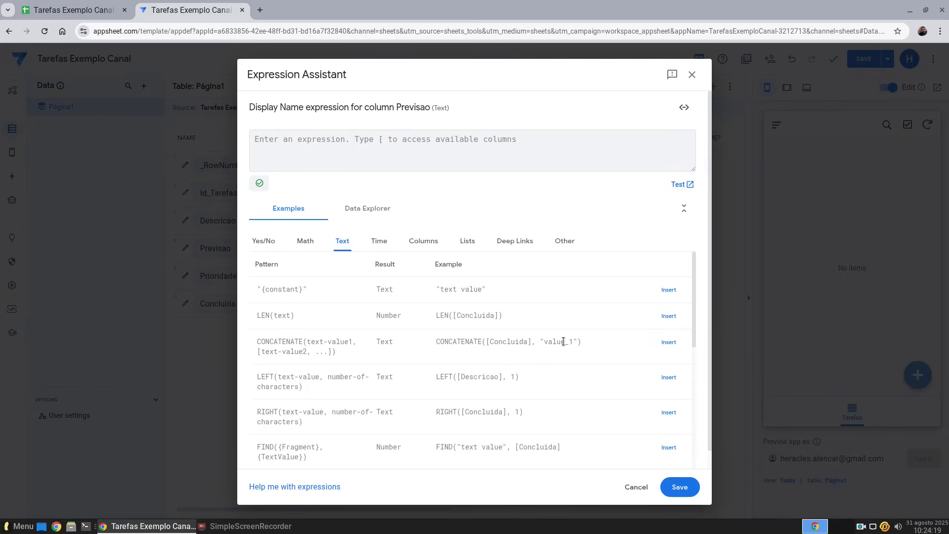
pyautogui.write('Previsão')
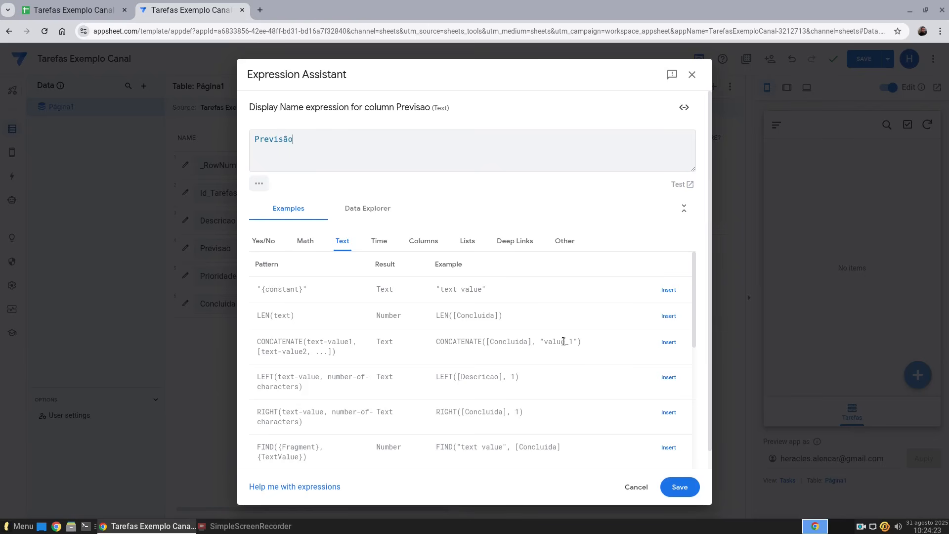
pyautogui.click(679, 484)
pyautogui.scroll(7, 442, 268)
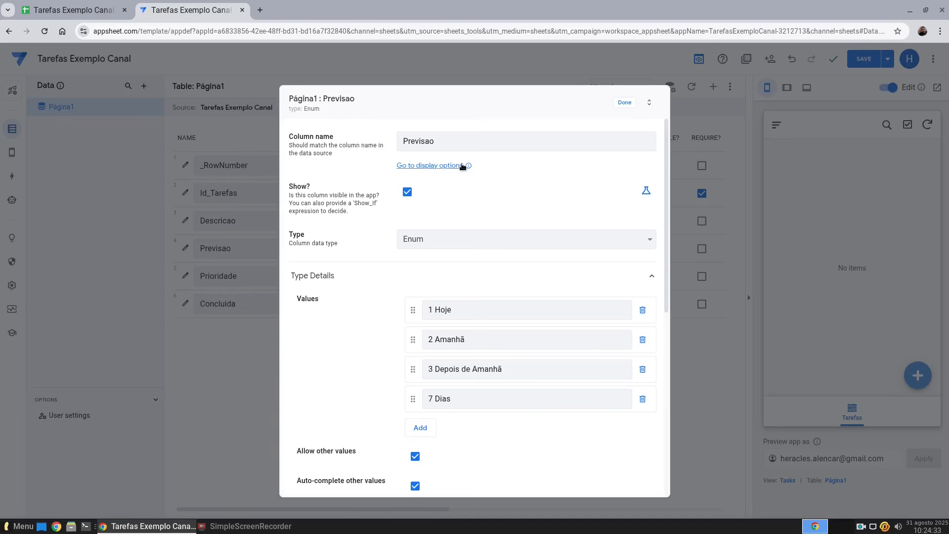
pyautogui.click(630, 105)
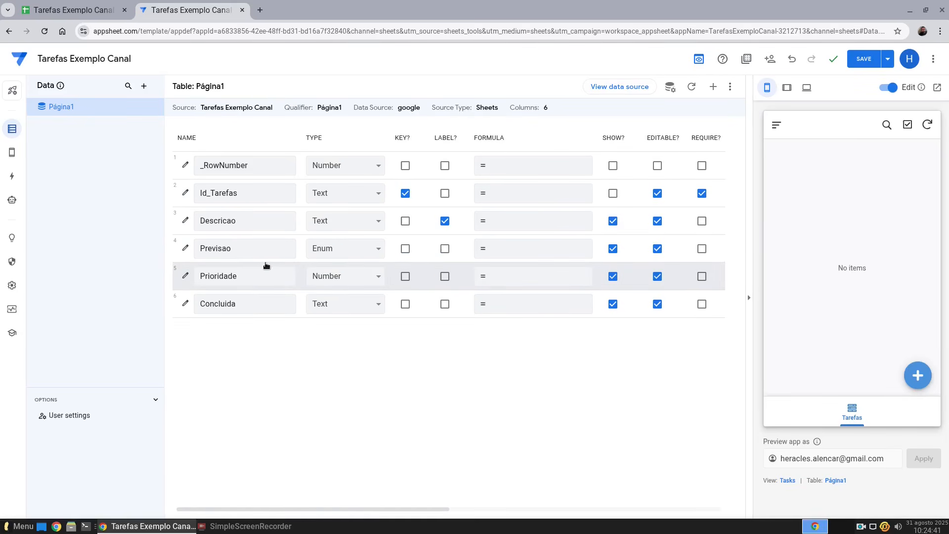
# Step: Give the Descricao column the display name "Tarefa" and close its settings
pyautogui.click(394, 225)
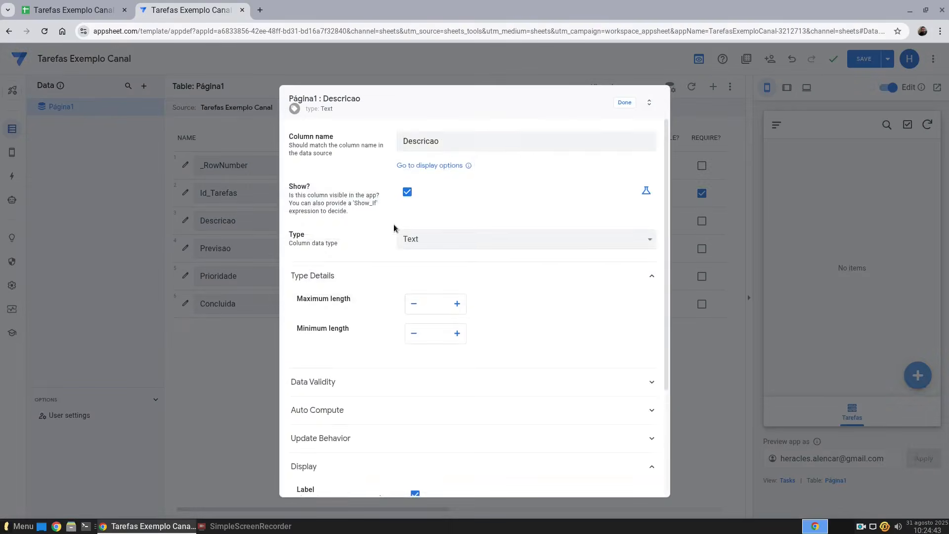
pyautogui.scroll(-3, 394, 225)
pyautogui.click(460, 385)
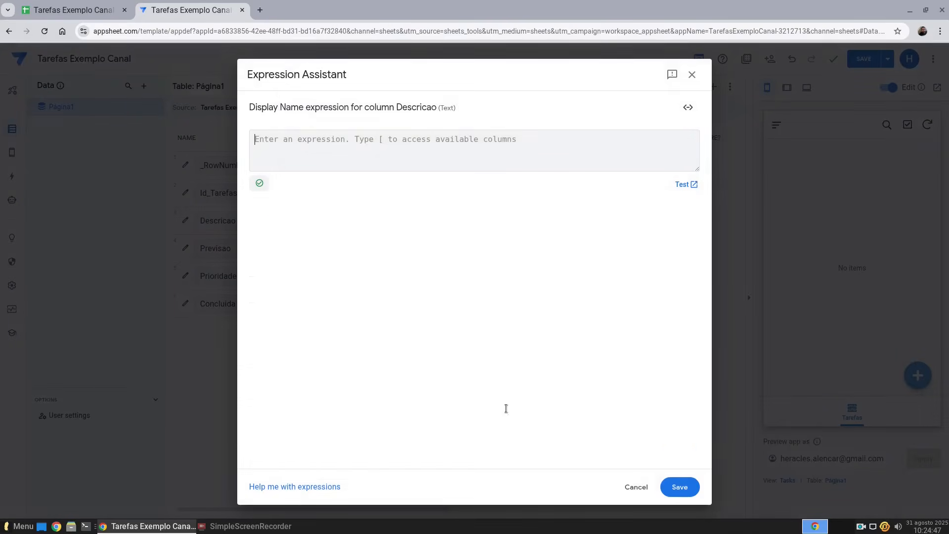
pyautogui.write('Tarefa')
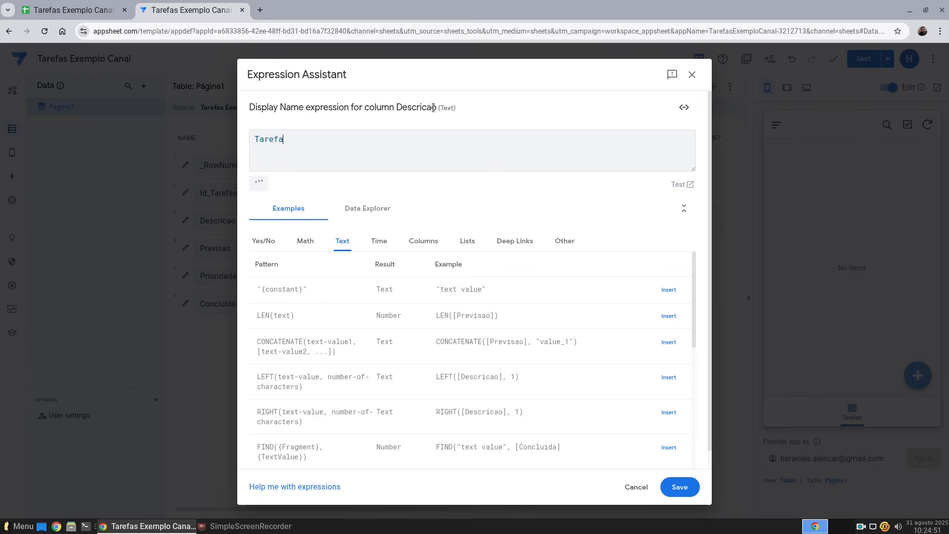
pyautogui.click(679, 487)
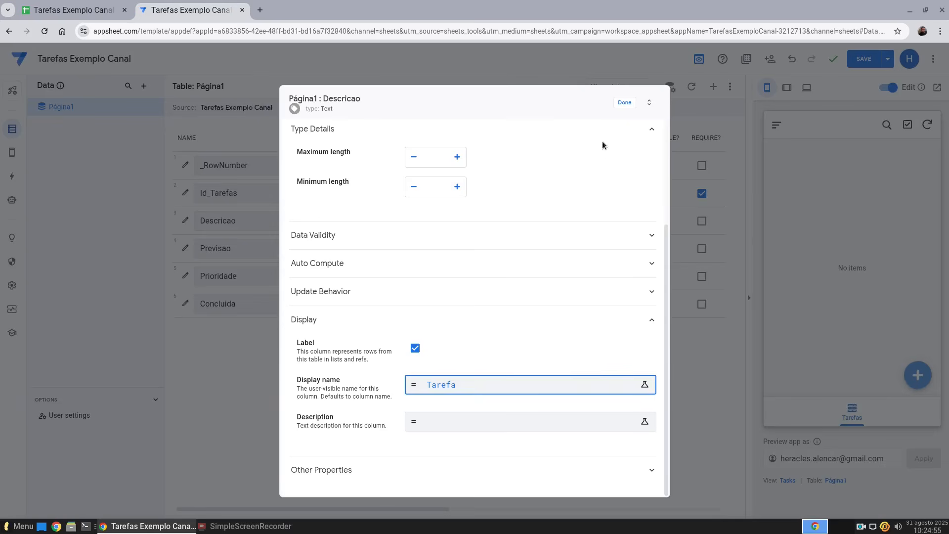
pyautogui.click(623, 104)
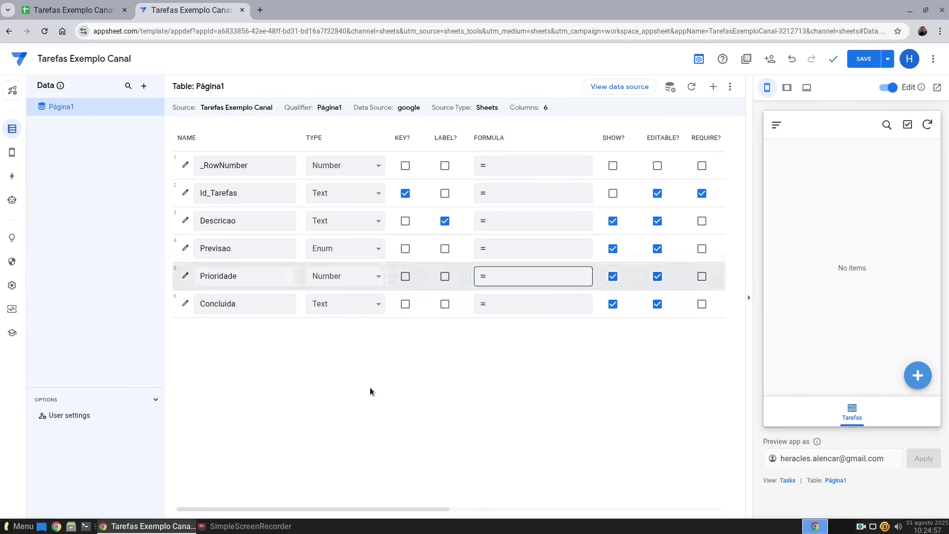
# Step: Change the Concluida column's type to Date
pyautogui.click(356, 305)
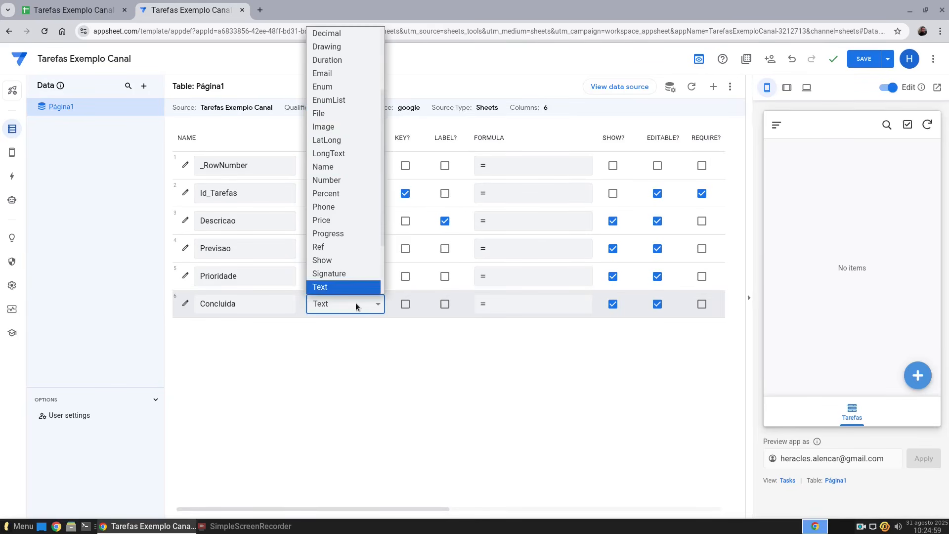
pyautogui.scroll(-2, 331, 154)
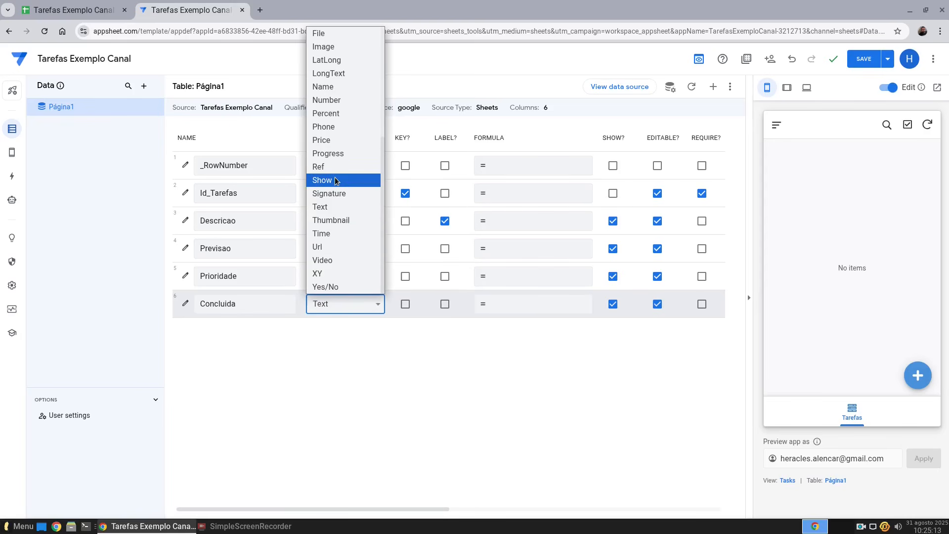
pyautogui.scroll(5, 335, 176)
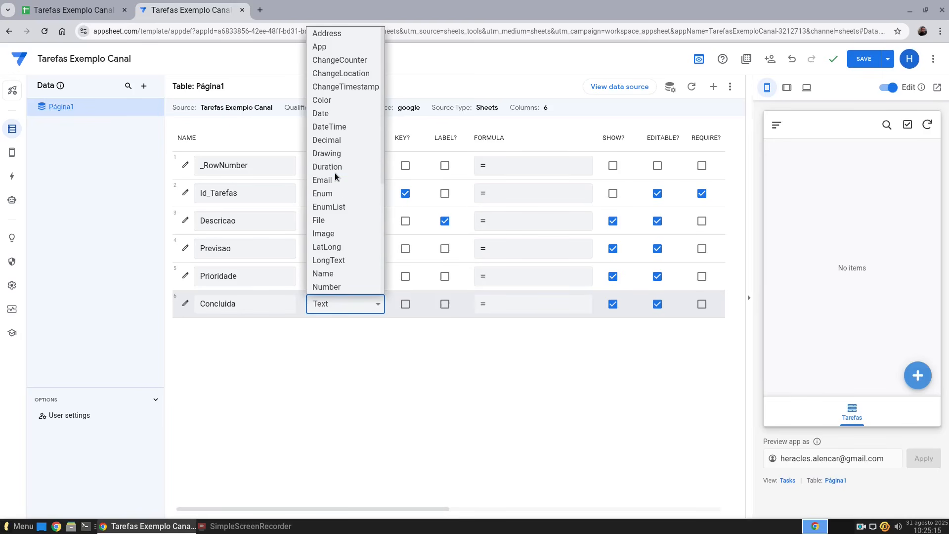
pyautogui.click(335, 123)
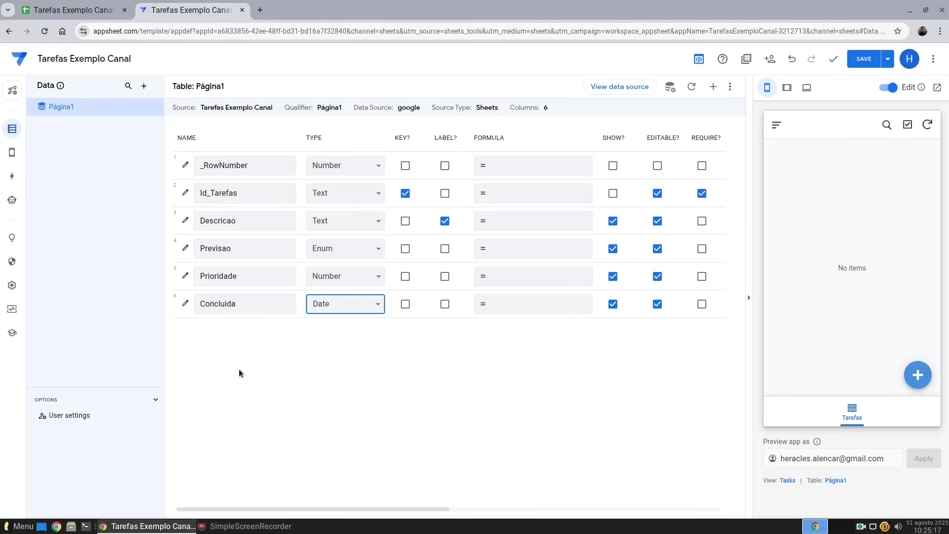
# Step: Examine the Auto Compute options of the Concluida column and close its settings
pyautogui.click(184, 304)
pyautogui.scroll(-3, 447, 361)
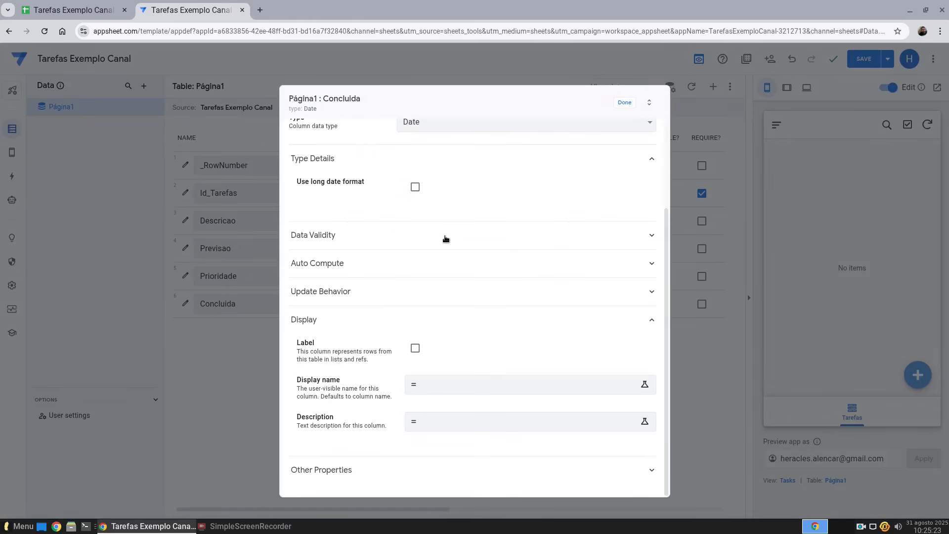
pyautogui.click(448, 264)
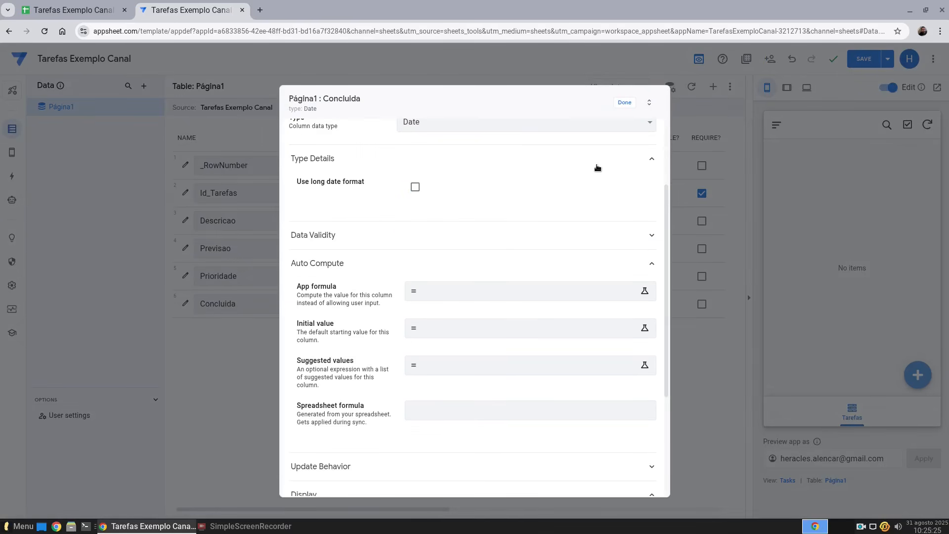
pyautogui.click(624, 103)
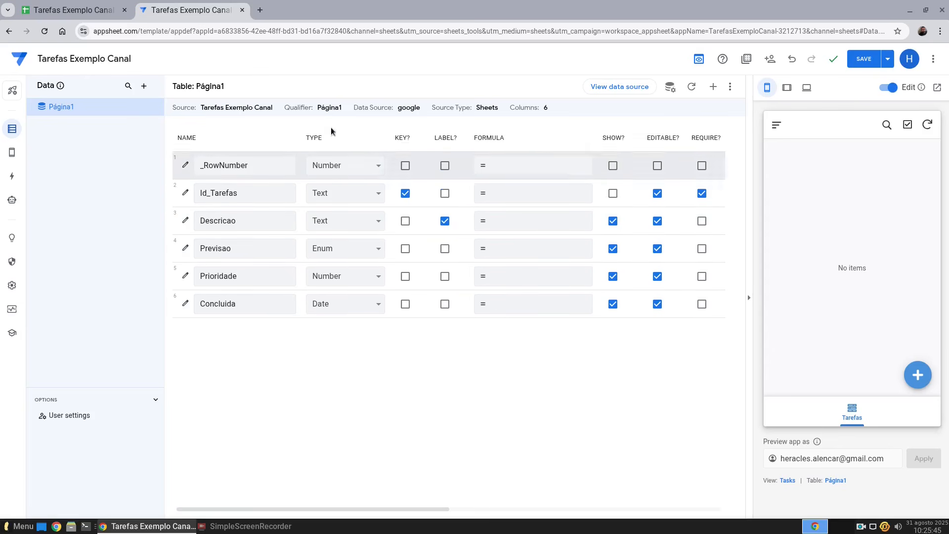
# Step: Save the app and add a task in the preview named "Tarefa qualquer" with Previsão "1 Hoje" and Prioridade 1
pyautogui.click(863, 58)
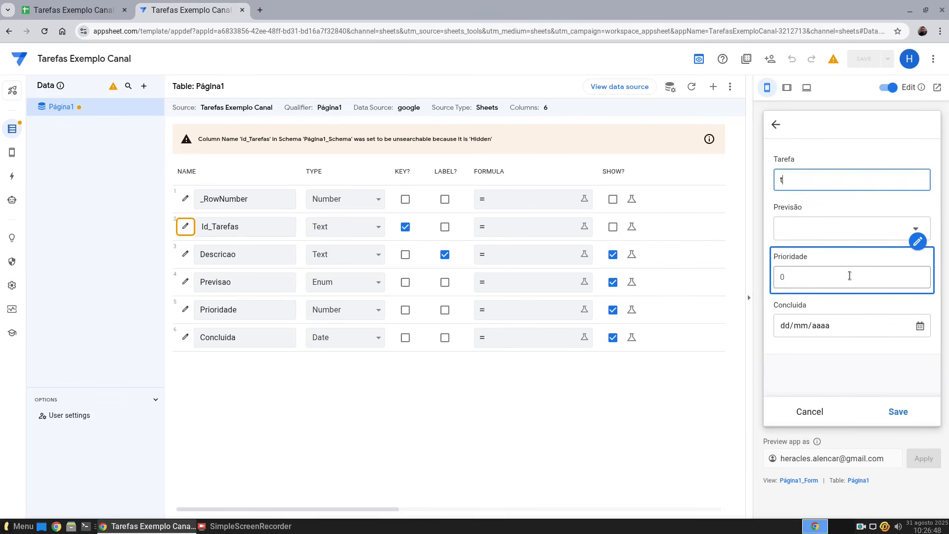
pyautogui.write('refa')
pyautogui.write(' q')
pyautogui.write('qua')
pyautogui.write('lquer')
pyautogui.click(847, 239)
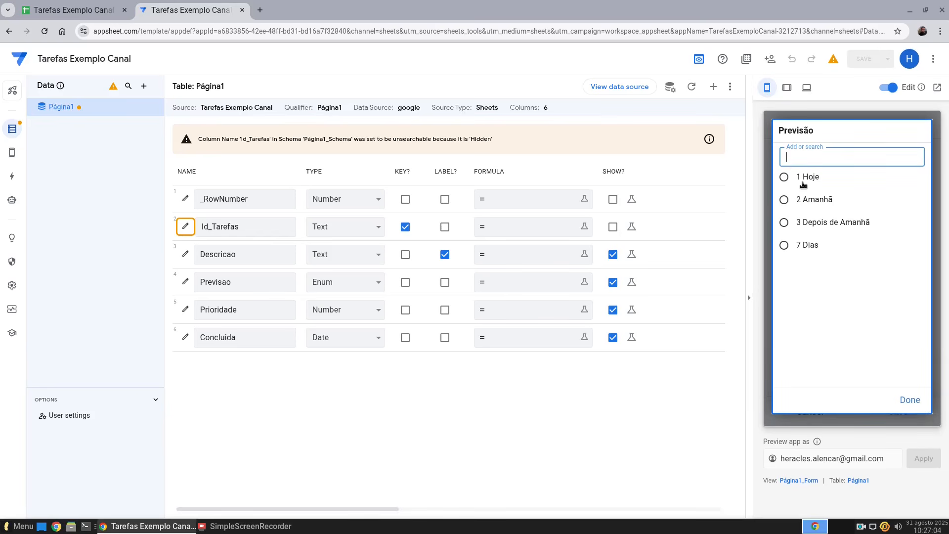
pyautogui.click(803, 185)
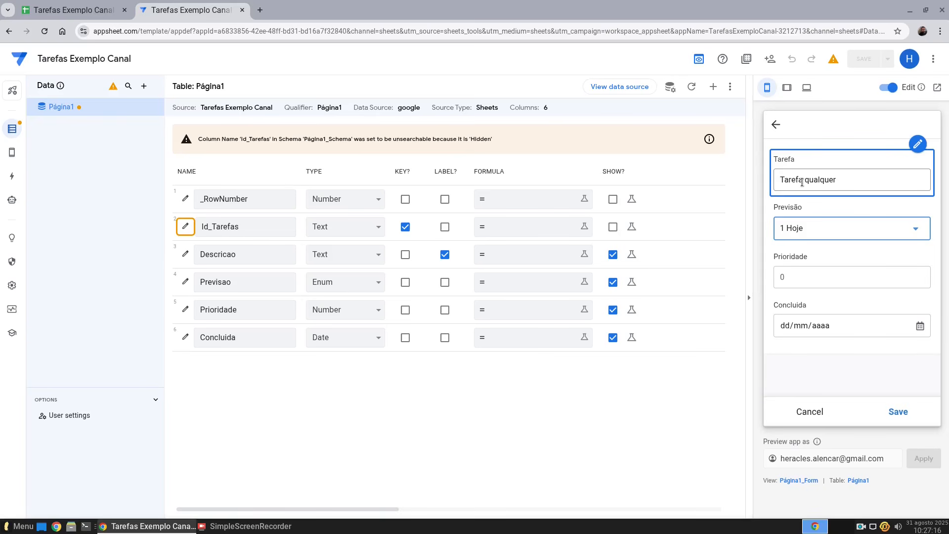
pyautogui.click(782, 277)
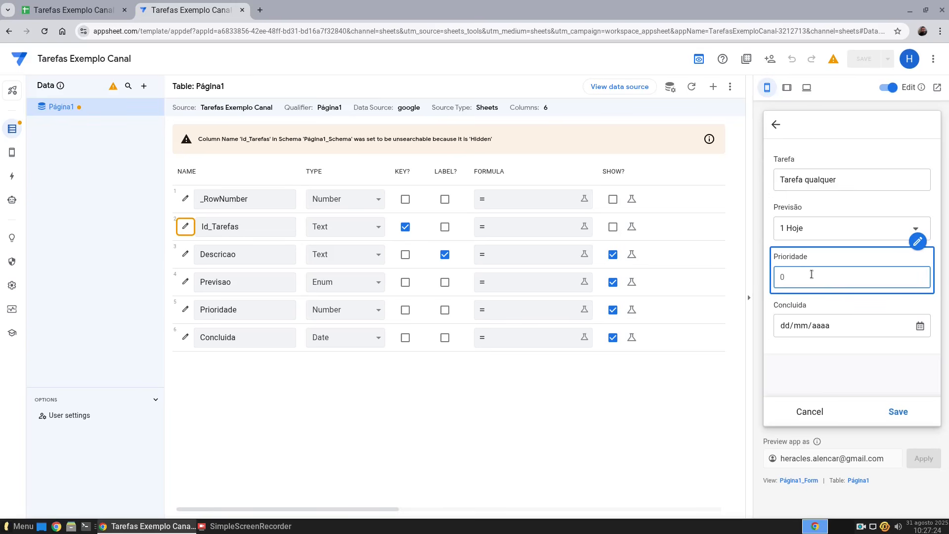
pyautogui.write('1')
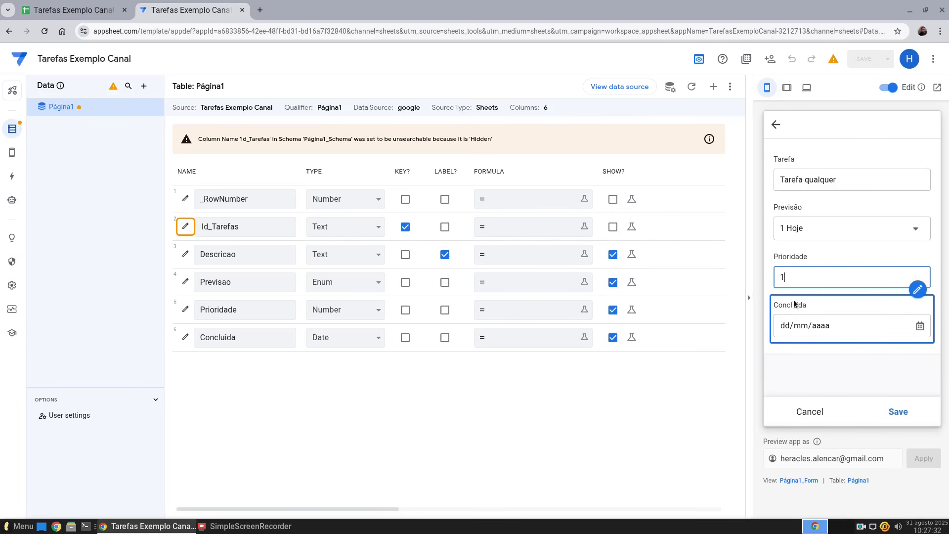
pyautogui.click(896, 410)
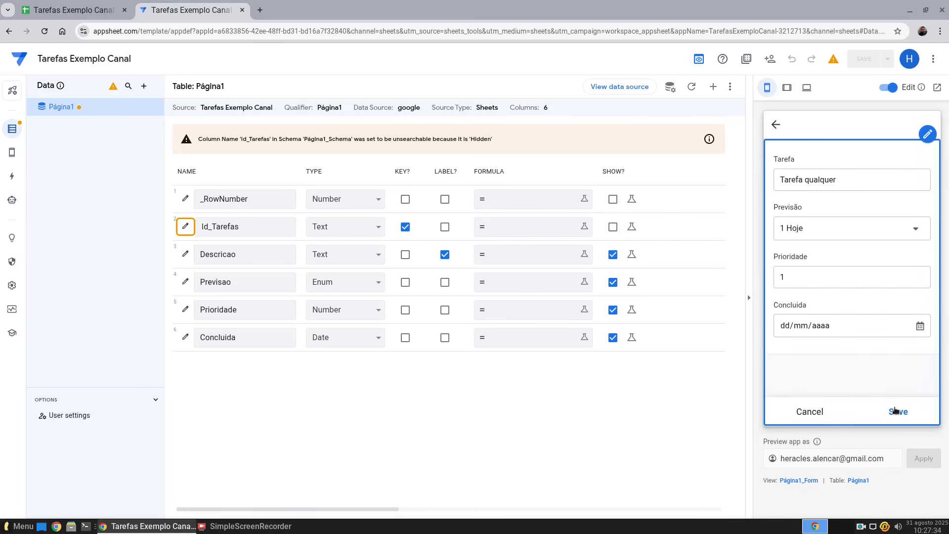
pyautogui.click(855, 418)
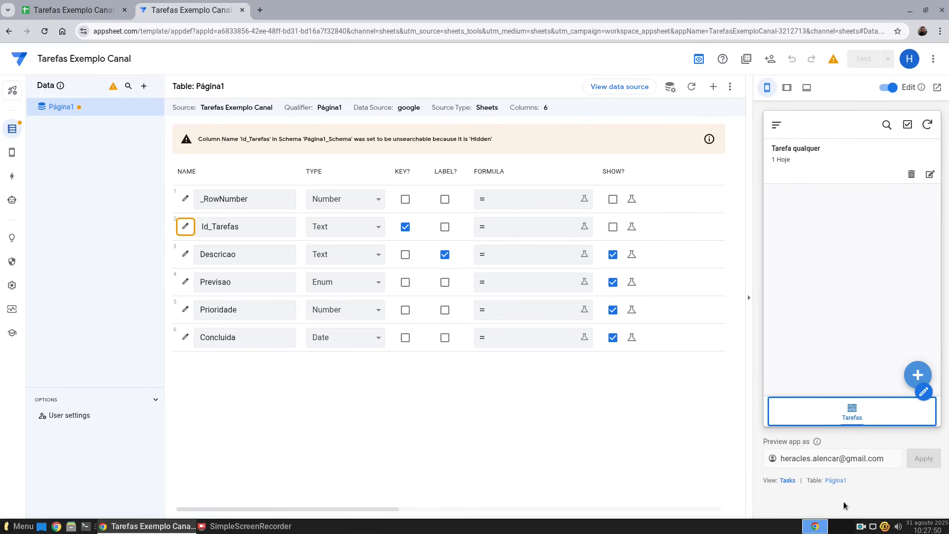
# Step: Open the new task for editing in the preview and set the Prioridade column's display mode to Range
pyautogui.click(930, 174)
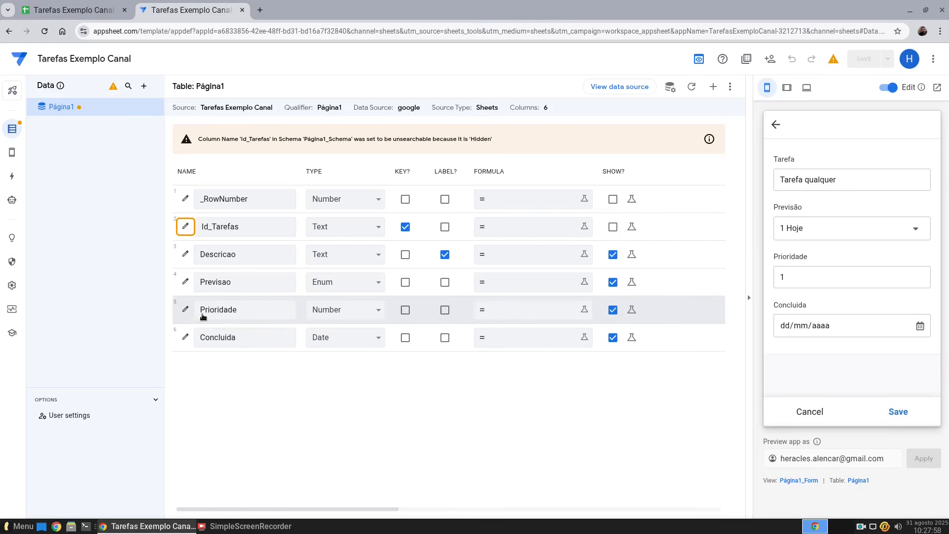
pyautogui.click(183, 310)
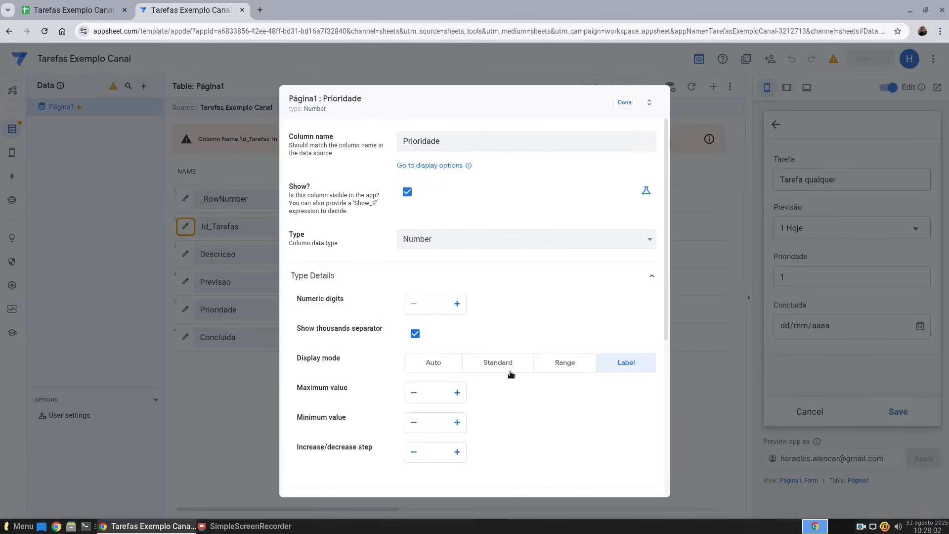
pyautogui.click(511, 374)
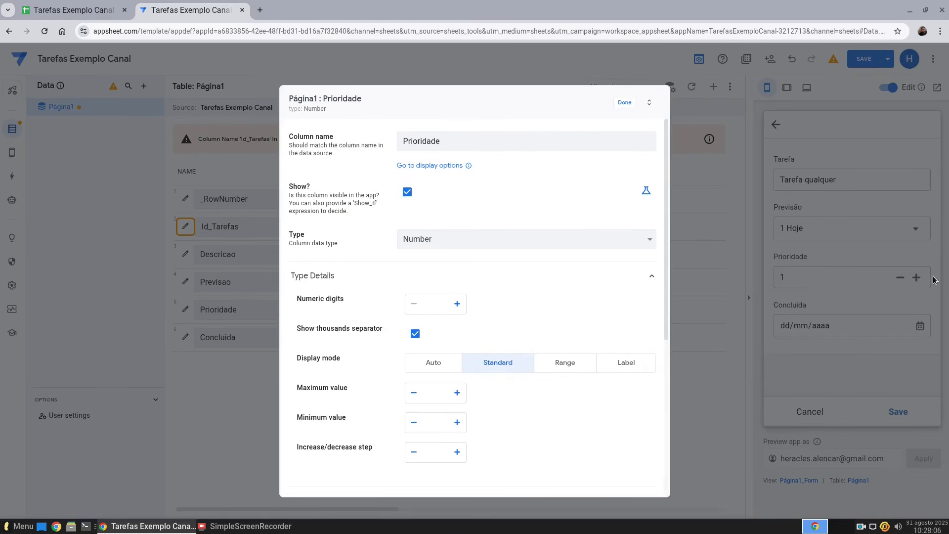
pyautogui.click(563, 368)
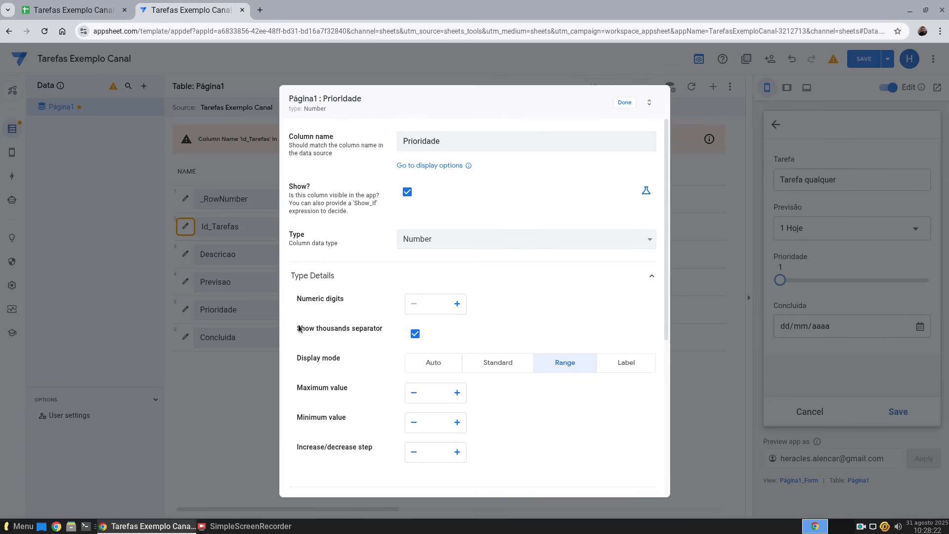
# Step: Turn off Prioridade's thousands separator, limit its values to a minimum of 1 and maximum of 10, and close its settings
pyautogui.click(414, 334)
pyautogui.click(444, 423)
pyautogui.write('1')
pyautogui.write('10')
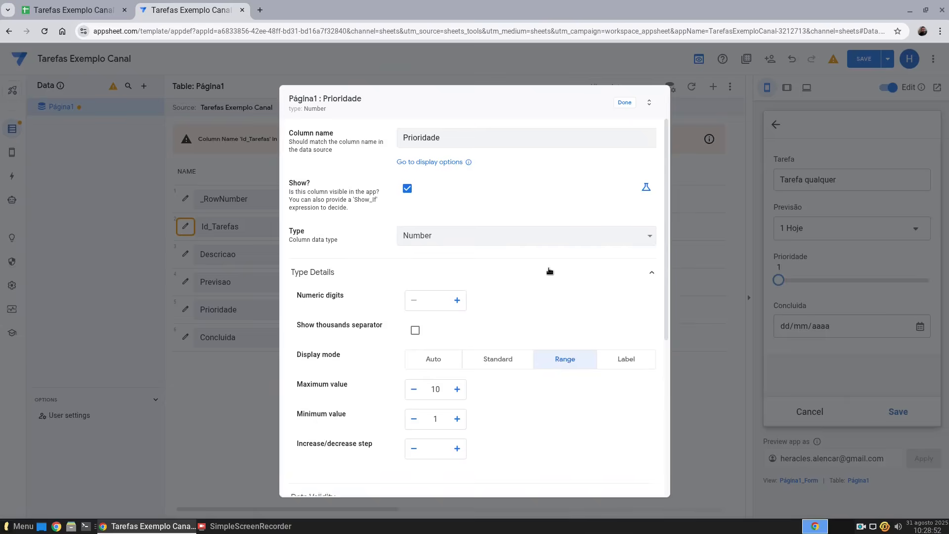
pyautogui.scroll(-2, 550, 271)
pyautogui.scroll(-2, 550, 270)
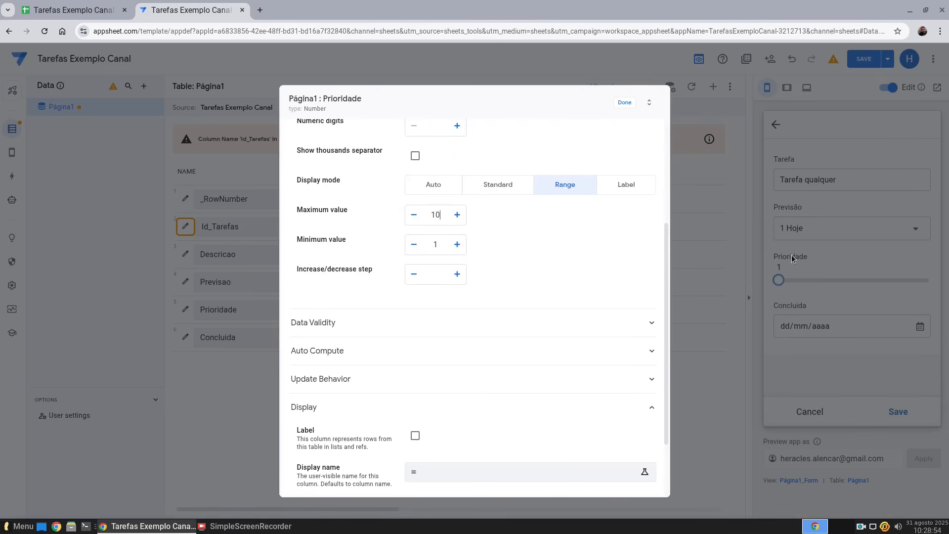
pyautogui.scroll(-2, 475, 407)
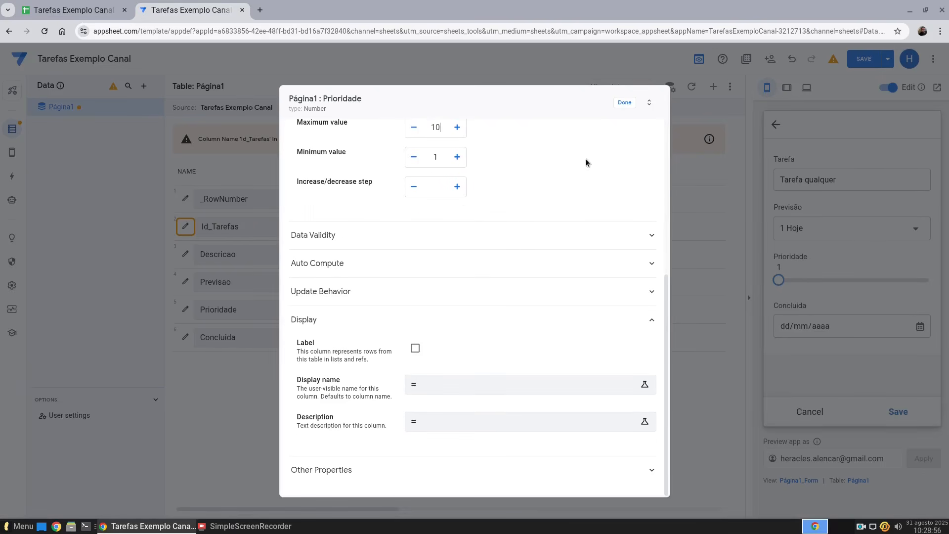
pyautogui.click(624, 103)
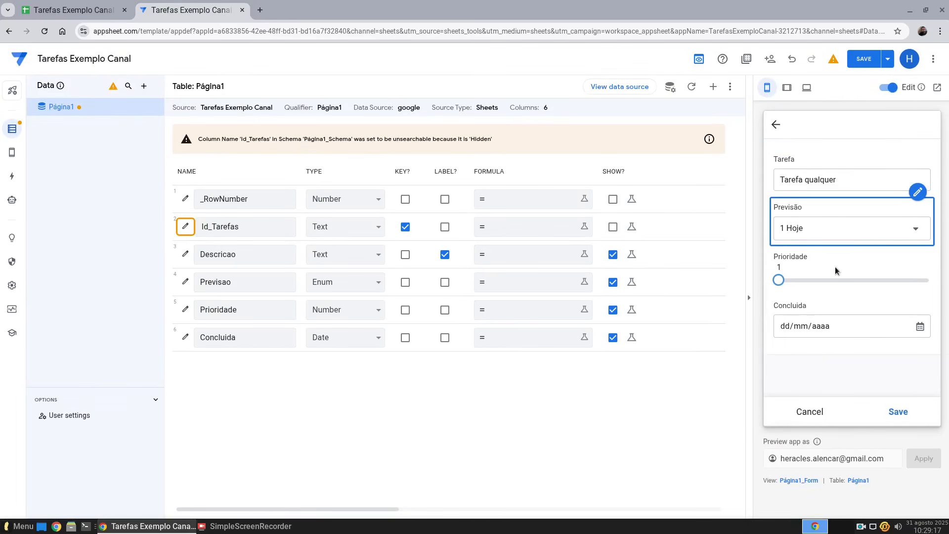
# Step: Set the Página1_Form view's column order to Manual with Previsao first and Concluida removed, and cancel the open preview form
pyautogui.moveTo(11, 153)
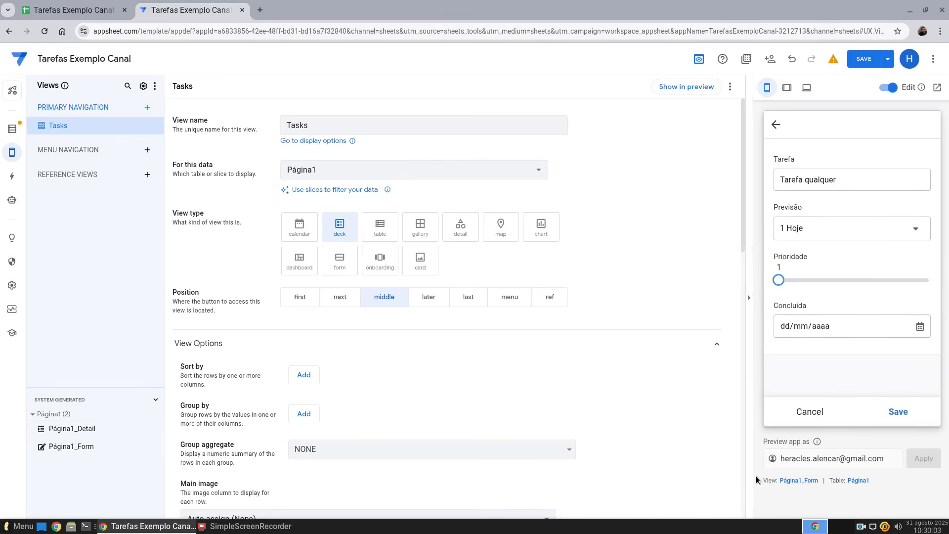
pyautogui.click(809, 483)
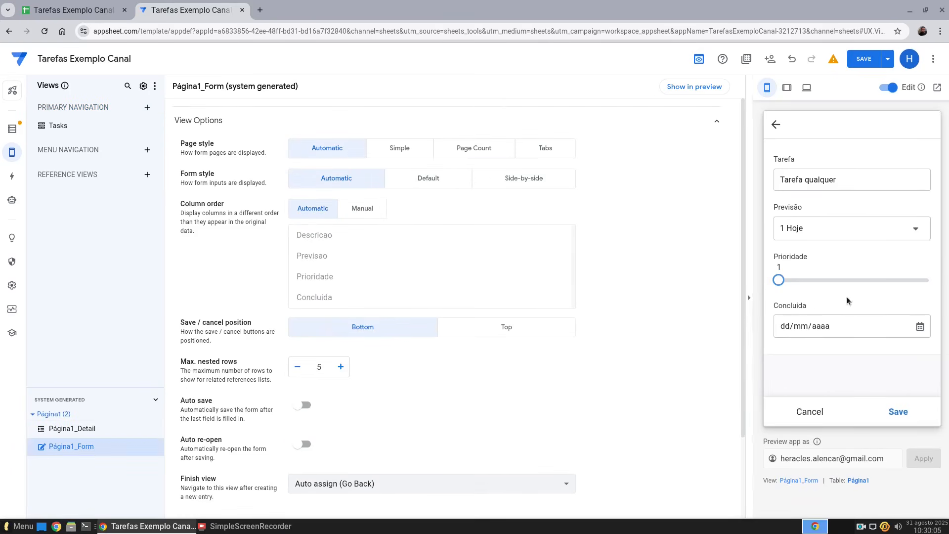
pyautogui.scroll(-2, 390, 372)
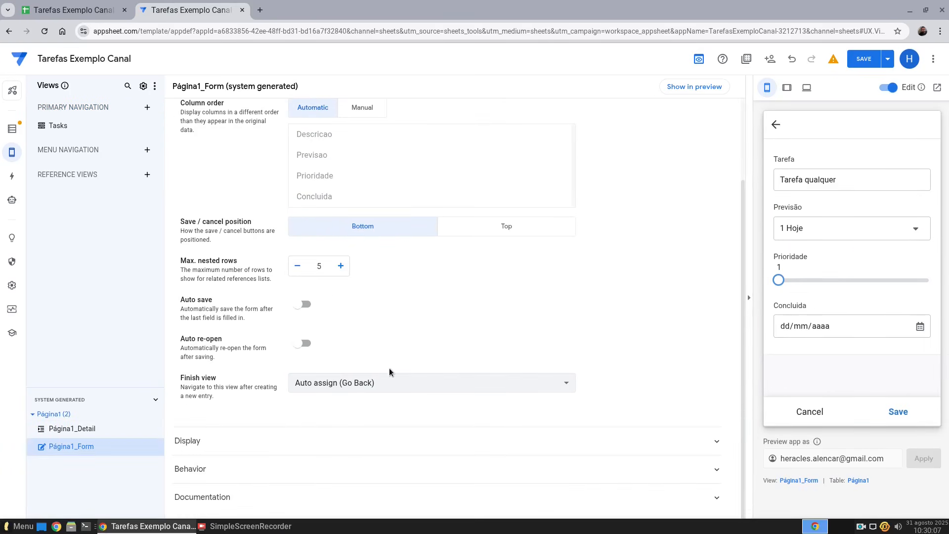
pyautogui.scroll(1, 395, 386)
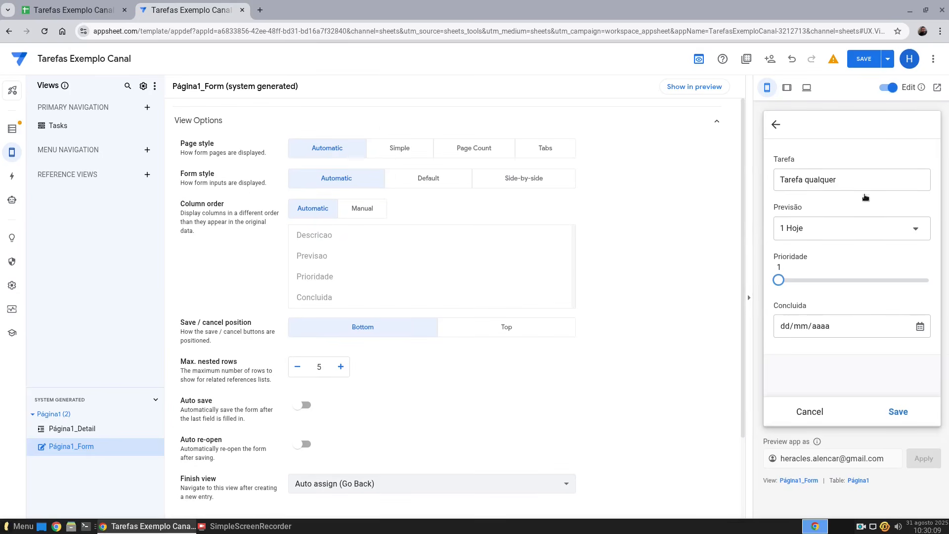
pyautogui.click(357, 217)
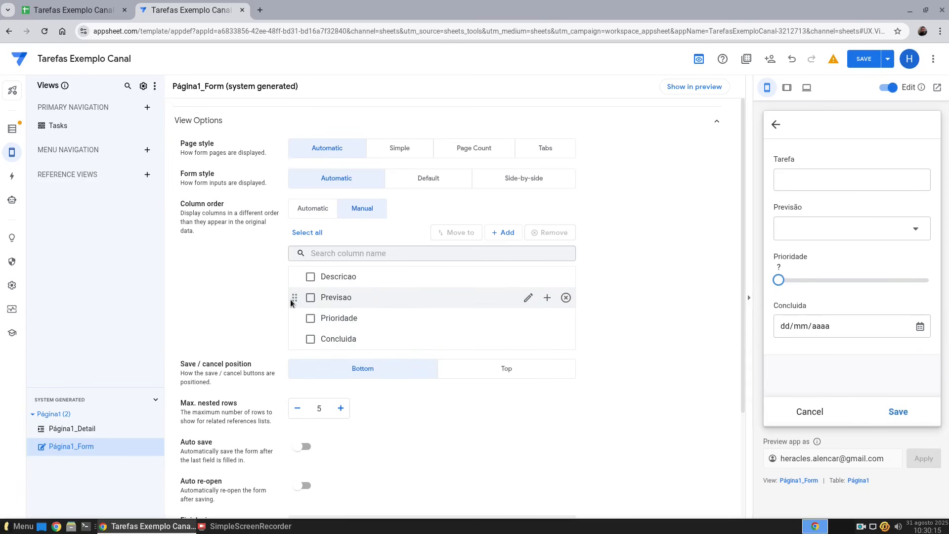
pyautogui.moveTo(290, 299); pyautogui.dragTo(290, 276)
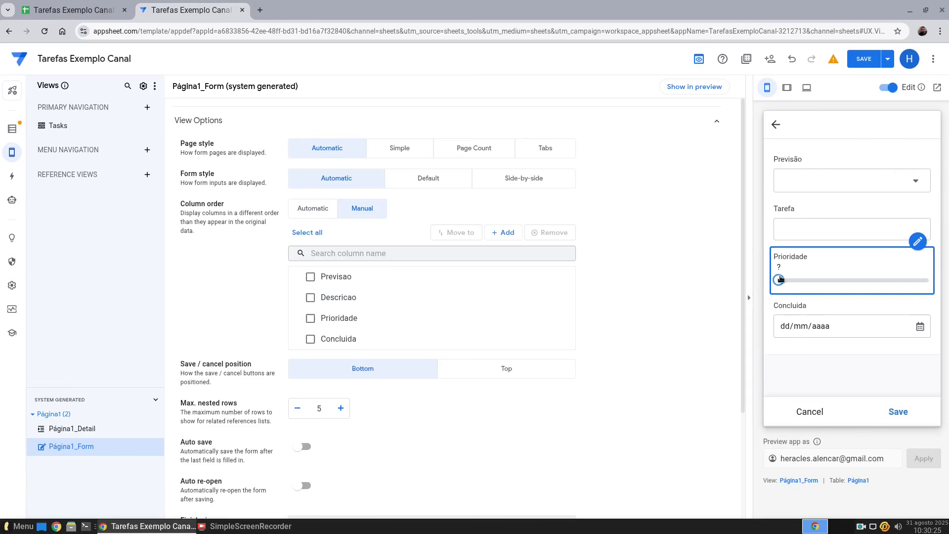
pyautogui.click(566, 339)
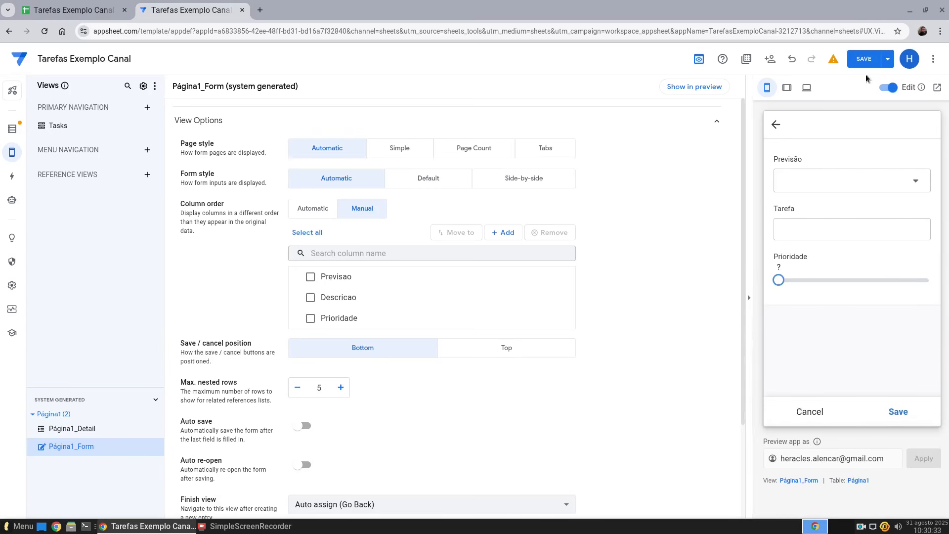
pyautogui.click(811, 410)
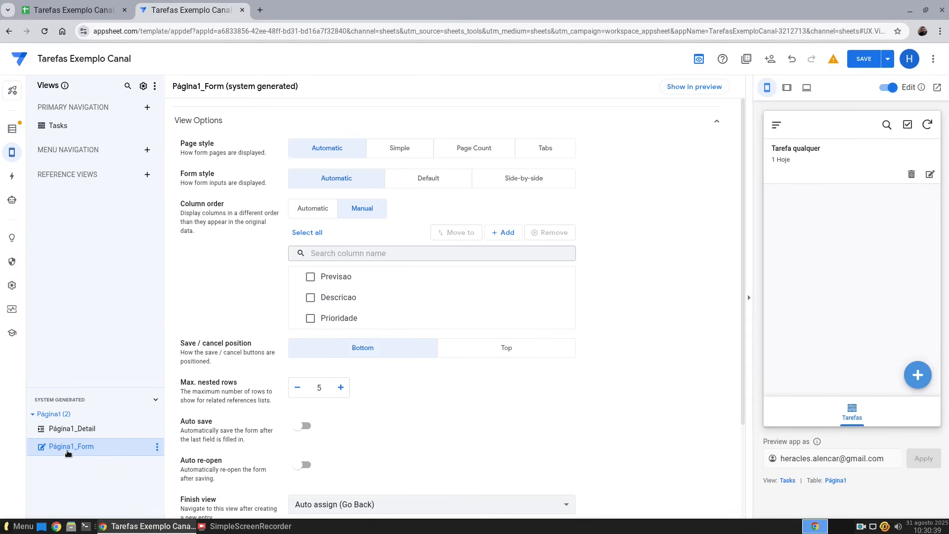
# Step: Enlarge the system-generated views list and show the Página1_Detail view in the preview
pyautogui.moveTo(67, 388); pyautogui.dragTo(80, 231)
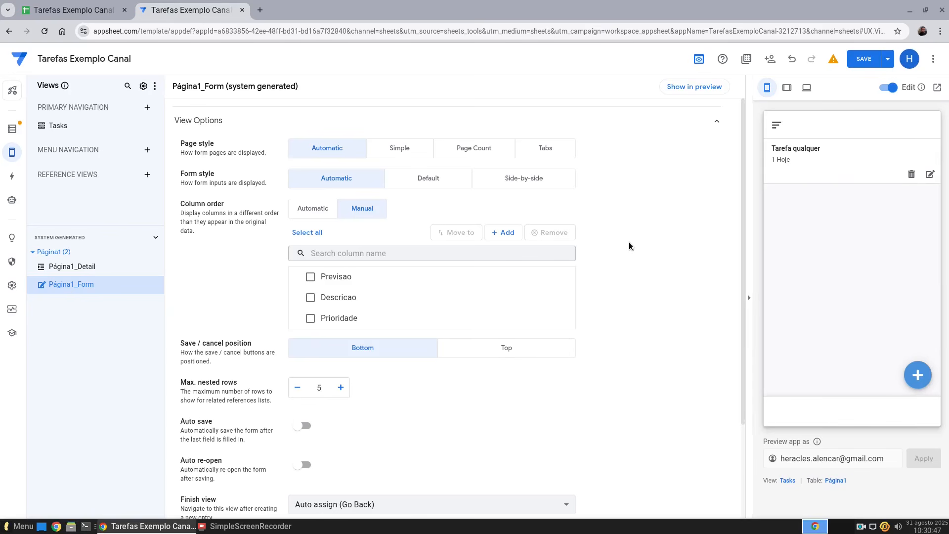
pyautogui.click(918, 375)
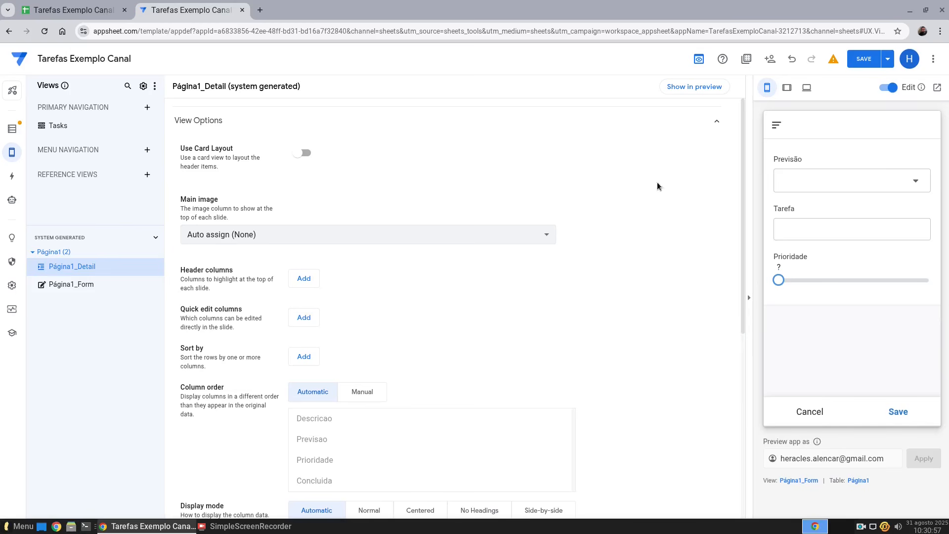
pyautogui.click(691, 92)
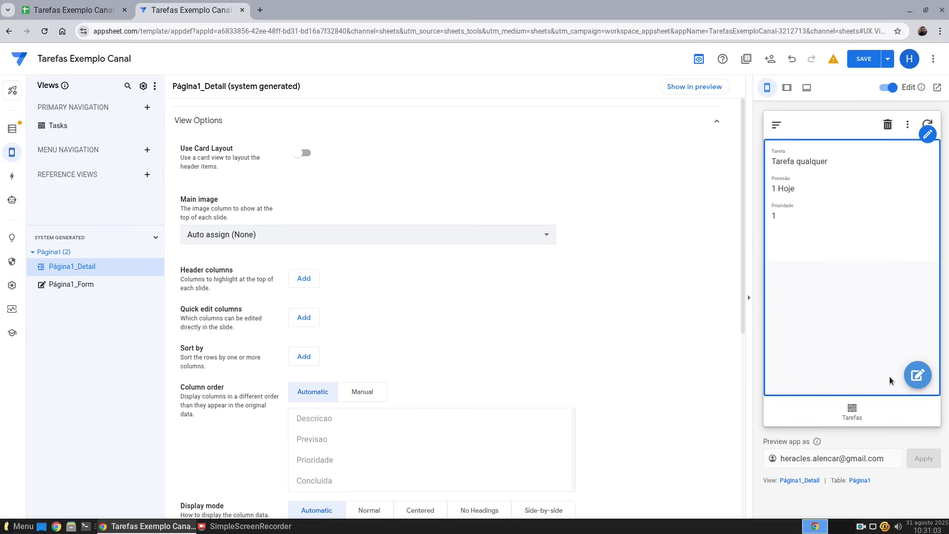
pyautogui.click(702, 87)
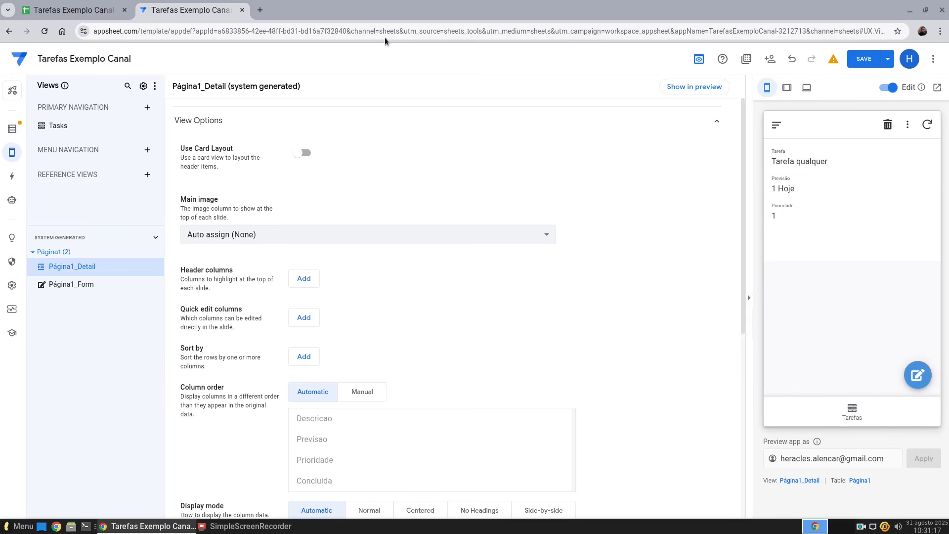
# Step: Set the Página1_Detail view's column order to Manual, remove Concluida and arrange the columns as Previsao, Prioridade, Descricao
pyautogui.scroll(-4, 551, 266)
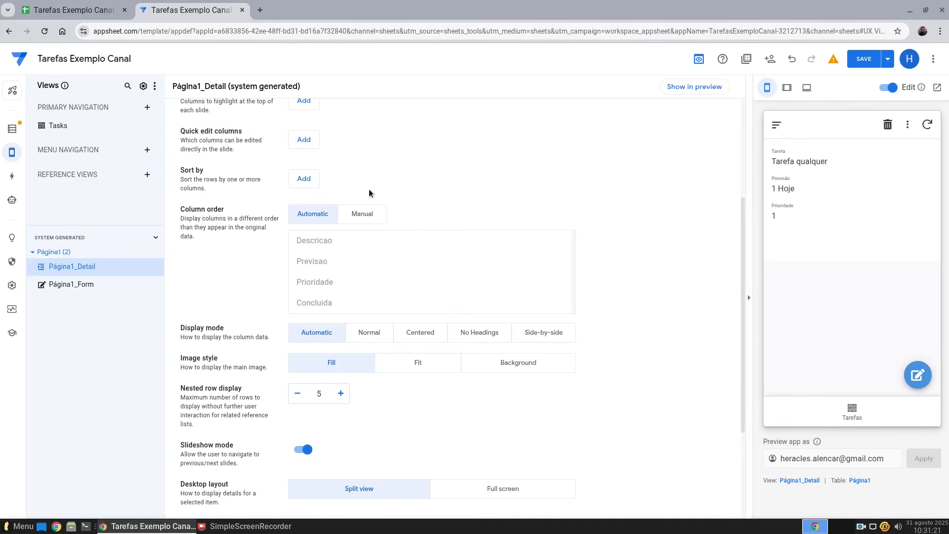
pyautogui.click(374, 213)
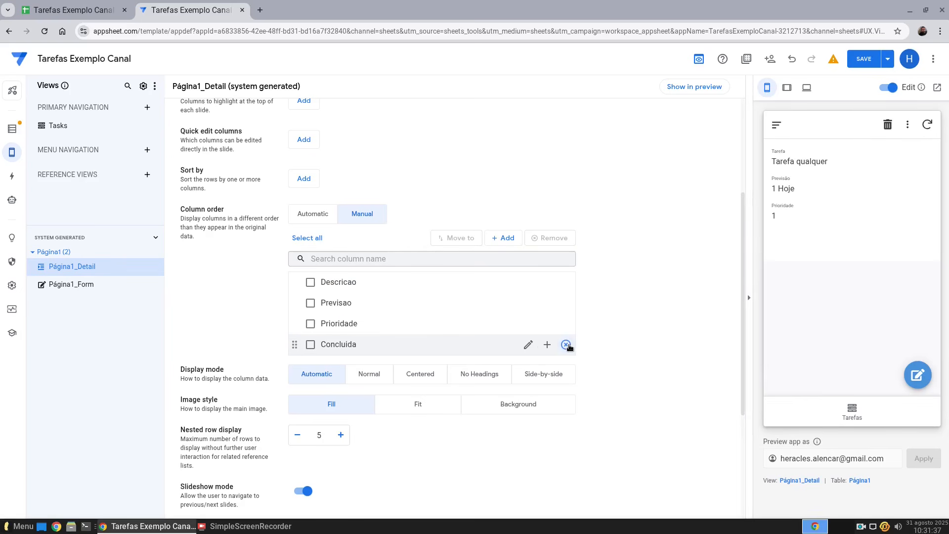
pyautogui.click(565, 344)
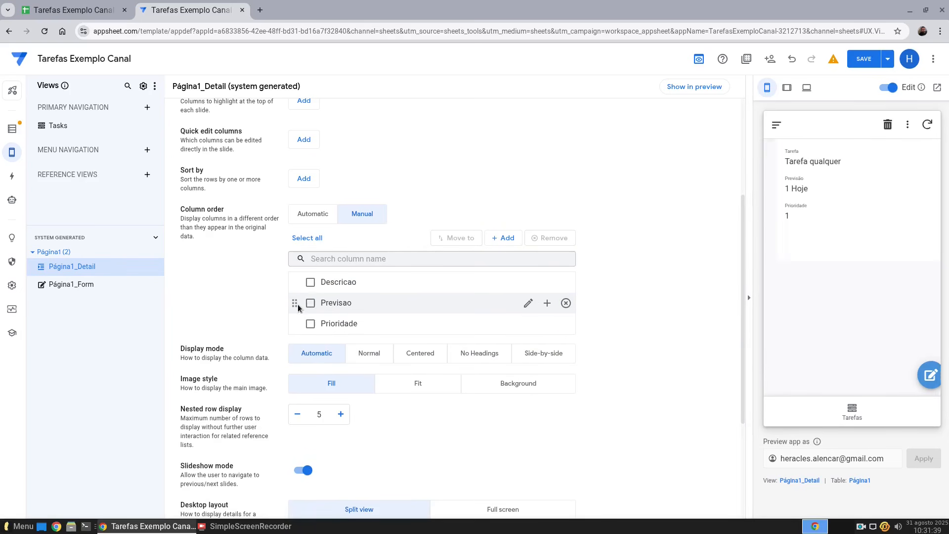
pyautogui.moveTo(292, 304); pyautogui.dragTo(296, 283)
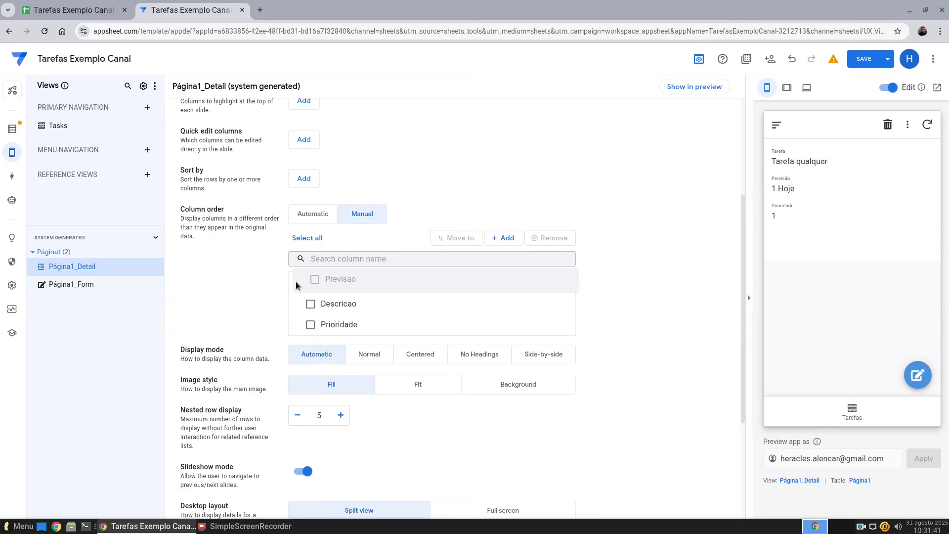
pyautogui.moveTo(297, 330); pyautogui.dragTo(292, 298)
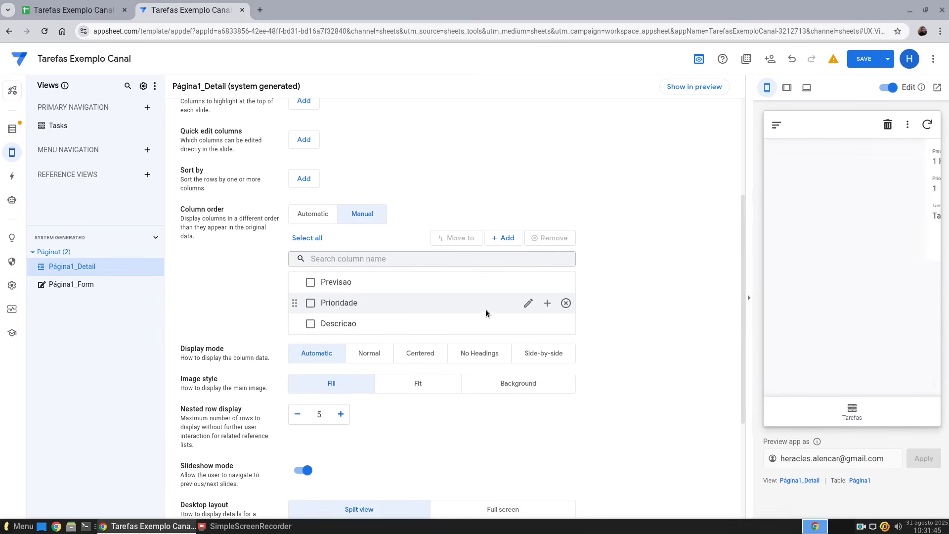
# Step: Add the Concluida column back to the Página1_Detail view's manual column order
pyautogui.click(504, 238)
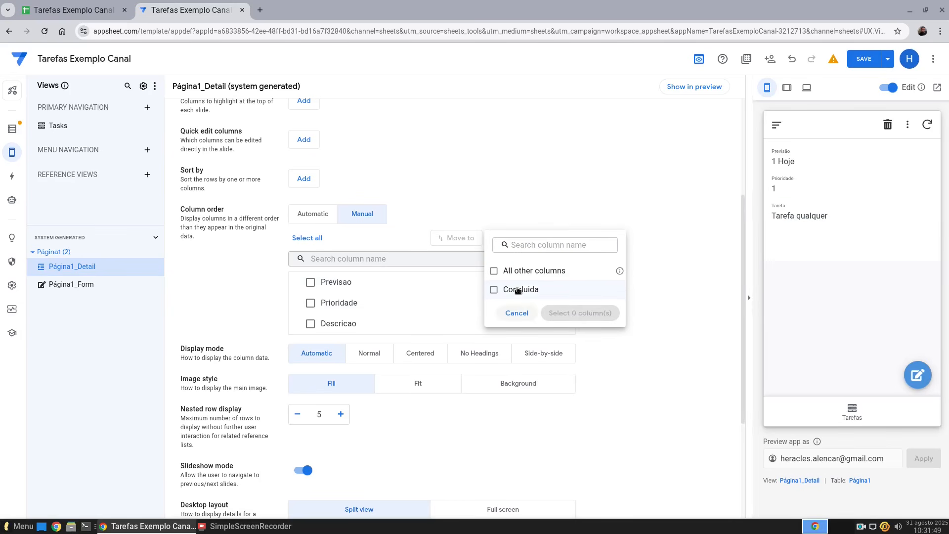
pyautogui.click(518, 290)
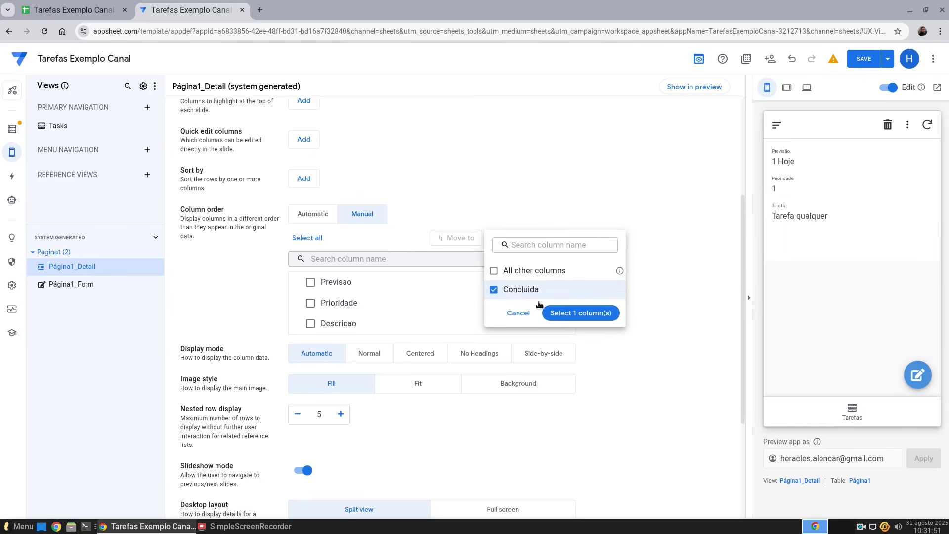
pyautogui.click(598, 320)
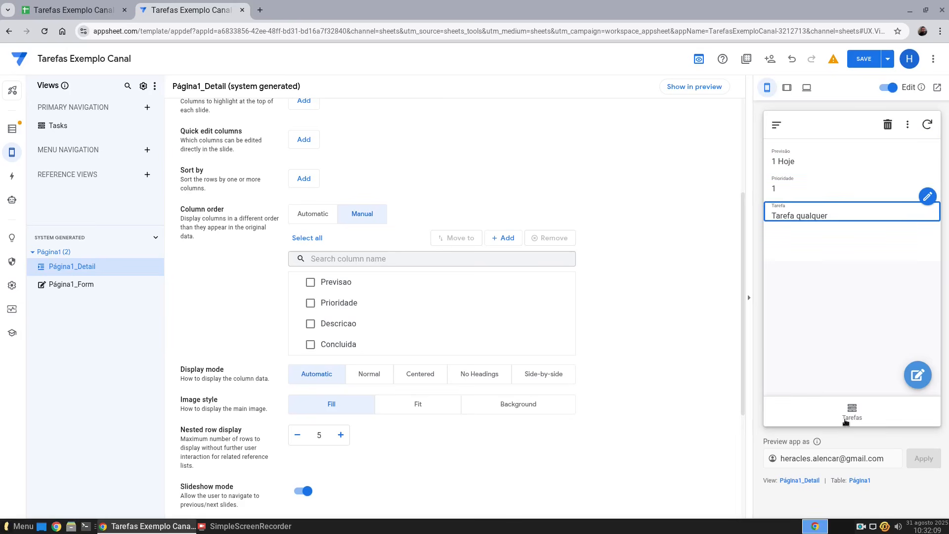
# Step: Add a task in the app preview with Previsão 2 Amanhã, Tarefa "Tarefa qualquer 2" and a Prioridade value, and save it
pyautogui.click(860, 415)
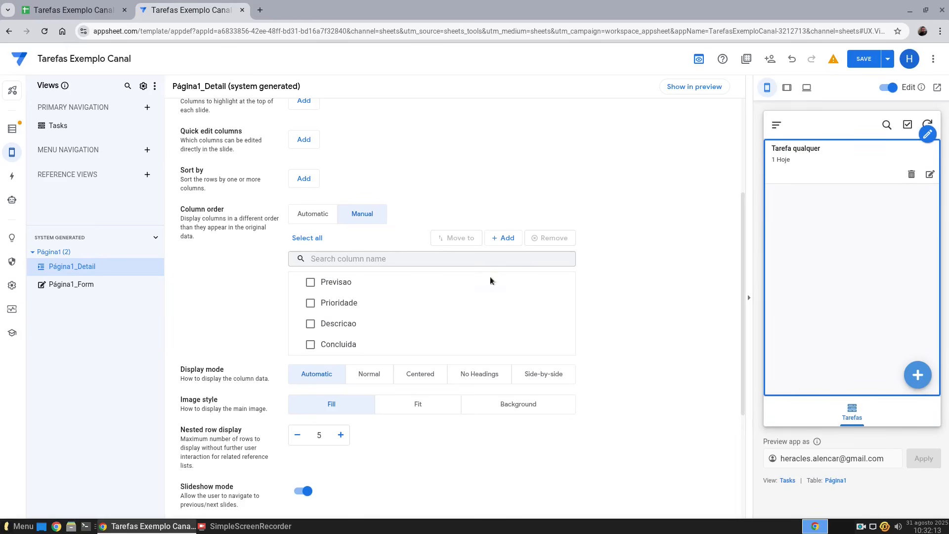
pyautogui.click(918, 376)
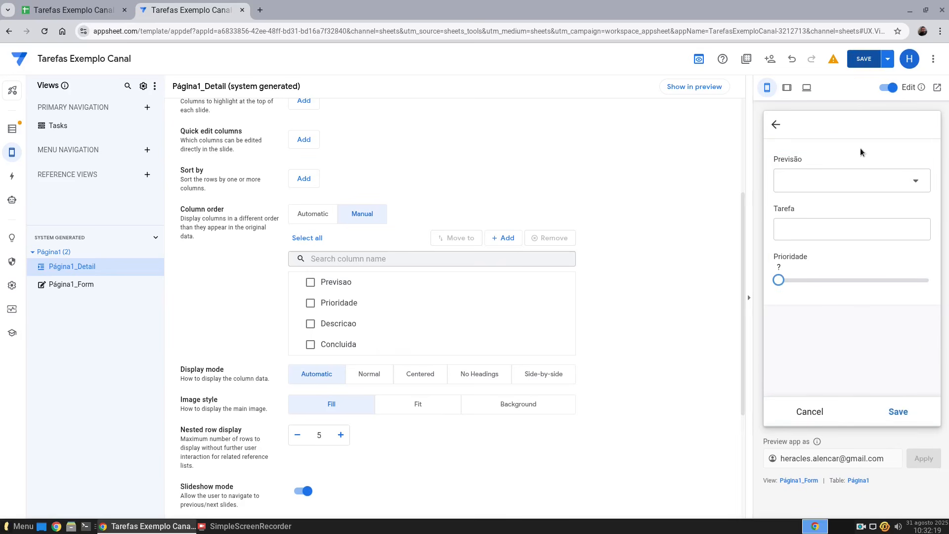
pyautogui.click(855, 193)
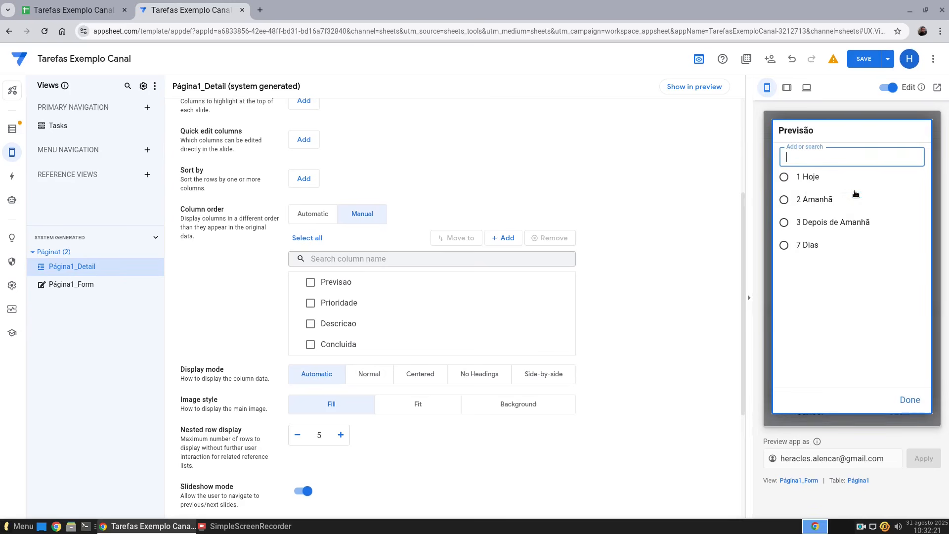
pyautogui.click(814, 199)
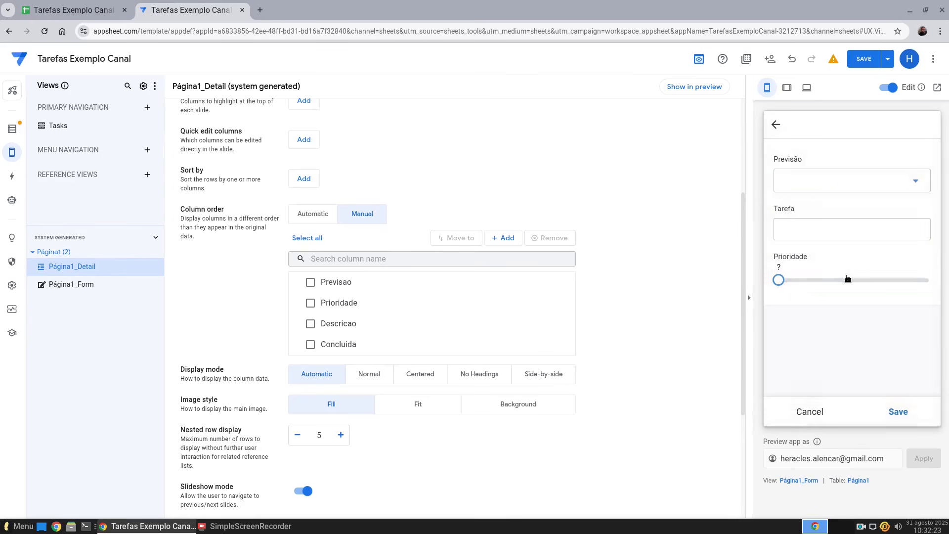
pyautogui.click(823, 231)
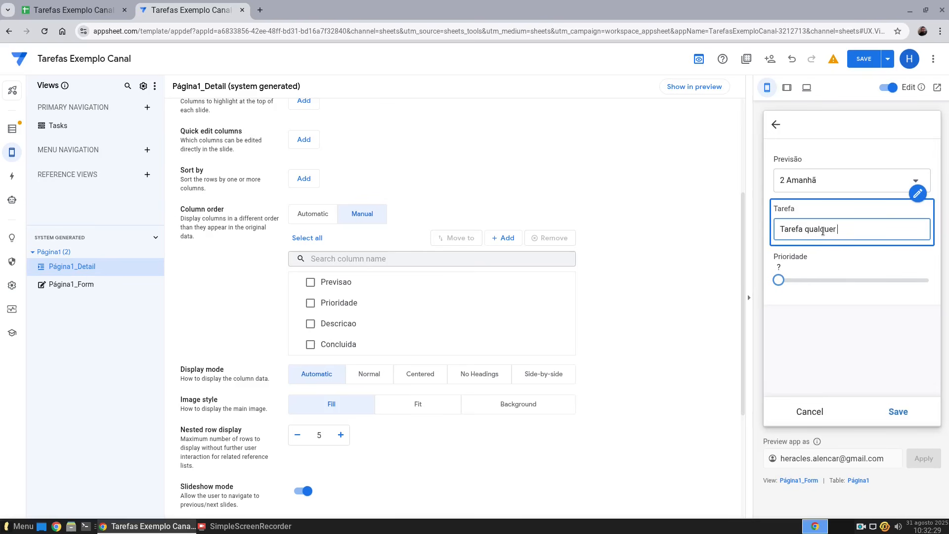
pyautogui.click(813, 280)
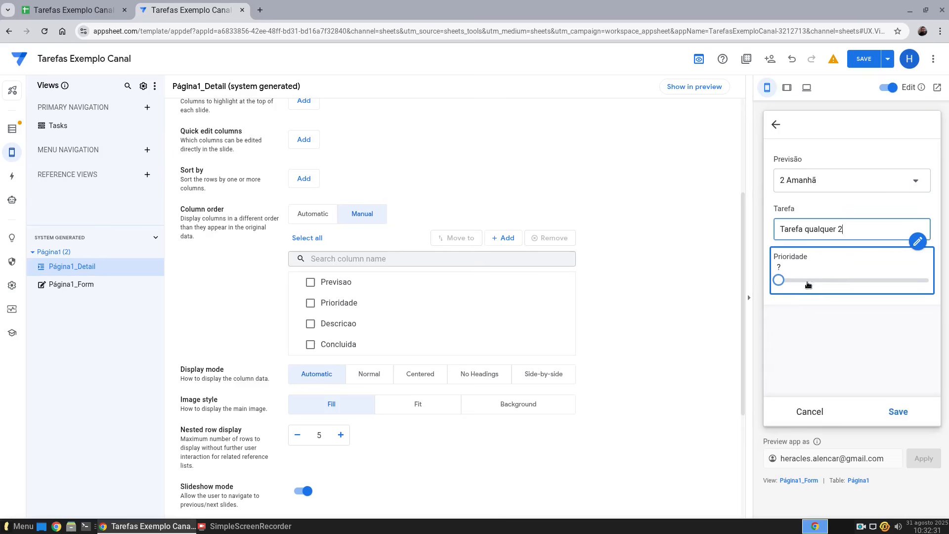
pyautogui.click(899, 412)
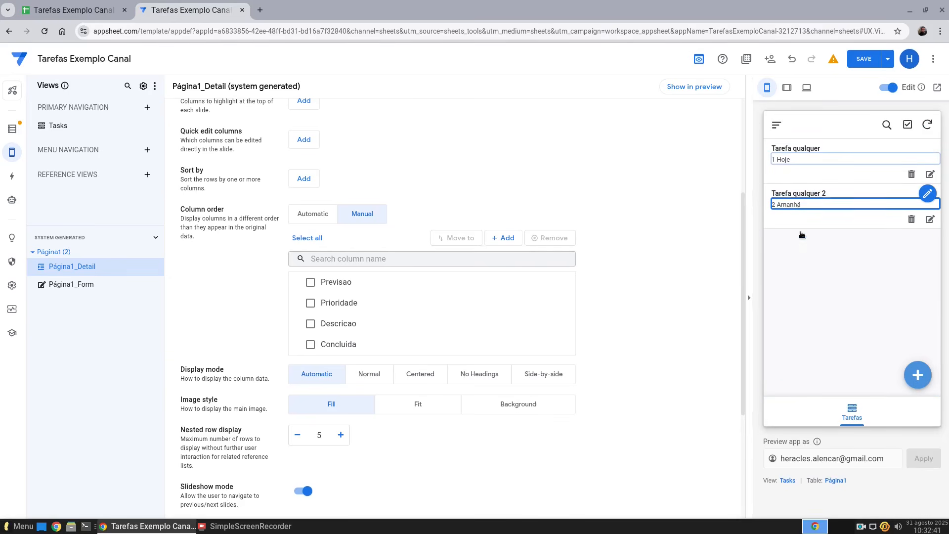
# Step: Open the Tasks view's settings from the preview and set its primary header to Descricao
pyautogui.click(788, 483)
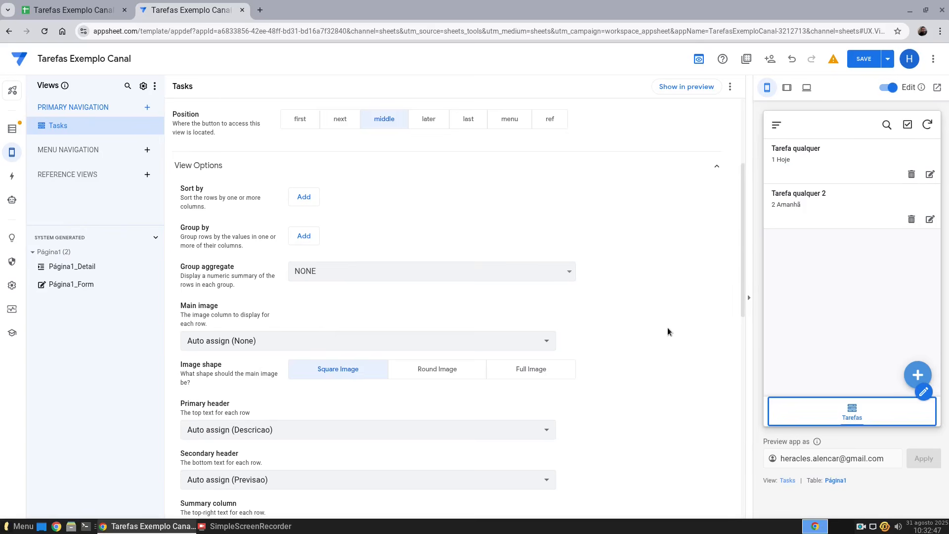
pyautogui.scroll(4, 666, 312)
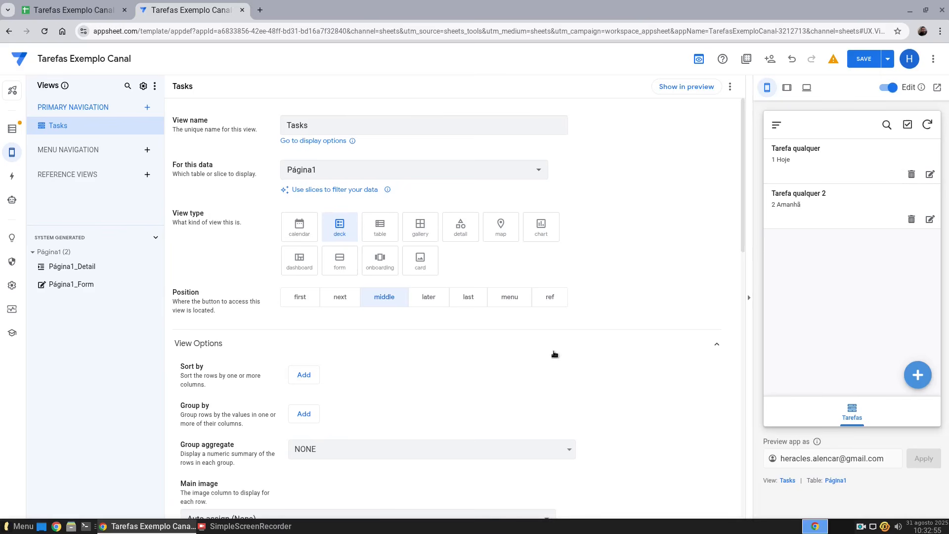
pyautogui.scroll(-2, 468, 353)
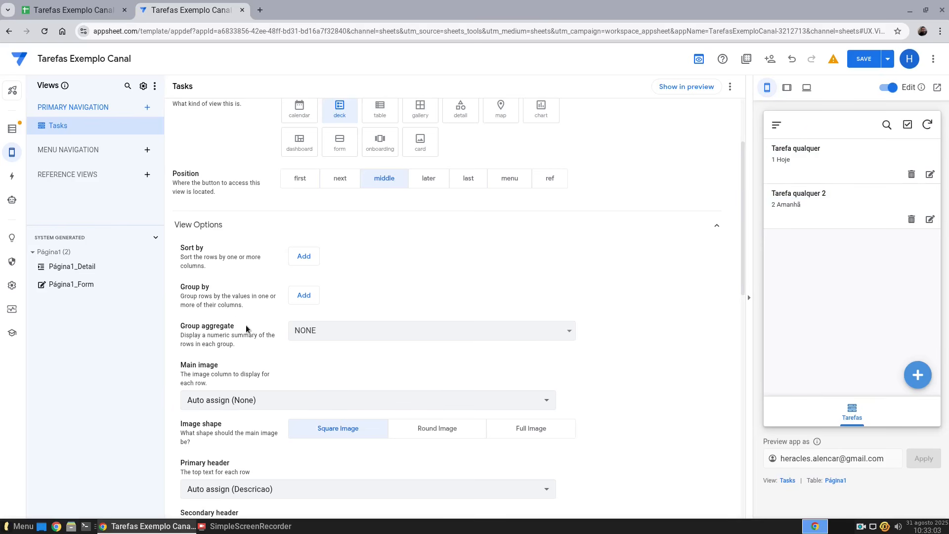
pyautogui.scroll(-5, 267, 390)
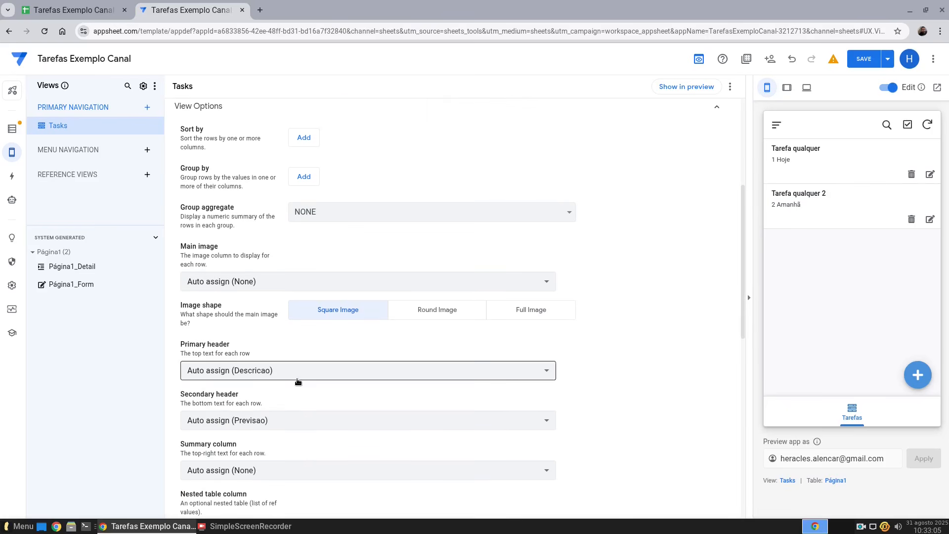
pyautogui.click(296, 371)
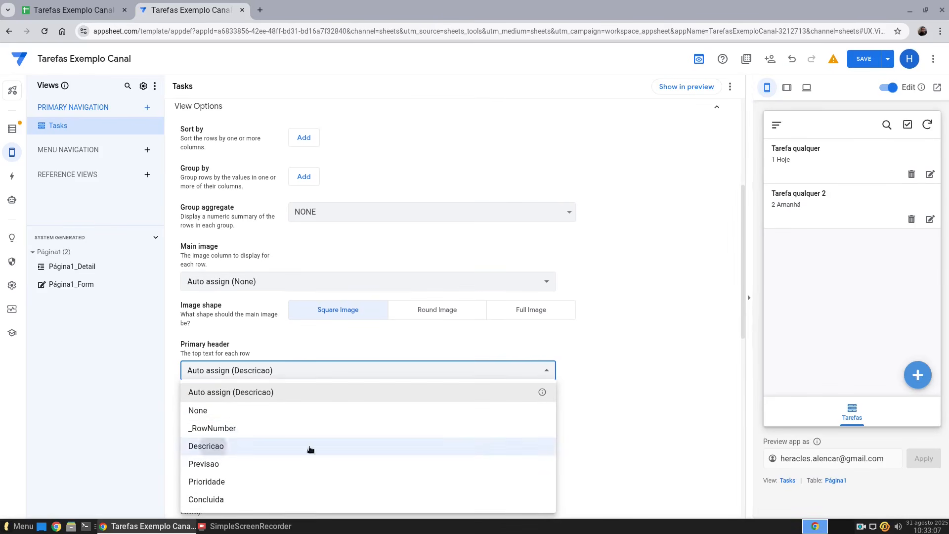
pyautogui.click(797, 336)
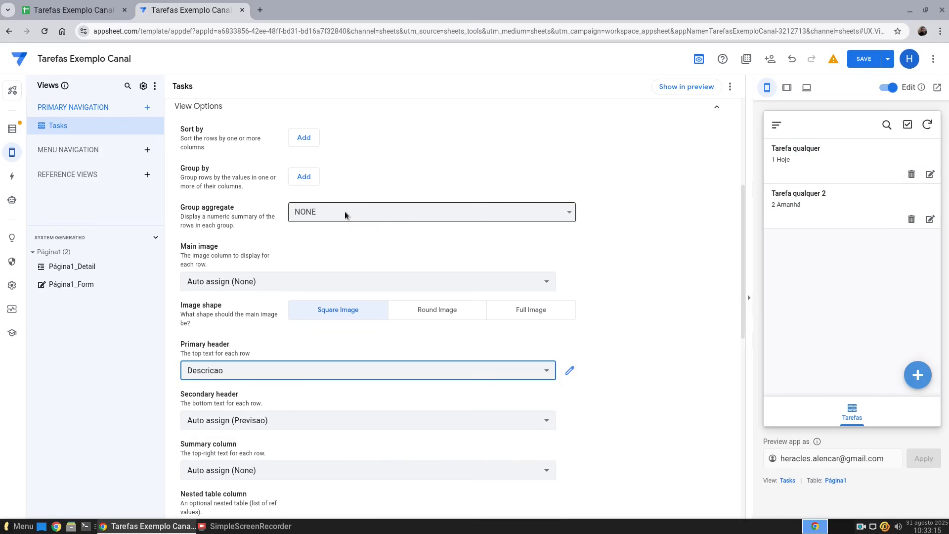
# Step: Group the Tasks view's rows by Previsao in ascending order
pyautogui.click(302, 181)
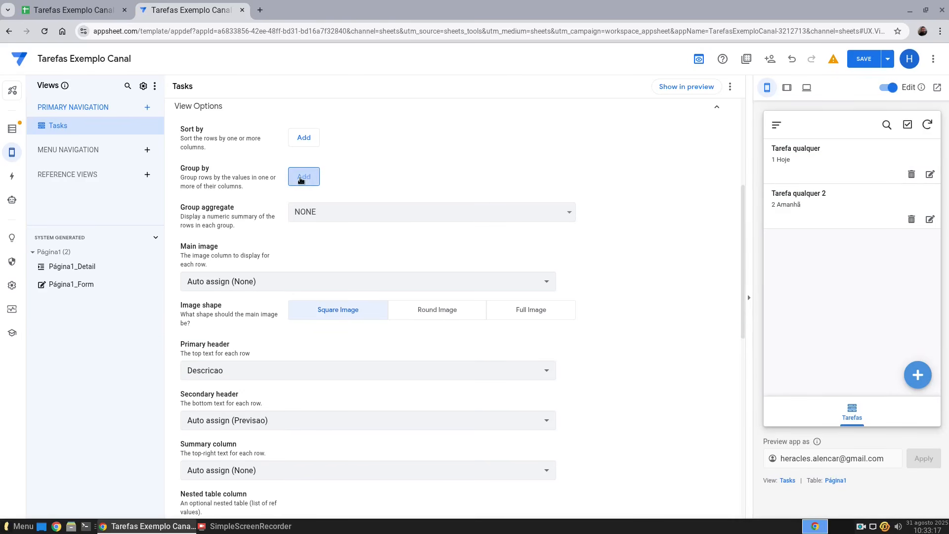
pyautogui.click(399, 183)
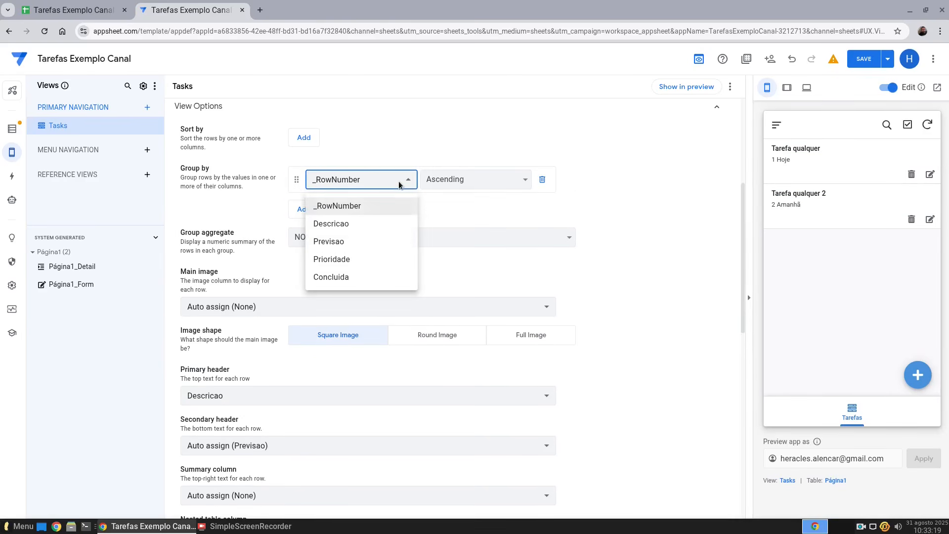
pyautogui.click(366, 242)
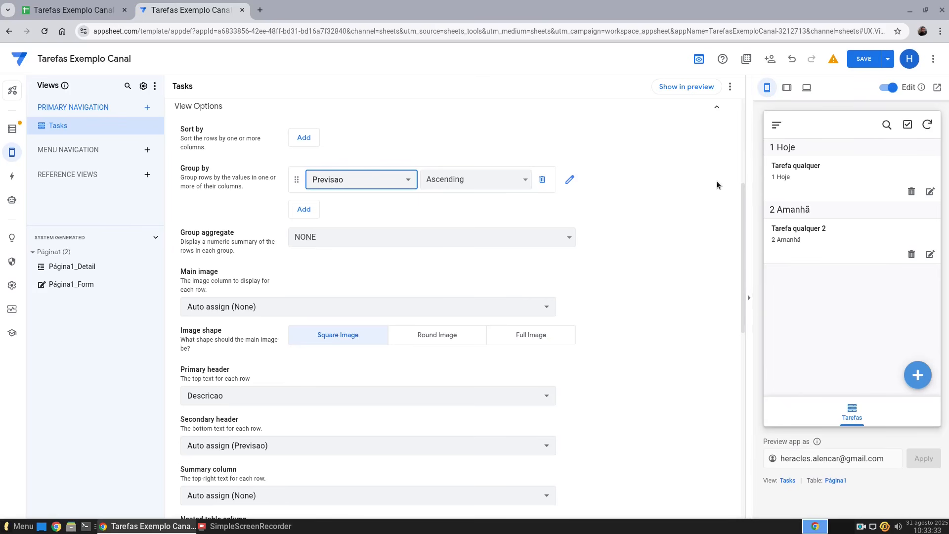
# Step: Try the Previsao grouping in descending order and switch it back to ascending
pyautogui.click(464, 181)
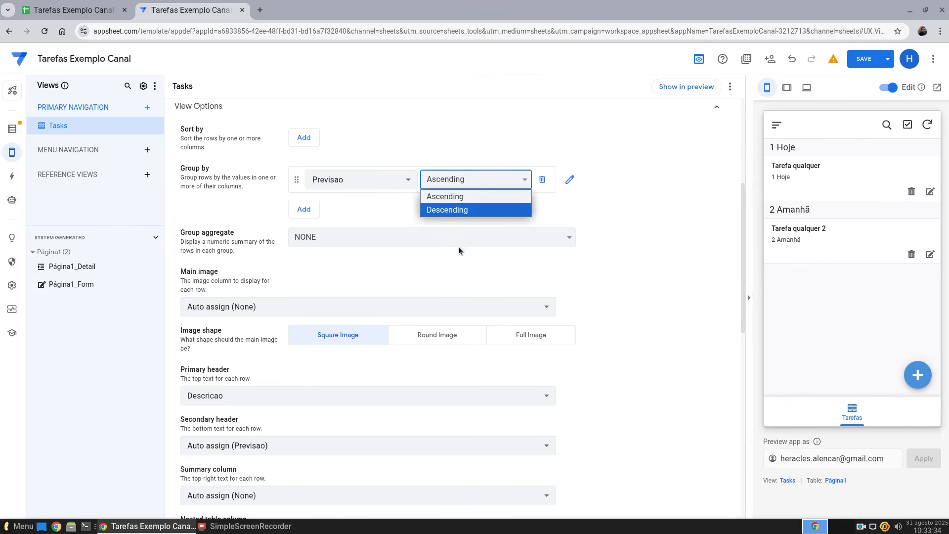
pyautogui.click(452, 210)
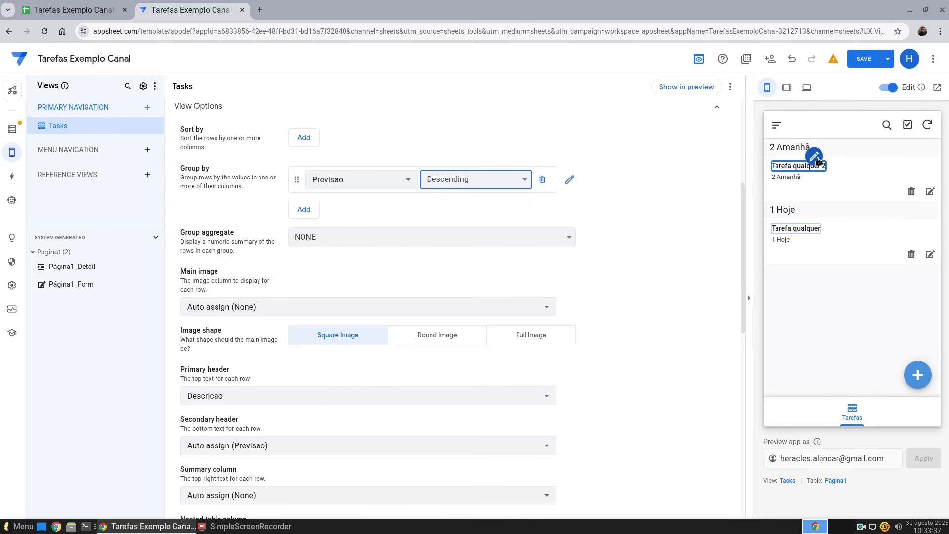
pyautogui.click(496, 177)
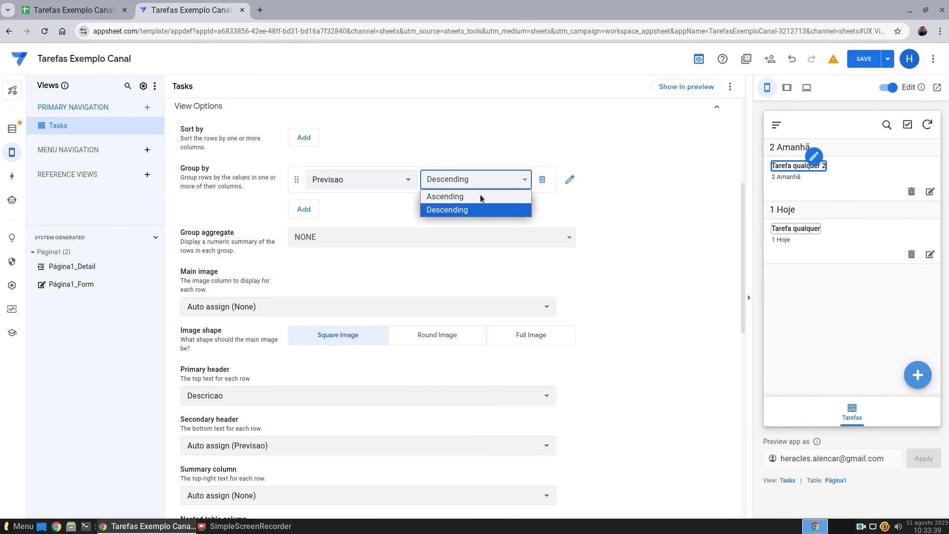
pyautogui.click(476, 196)
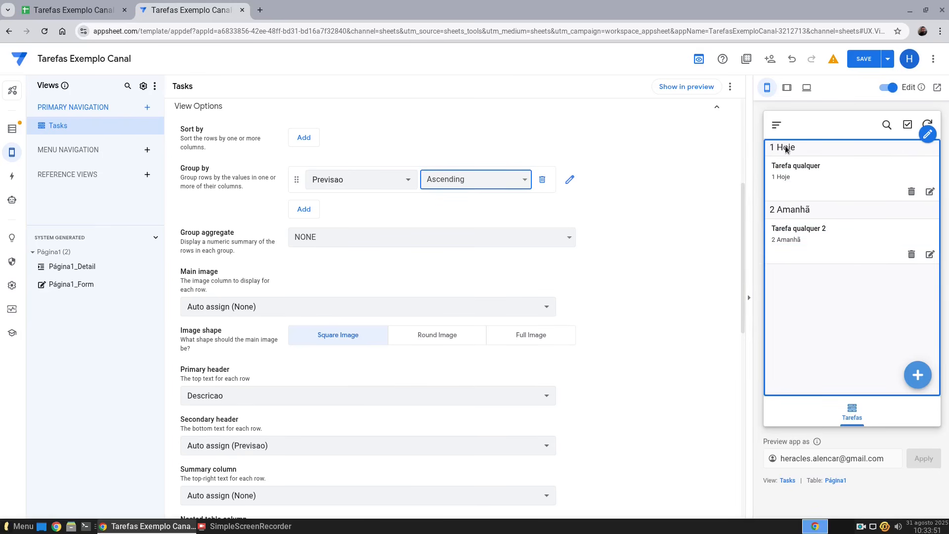
# Step: Set the Tasks view's secondary header to None and look over its remaining action and display options
pyautogui.click(354, 440)
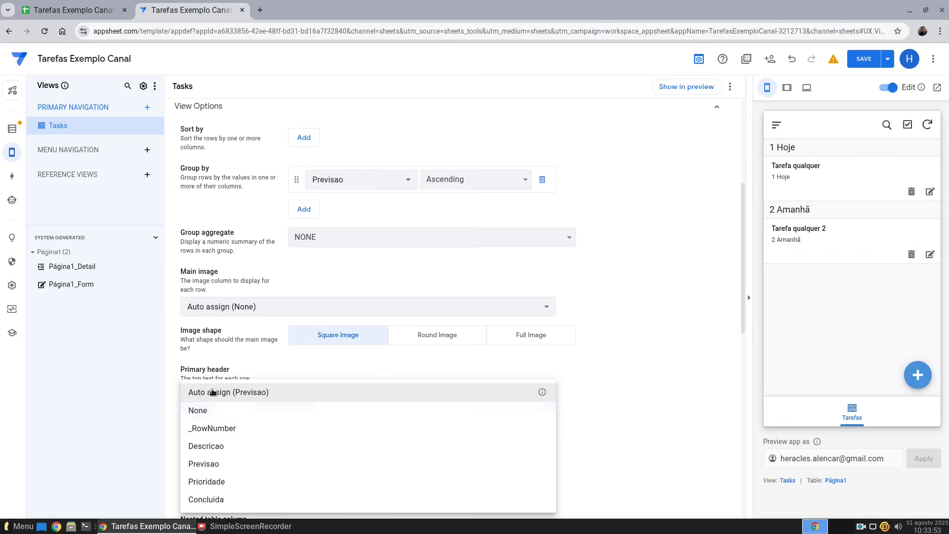
pyautogui.press('Escape')
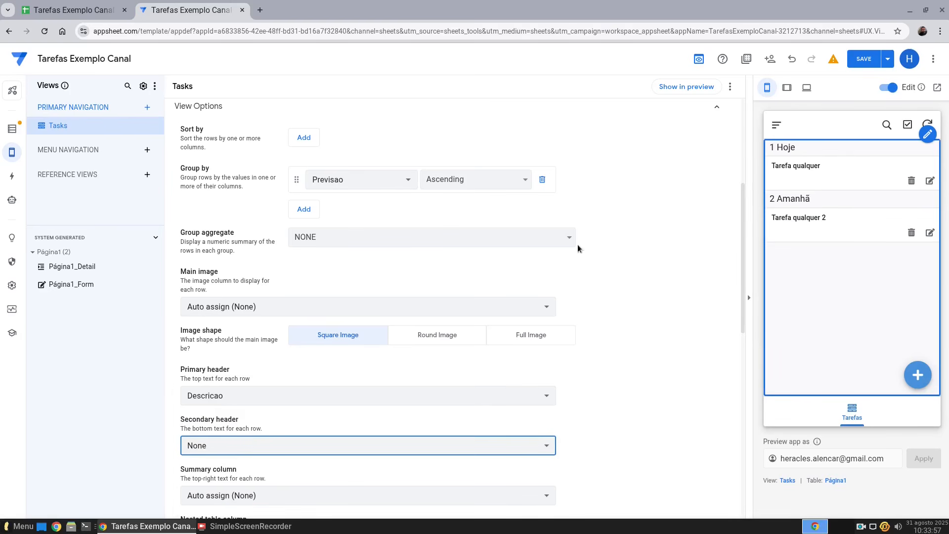
pyautogui.scroll(-3, 405, 292)
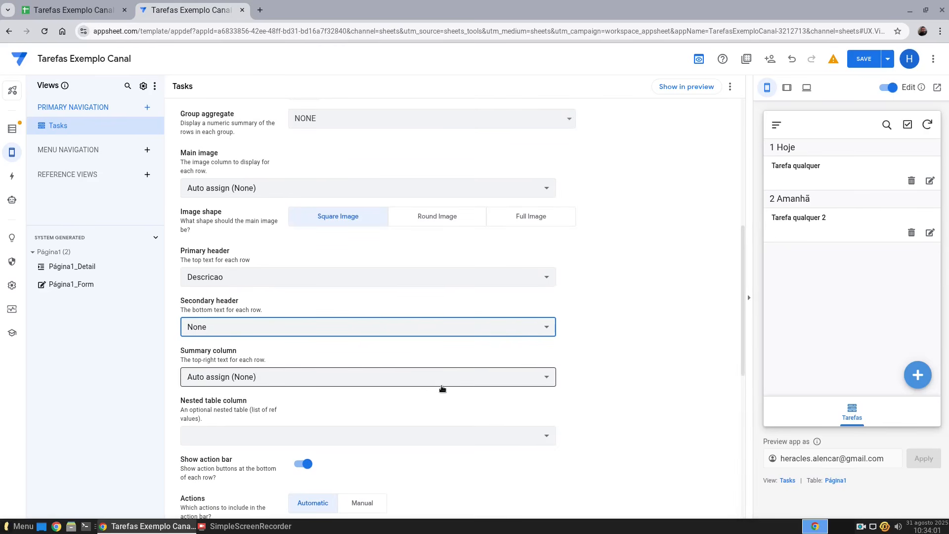
pyautogui.scroll(-6, 441, 386)
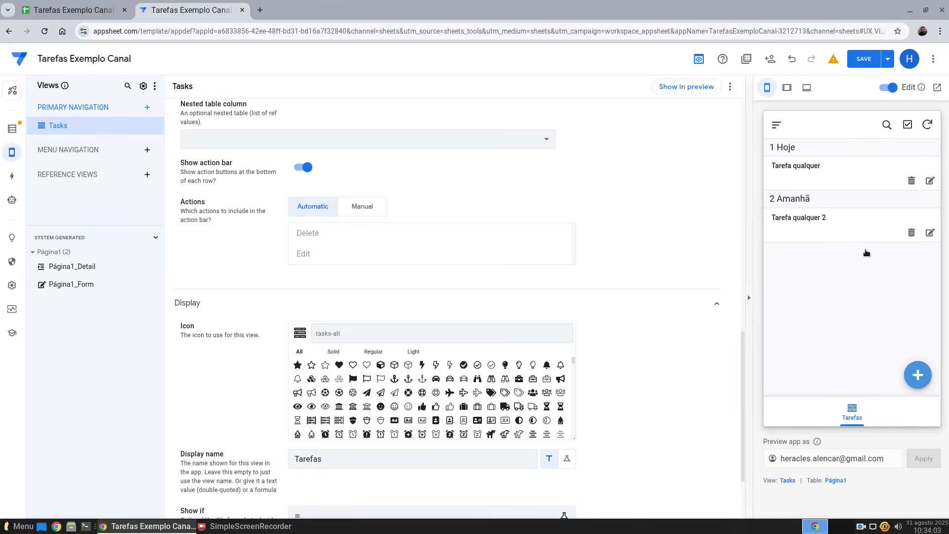
pyautogui.moveTo(859, 267)
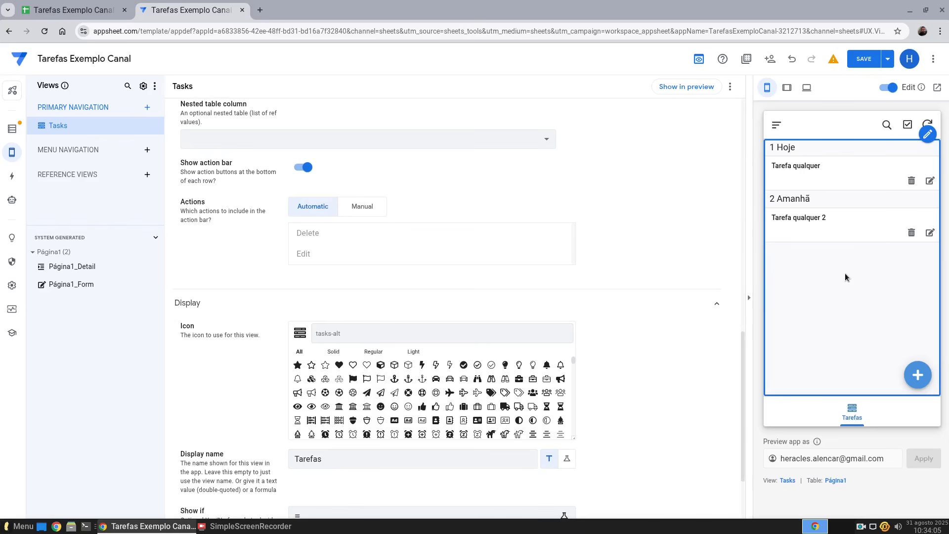
pyautogui.moveTo(821, 181)
# Step: Create a new action for the Página1 table and name it Set_Concluida
pyautogui.click(12, 176)
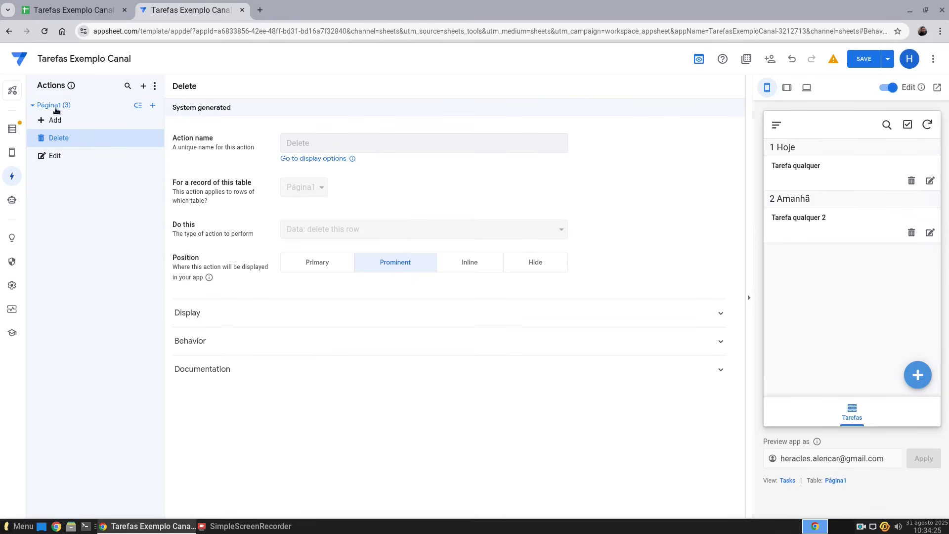
pyautogui.moveTo(12, 145)
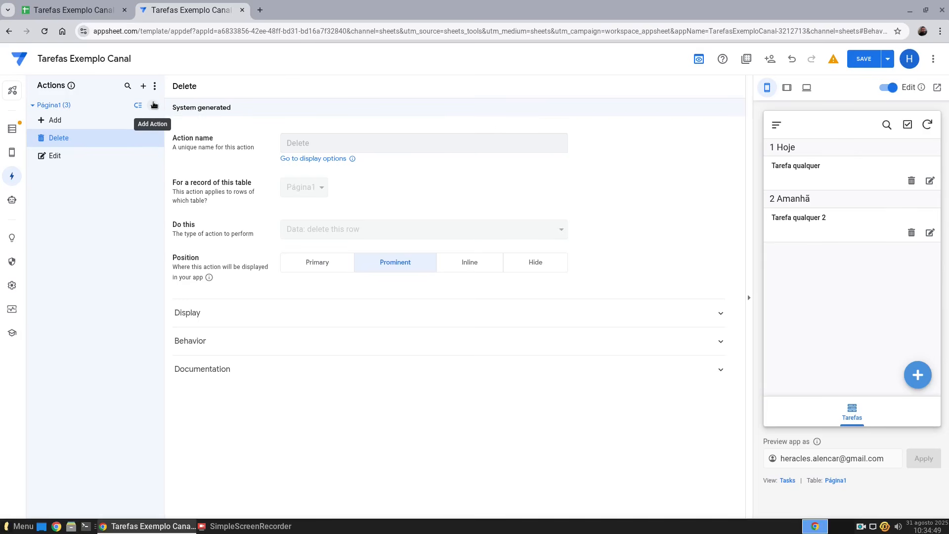
pyautogui.click(153, 105)
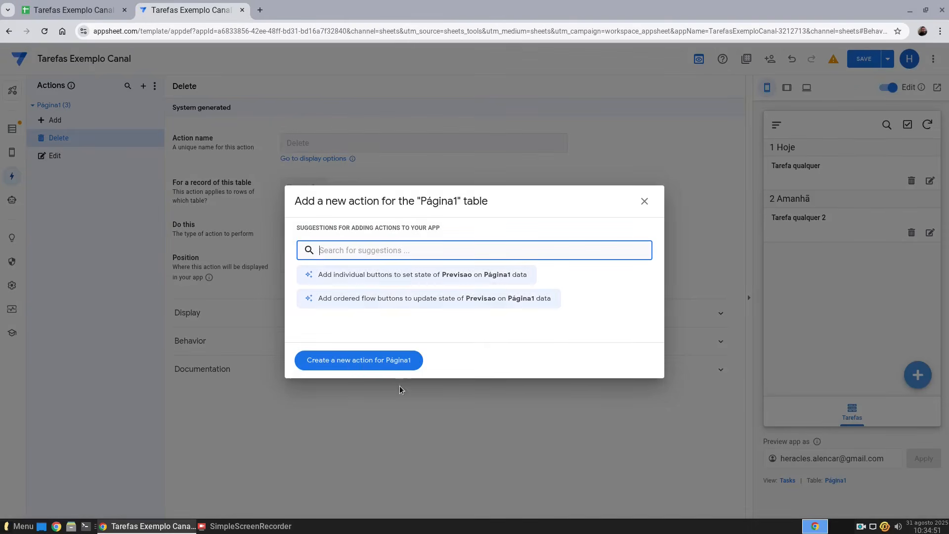
pyautogui.click(398, 361)
pyautogui.click(352, 150)
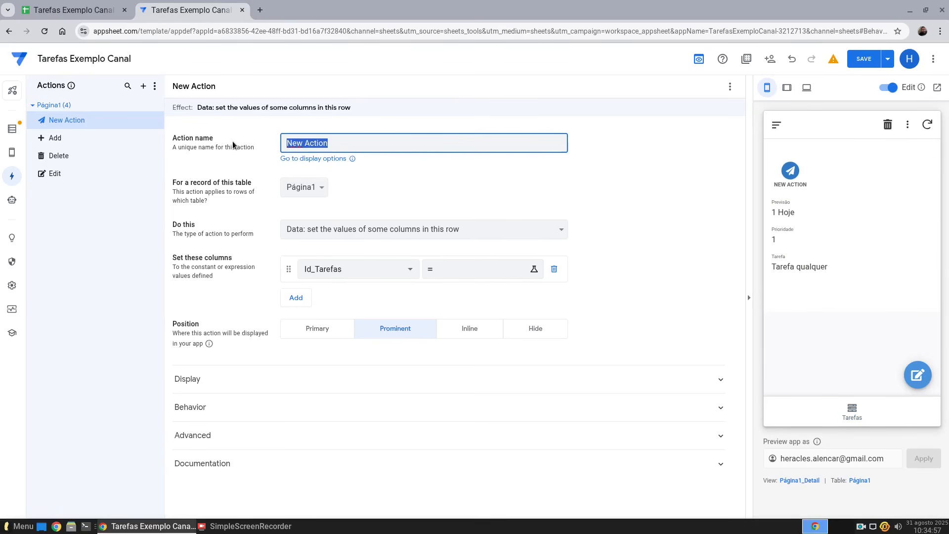
pyautogui.write('Set_Concluida')
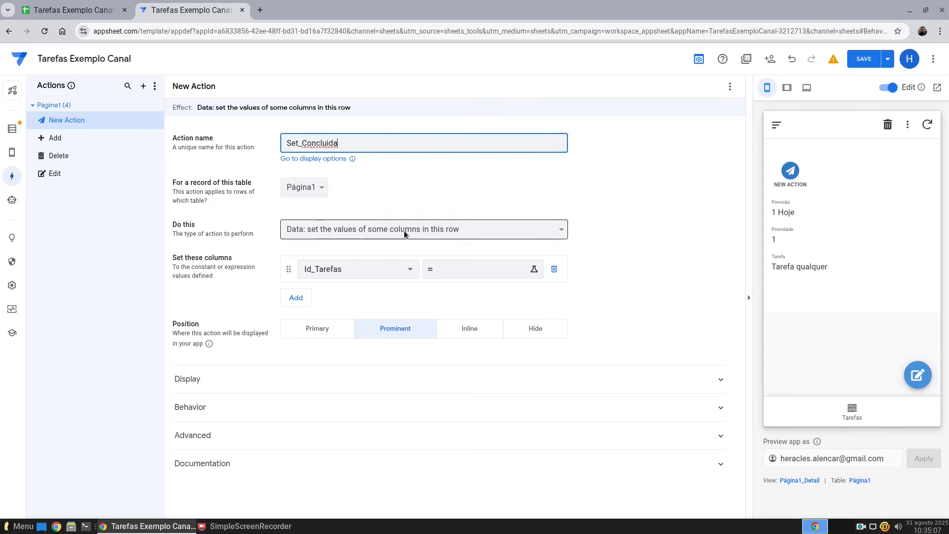
# Step: Have the Set_Concluida action set the Concluida column to TODAY() and look over the available action types
pyautogui.click(345, 271)
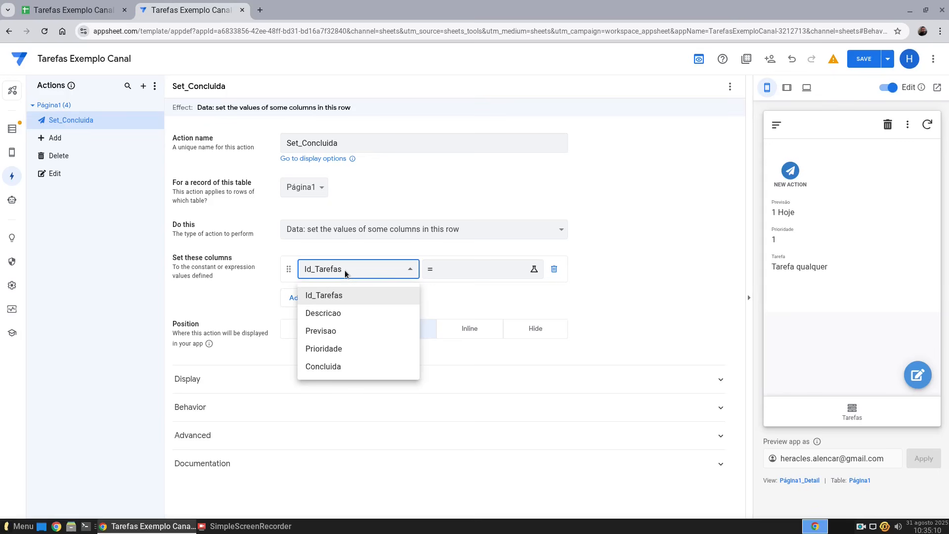
pyautogui.click(341, 368)
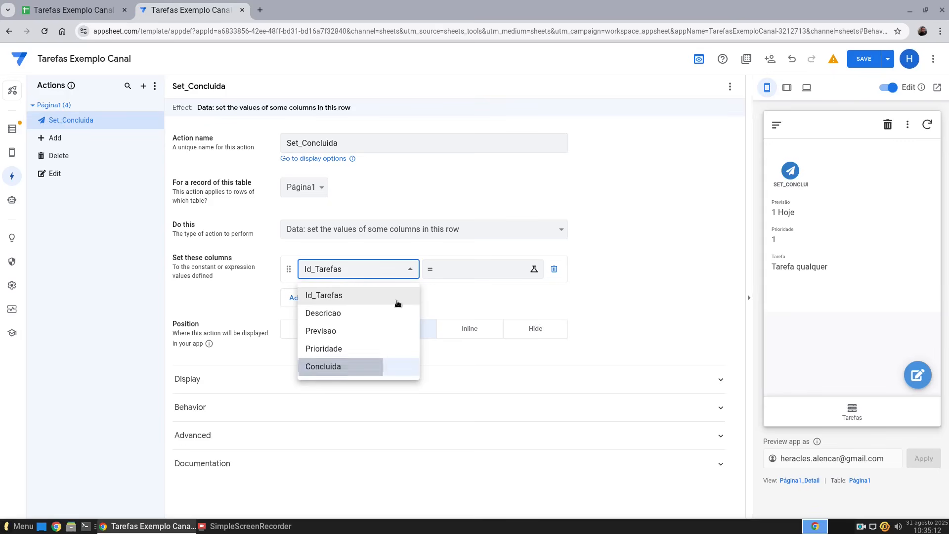
pyautogui.click(508, 273)
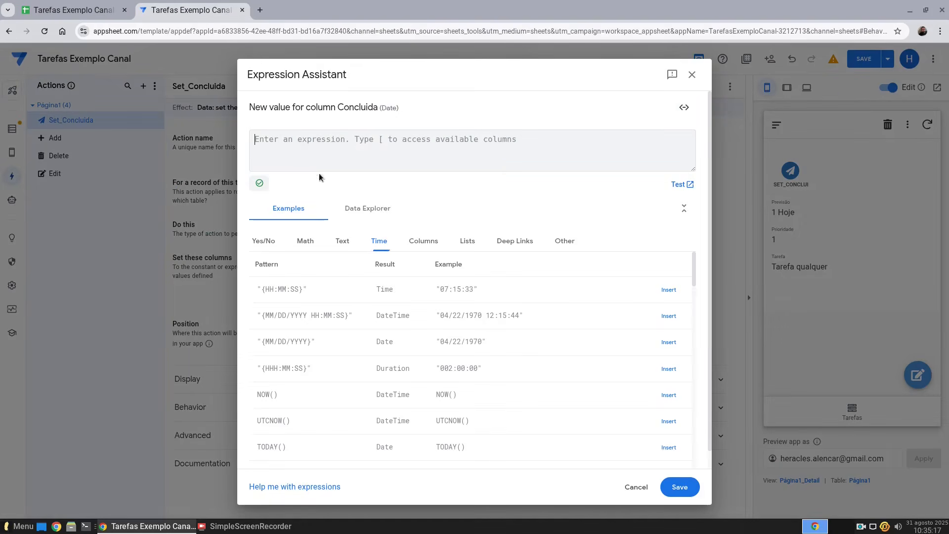
pyautogui.click(305, 134)
pyautogui.write('TODA')
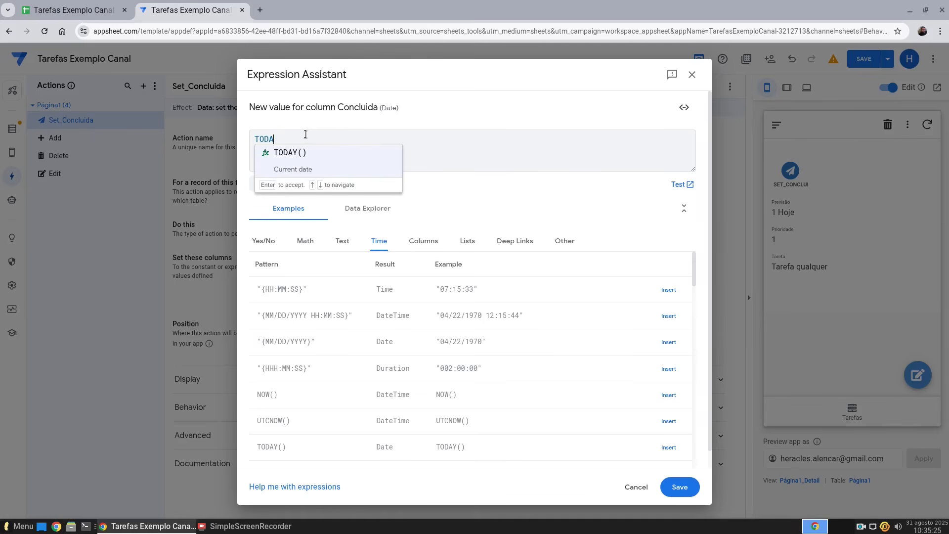
pyautogui.click(308, 157)
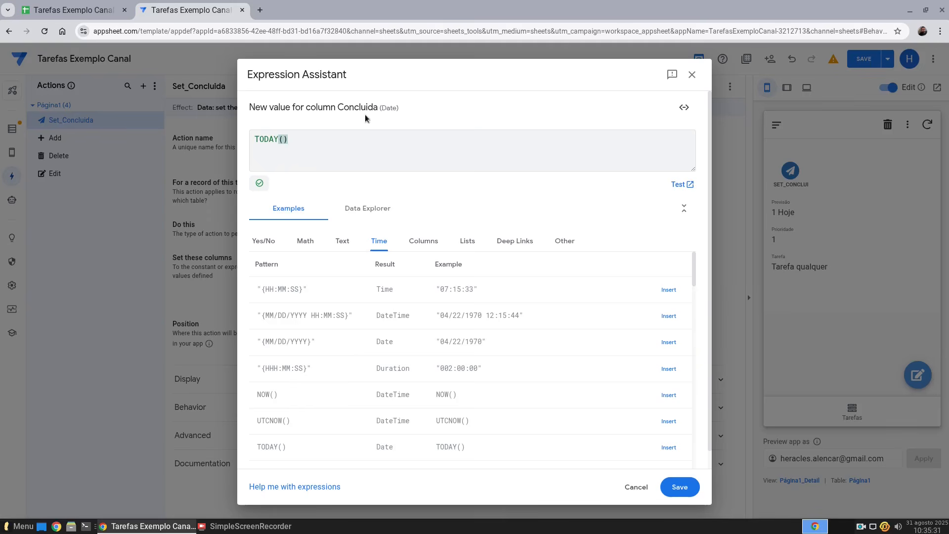
pyautogui.doubleClick(385, 108)
pyautogui.click(272, 141)
pyautogui.hotkey('ctrl', 'a')
pyautogui.click(680, 487)
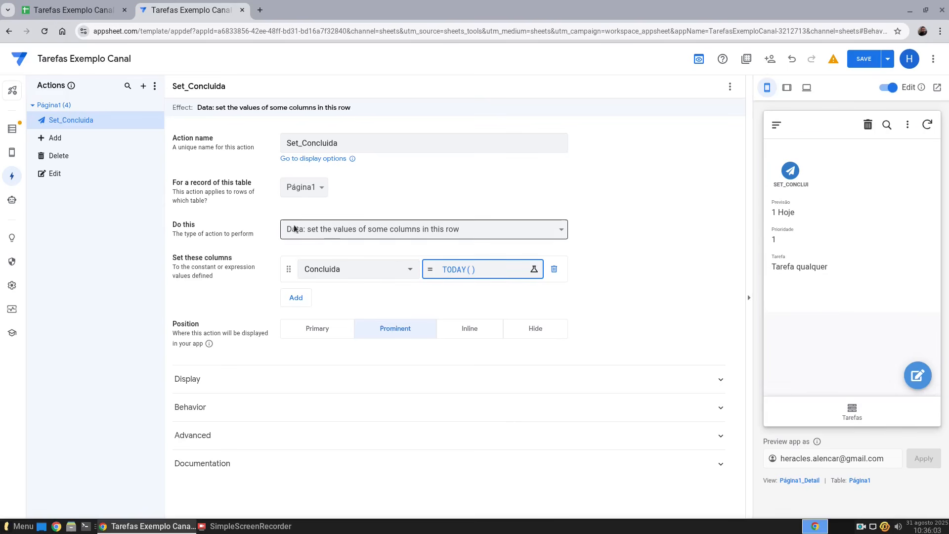
pyautogui.click(436, 229)
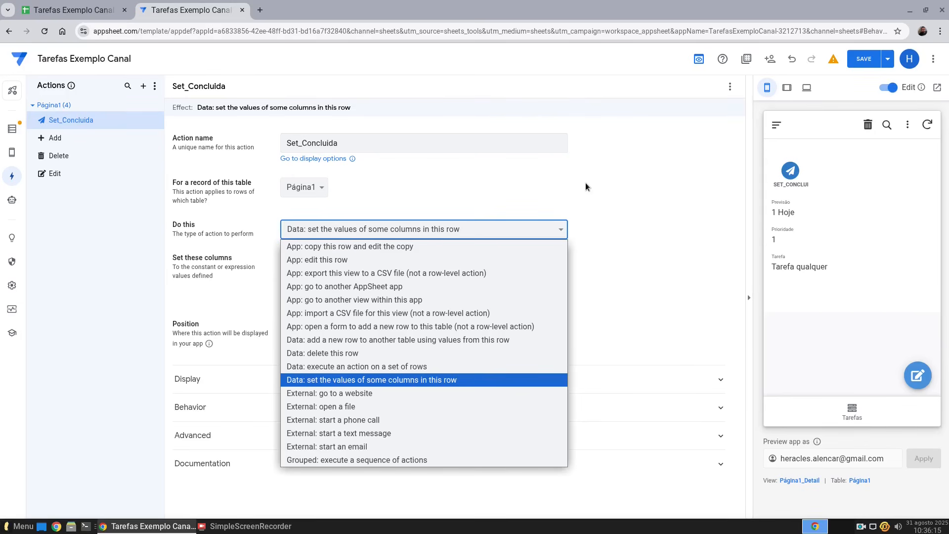
pyautogui.click(626, 222)
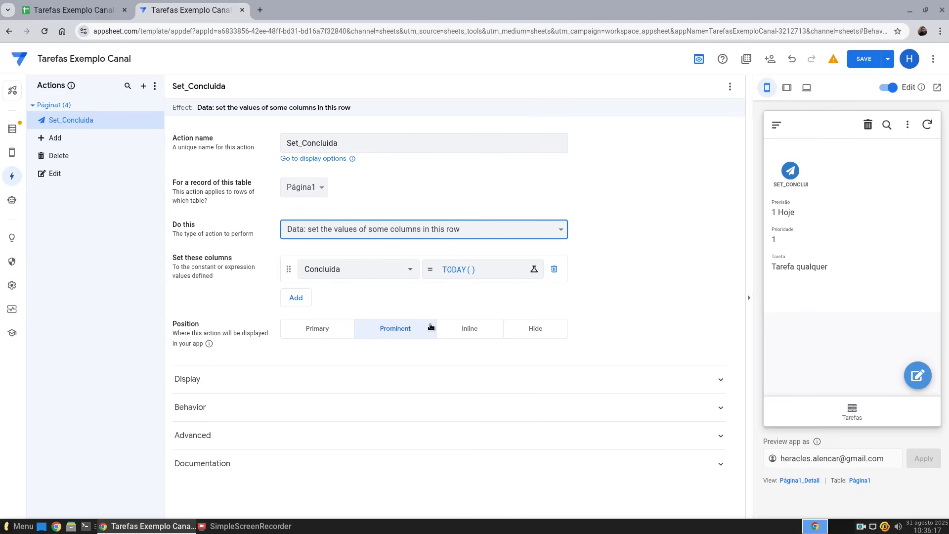
# Step: Set the Set_Concluida action's display name to Concluida
pyautogui.click(388, 388)
pyautogui.scroll(-2, 466, 352)
pyautogui.click(366, 297)
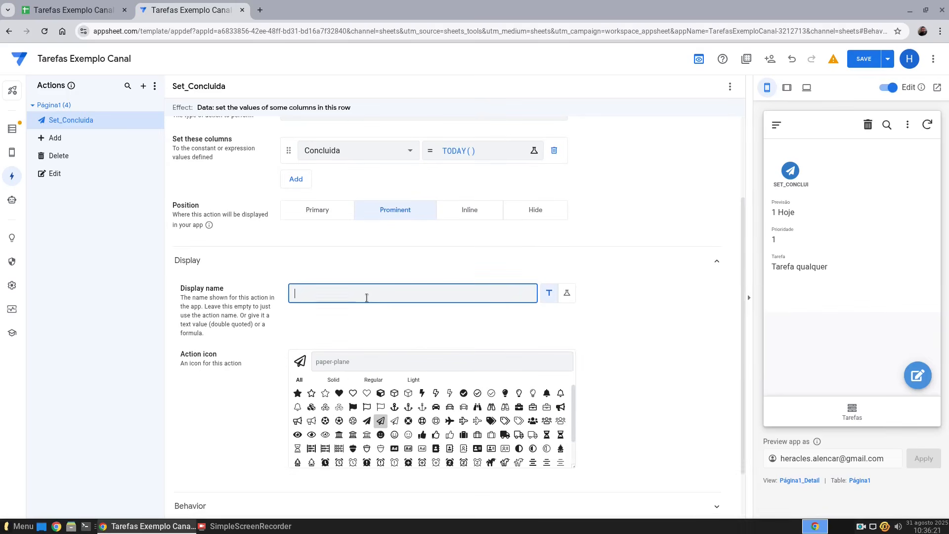
pyautogui.write('LK')
pyautogui.press('BackSpace')
pyautogui.write('LE')
pyautogui.press('BackSpace')
pyautogui.press('BackSpace')
pyautogui.write('Concluida')
# Step: Search the action icons for "like" and choose the solid thumbs-up icon
pyautogui.scroll(-2, 366, 298)
pyautogui.click(368, 300)
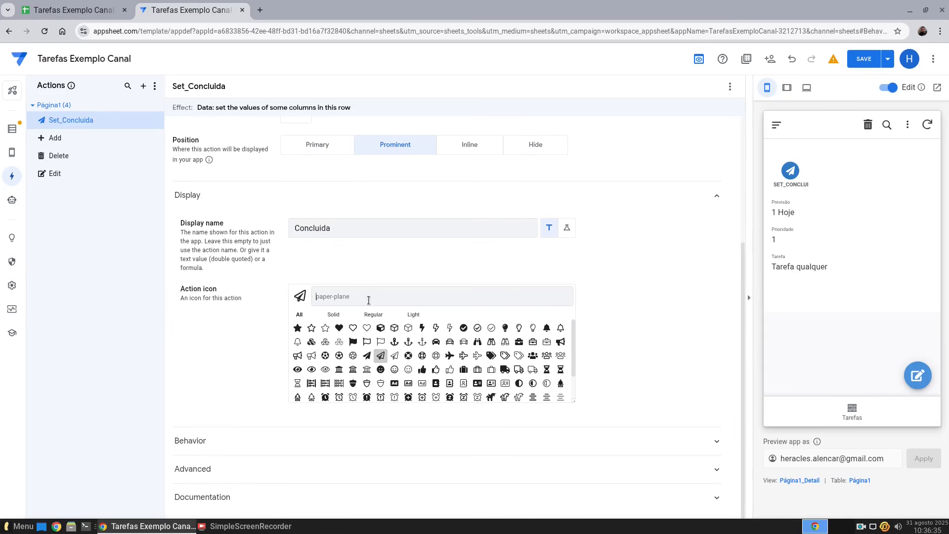
pyautogui.write('l')
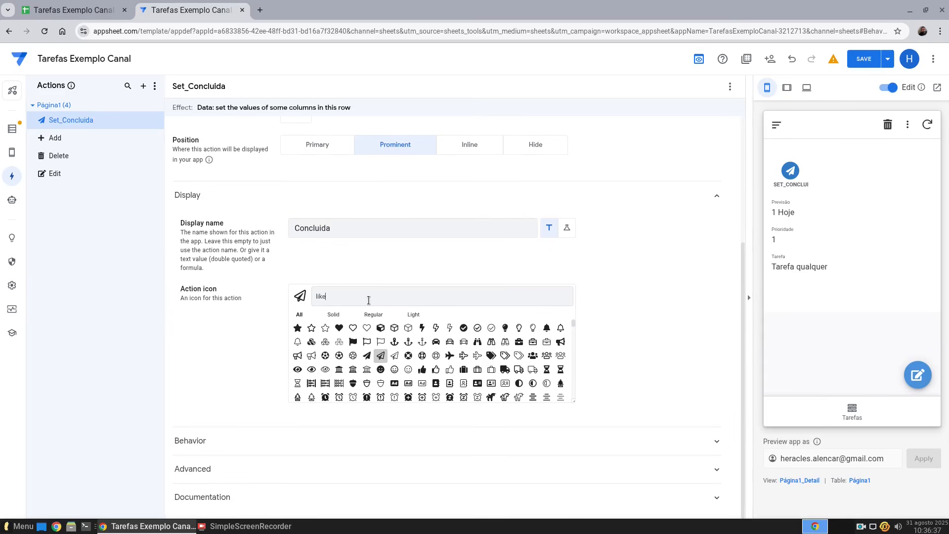
pyautogui.write('ike')
pyautogui.click(338, 328)
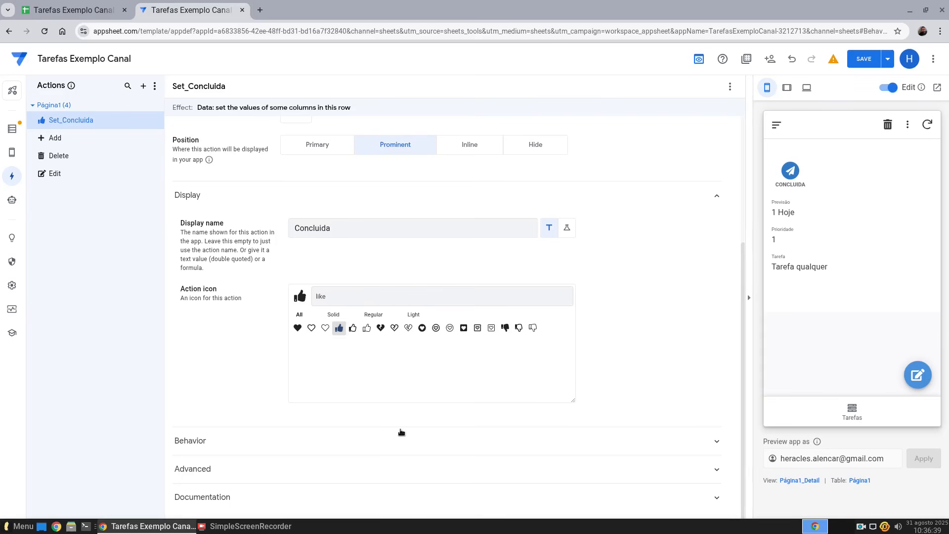
# Step: Require confirmation for the action with the message "Tem certeza que a tarefa está concluída?"
pyautogui.click(334, 446)
pyautogui.scroll(-3, 271, 409)
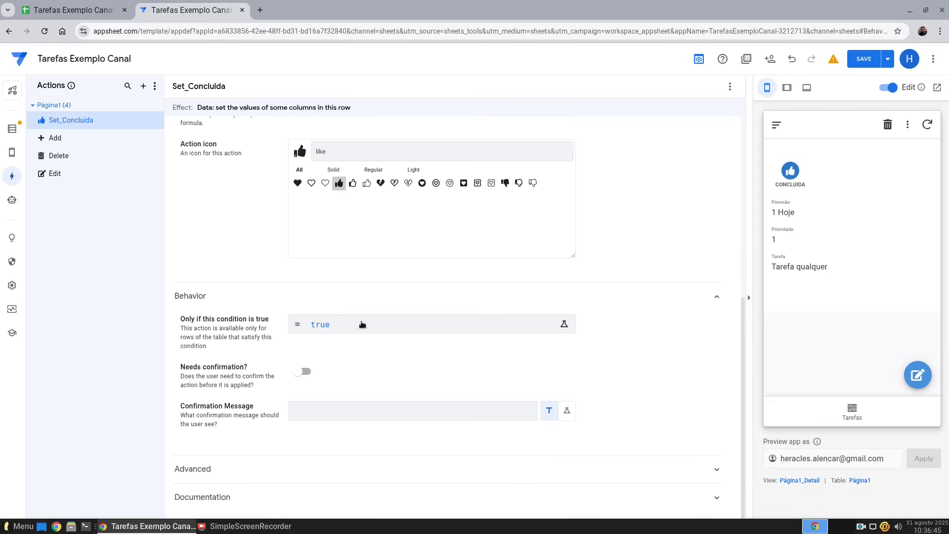
pyautogui.click(330, 325)
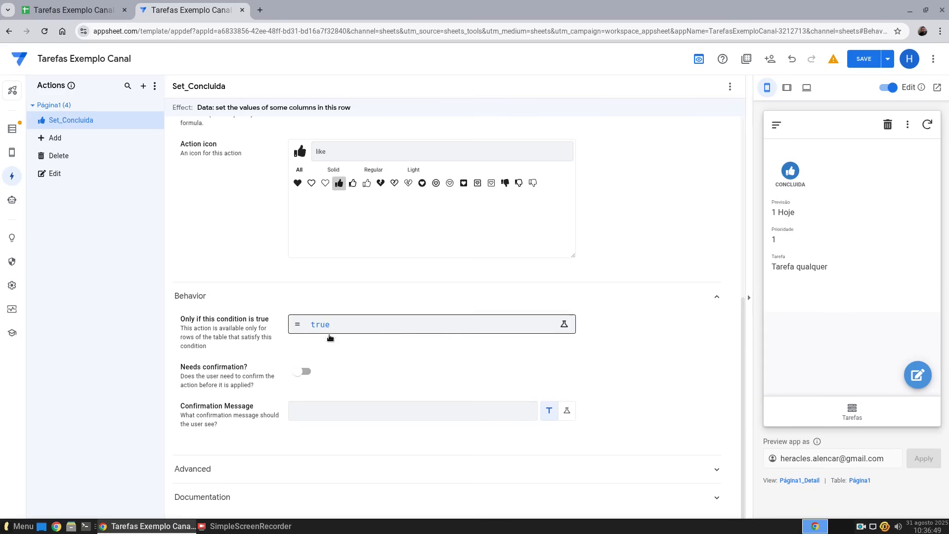
pyautogui.click(792, 177)
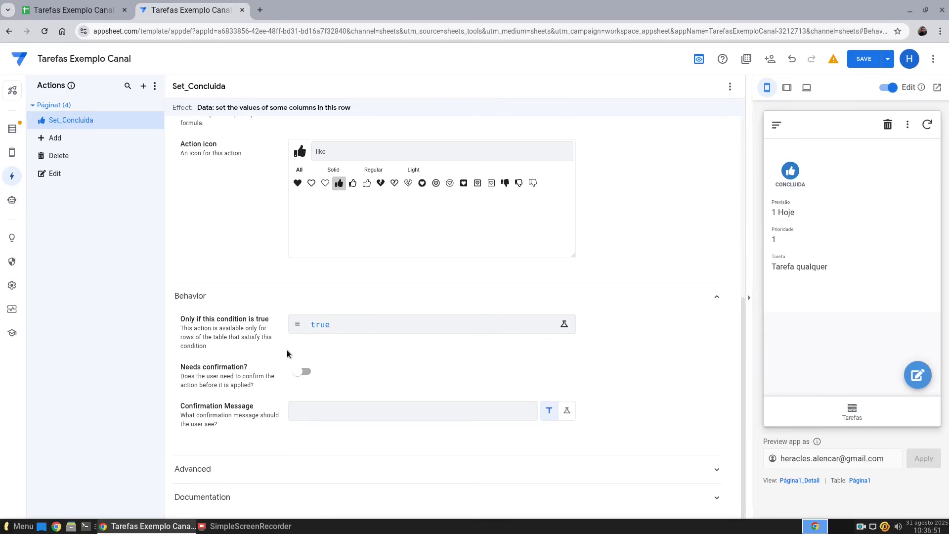
pyautogui.click(311, 377)
pyautogui.click(330, 408)
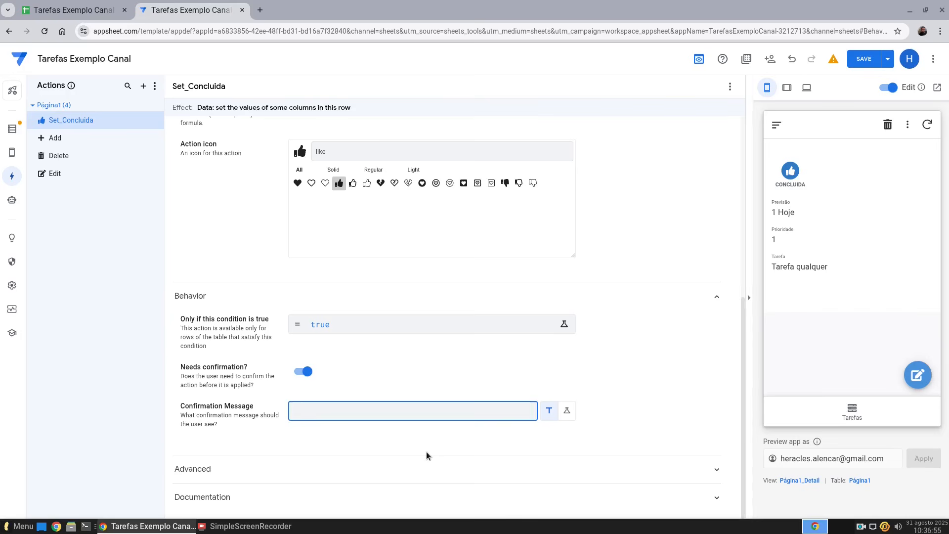
pyautogui.write('Tem certeza que a tarefa está co')
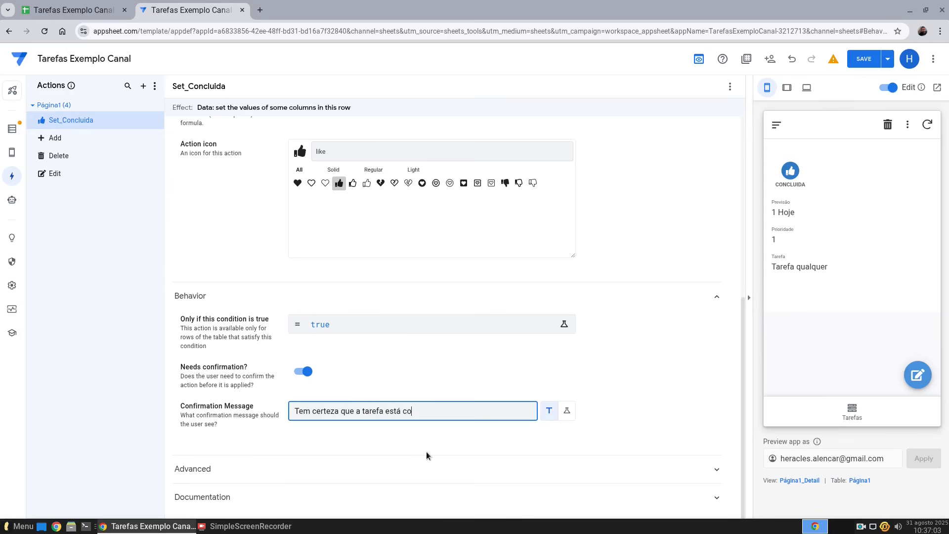
pyautogui.write('ncluída?')
# Step: Look over the action's advanced options and inspect where its button sits in the previewed Tarefas list
pyautogui.click(434, 461)
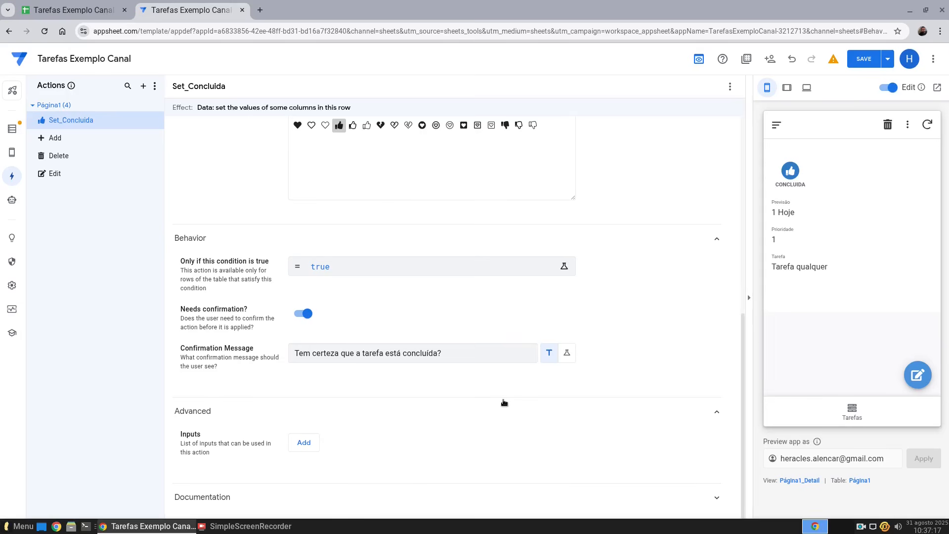
pyautogui.scroll(3, 503, 400)
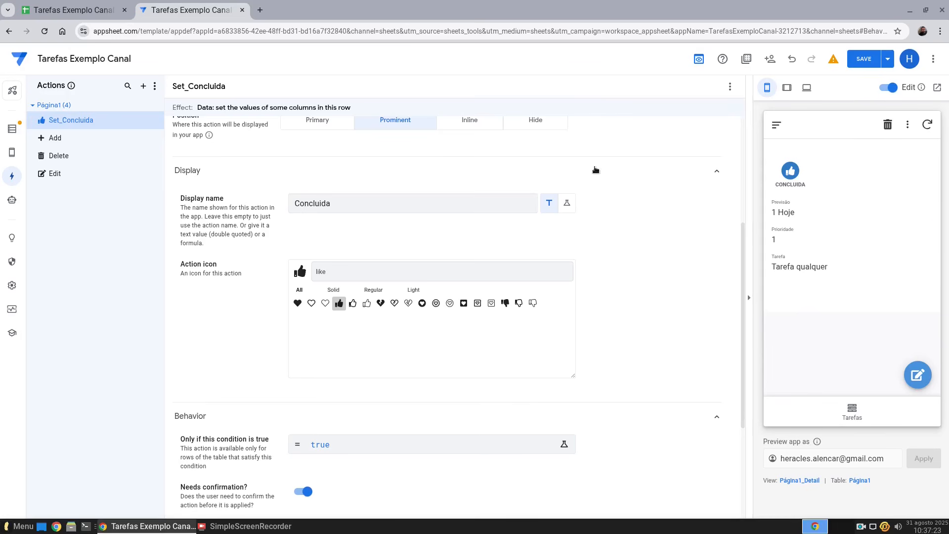
pyautogui.moveTo(790, 171)
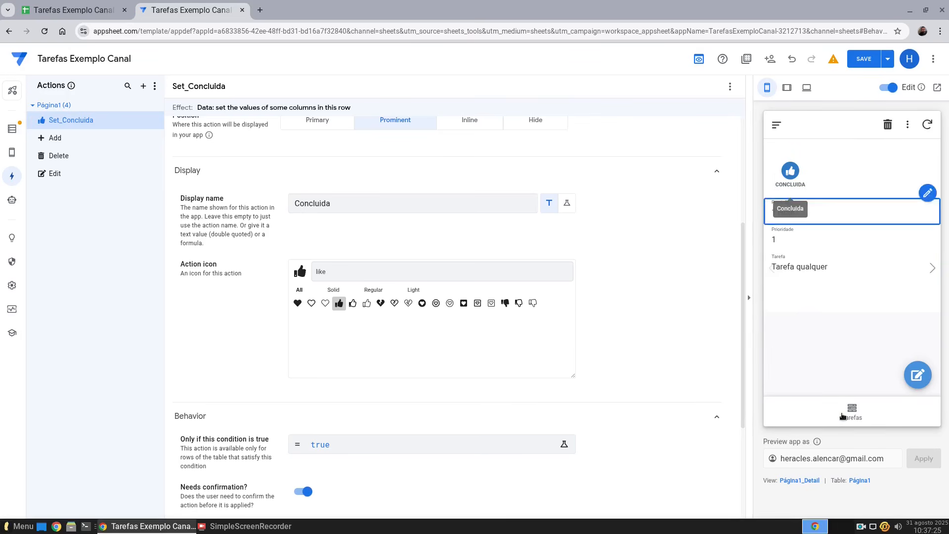
pyautogui.moveTo(845, 421)
pyautogui.click(817, 390)
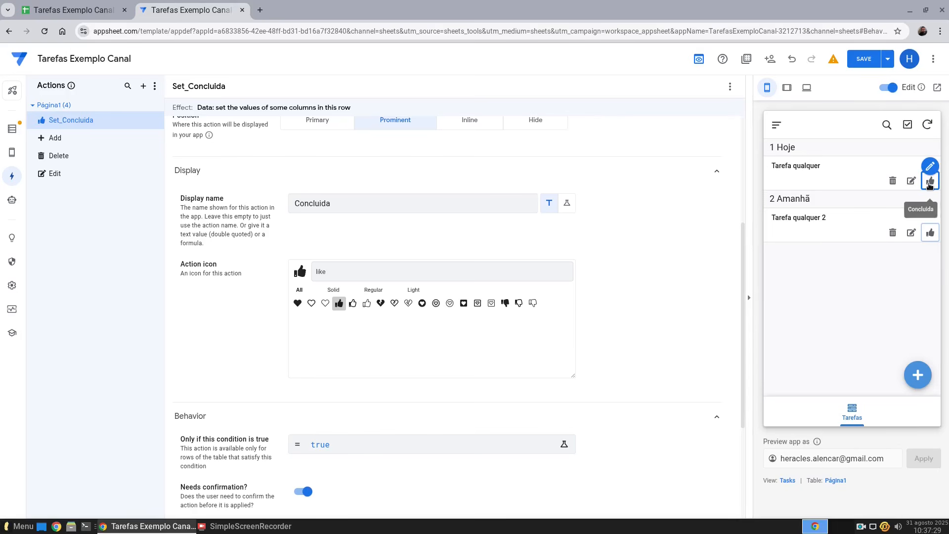
pyautogui.scroll(3, 549, 280)
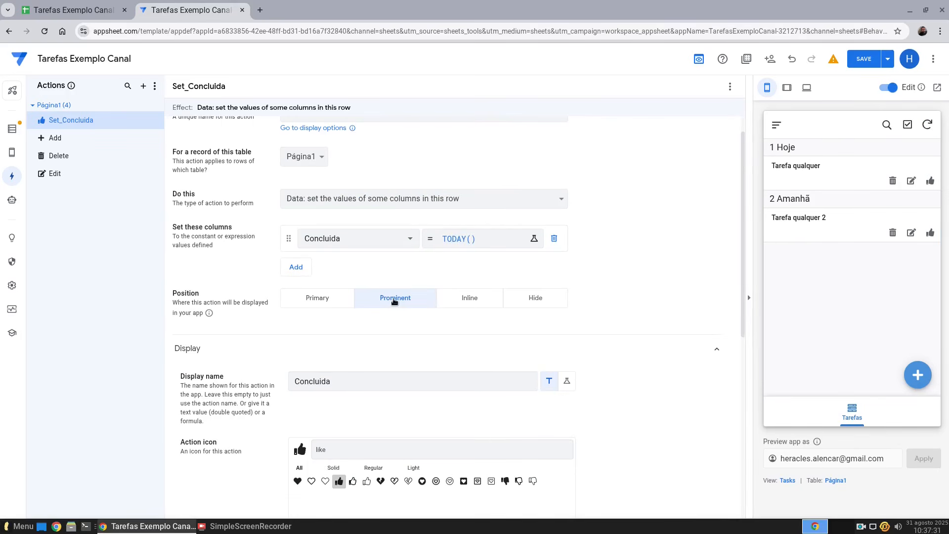
pyautogui.moveTo(923, 175)
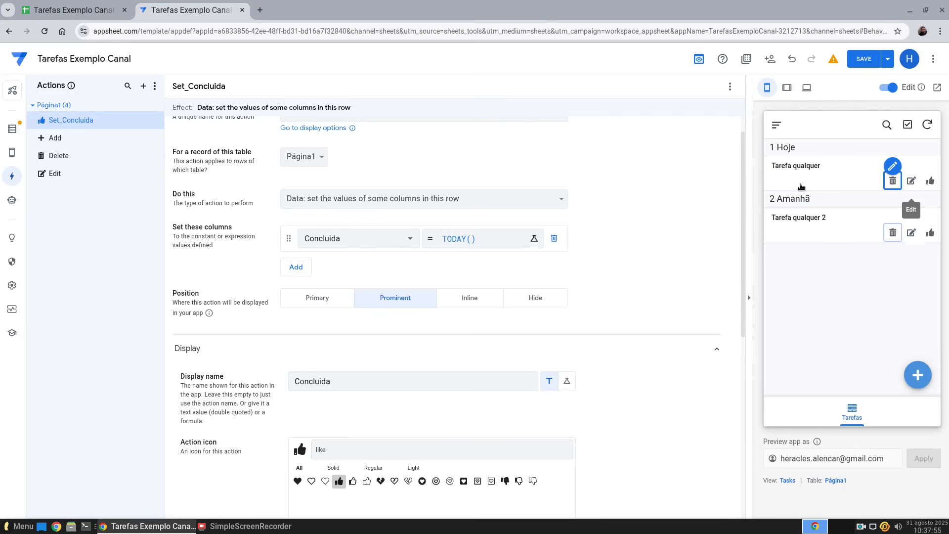
# Step: Switch the Tasks view's action bar to manual and order its actions Set_Concluida, Edit, Delete
pyautogui.click(788, 481)
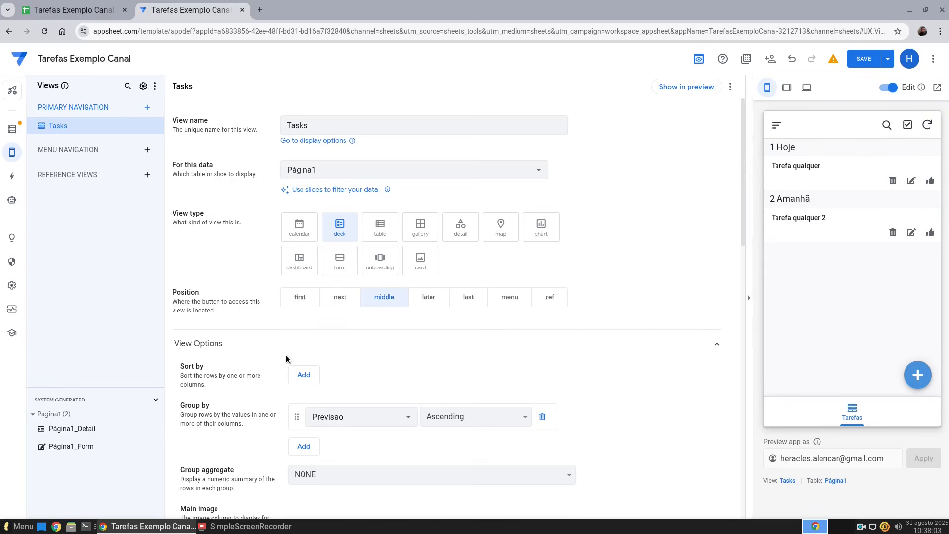
pyautogui.scroll(-3, 285, 355)
pyautogui.scroll(-6, 285, 355)
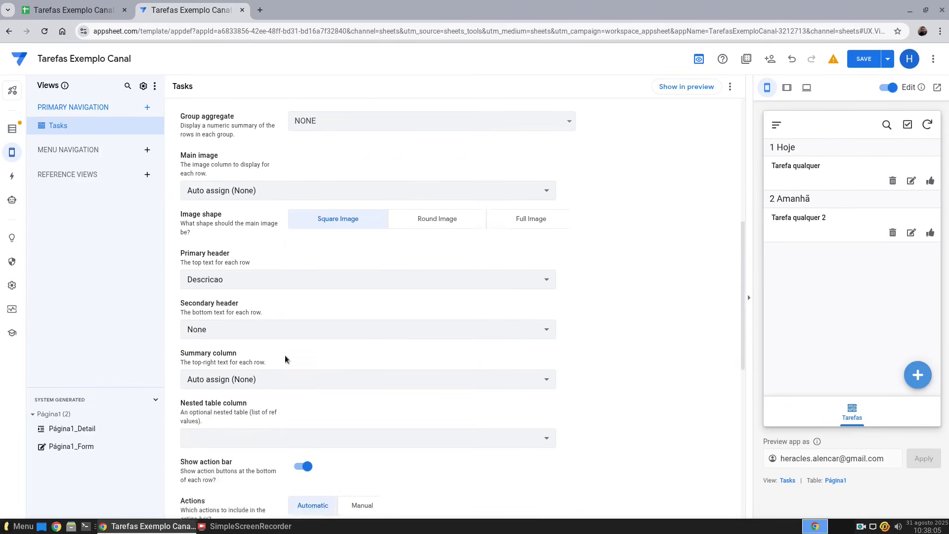
pyautogui.scroll(-3, 285, 355)
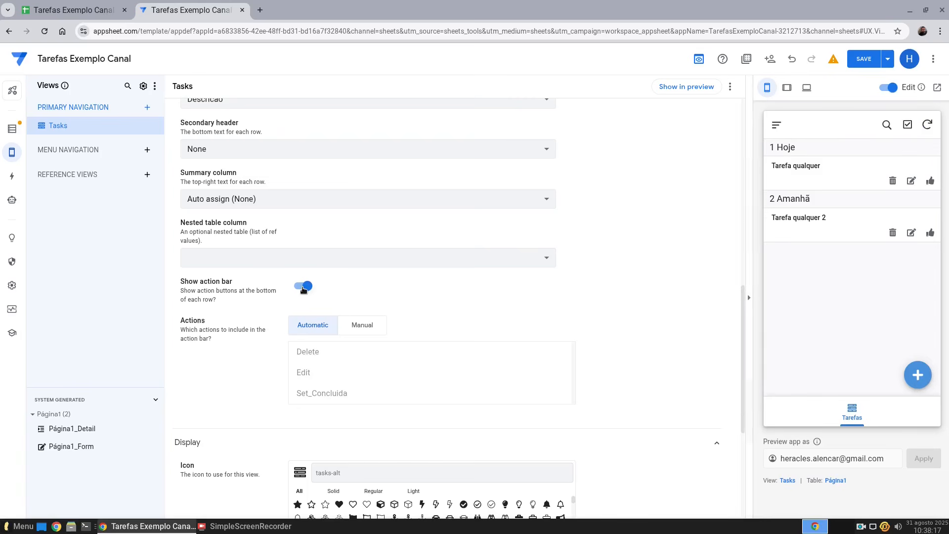
pyautogui.click(378, 327)
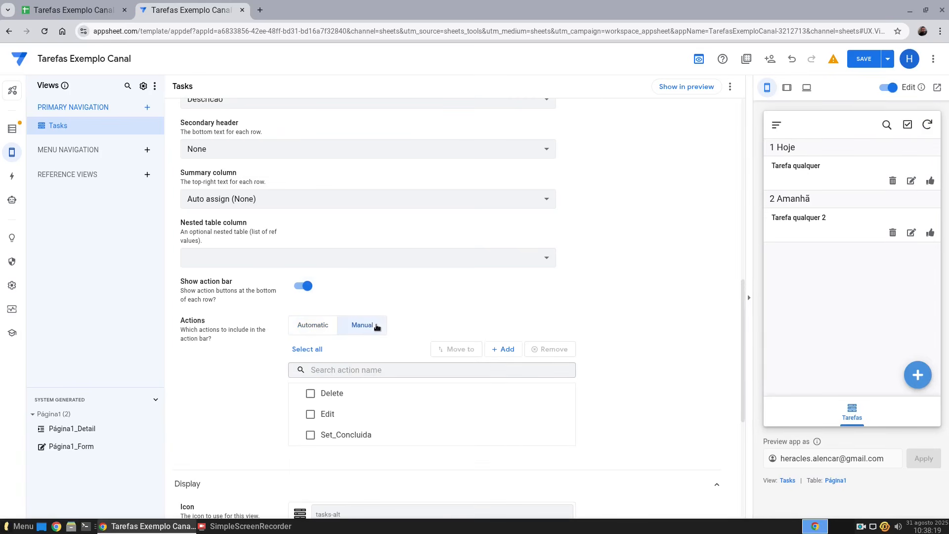
pyautogui.moveTo(288, 431); pyautogui.dragTo(291, 394)
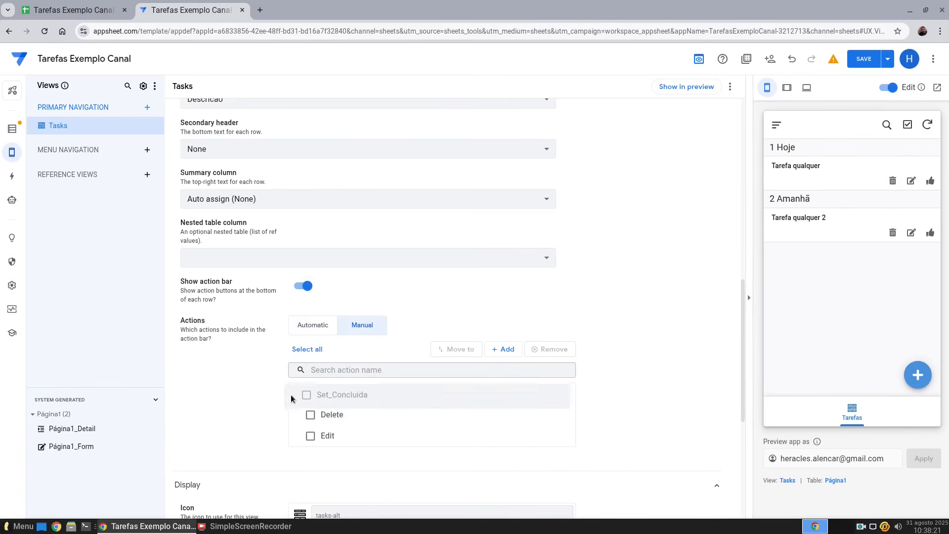
pyautogui.moveTo(295, 437); pyautogui.dragTo(299, 410)
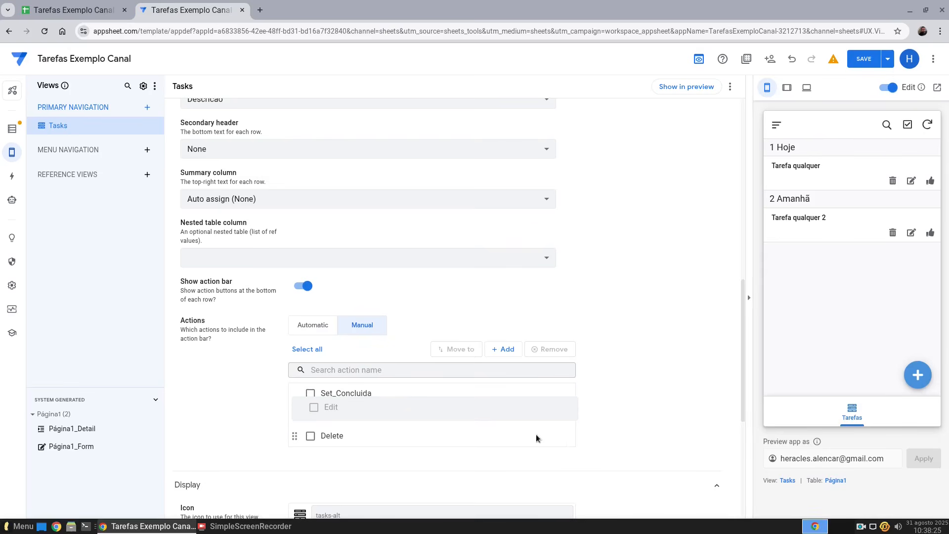
pyautogui.moveTo(541, 431); pyautogui.dragTo(480, 407)
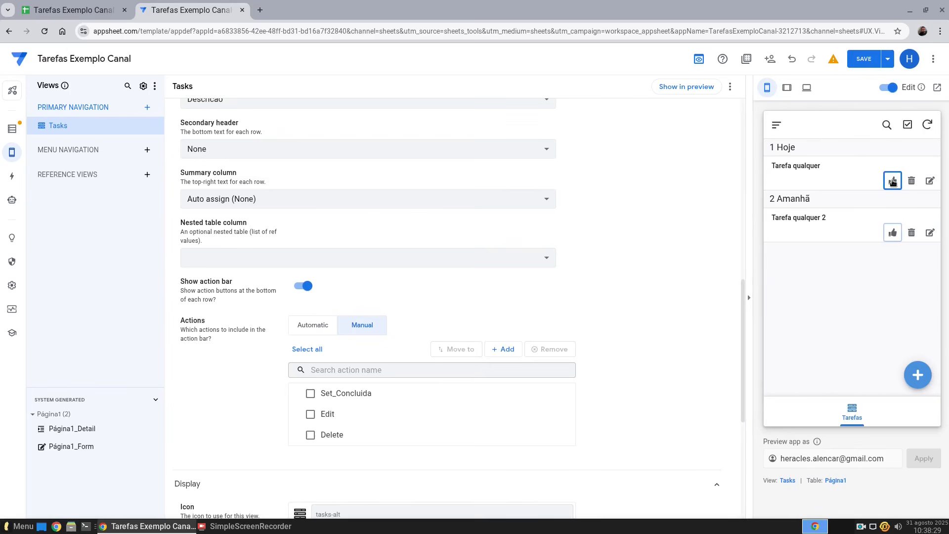
# Step: Run the Concluida action on "Tarefa qualquer" in the preview, confirming it, and check the task's Concluida cell in the Google Sheets spreadsheet
pyautogui.click(894, 183)
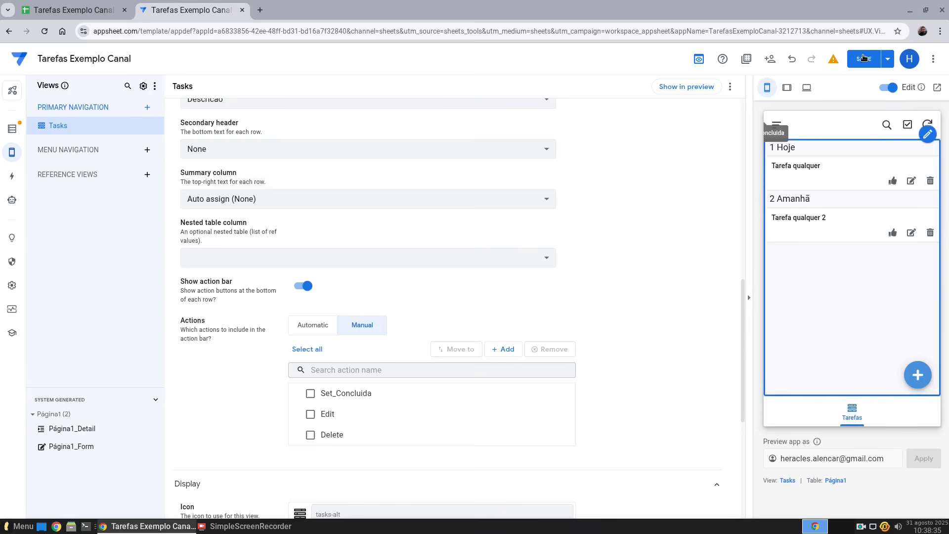
pyautogui.click(894, 181)
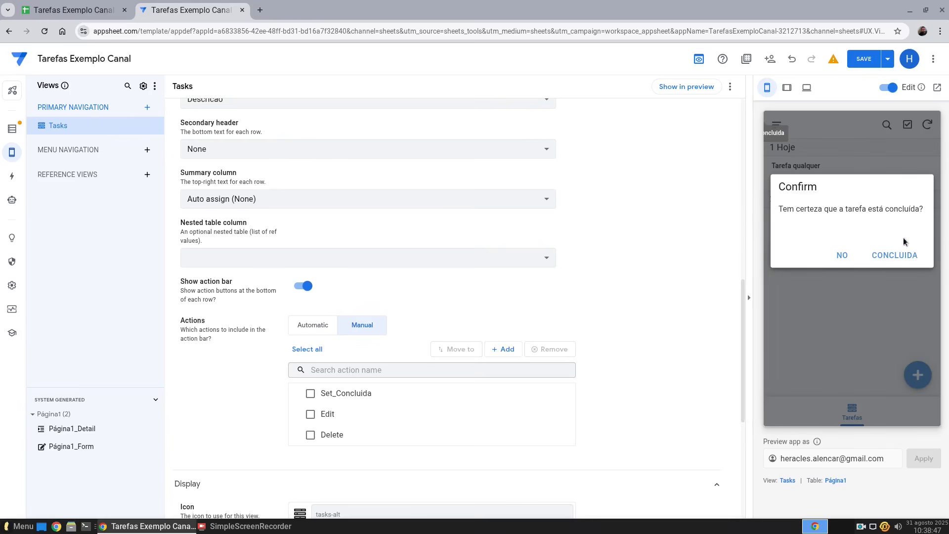
pyautogui.click(907, 255)
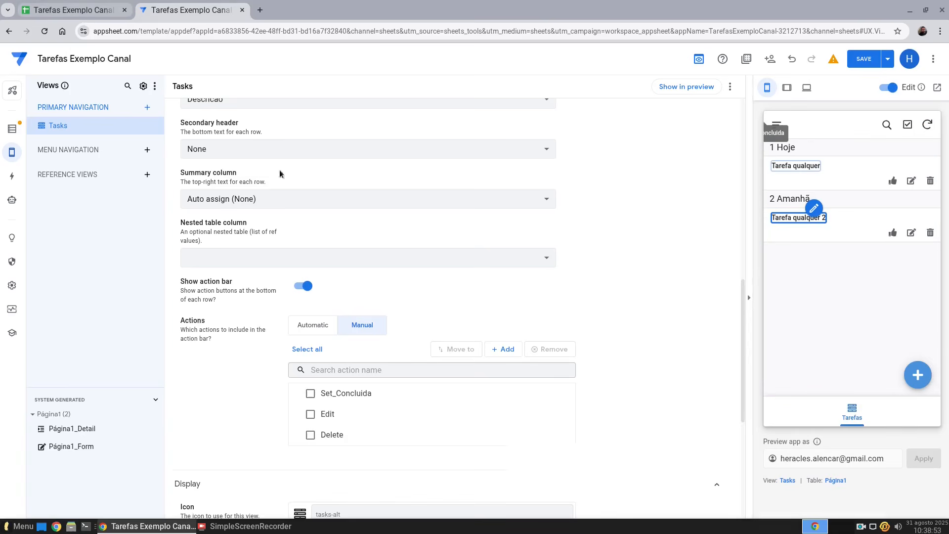
pyautogui.hotkey('ctrl', 'Tab')
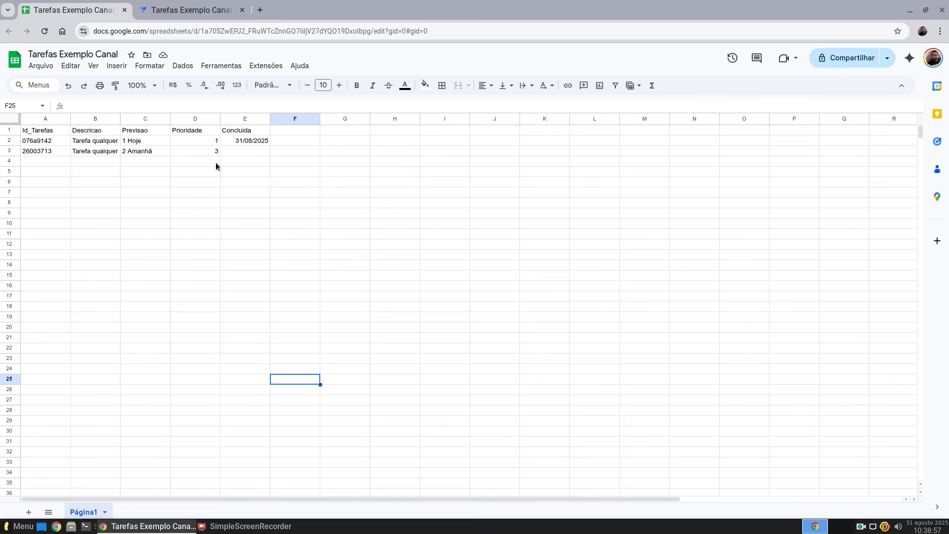
pyautogui.click(242, 141)
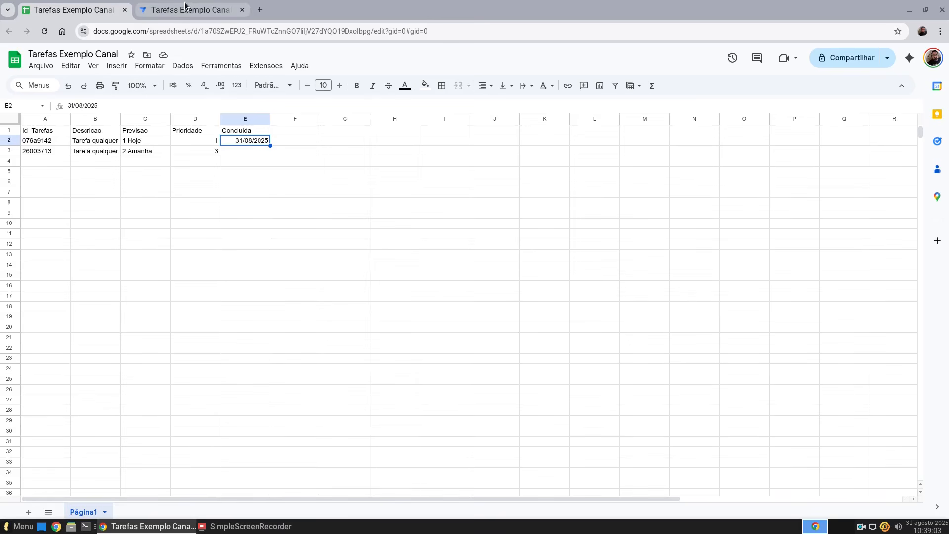
# Step: Switch back to the AppSheet editor and create a new slice for the Página1 table
pyautogui.click(188, 10)
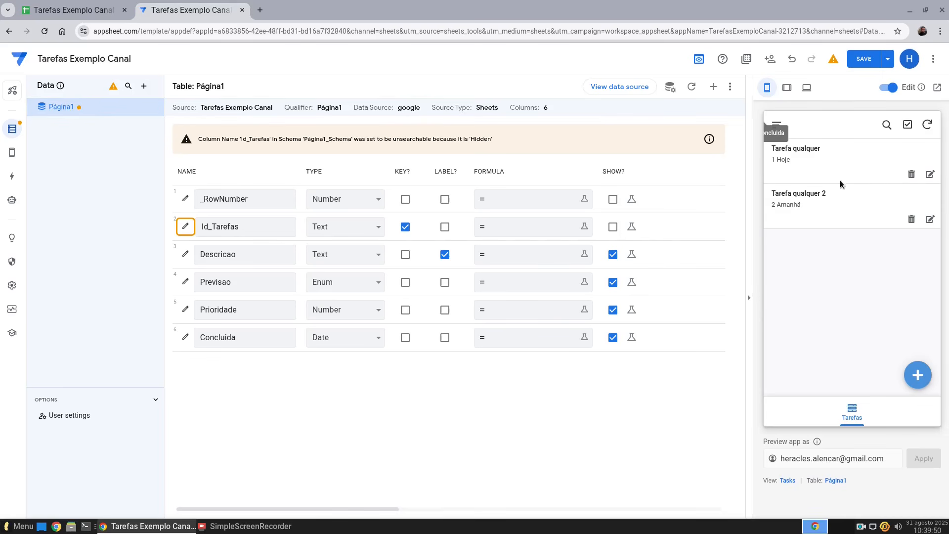
pyautogui.moveTo(849, 165)
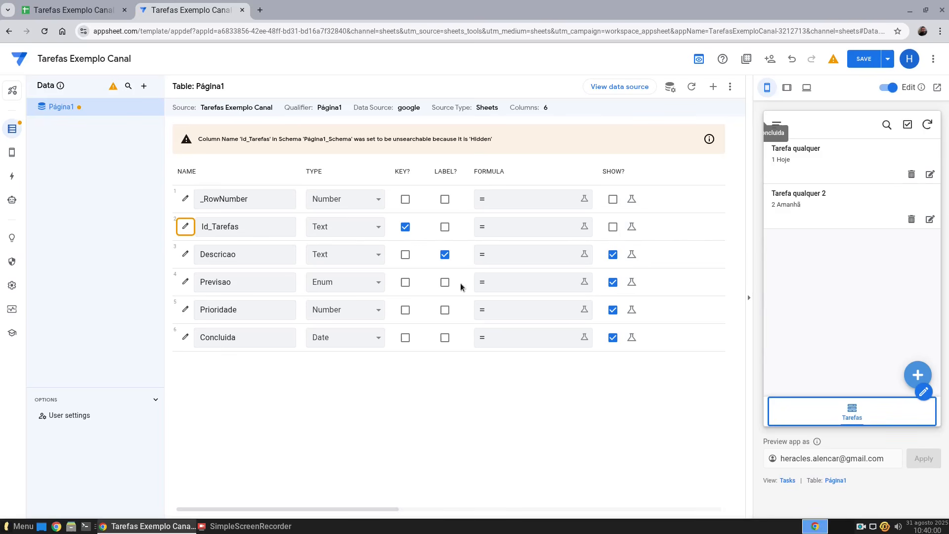
pyautogui.click(147, 107)
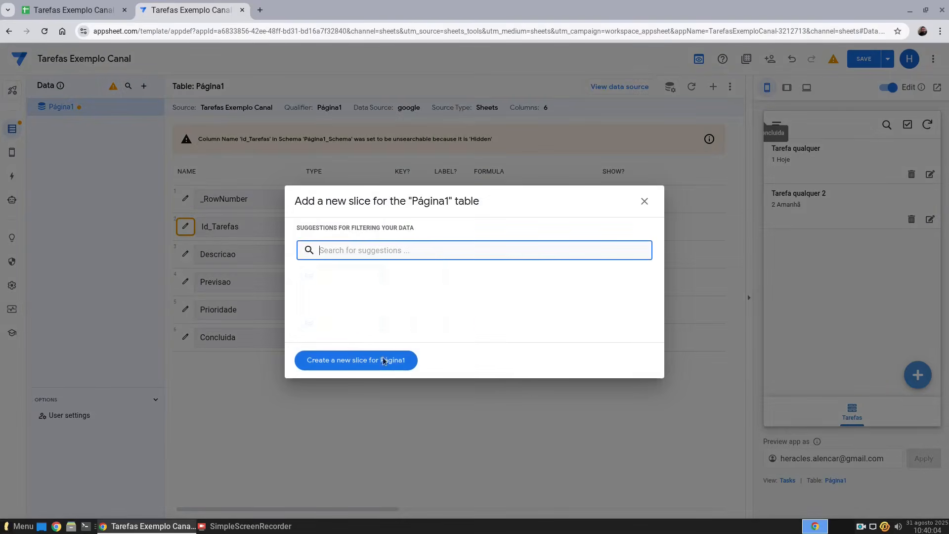
pyautogui.click(383, 212)
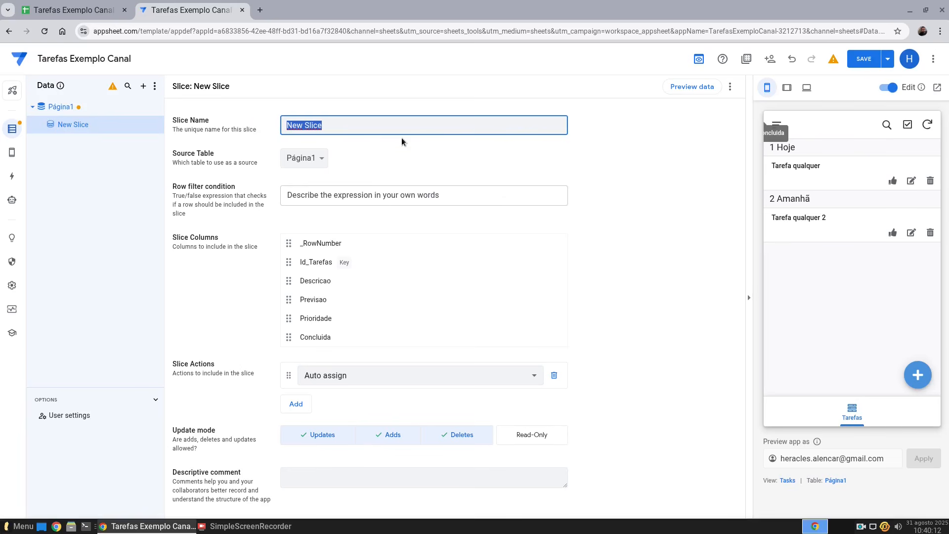
# Step: Name the new slice Tarefas
pyautogui.write('Slc')
pyautogui.write('_')
pyautogui.write('Taref')
pyautogui.press('BackSpace')
pyautogui.press('BackSpace')
pyautogui.press('BackSpace')
pyautogui.press('BackSpace')
pyautogui.press('BackSpace')
pyautogui.press('BackSpace')
pyautogui.press('BackSpace')
pyautogui.press('BackSpace')
pyautogui.press('BackSpace')
pyautogui.write('S')
pyautogui.press('BackSpace')
pyautogui.write('Tarefas')
pyautogui.click(69, 193)
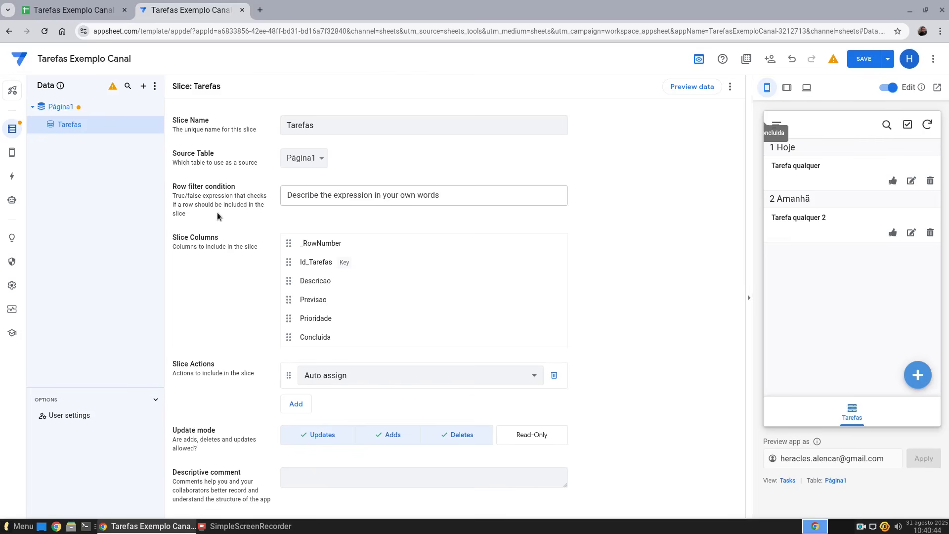
# Step: Set the Tarefas slice's row filter condition to ISBLANK([Concluida]) and save the expression
pyautogui.click(310, 195)
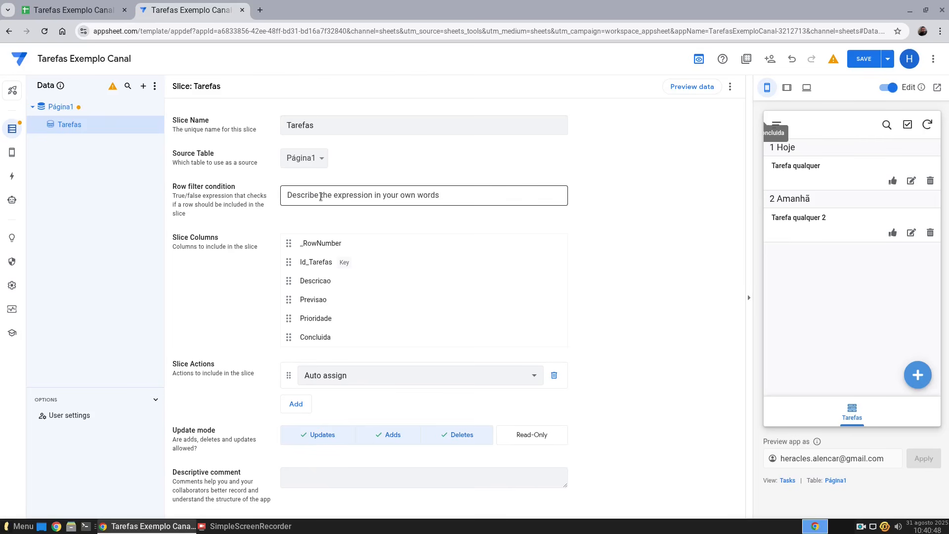
pyautogui.click(329, 333)
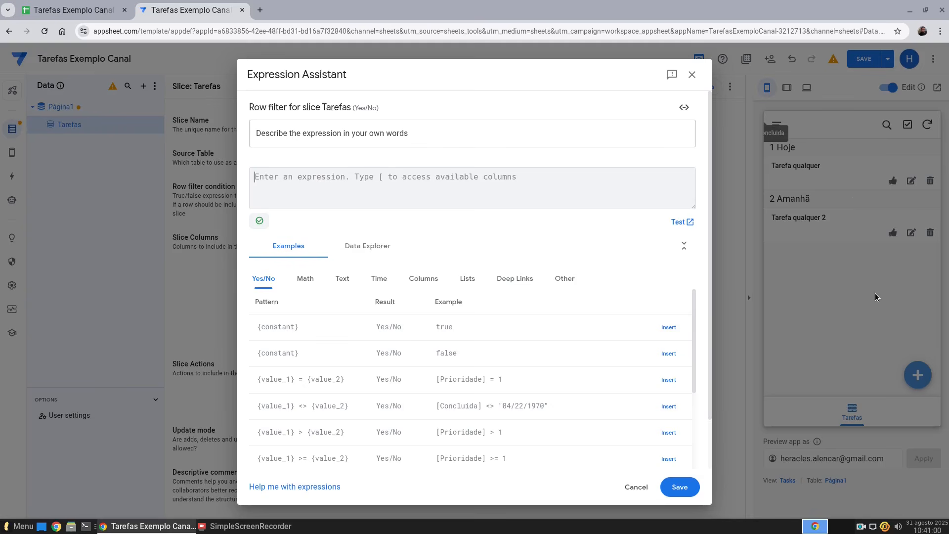
pyautogui.write('isb')
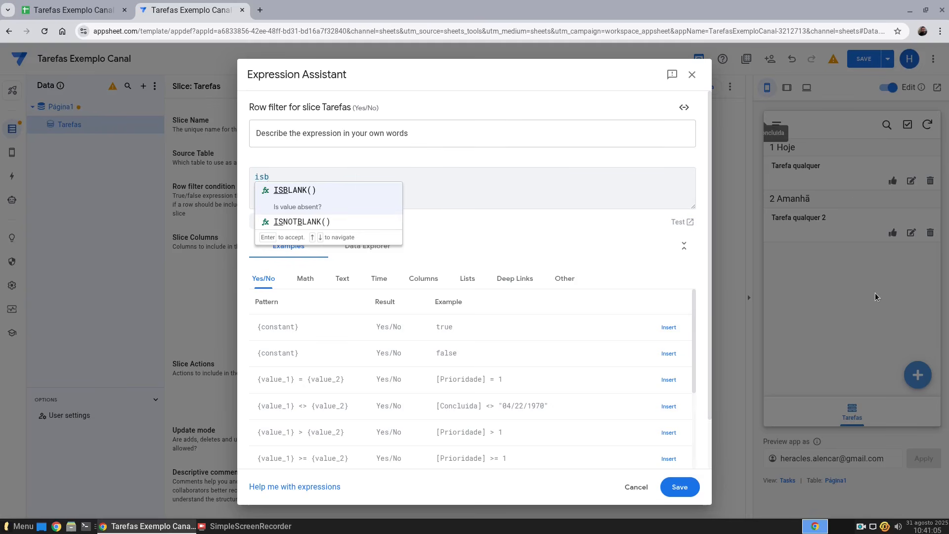
pyautogui.press('Return')
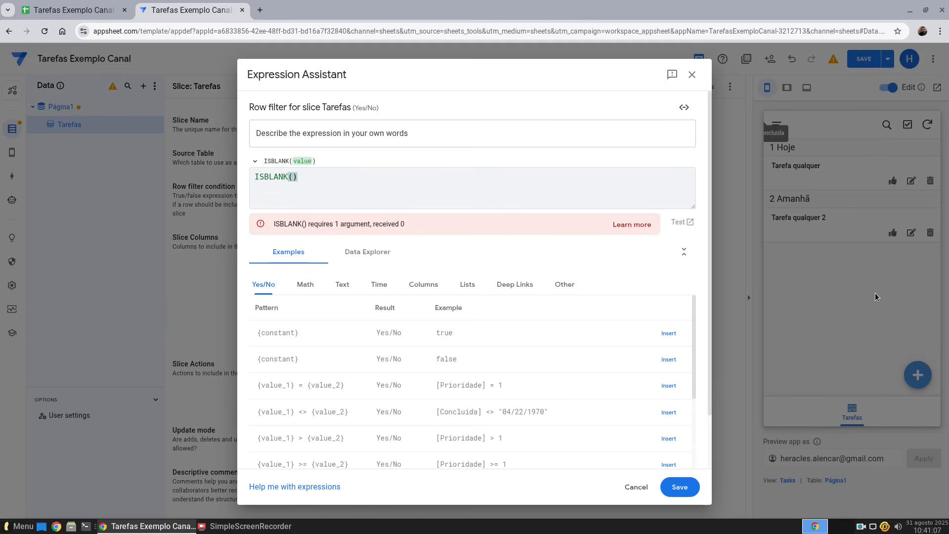
pyautogui.write('[')
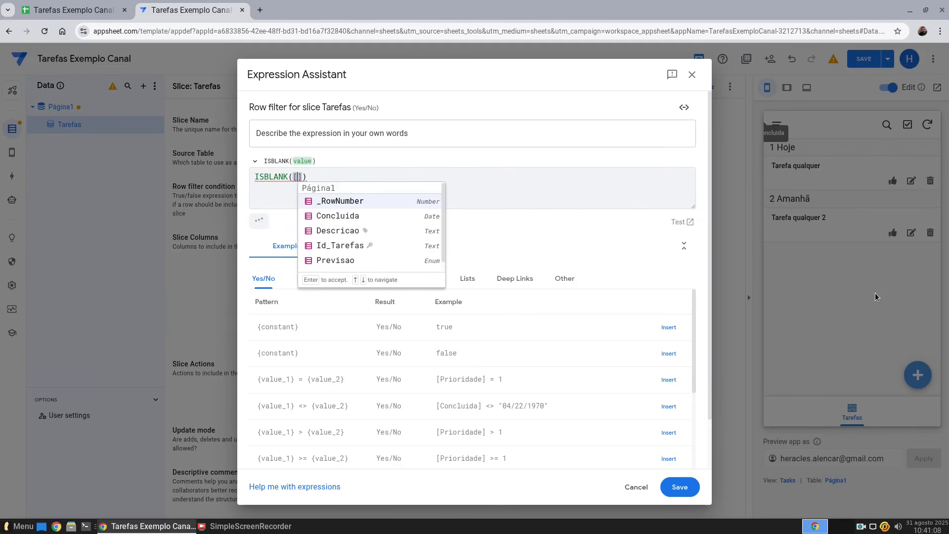
pyautogui.write('concl')
pyautogui.press('Return')
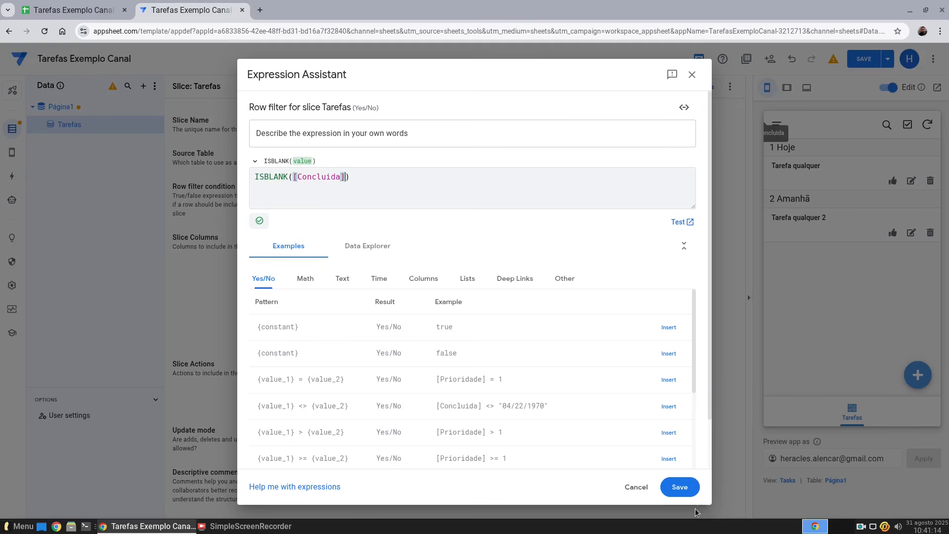
pyautogui.click(689, 491)
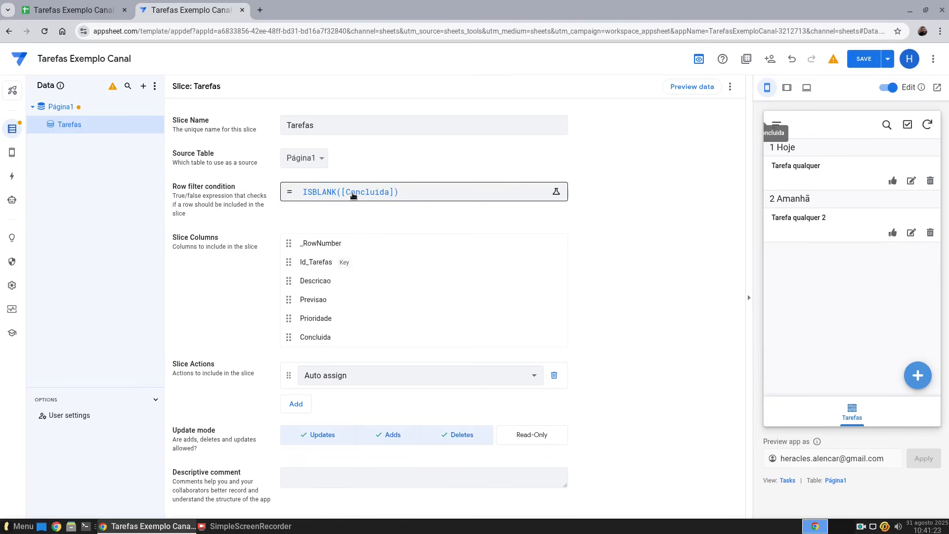
# Step: Check the tasks' Concluida cells in the Google Sheets spreadsheet against the slice filter, and return to the AppSheet editor
pyautogui.click(72, 15)
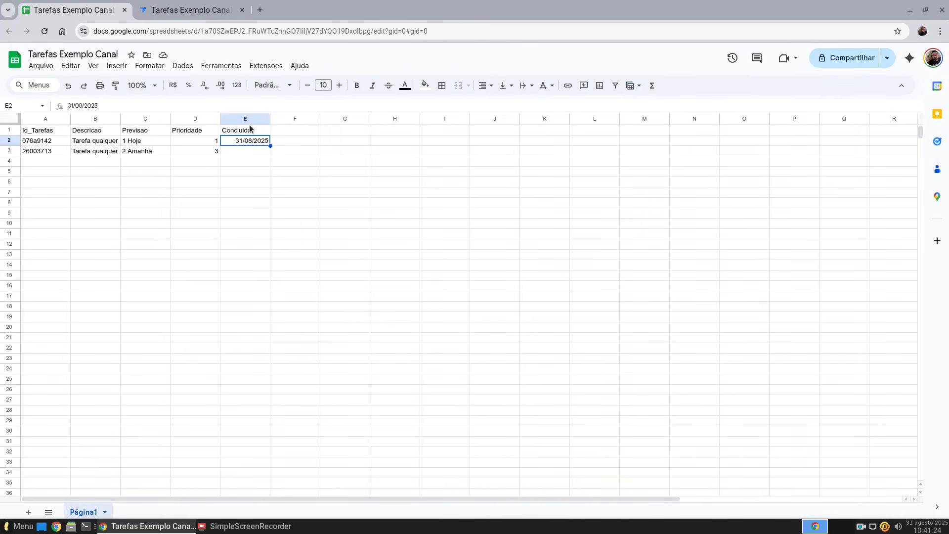
pyautogui.click(242, 153)
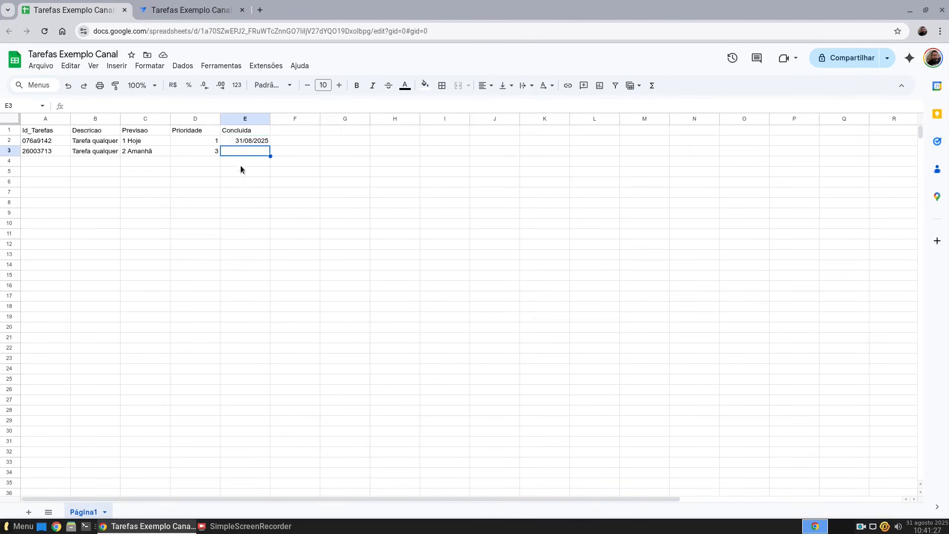
pyautogui.click(165, 11)
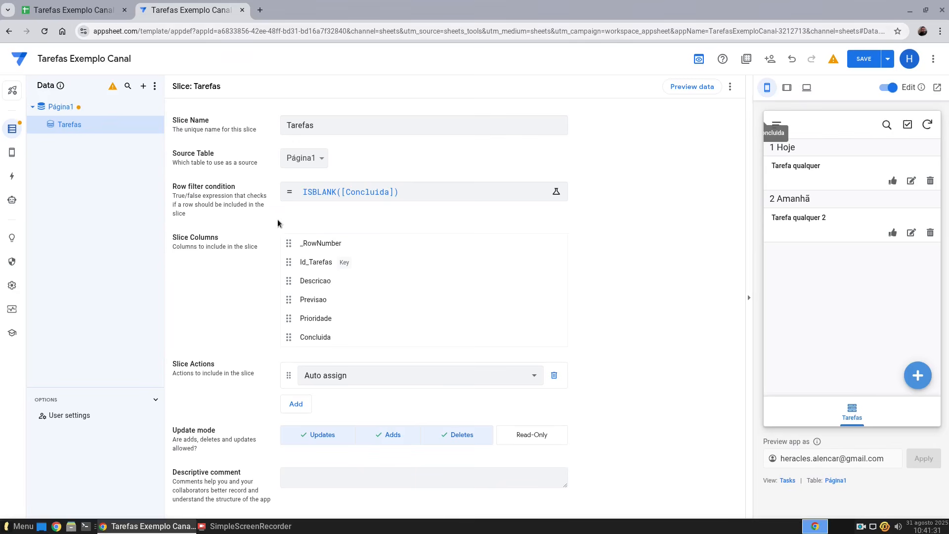
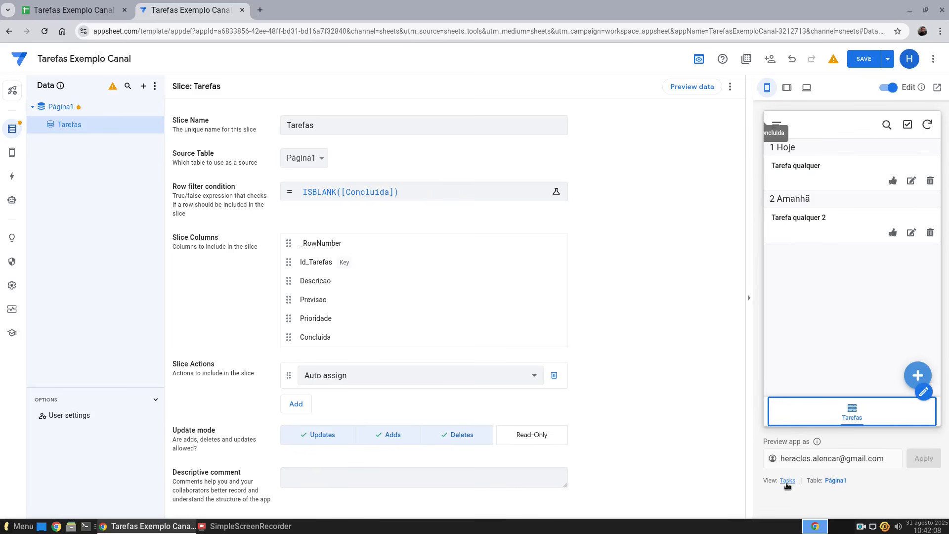
# Step: Switch the Tasks view's data source to the Tarefas slice
pyautogui.click(787, 482)
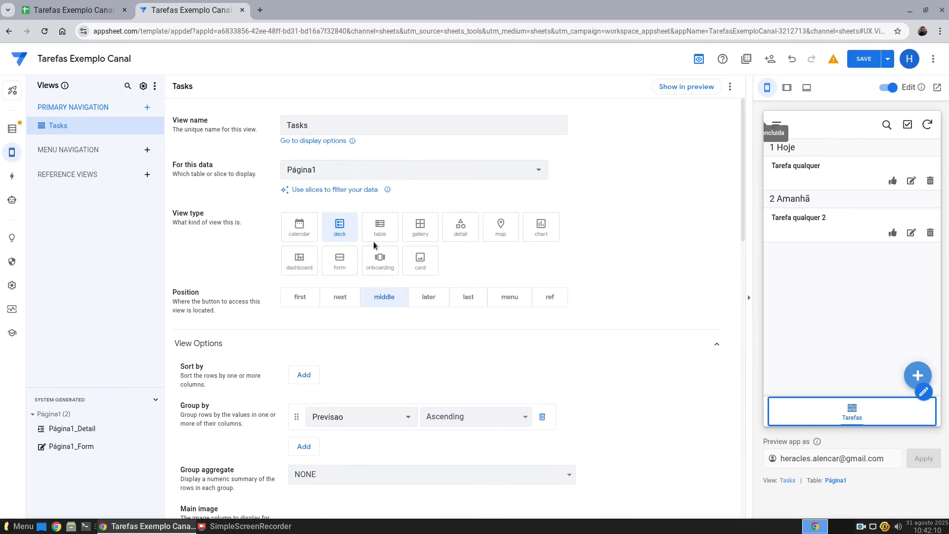
pyautogui.click(297, 173)
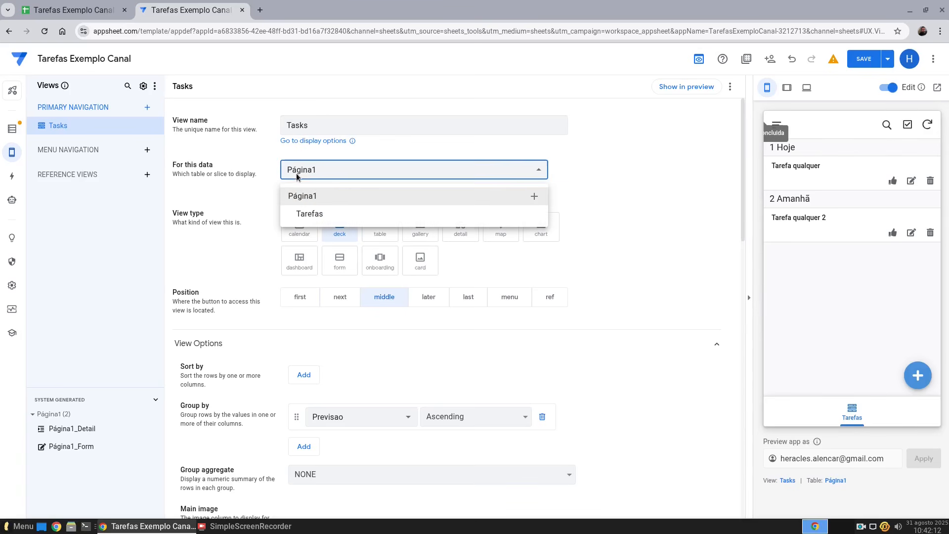
pyautogui.click(317, 214)
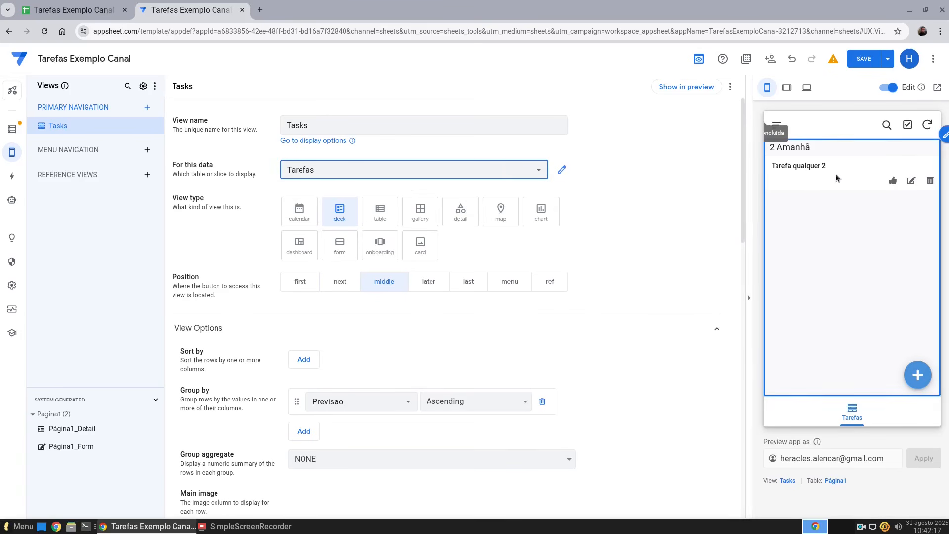
# Step: Run the Concluida action on "Tarefa qualquer 2" in the preview, confirming it, and save the app
pyautogui.click(892, 183)
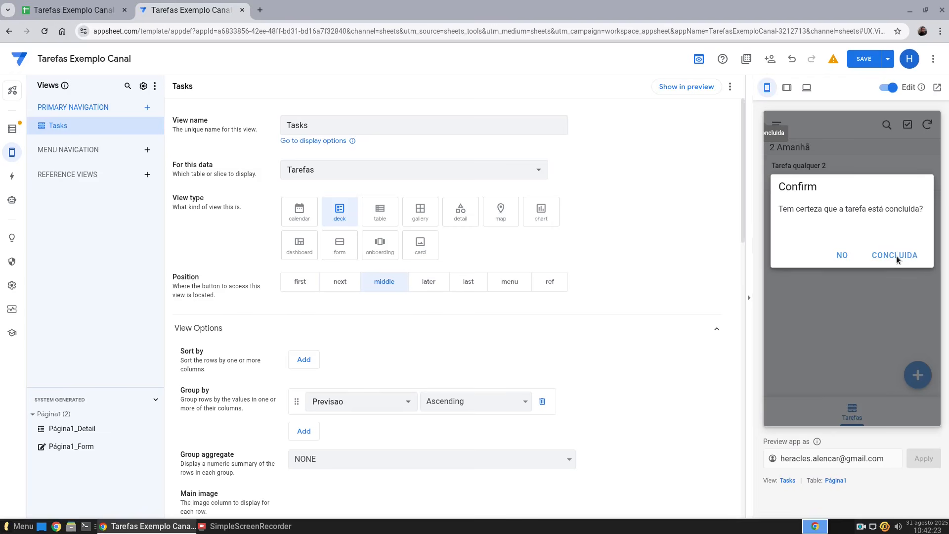
pyautogui.click(896, 256)
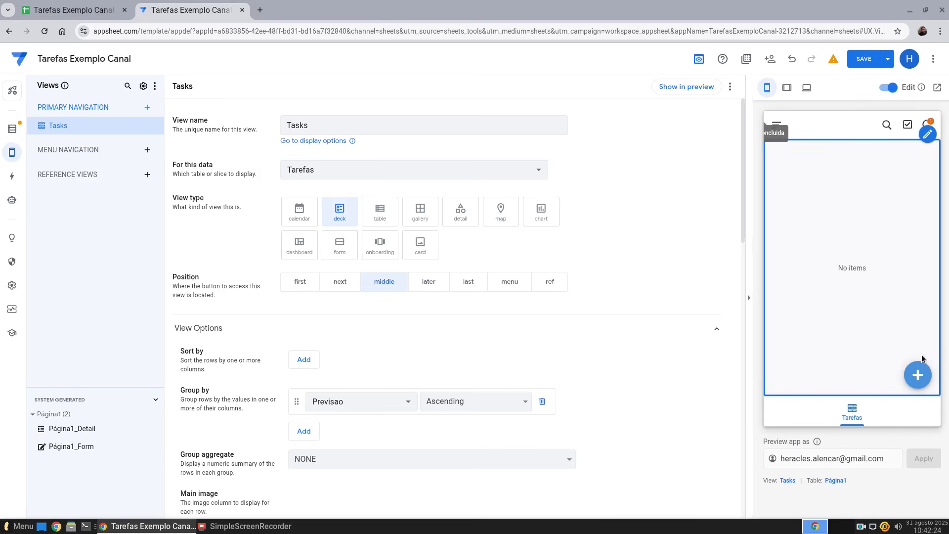
pyautogui.click(919, 376)
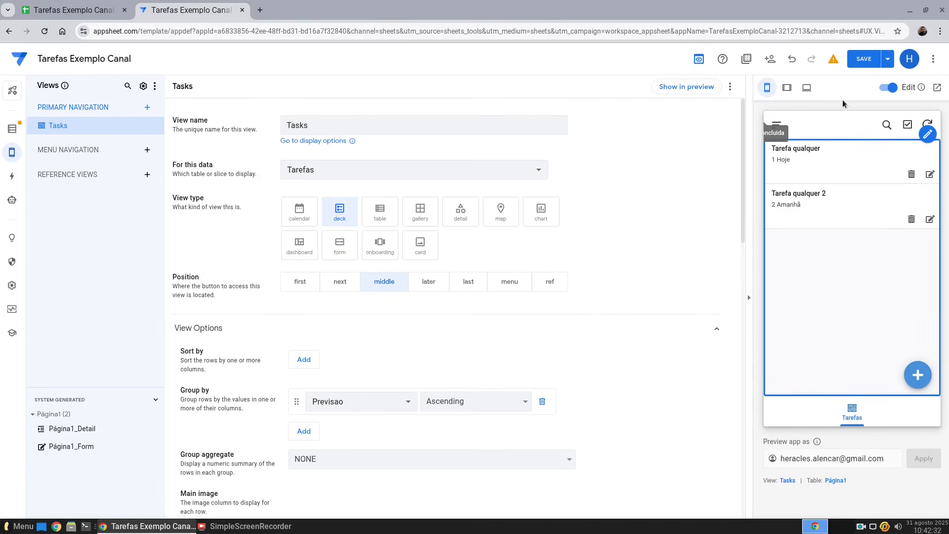
pyautogui.click(858, 60)
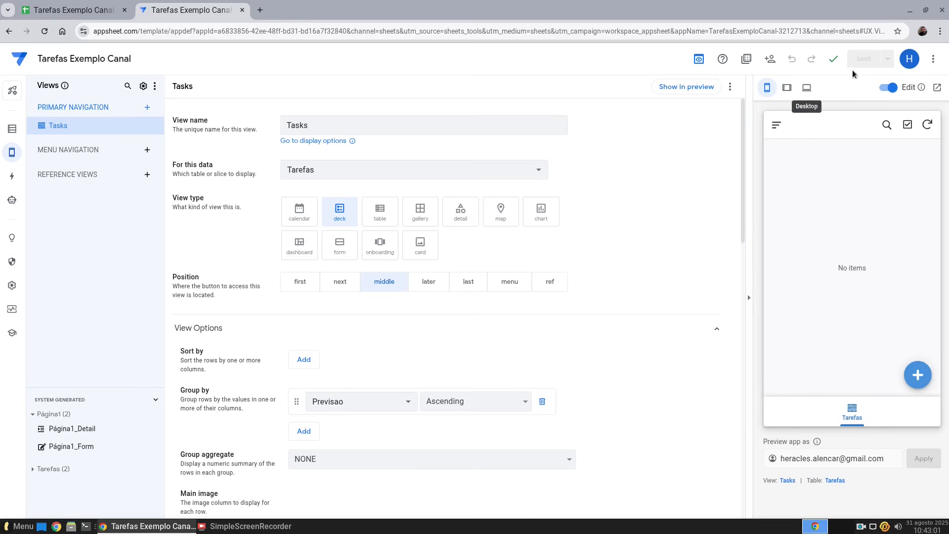
# Step: Add a task "Nova Tarefa Qualquer" in the preview with the new Previsão value "4 dias", and save it
pyautogui.click(915, 376)
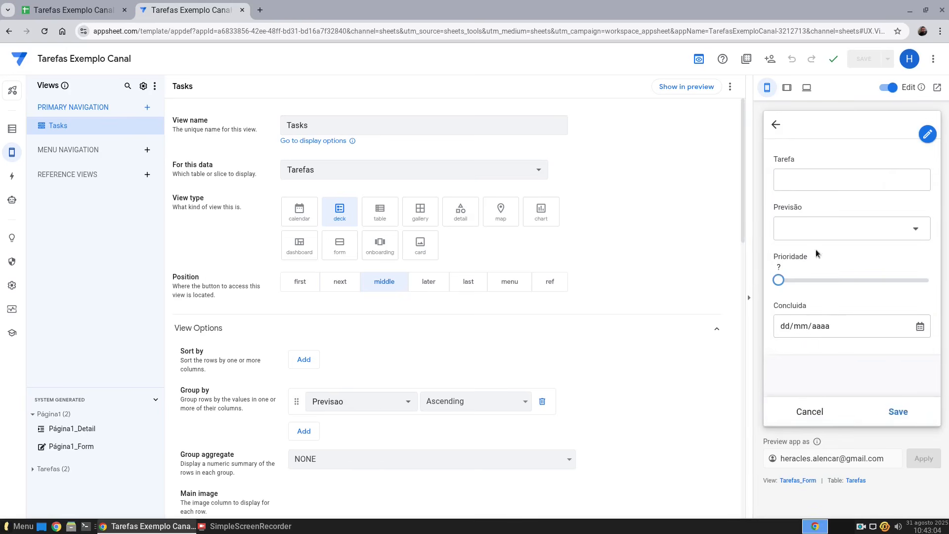
pyautogui.click(813, 179)
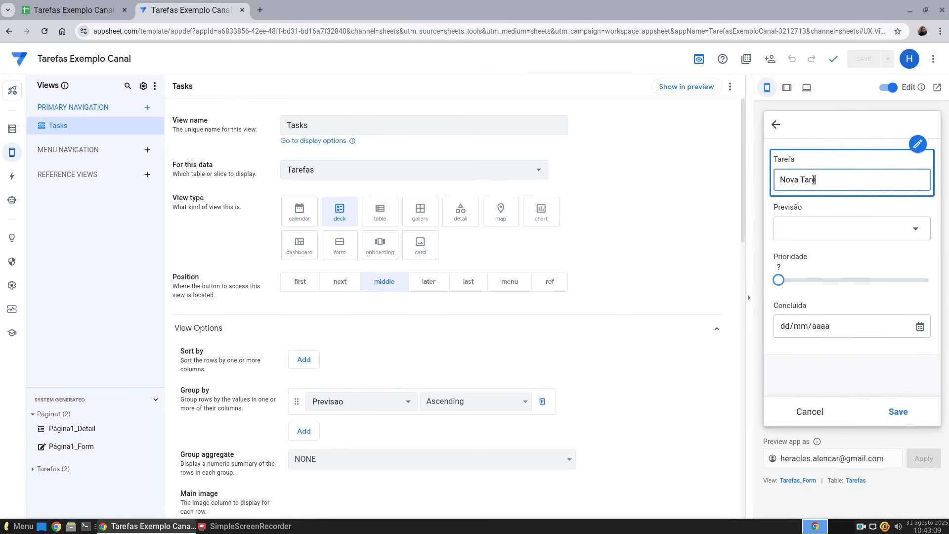
pyautogui.write('Nova Tarefa Qualquer')
pyautogui.click(826, 230)
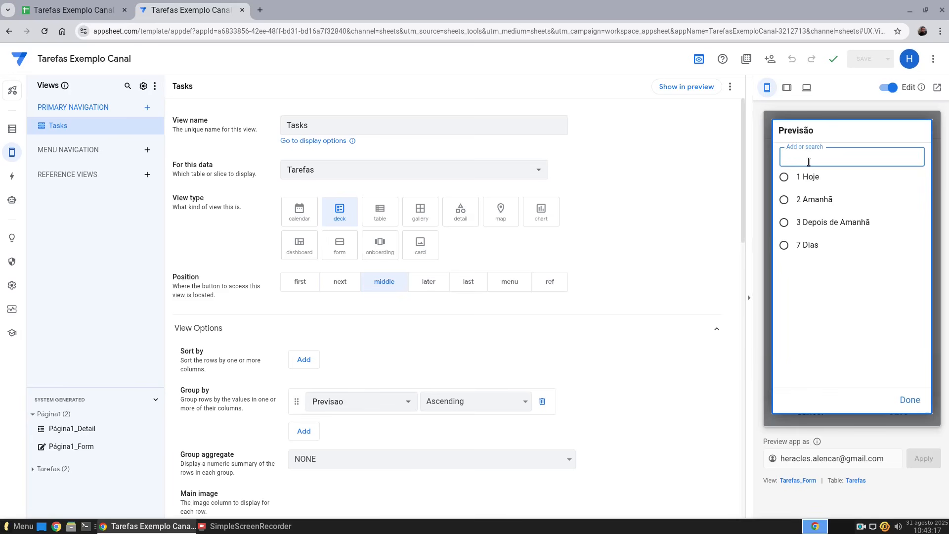
pyautogui.write('4')
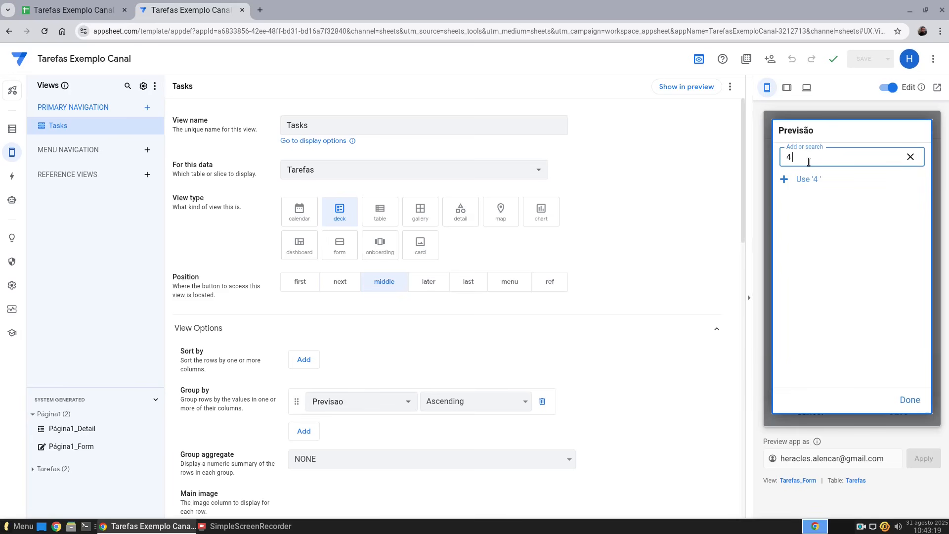
pyautogui.write(' dias')
pyautogui.click(815, 181)
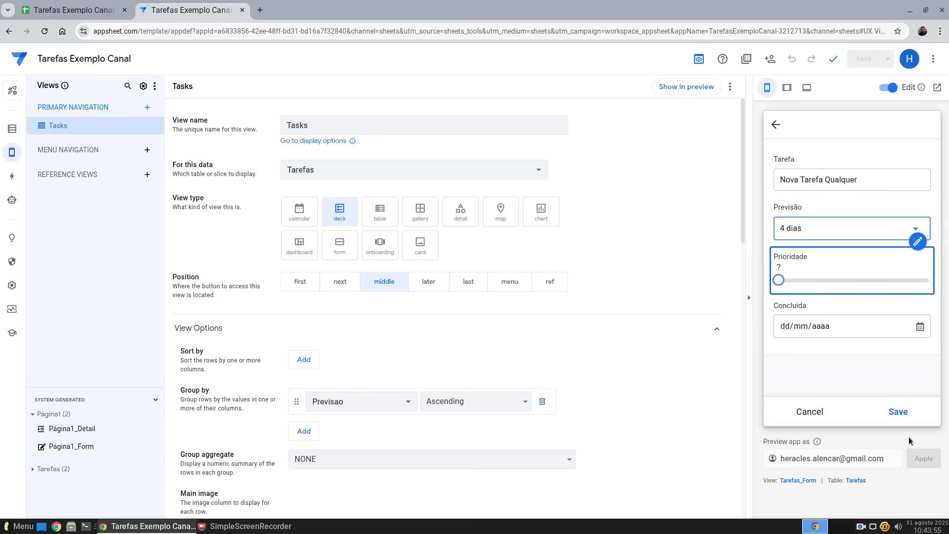
pyautogui.click(899, 411)
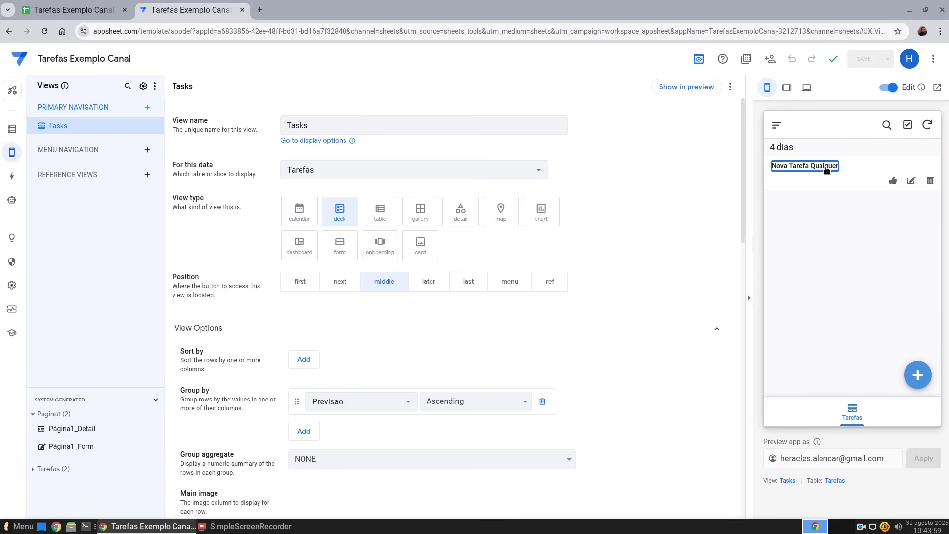
# Step: Add a task "Uma outra tarefa" in the preview with Previsão "1 Hoje" and a low Prioridade, and save it
pyautogui.click(916, 374)
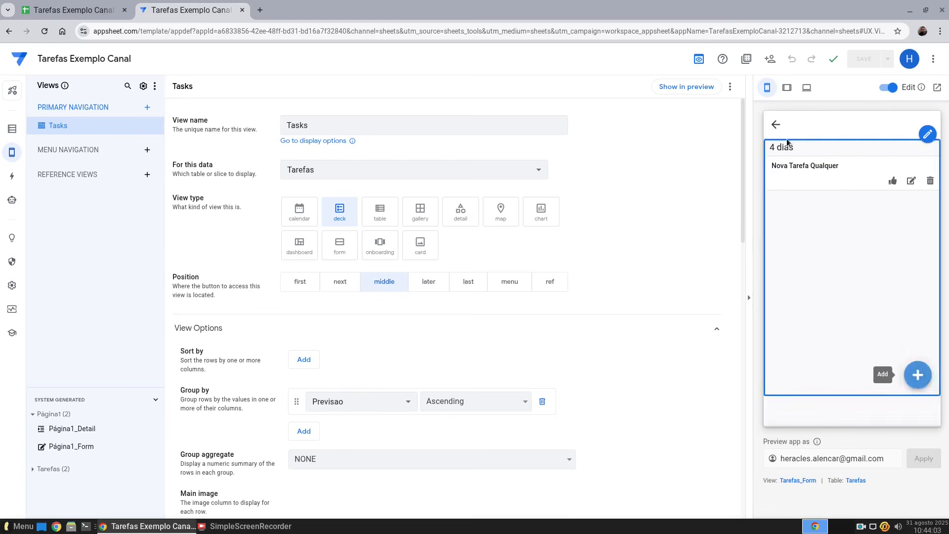
pyautogui.click(822, 187)
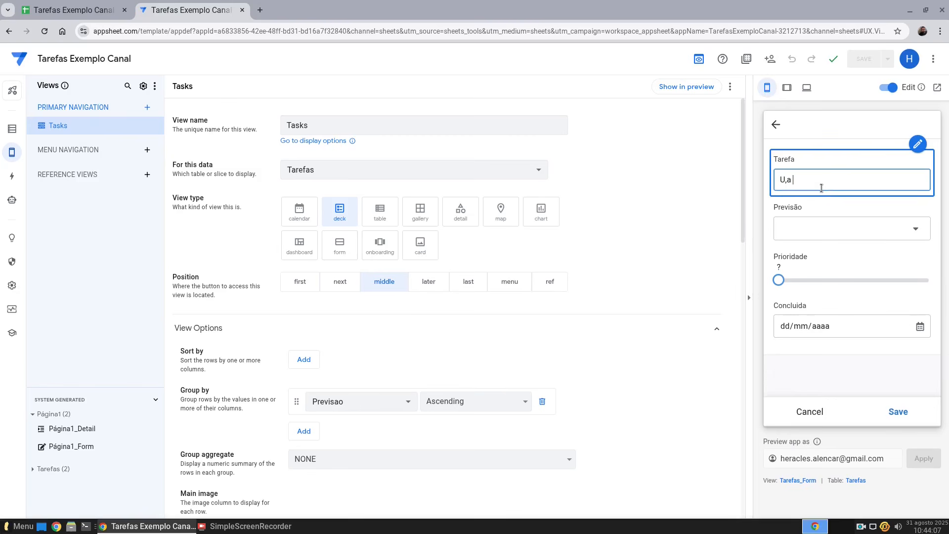
pyautogui.write('Uma outra tarefa')
pyautogui.click(832, 227)
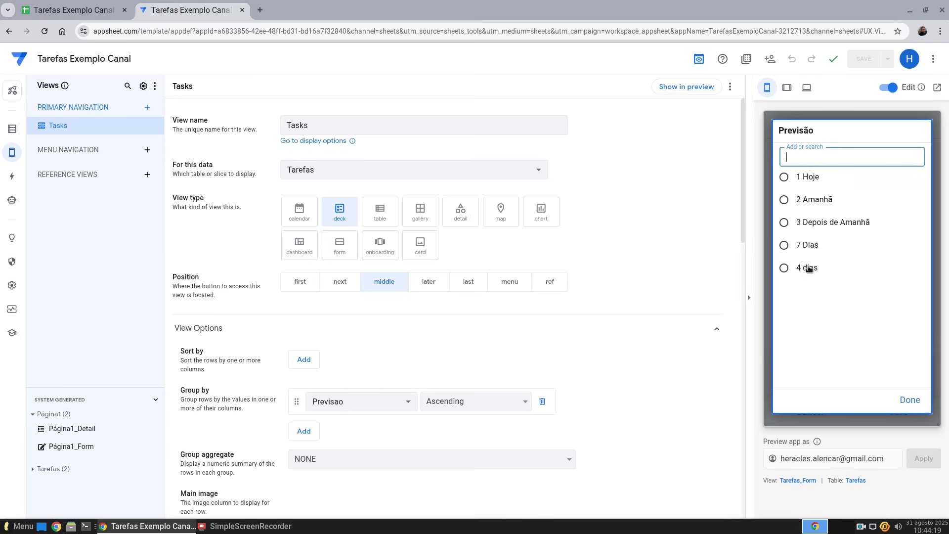
pyautogui.click(803, 186)
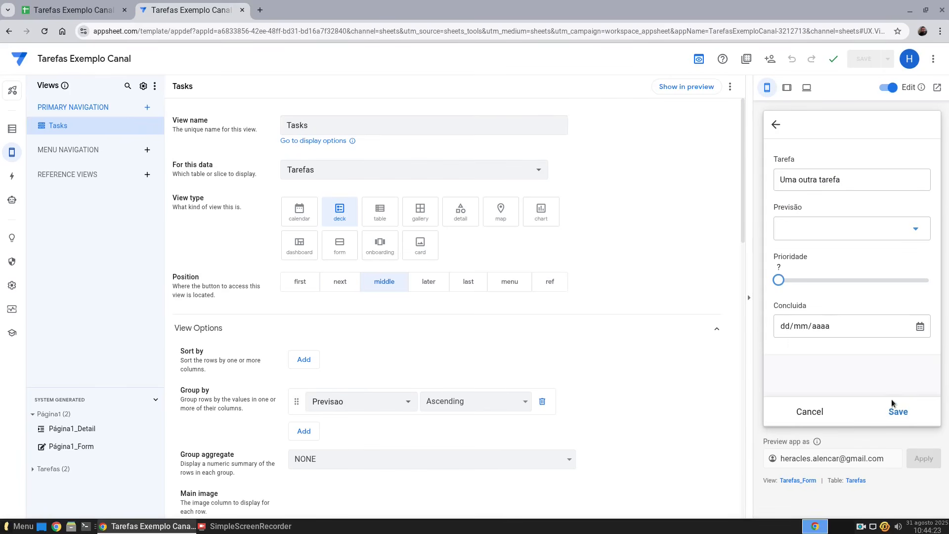
pyautogui.click(795, 281)
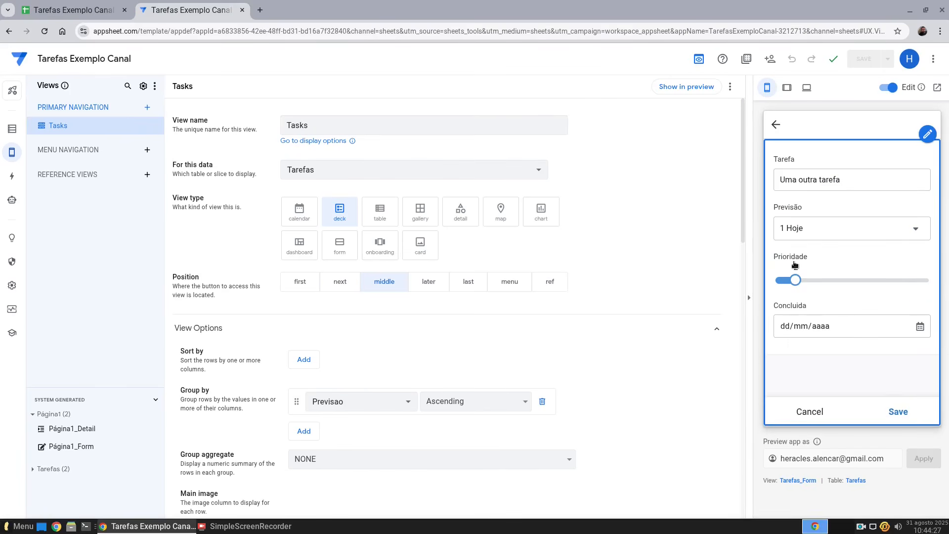
pyautogui.press('Return')
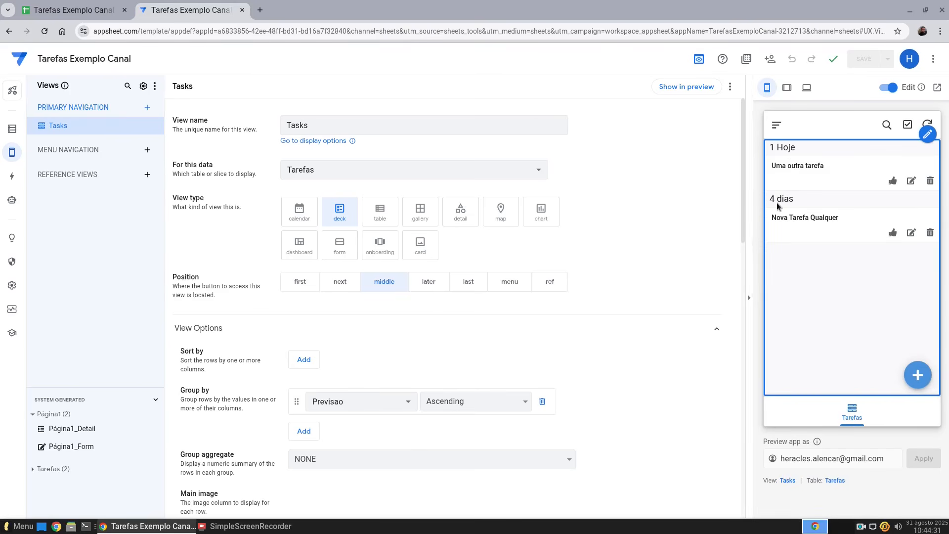
# Step: Set the initial value of the Prioridade column in the Página1 table to 1
pyautogui.click(836, 480)
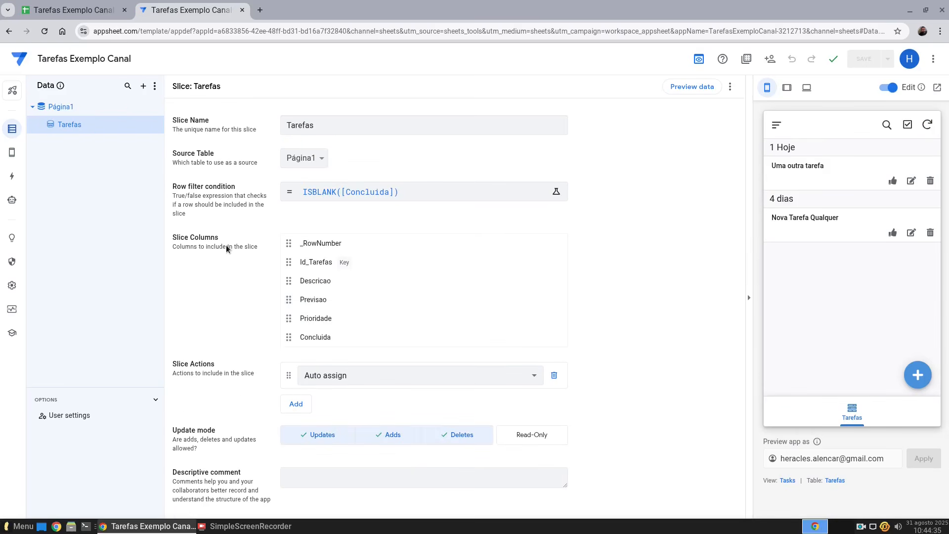
pyautogui.click(61, 107)
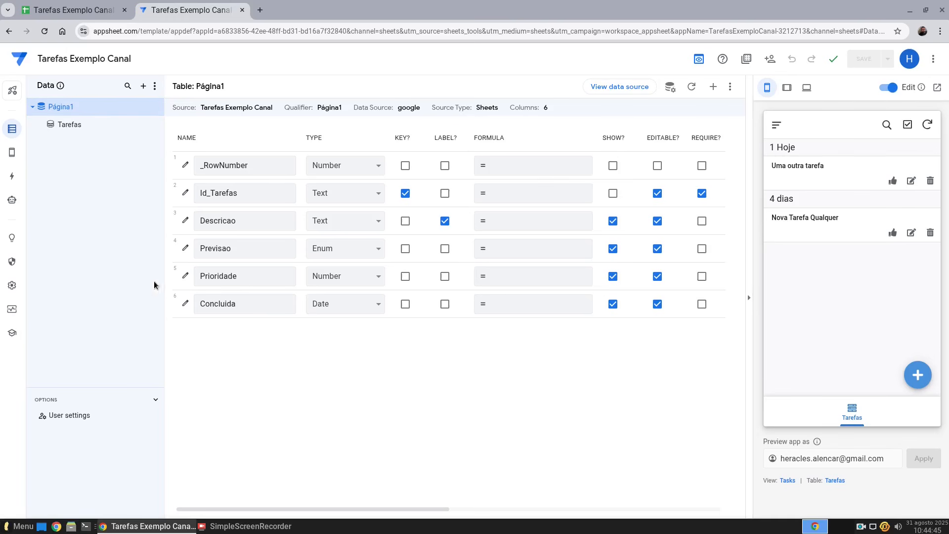
pyautogui.click(186, 275)
pyautogui.scroll(-4, 451, 314)
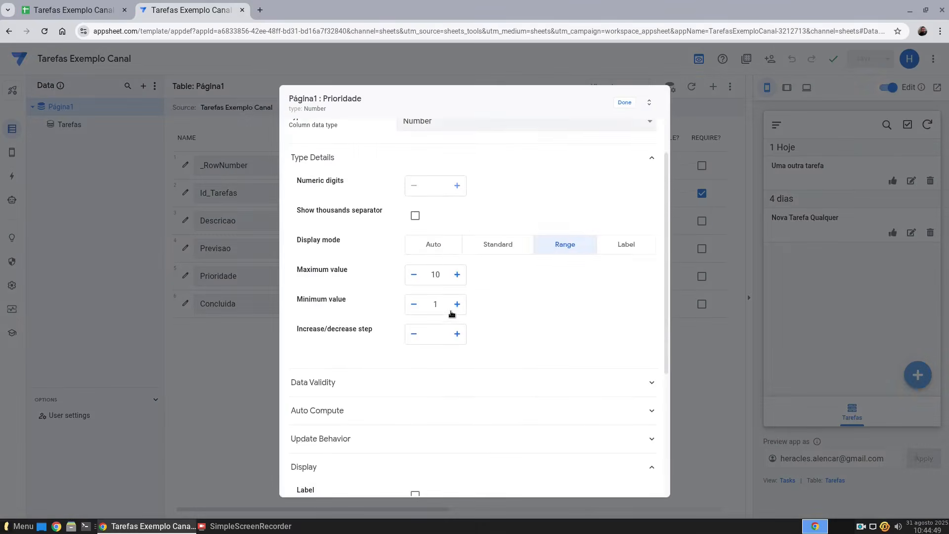
pyautogui.click(454, 358)
pyautogui.scroll(-3, 519, 365)
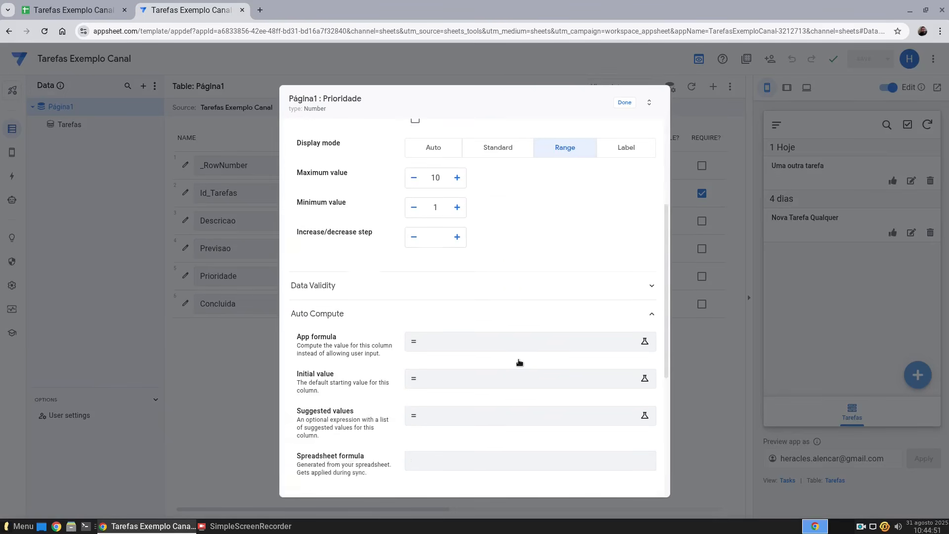
pyautogui.click(454, 304)
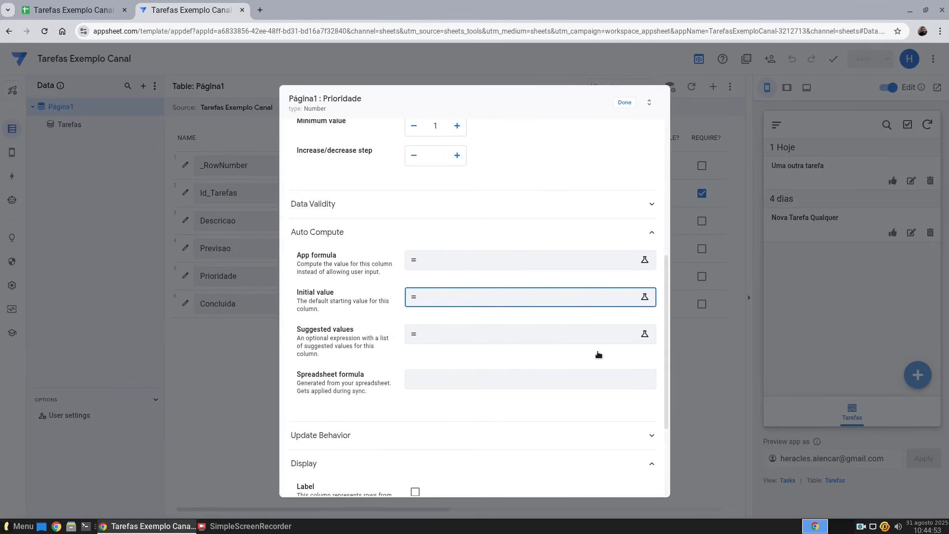
pyautogui.write('1')
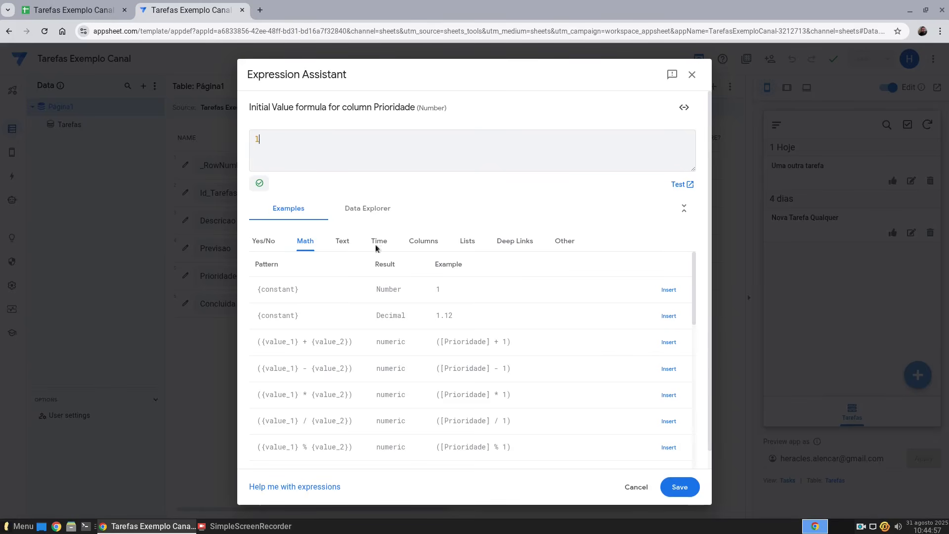
pyautogui.click(672, 495)
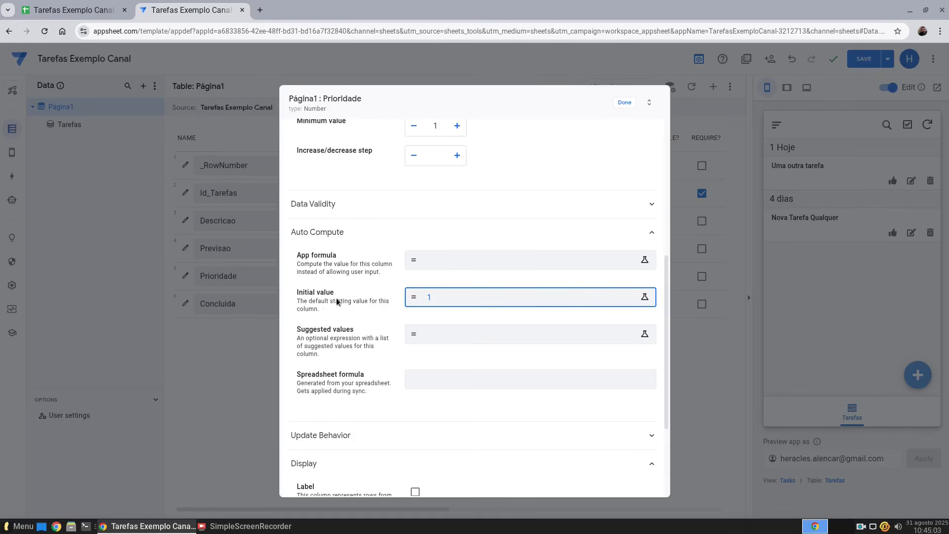
pyautogui.click(624, 104)
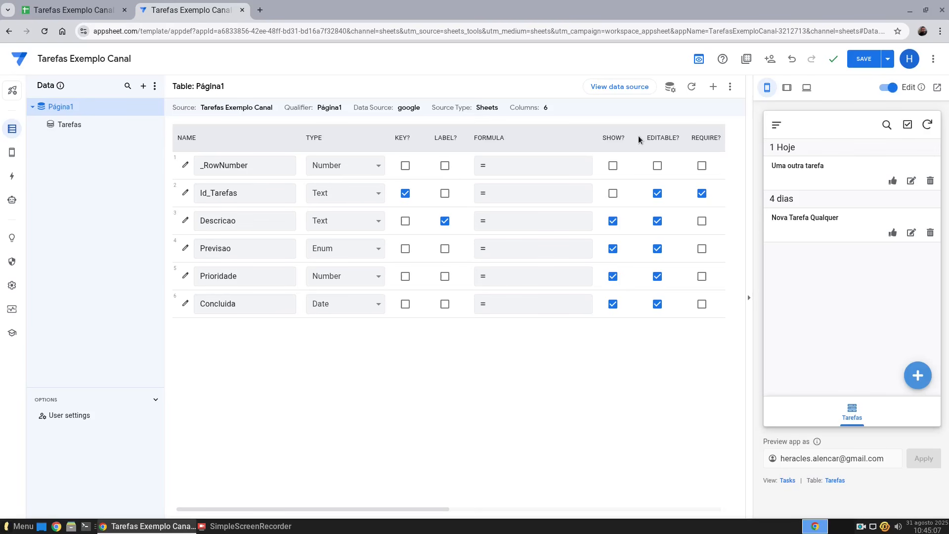
# Step: Give the Tarefas_Form view a manual column order, removing Concluida and placing Previsao before Descricao
pyautogui.click(910, 372)
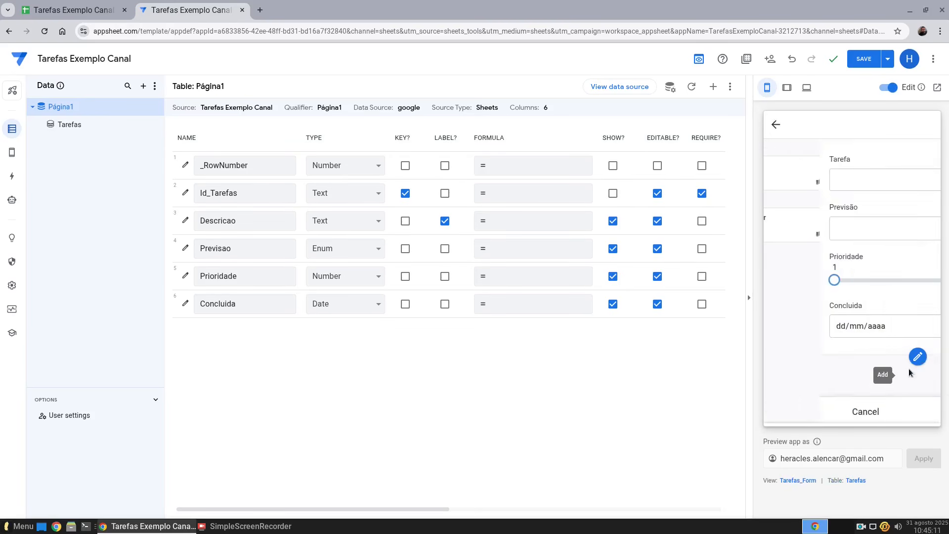
pyautogui.click(801, 481)
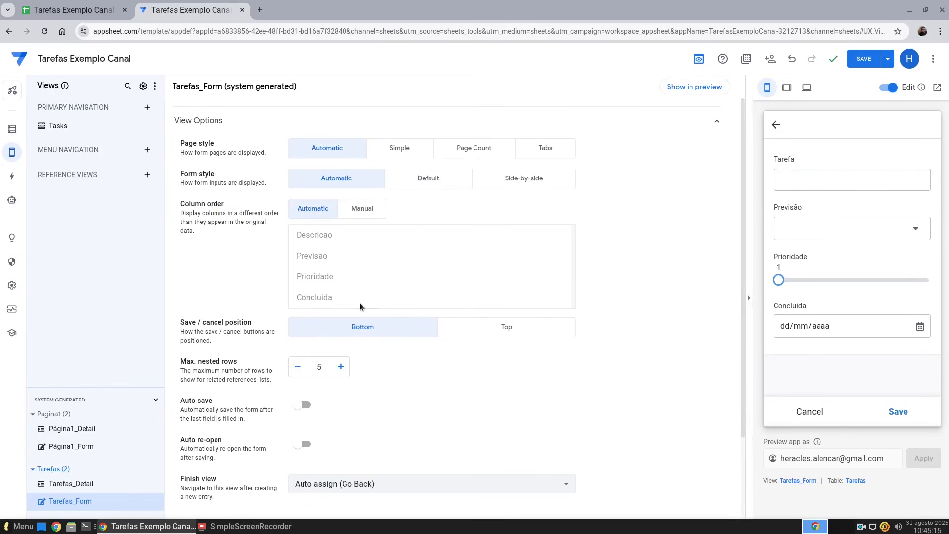
pyautogui.click(361, 208)
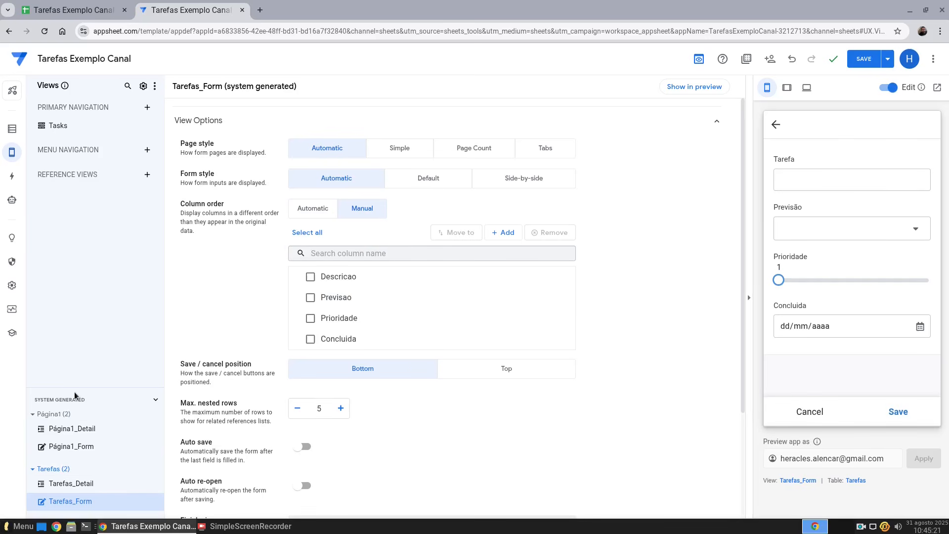
pyautogui.moveTo(76, 387); pyautogui.dragTo(76, 233)
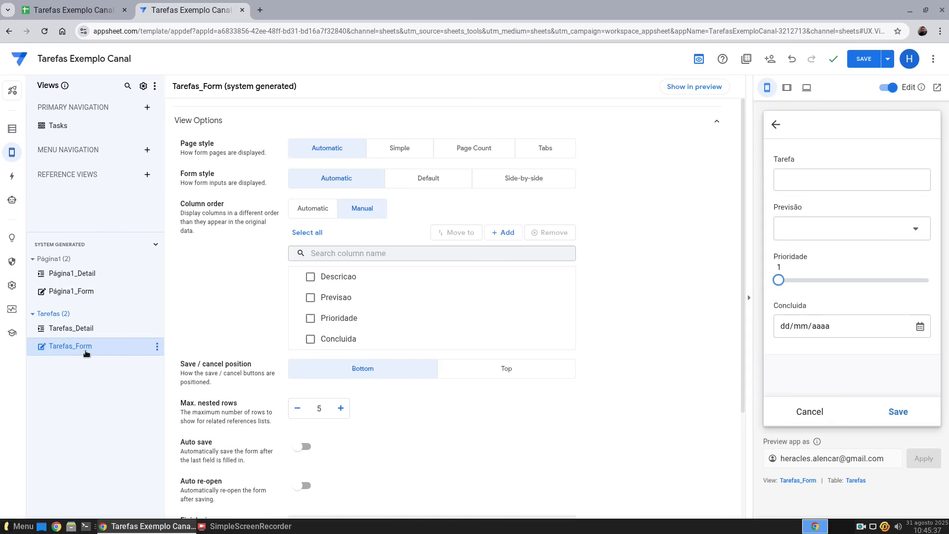
pyautogui.moveTo(336, 342)
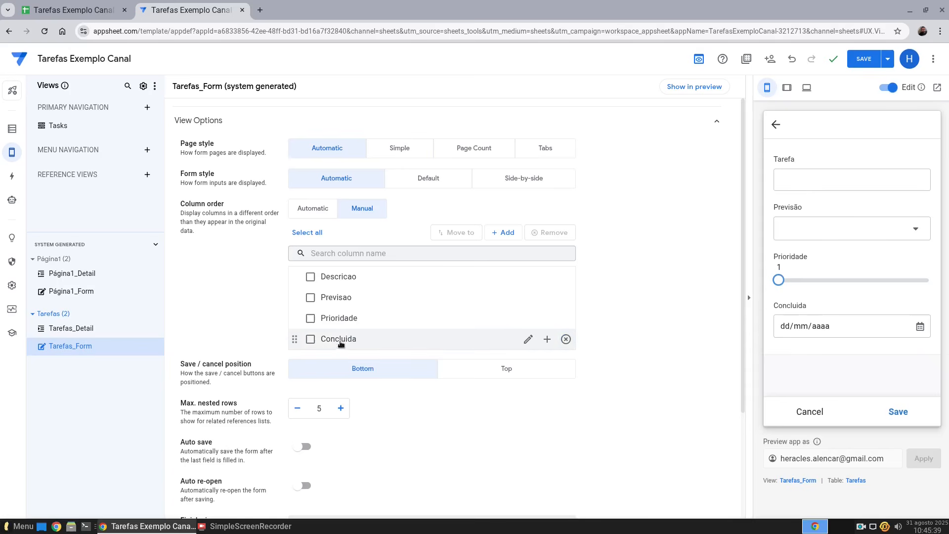
pyautogui.click(566, 340)
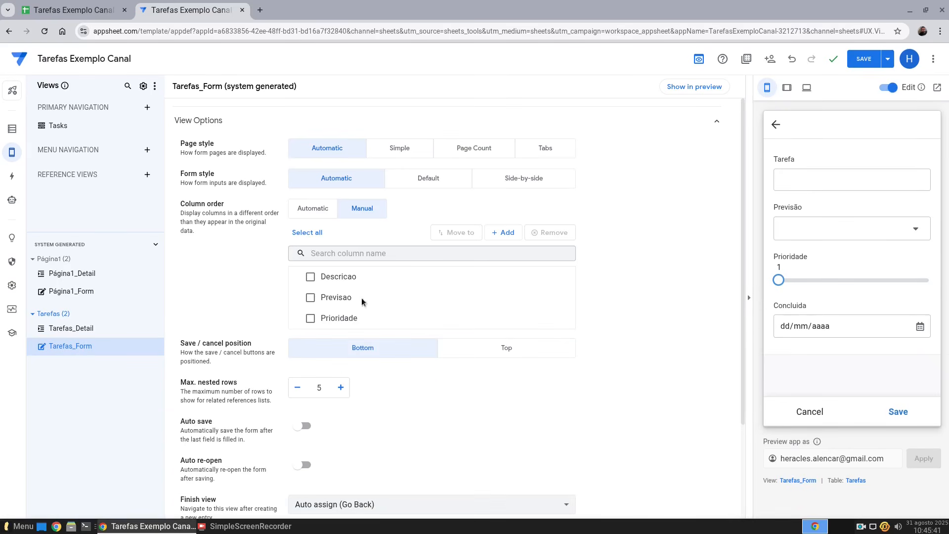
pyautogui.moveTo(293, 298)
pyautogui.mouseDown()
pyautogui.moveTo(292, 279)
pyautogui.moveTo(294, 289)
pyautogui.mouseUp()
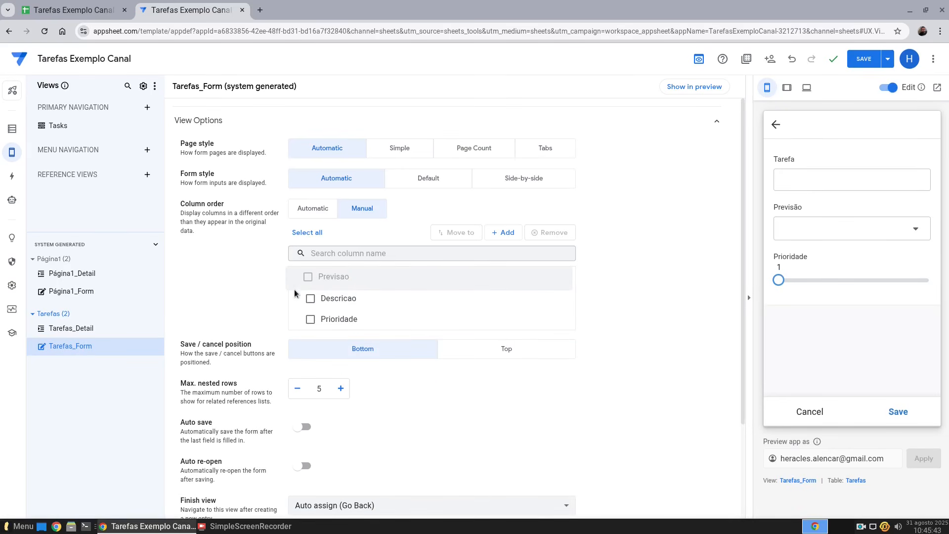
pyautogui.moveTo(310, 321); pyautogui.dragTo(312, 320)
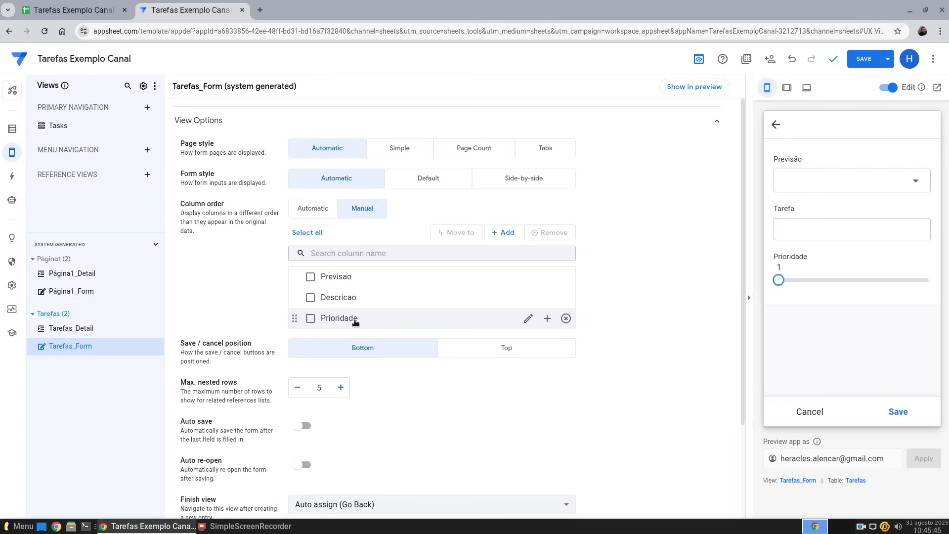
# Step: Give the Tarefas_Detail view the manual column order Previsao, Prioridade, Descricao, Concluida
pyautogui.click(92, 327)
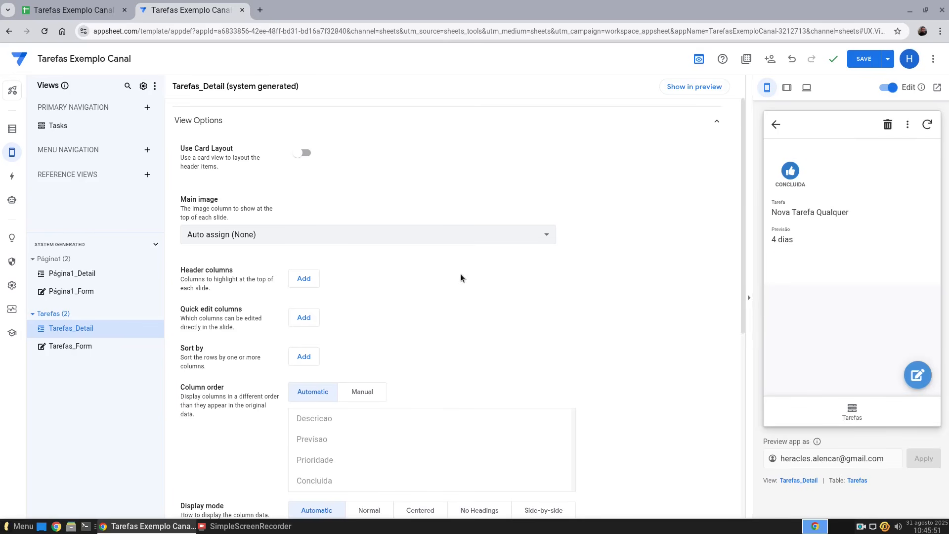
pyautogui.scroll(-1, 323, 337)
pyautogui.scroll(-5, 323, 337)
pyautogui.click(364, 154)
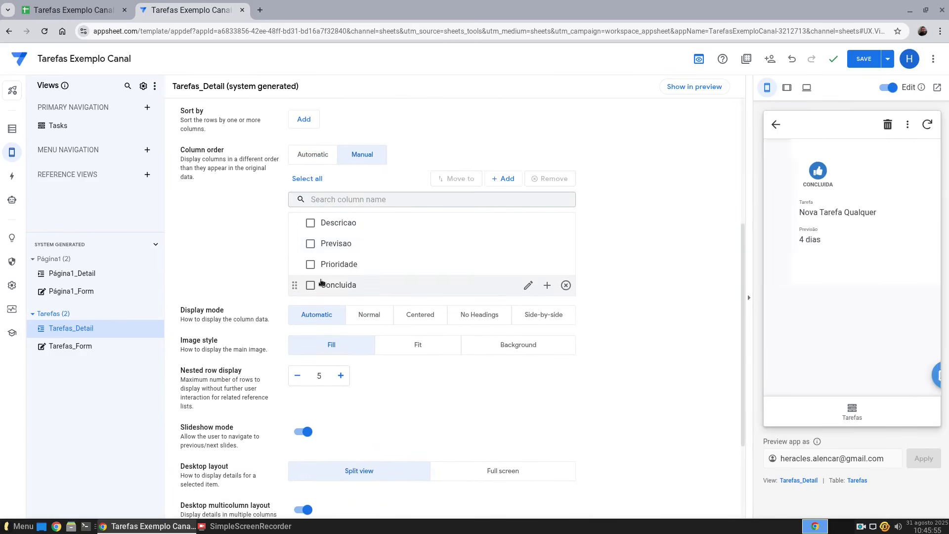
pyautogui.moveTo(295, 242); pyautogui.dragTo(299, 225)
pyautogui.moveTo(294, 265); pyautogui.dragTo(293, 246)
pyautogui.moveTo(396, 257); pyautogui.dragTo(397, 258)
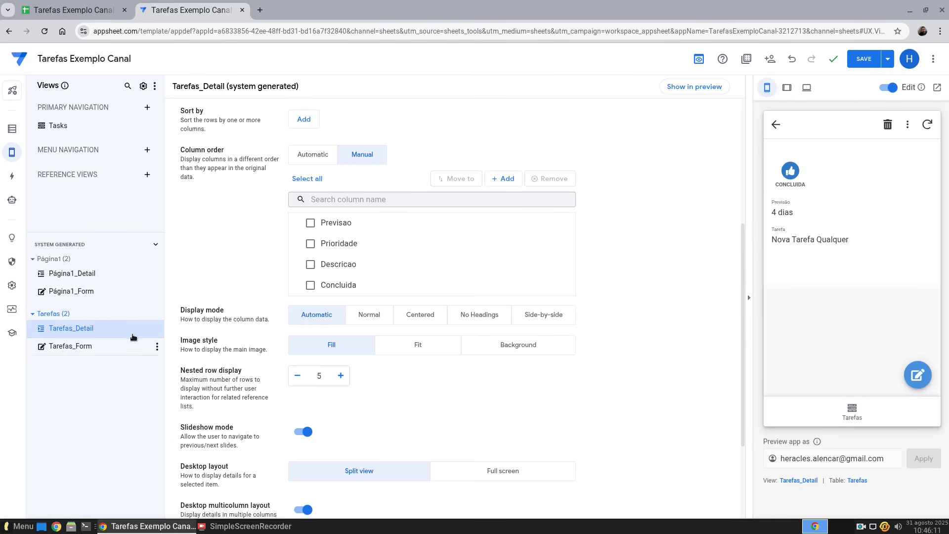
# Step: Change the Previsão of "Uma outra tarefa" to "3 Depois de Amanhã" in the preview and save the task
pyautogui.click(848, 409)
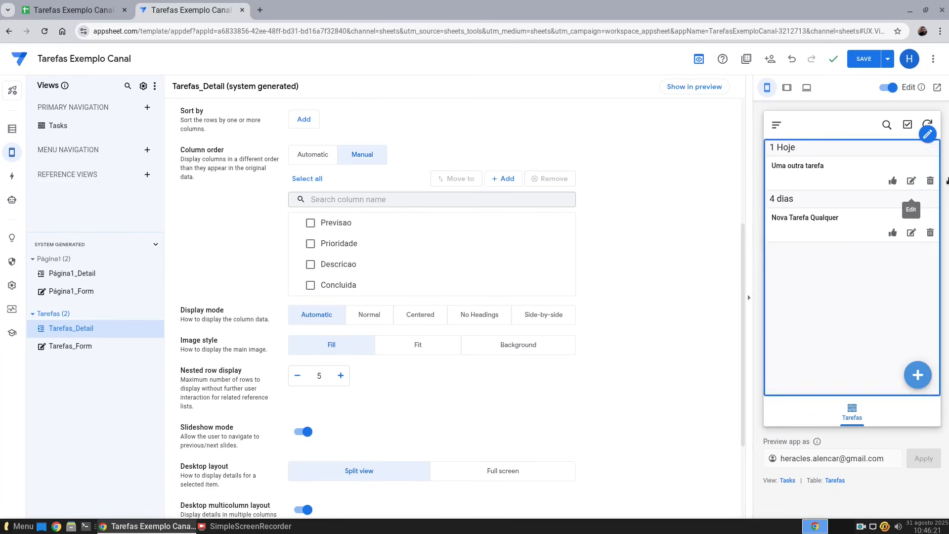
pyautogui.click(911, 181)
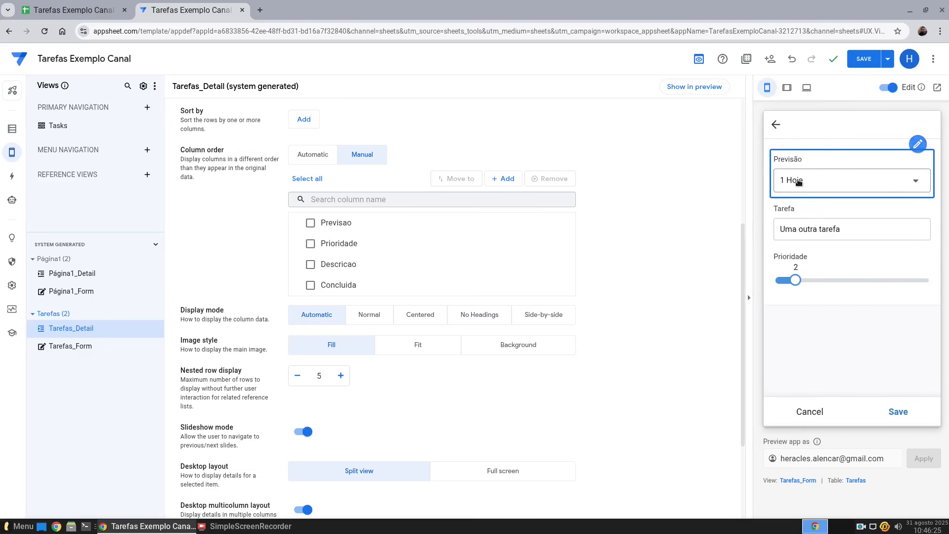
pyautogui.click(798, 181)
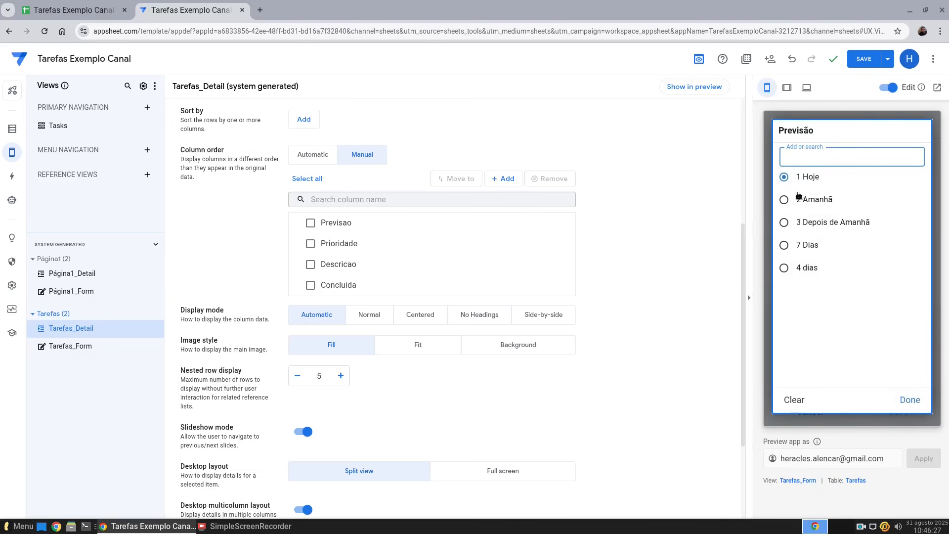
pyautogui.click(820, 222)
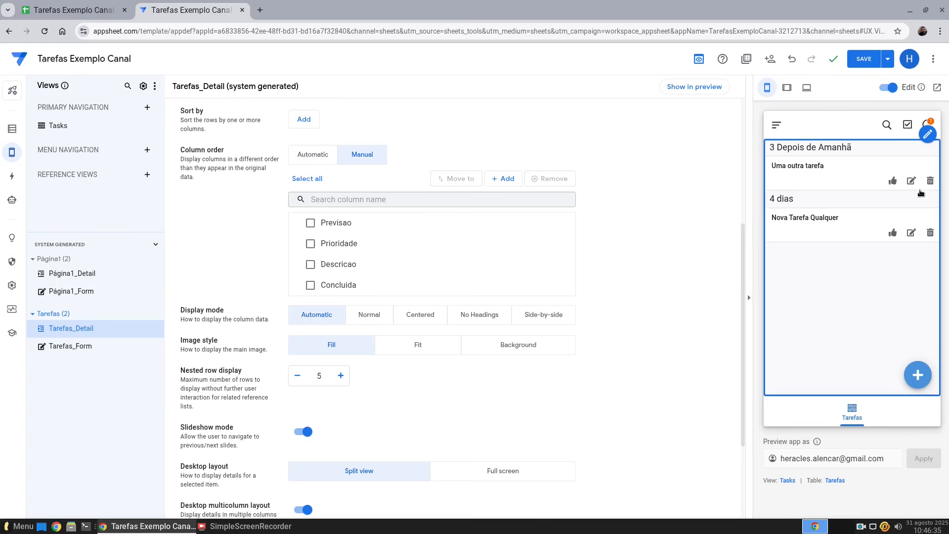
# Step: Change the Previsão of "Nova Tarefa Qualquer" to "1 Hoje" in the preview and save the task
pyautogui.click(911, 233)
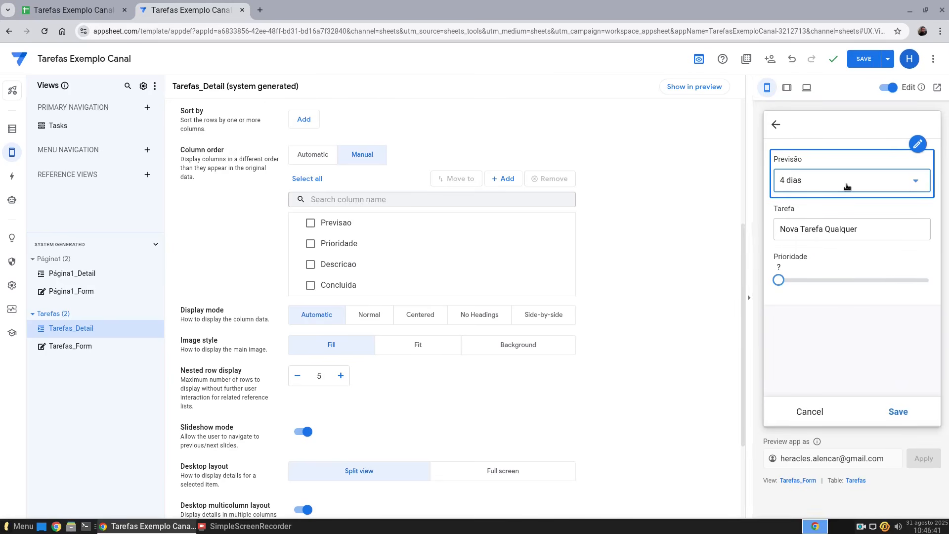
pyautogui.click(847, 187)
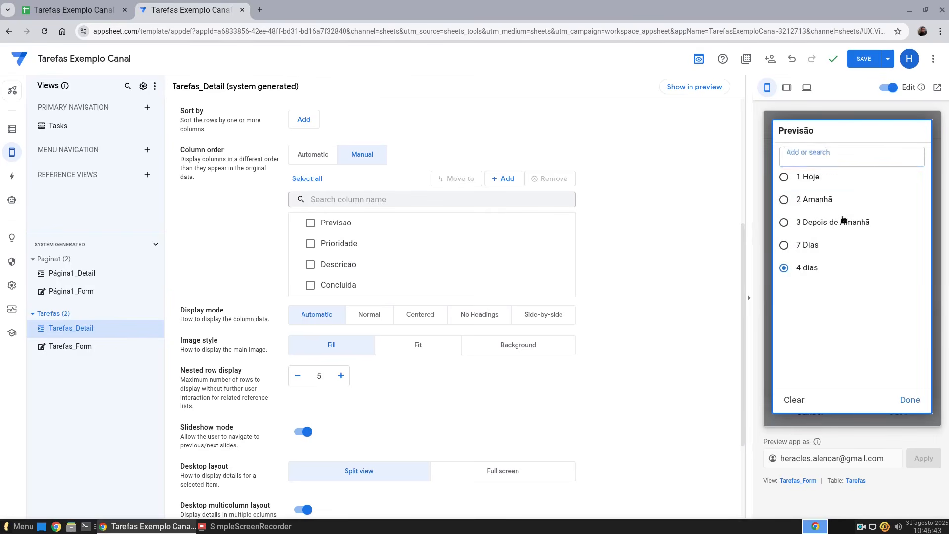
pyautogui.click(911, 400)
pyautogui.click(900, 414)
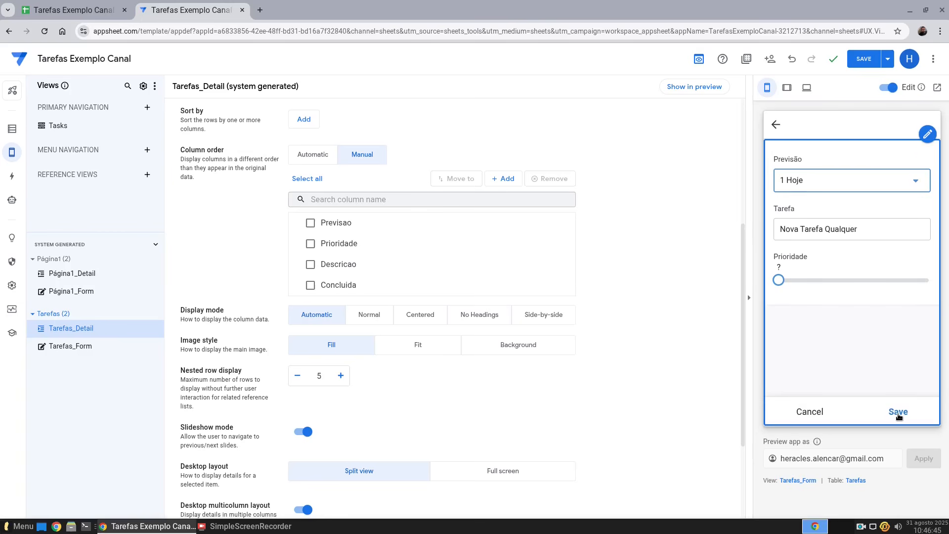
pyautogui.click(896, 409)
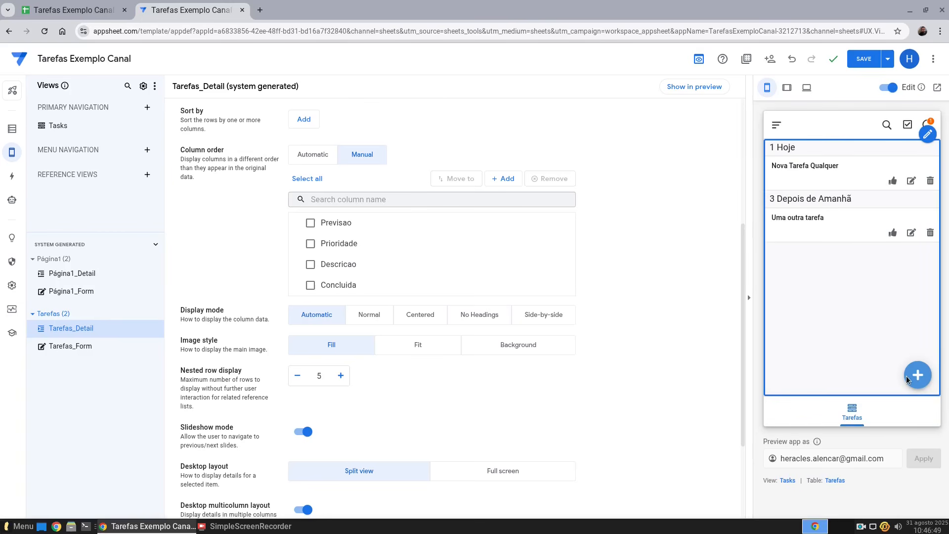
# Step: Add a task "Uma nova tarefa qualquer" in the preview with the new Previsão value "5 Dias" and Prioridade 1, and save it
pyautogui.click(908, 378)
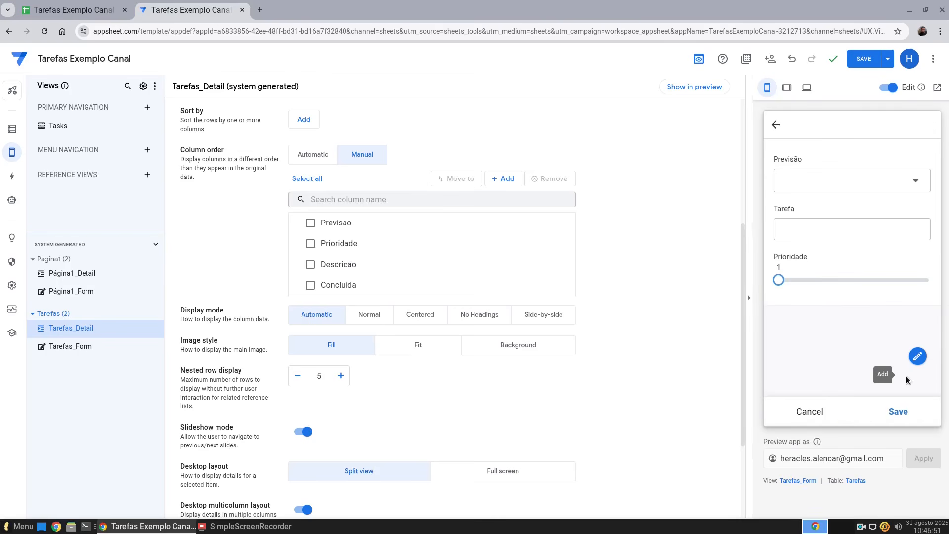
pyautogui.click(783, 273)
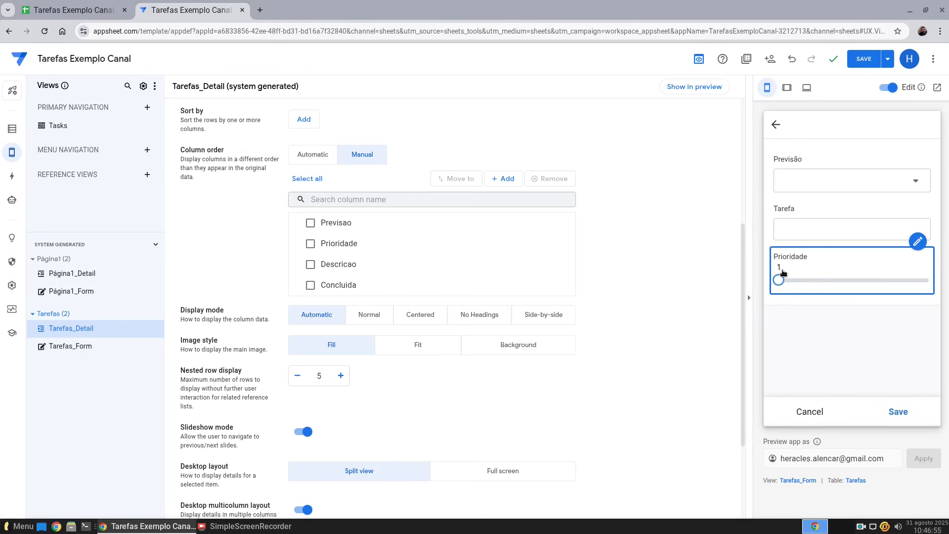
pyautogui.click(864, 178)
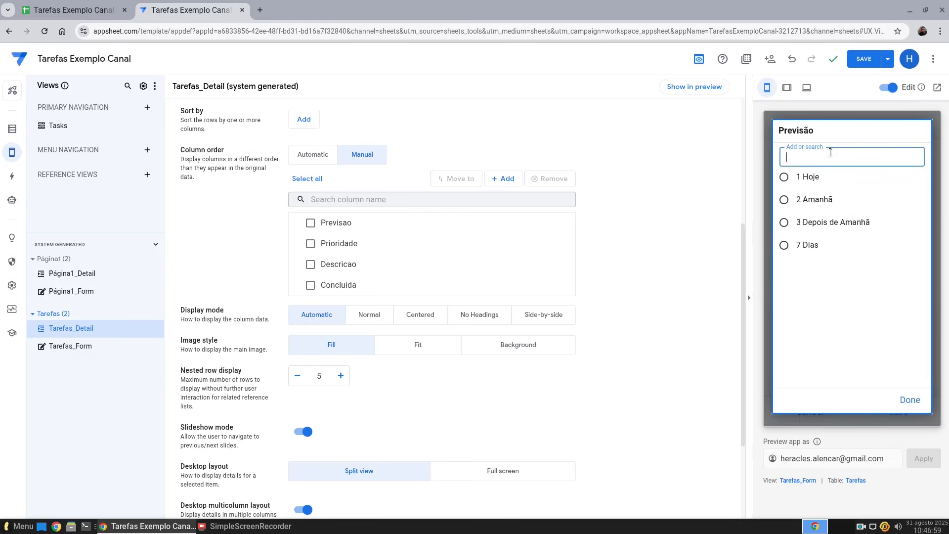
pyautogui.write('5')
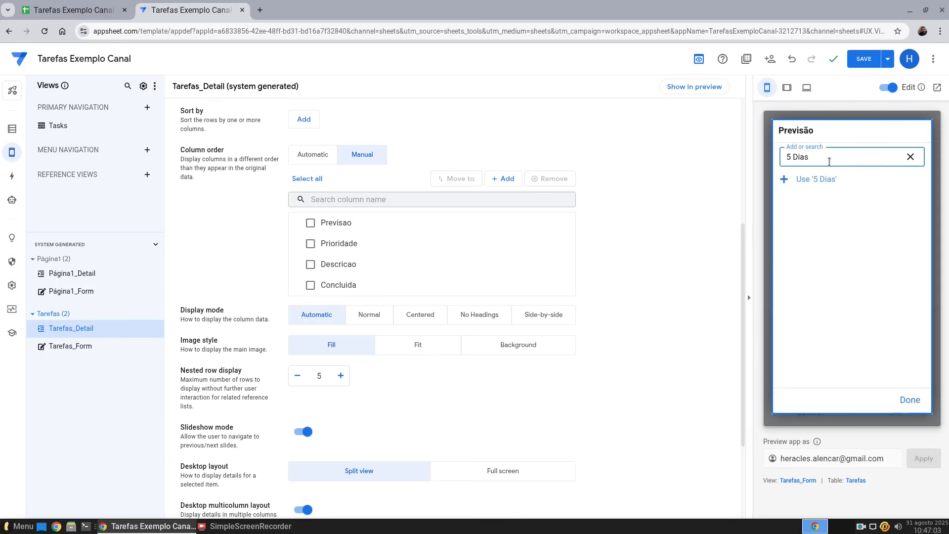
pyautogui.write(' Dias')
pyautogui.click(818, 179)
pyautogui.click(820, 228)
pyautogui.click(820, 228)
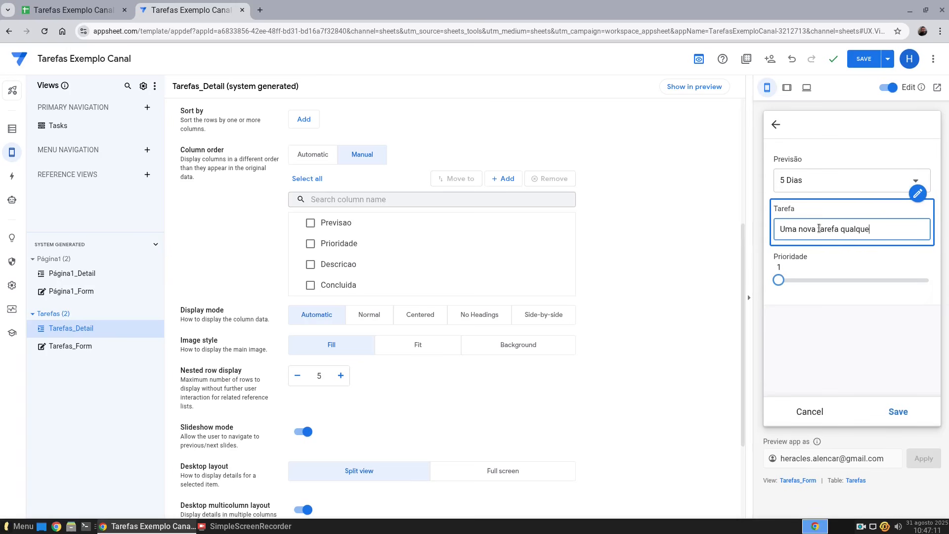
pyautogui.click(896, 419)
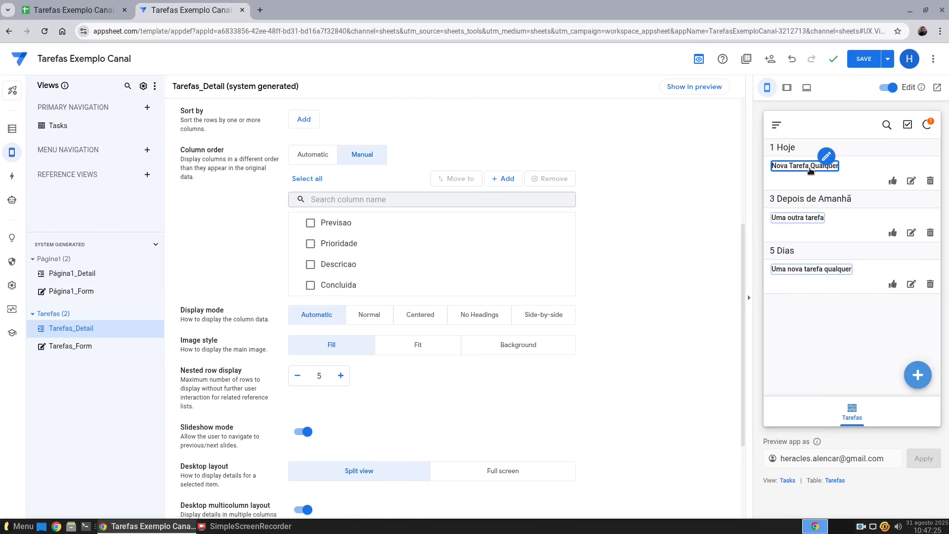
# Step: Check the edit form of "Nova Tarefa Qualquer" in the preview and leave it without saving
pyautogui.click(912, 181)
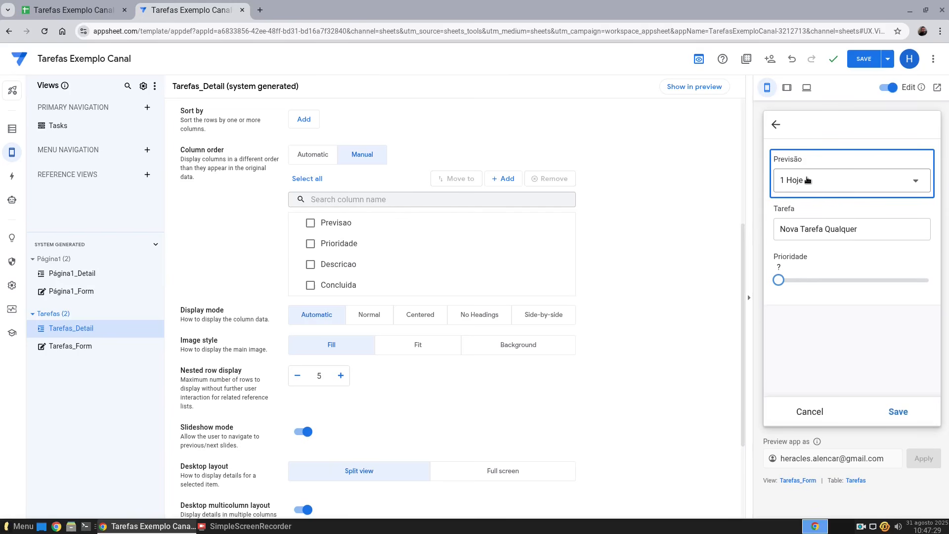
pyautogui.click(806, 411)
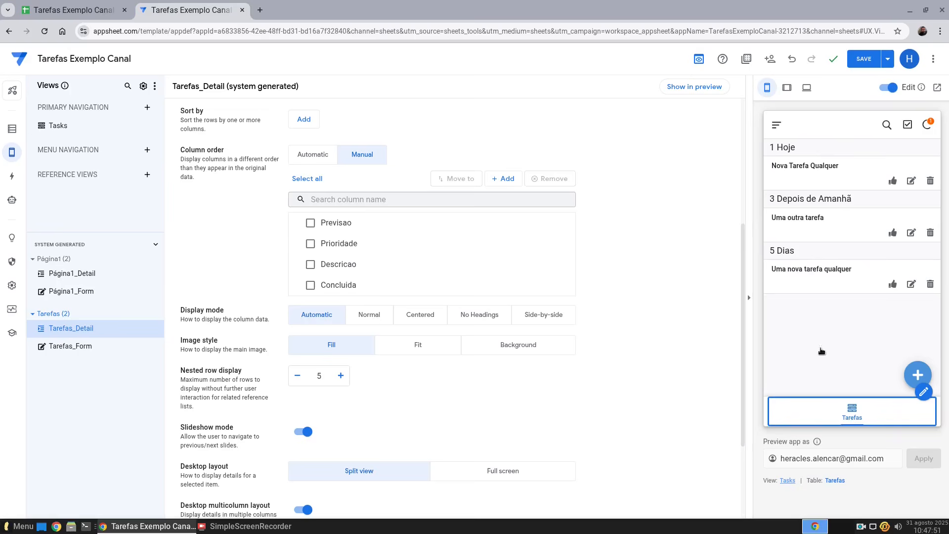
# Step: Set the summary column of the Tasks view to Prioridade
pyautogui.click(849, 266)
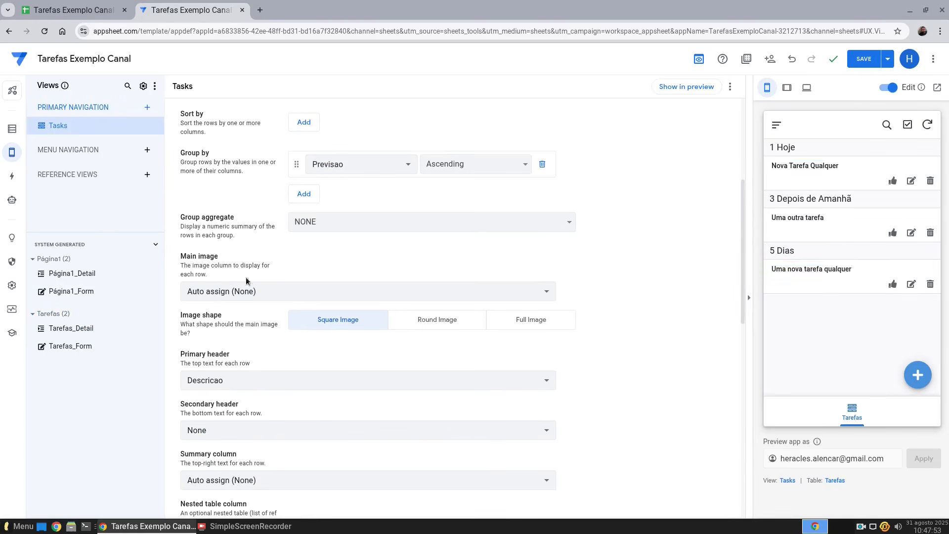
pyautogui.scroll(-3, 256, 387)
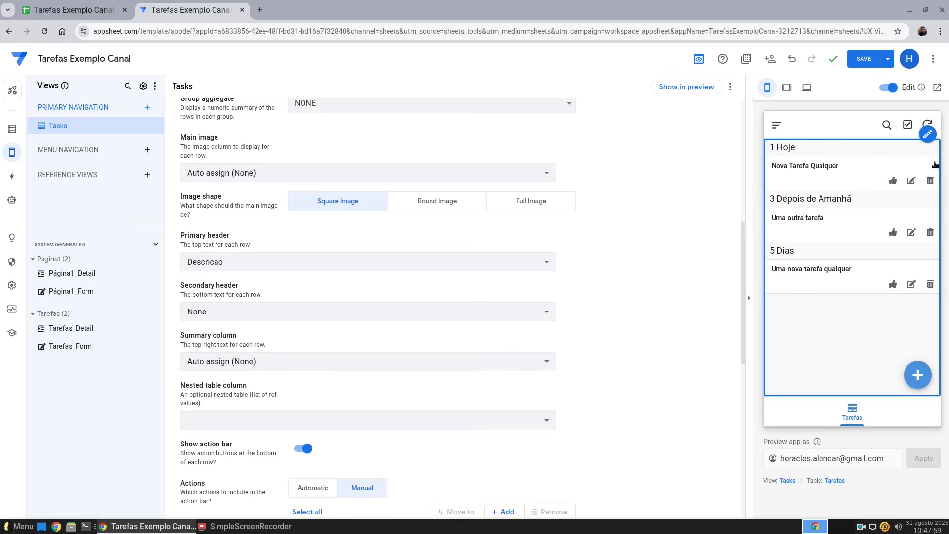
pyautogui.click(339, 366)
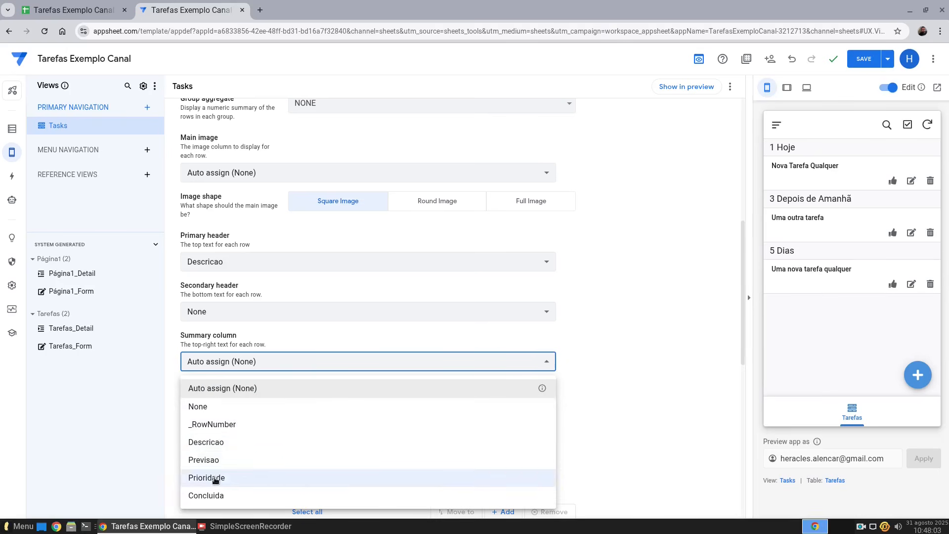
pyautogui.press('Return')
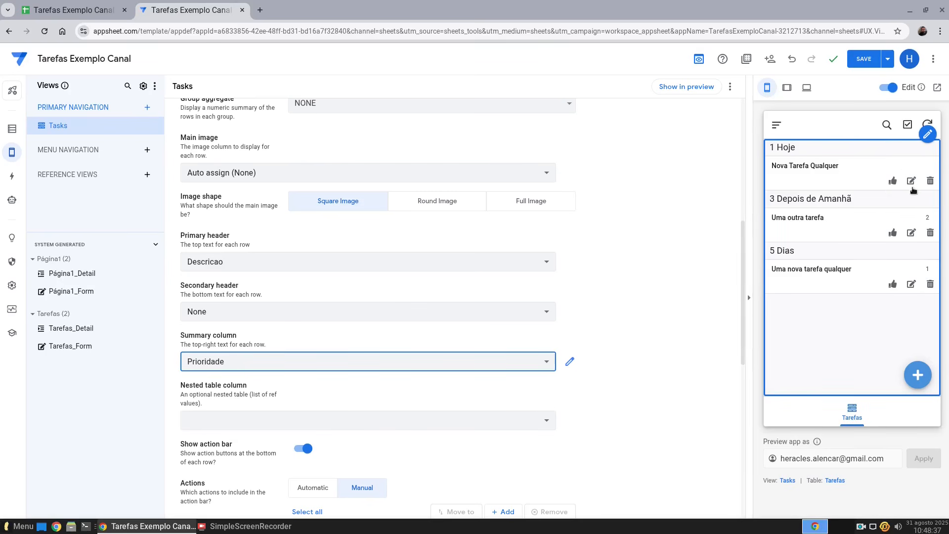
# Step: Change the Prioridade of "Uma outra tarefa" to 6 in the preview and save the task
pyautogui.click(911, 233)
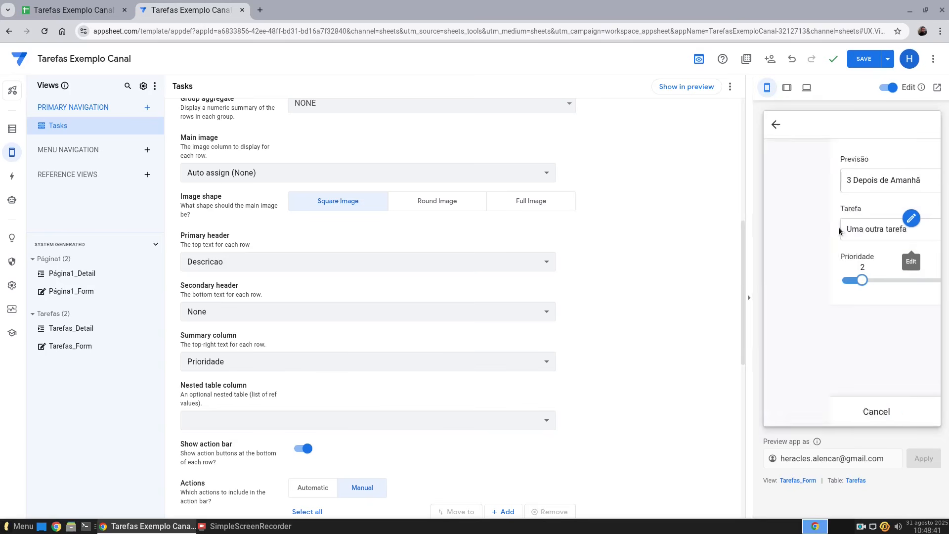
pyautogui.click(857, 280)
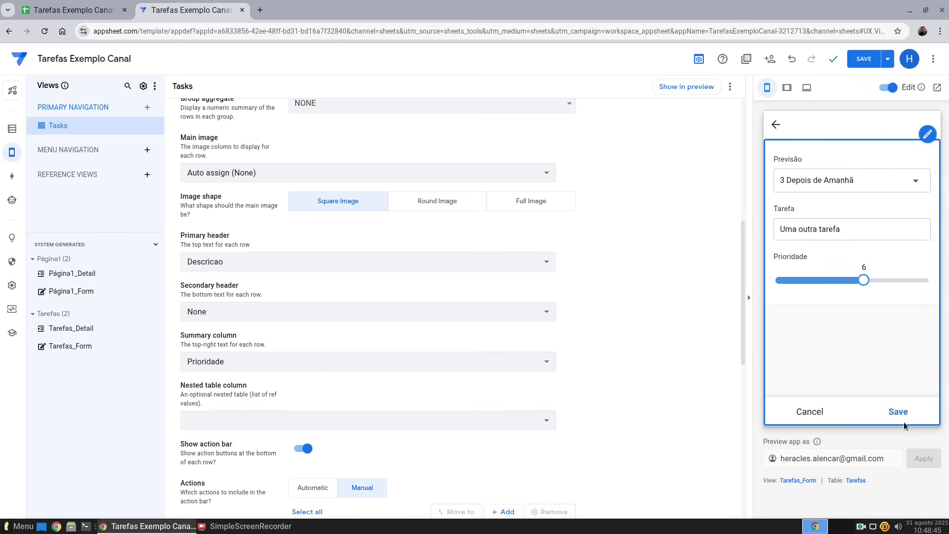
pyautogui.click(892, 412)
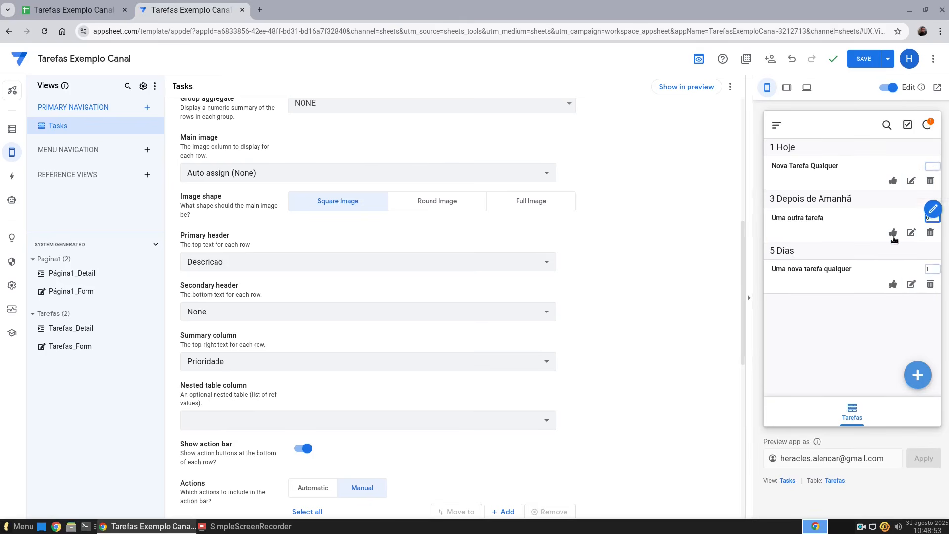
# Step: Create a new action for the Página1 table and name it Editar_dinamicamente
pyautogui.click(14, 177)
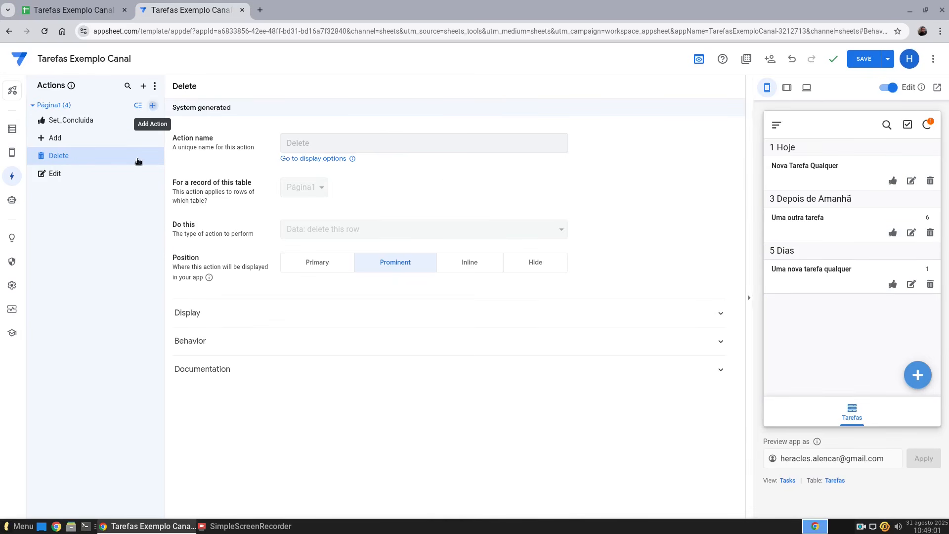
pyautogui.click(154, 106)
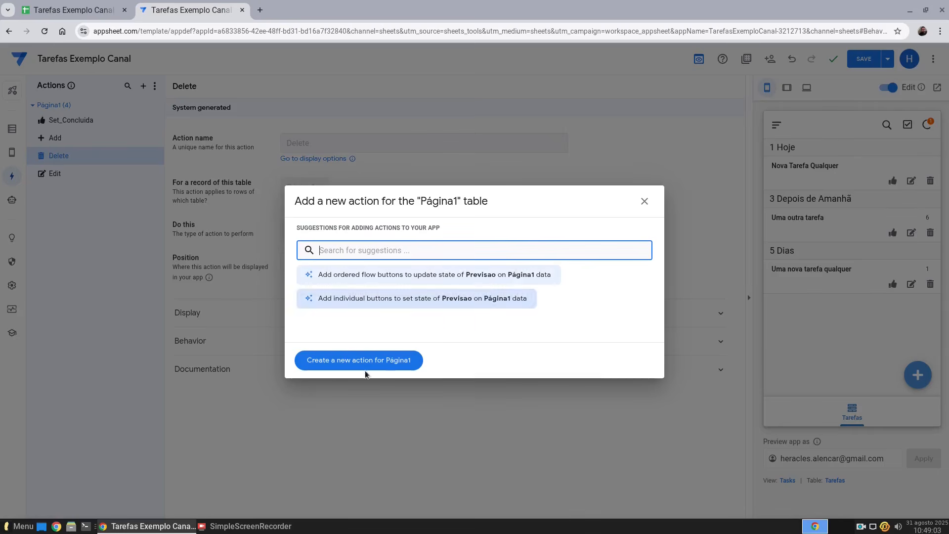
pyautogui.click(392, 360)
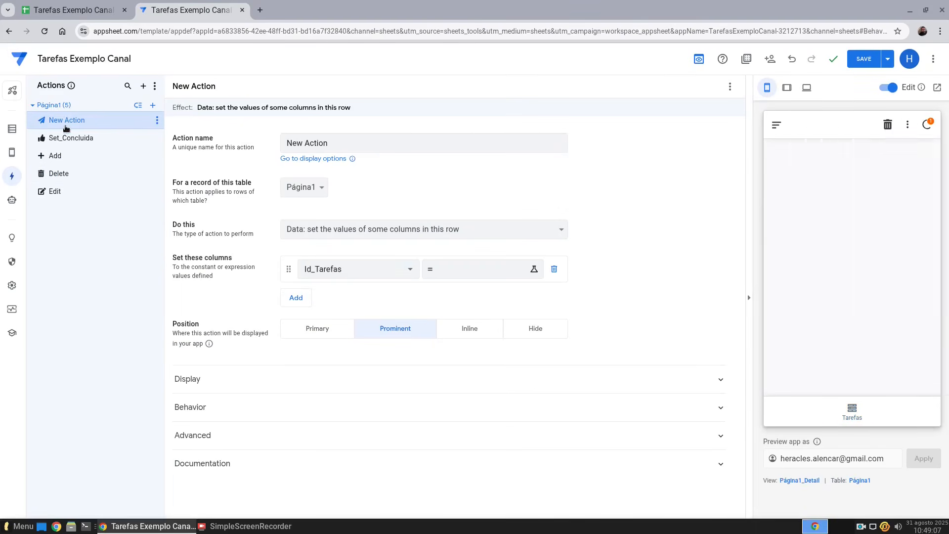
pyautogui.click(359, 144)
pyautogui.moveTo(407, 144); pyautogui.dragTo(304, 143)
pyautogui.hotkey('ctrl', 'a')
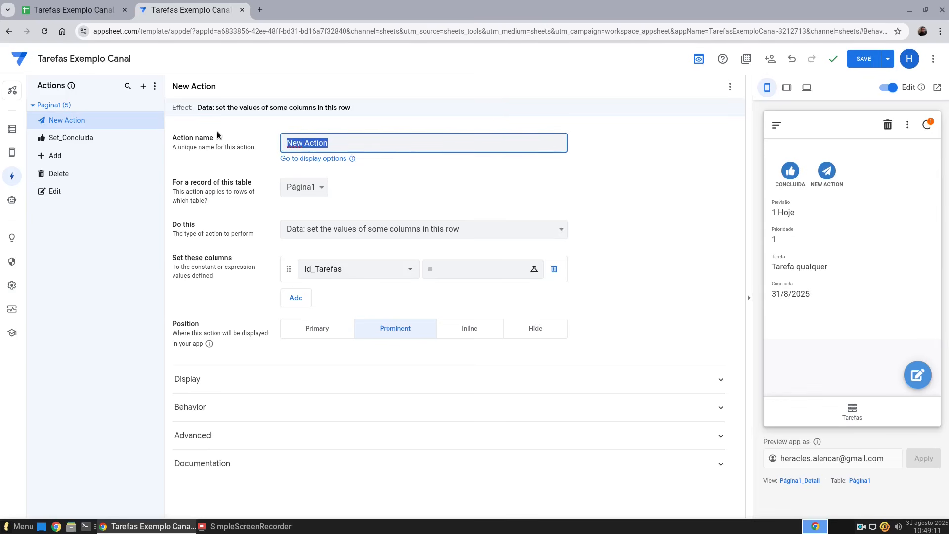
pyautogui.write('Editar_dinamicamente')
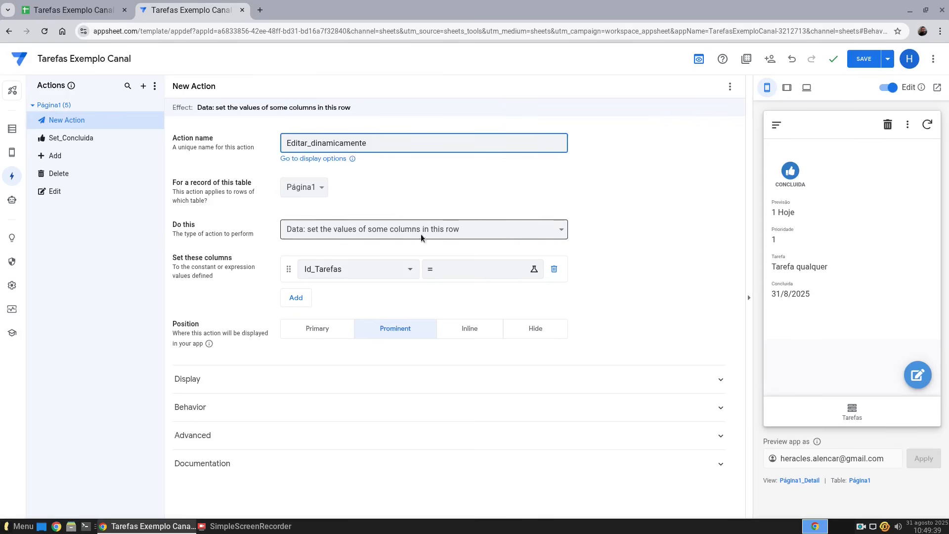
# Step: Choose Previsao and Prioridade as the two columns that the Editar_dinamicamente action sets
pyautogui.click(402, 269)
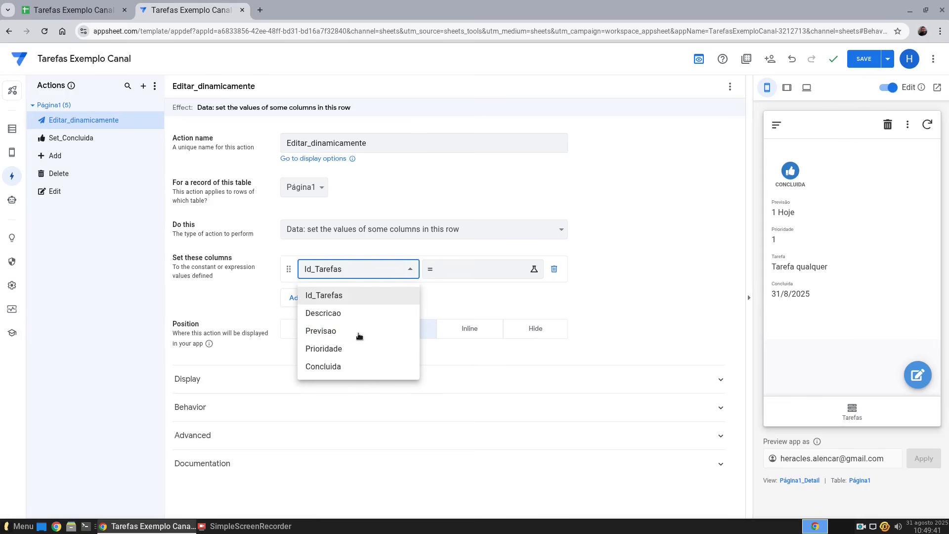
pyautogui.click(331, 332)
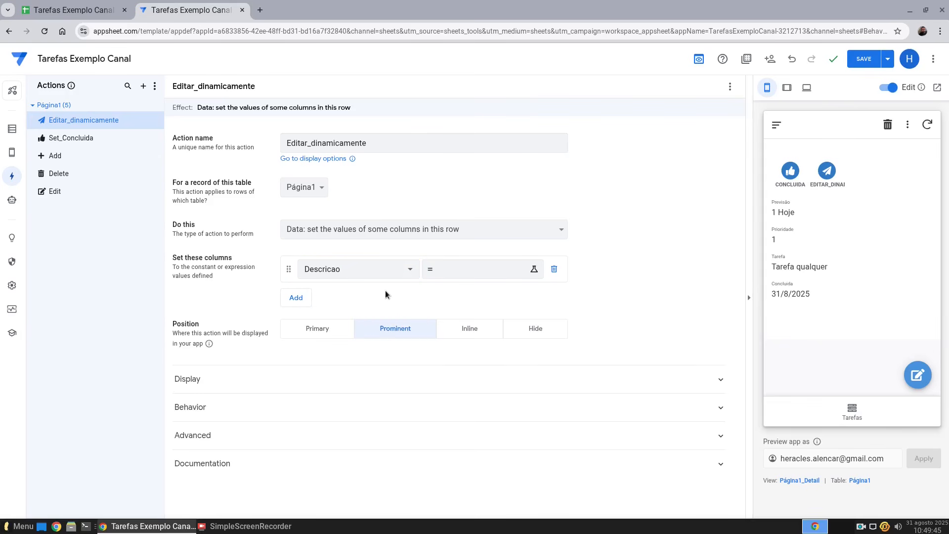
pyautogui.click(410, 270)
pyautogui.click(345, 335)
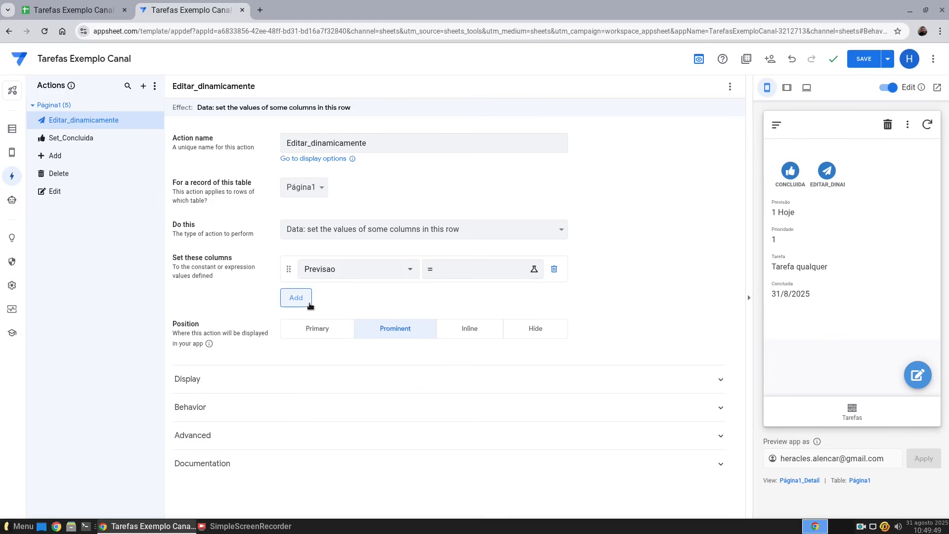
pyautogui.click(292, 298)
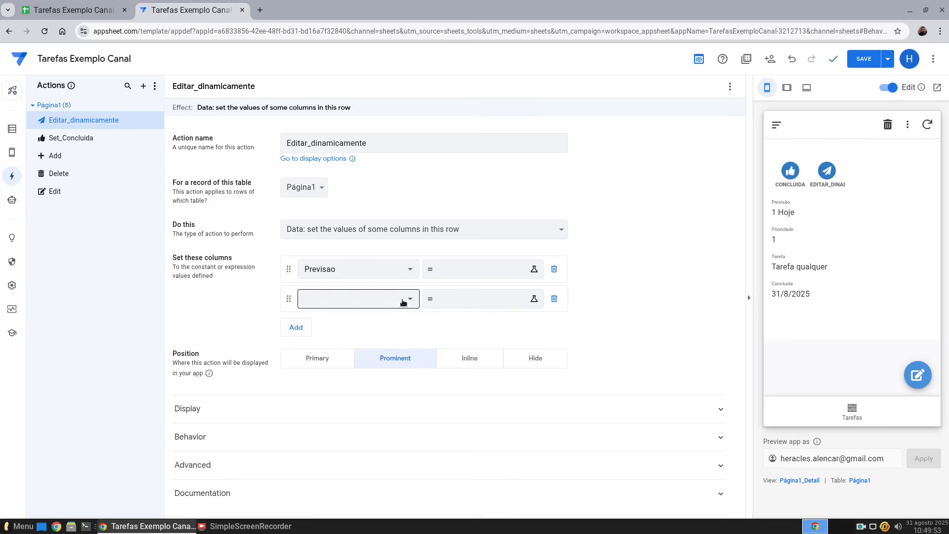
pyautogui.click(397, 299)
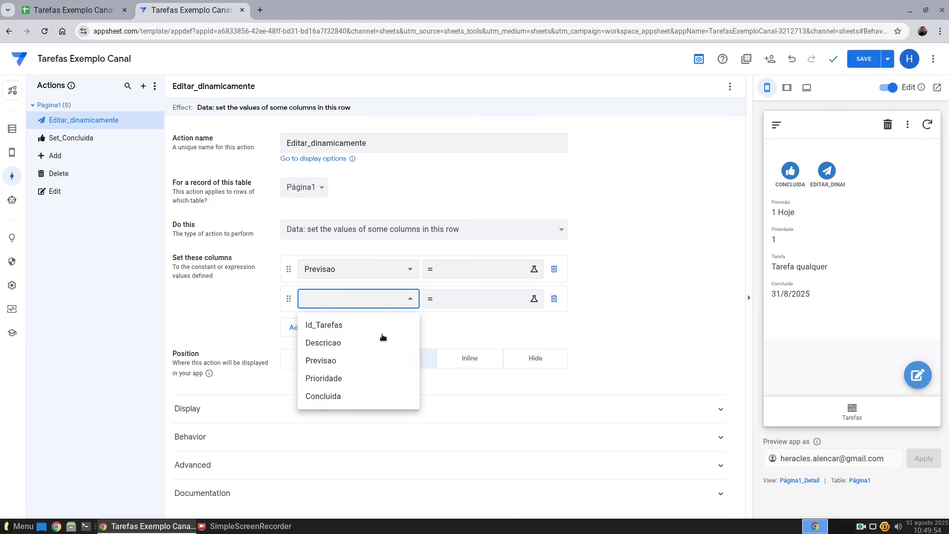
pyautogui.click(321, 378)
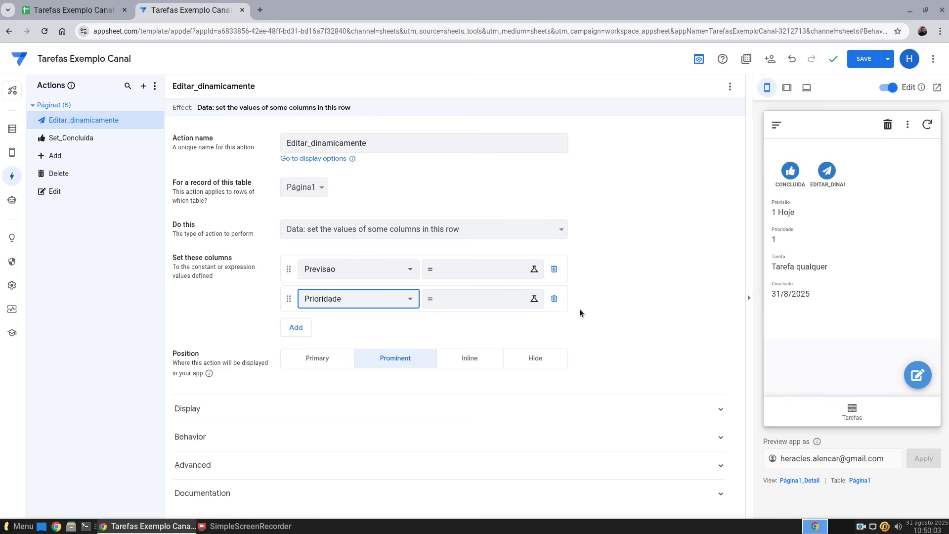
# Step: Add an input named Alterar_Previsao of type Text to the Editar_dinamicamente action
pyautogui.click(250, 467)
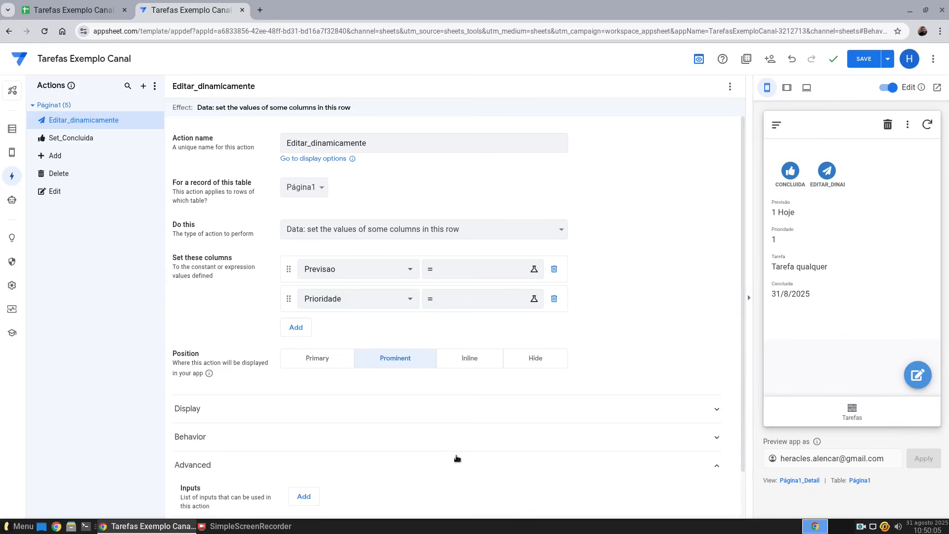
pyautogui.click(303, 440)
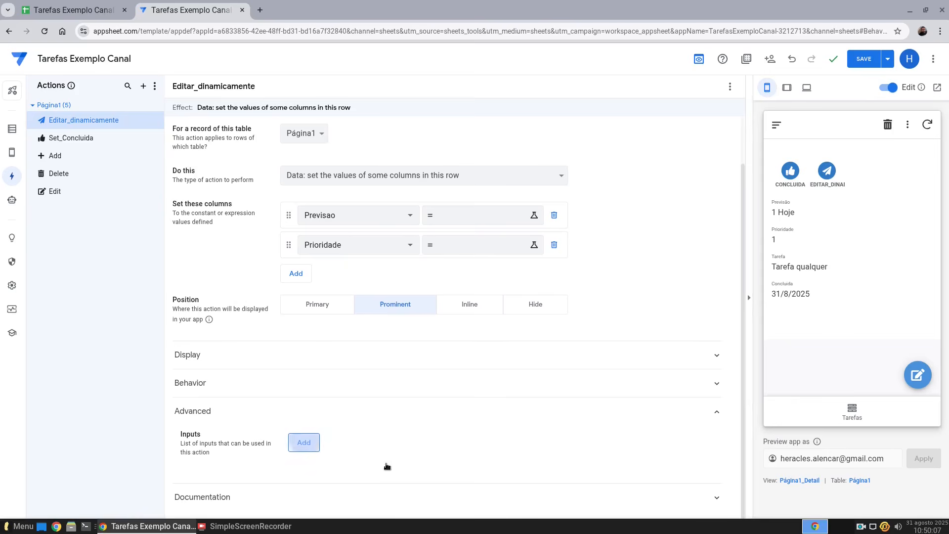
pyautogui.click(379, 463)
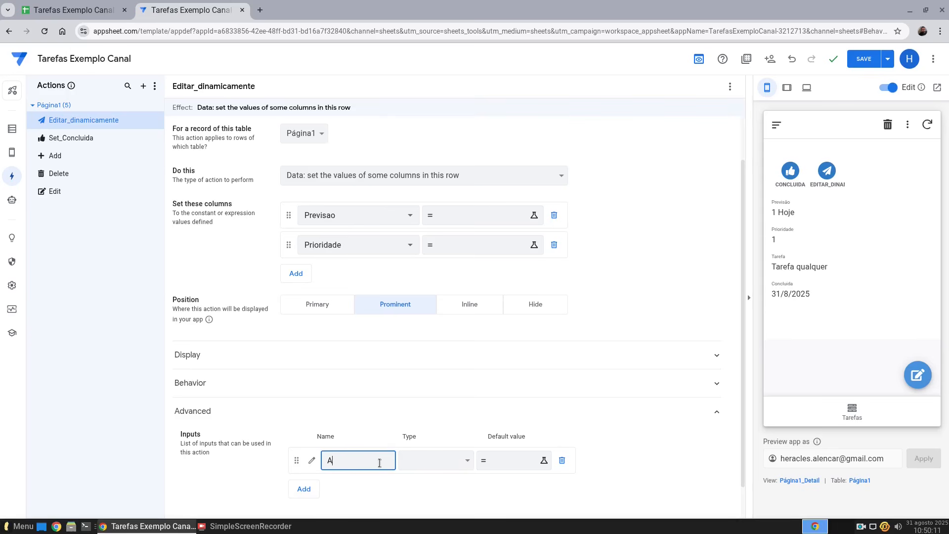
pyautogui.write('Alterar_Previsao')
pyautogui.click(415, 462)
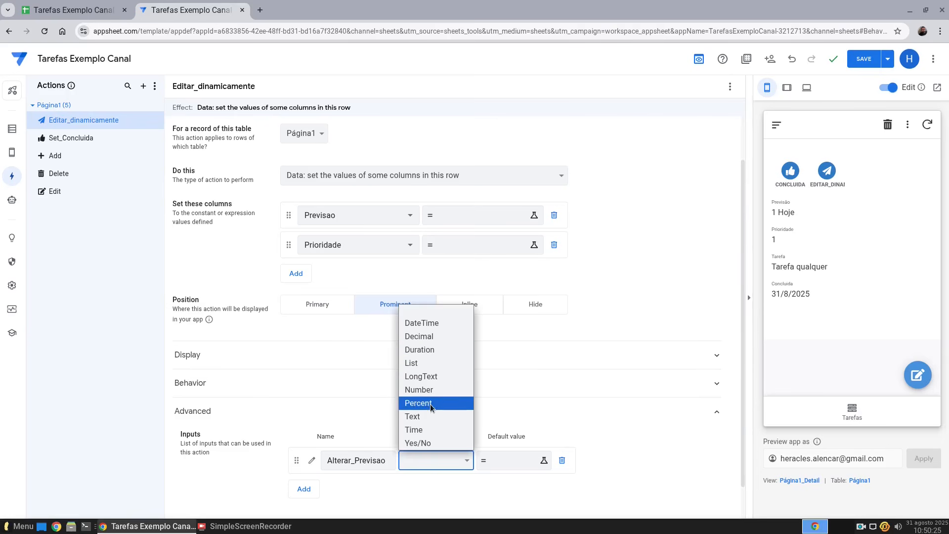
pyautogui.click(428, 418)
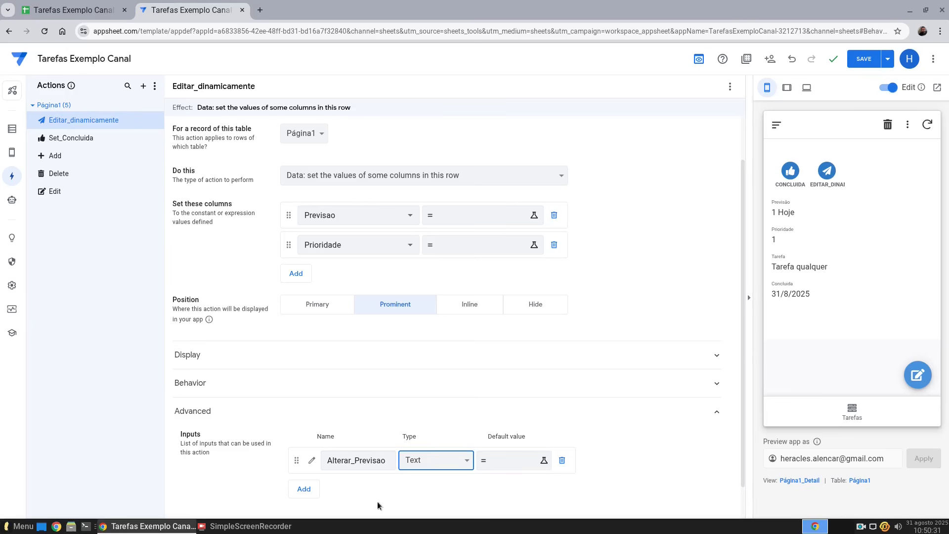
# Step: Add a second input named Alterar_Prioridade of type Number to the Editar_dinamicamente action
pyautogui.click(315, 491)
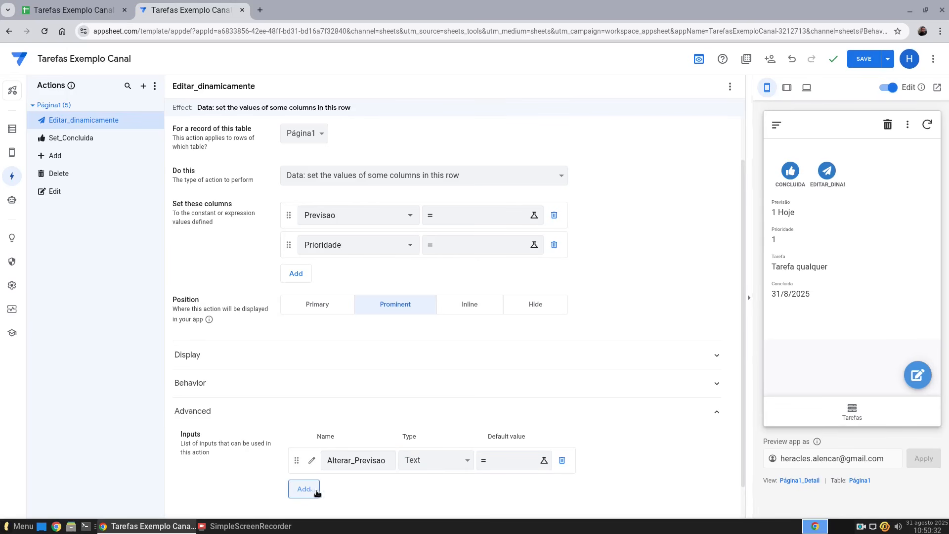
pyautogui.click(360, 488)
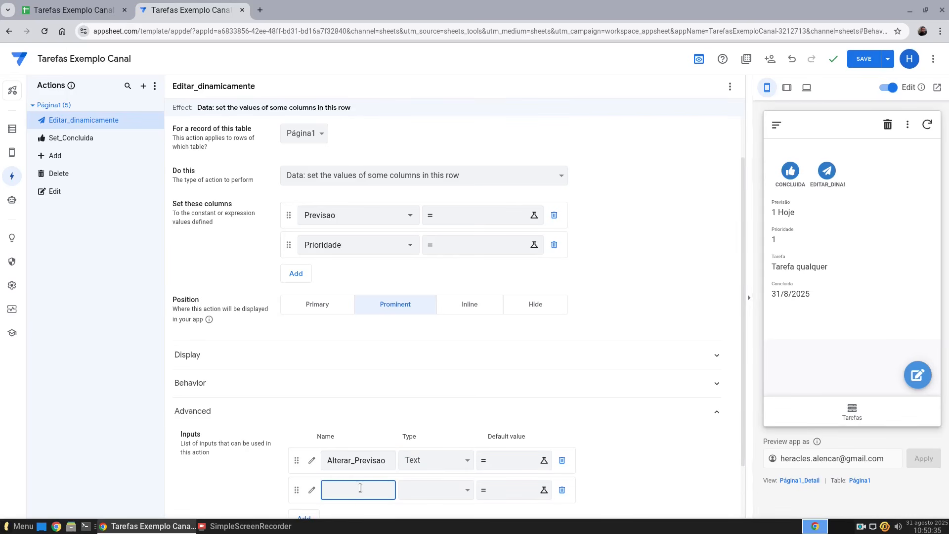
pyautogui.write('Alterar_Prioridade')
pyautogui.click(421, 491)
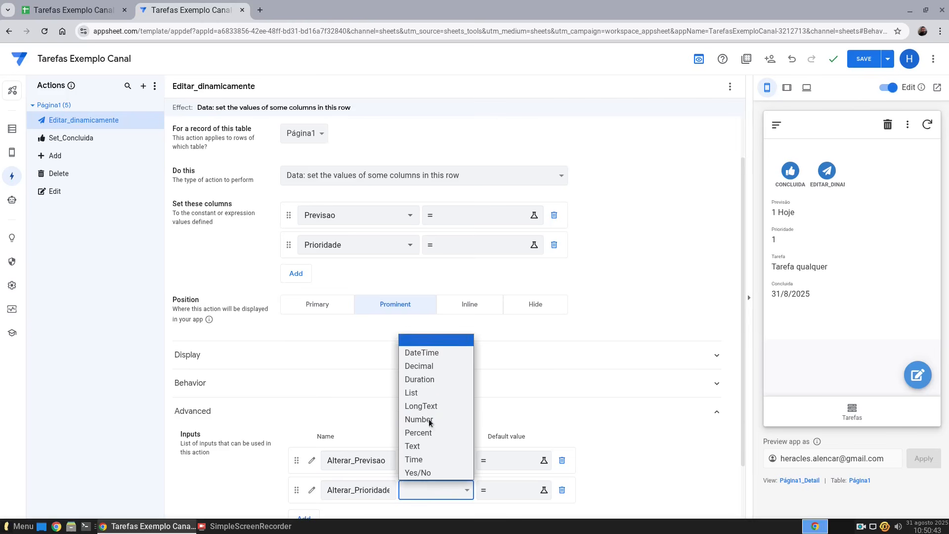
pyautogui.click(431, 417)
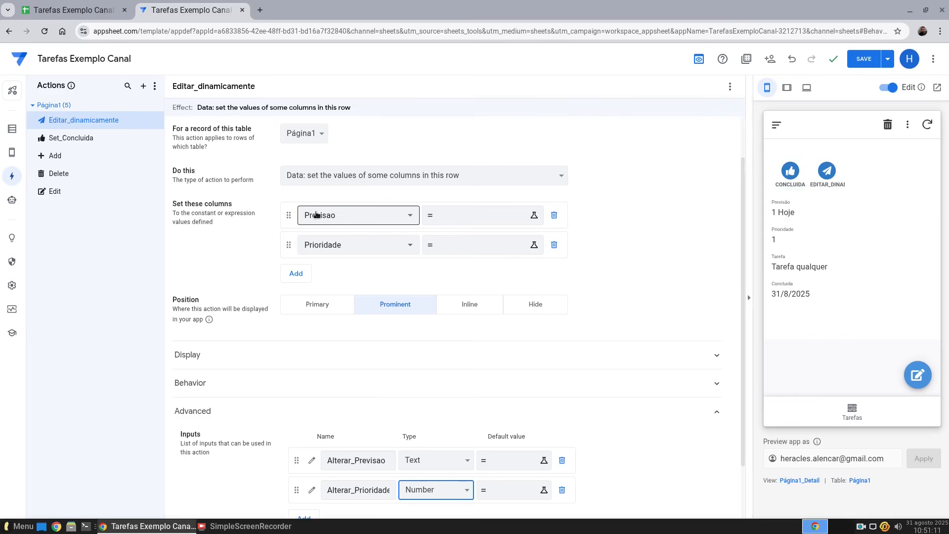
# Step: Set the action's new value for Previsao to the expression [_INPUT].[Alterar_Previsao] and save it
pyautogui.click(485, 220)
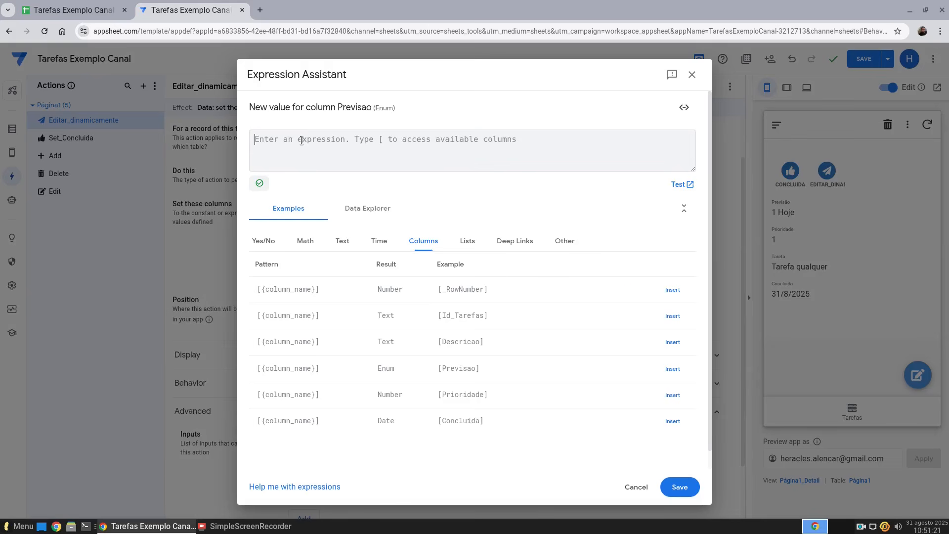
pyautogui.click(301, 140)
pyautogui.write('[_')
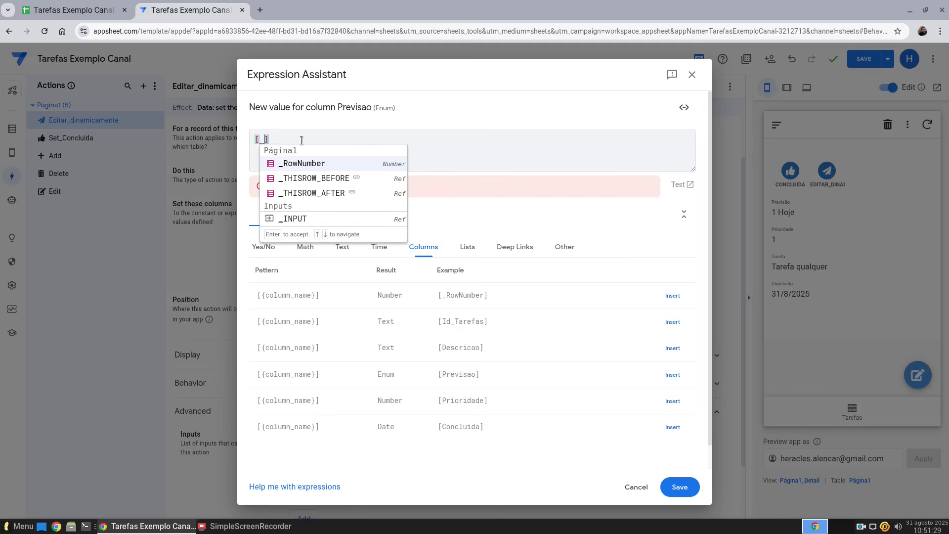
pyautogui.click(289, 221)
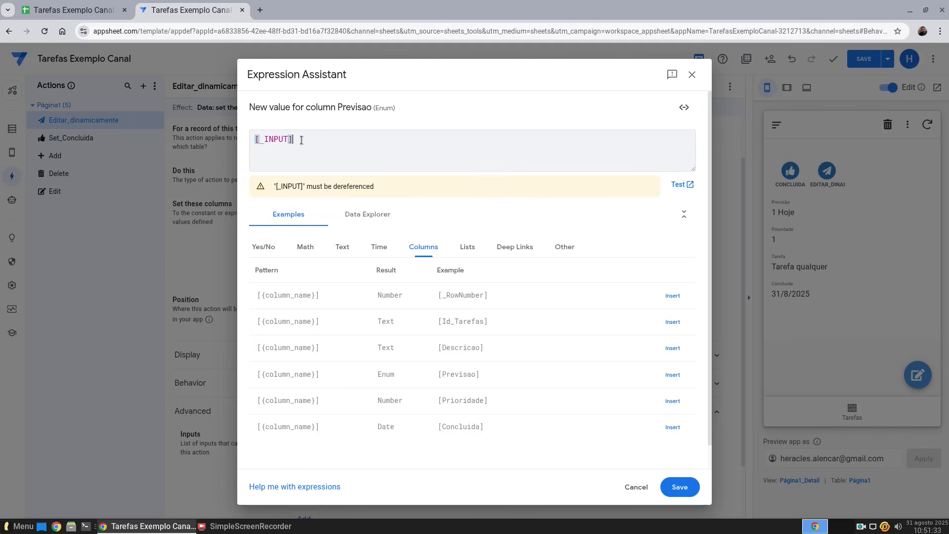
pyautogui.write('.[')
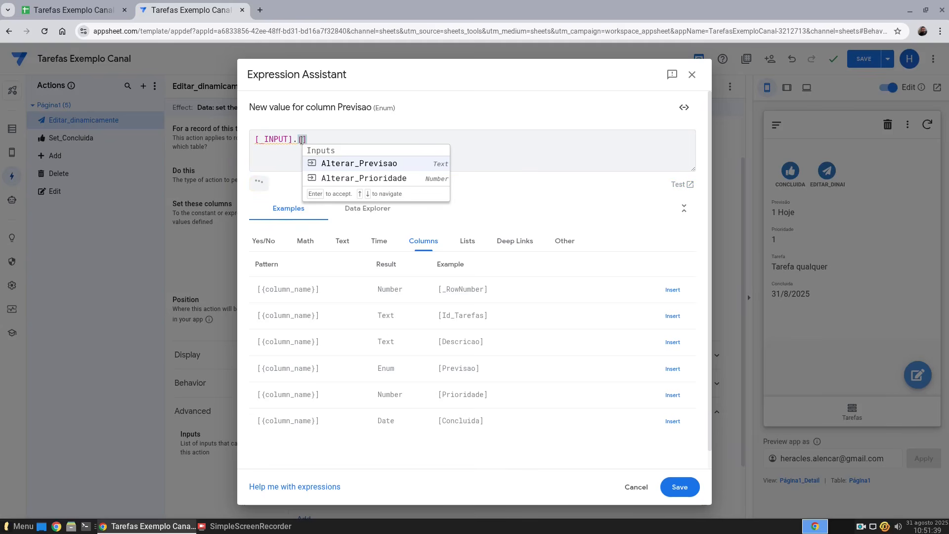
pyautogui.press('Down')
pyautogui.press('Up')
pyautogui.press('Down')
pyautogui.press('Up')
pyautogui.press('Down')
pyautogui.press('Up')
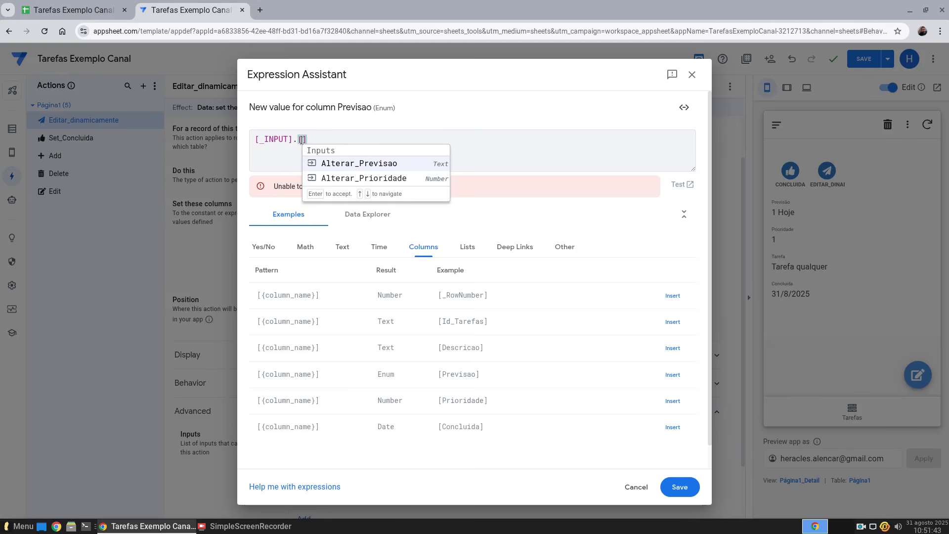
pyautogui.press('Return')
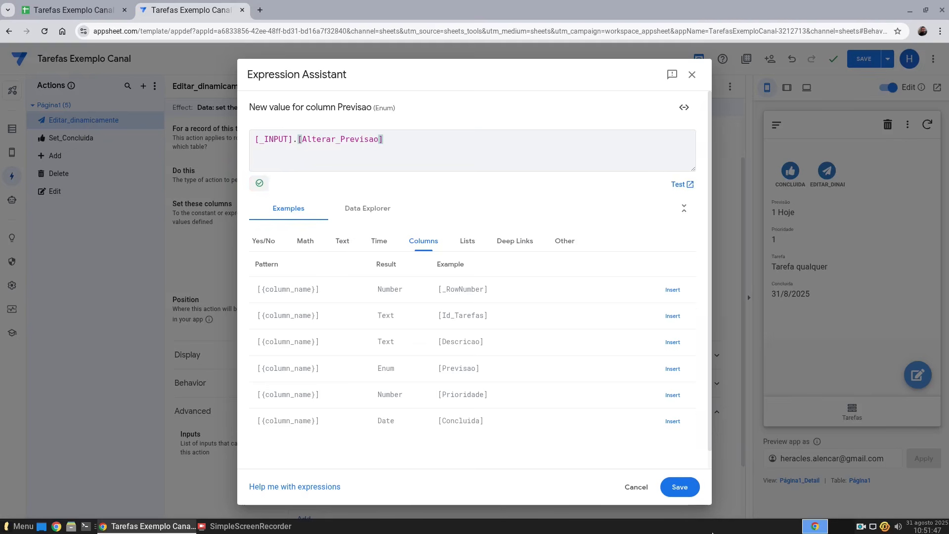
pyautogui.click(677, 486)
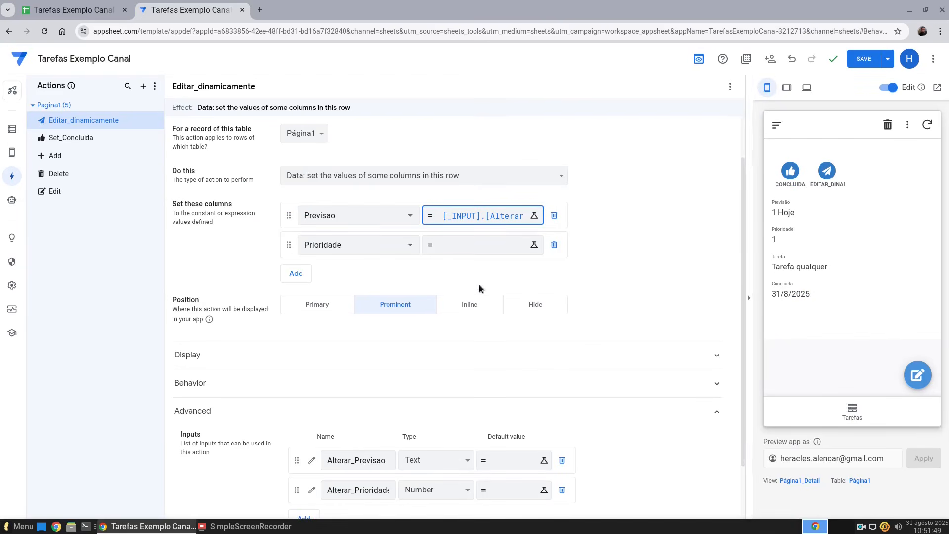
# Step: Set the action's new value for Prioridade to the expression [_INPUT].[Alterar_Prioridade] and save it
pyautogui.click(456, 246)
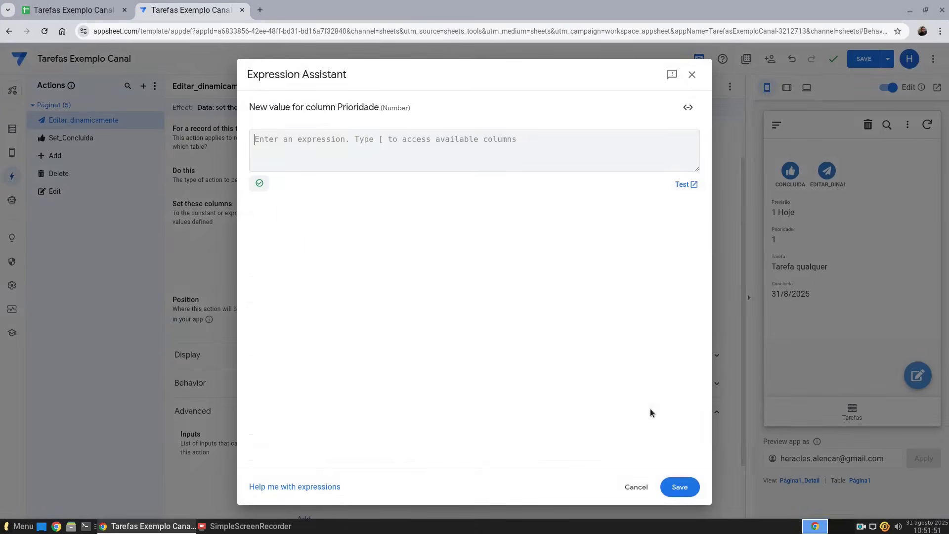
pyautogui.write('[')
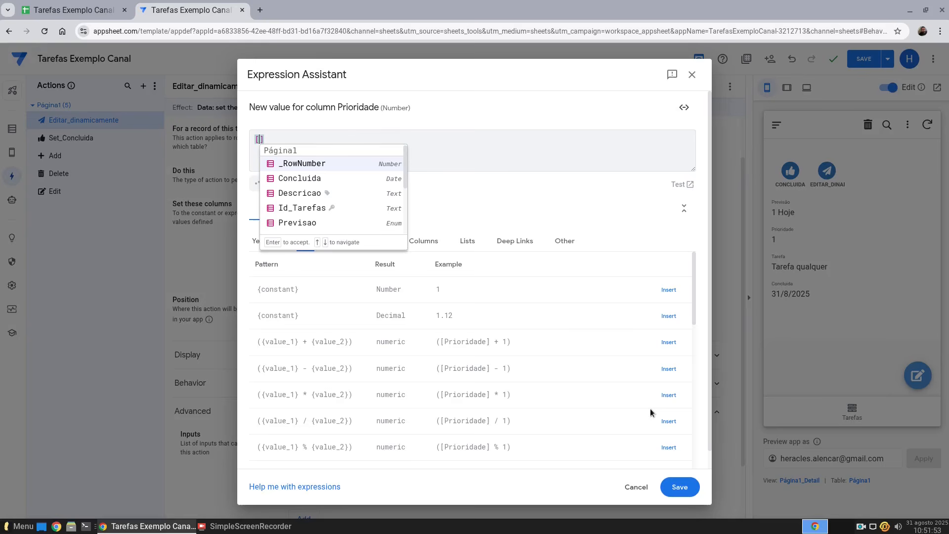
pyautogui.write('_')
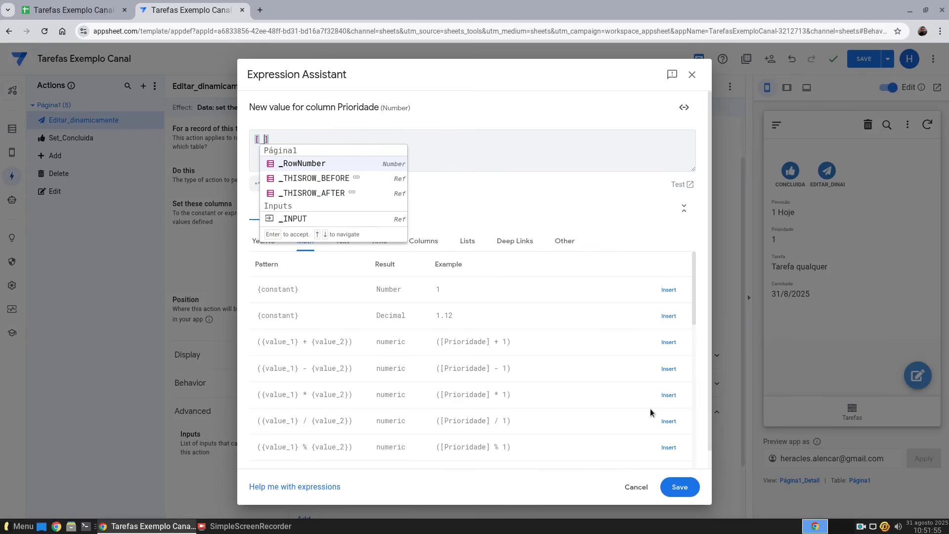
pyautogui.write('in')
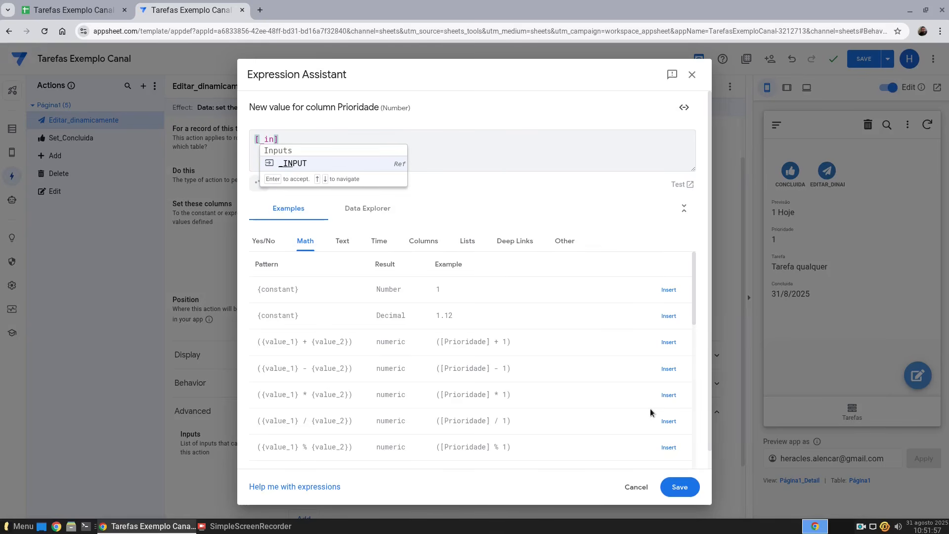
pyautogui.press('BackSpace')
pyautogui.press('BackSpace')
pyautogui.press('BackSpace')
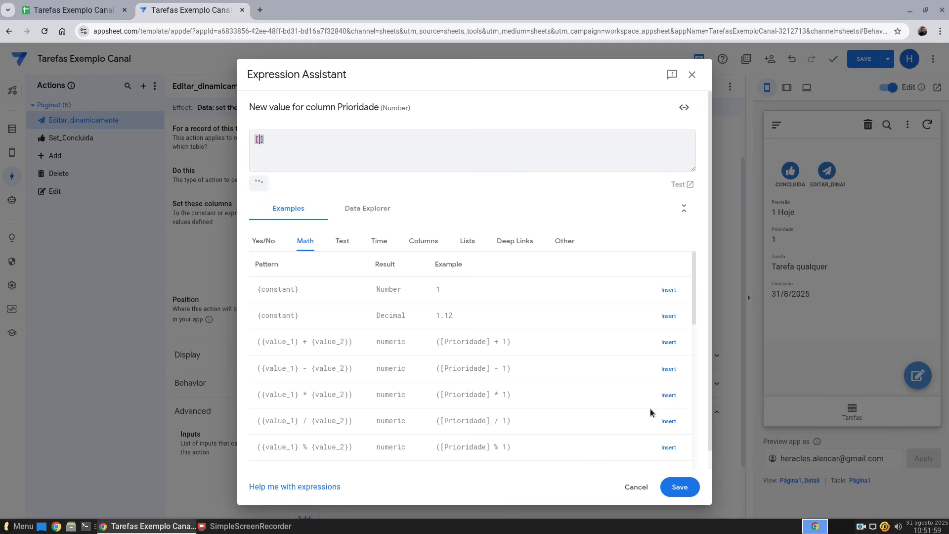
pyautogui.write('inpu')
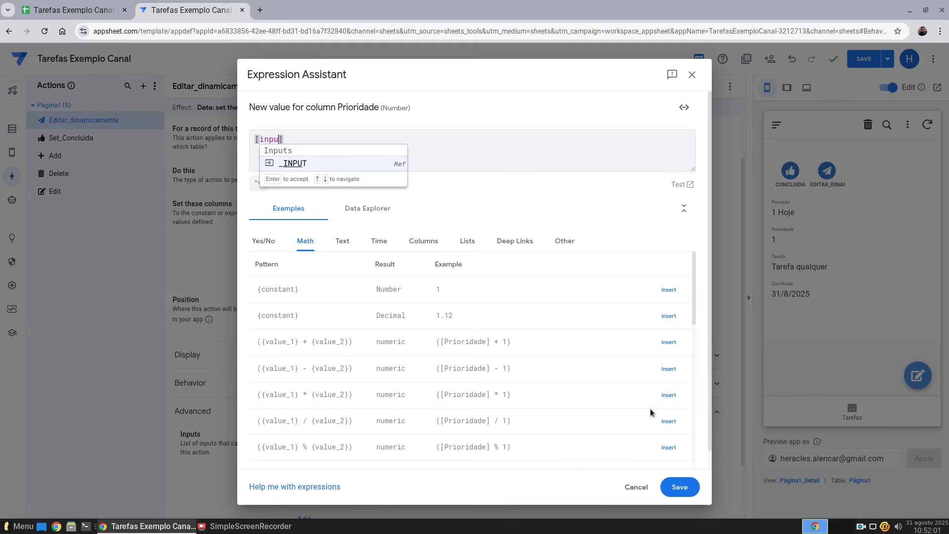
pyautogui.click(316, 167)
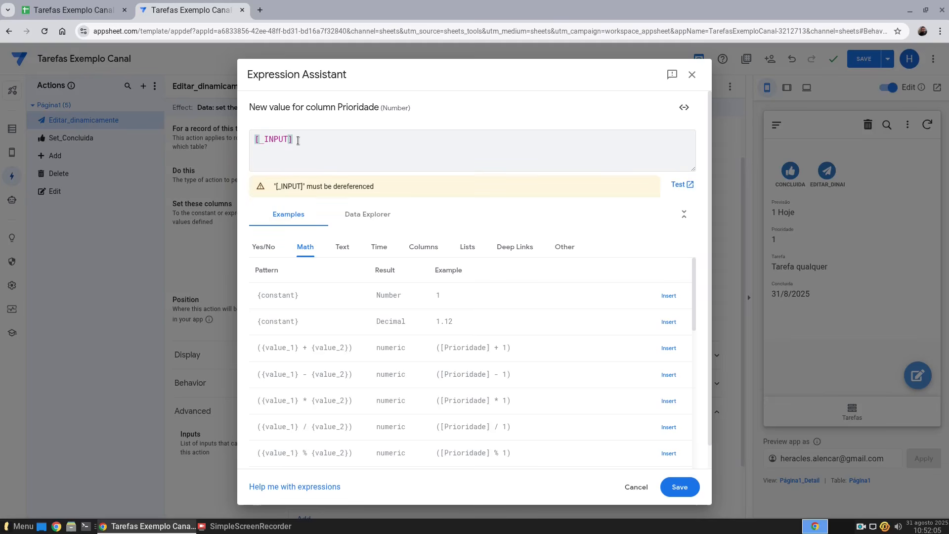
pyautogui.write('.[')
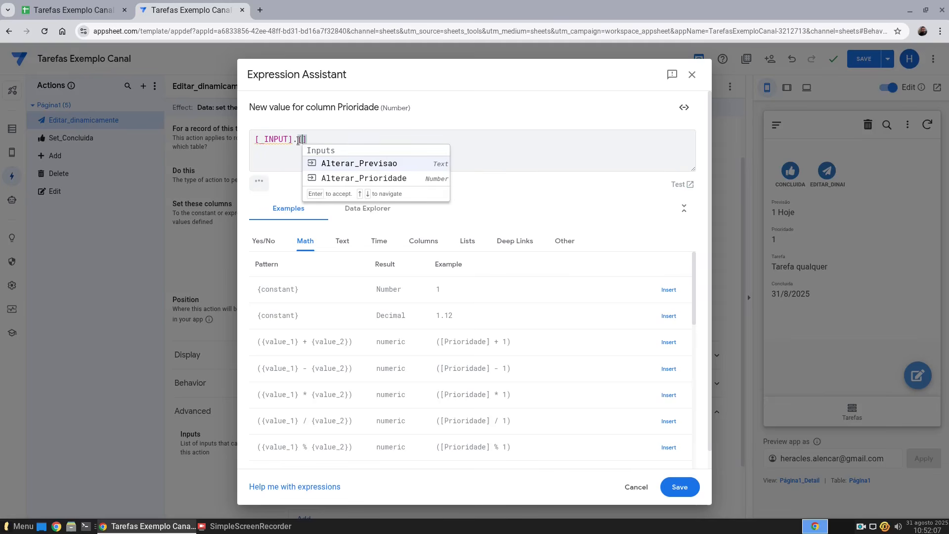
pyautogui.press('Down')
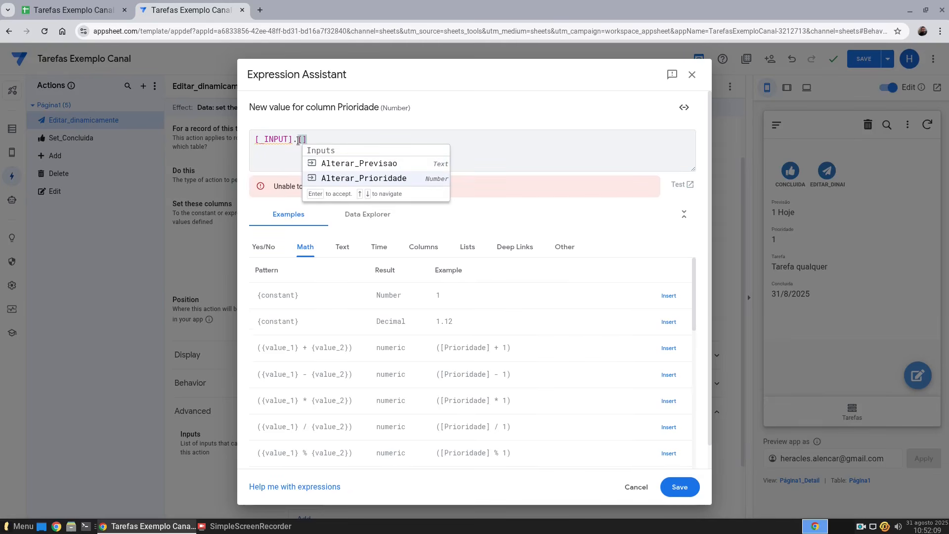
pyautogui.press('Return')
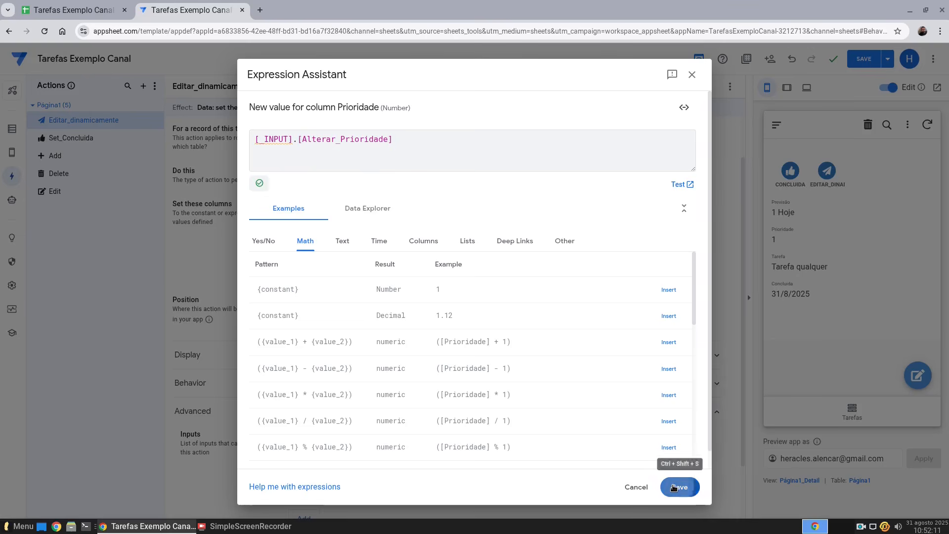
pyautogui.click(675, 489)
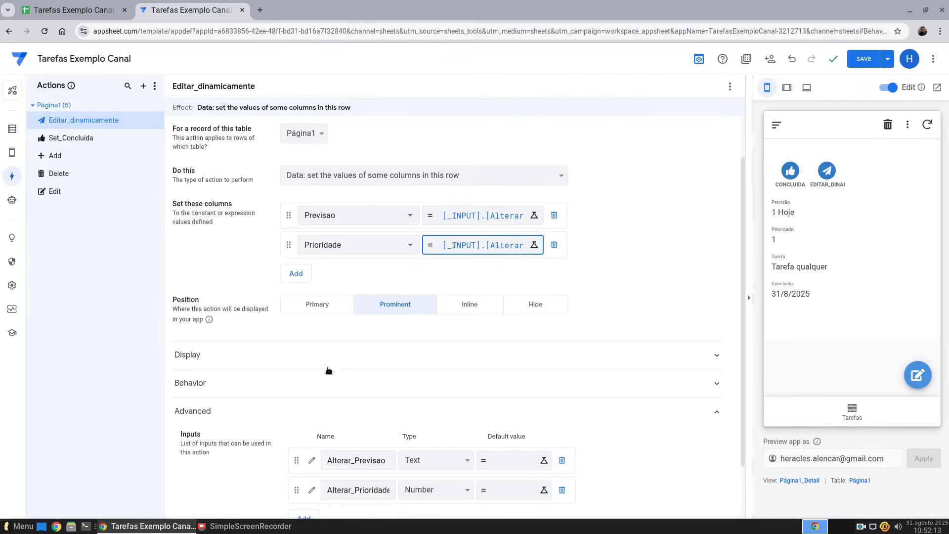
# Step: Give the Editar_dinamicamente action the display name Editar Dinamicamente and check its label in the app preview
pyautogui.click(490, 366)
pyautogui.click(422, 392)
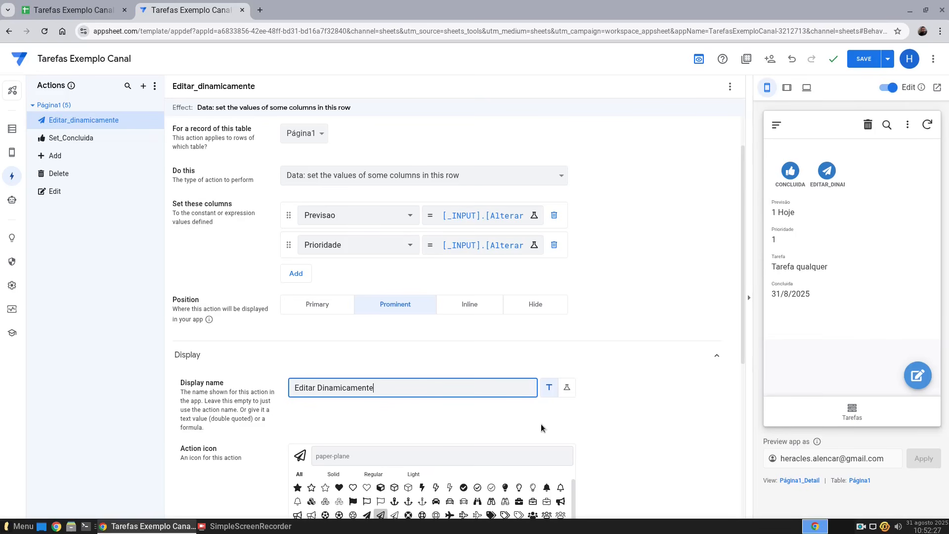
pyautogui.click(831, 178)
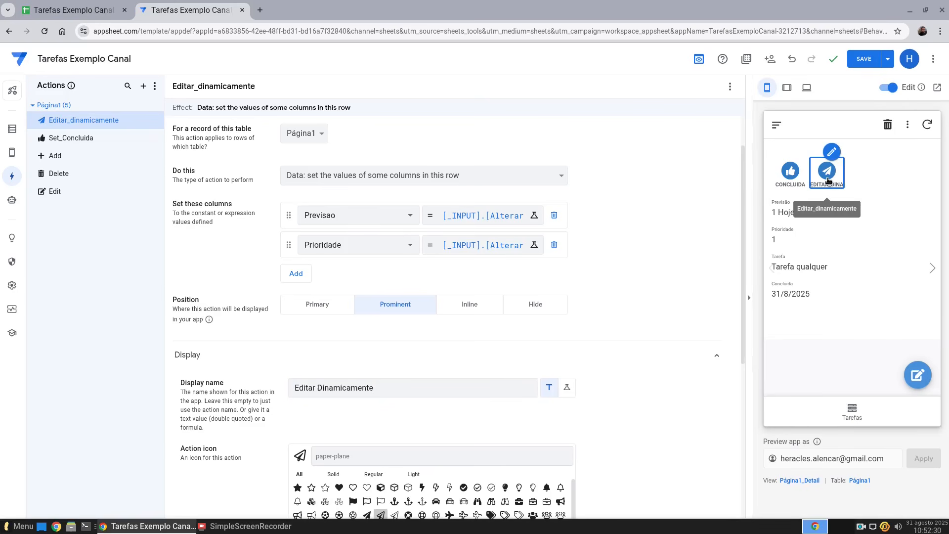
pyautogui.click(827, 214)
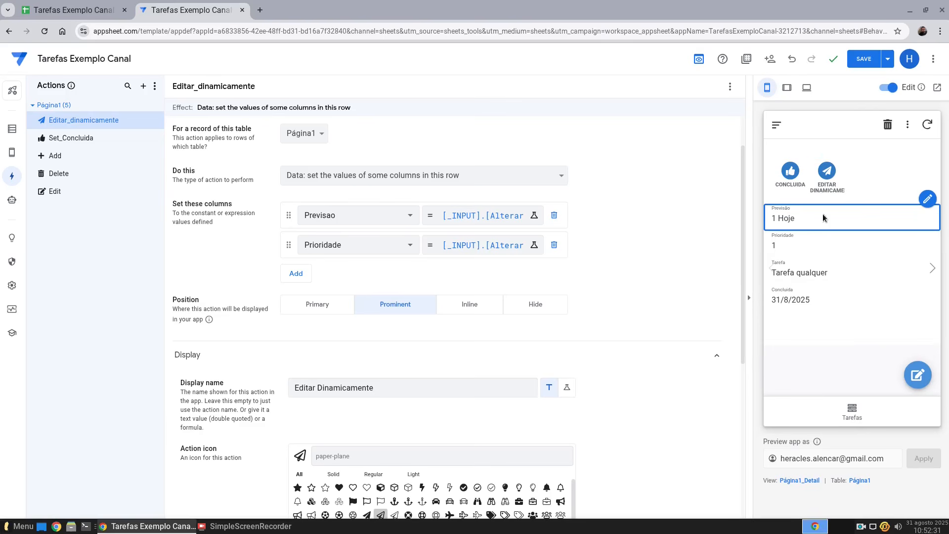
pyautogui.click(826, 178)
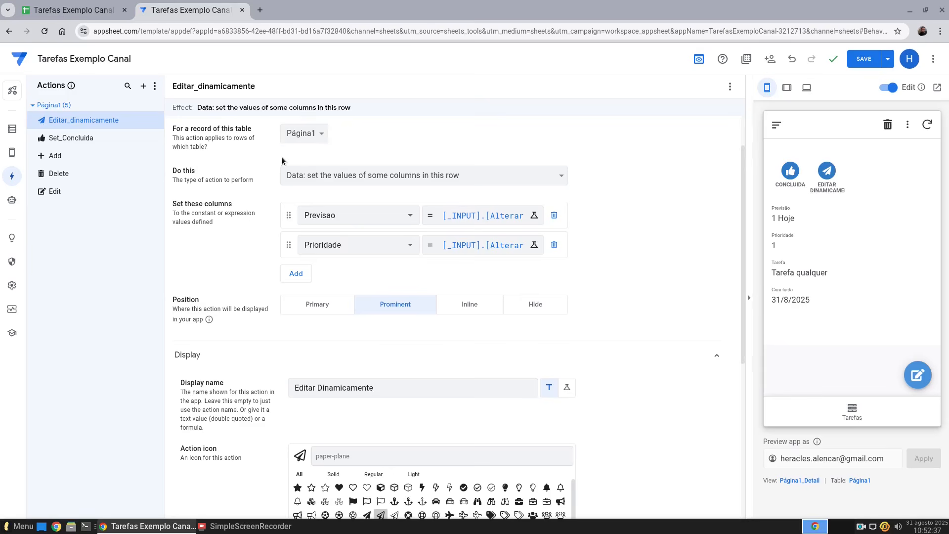
# Step: Search the action icons for "chang" and assign the solid up-and-down arrows icon to Editar_dinamicamente
pyautogui.scroll(1, 283, 160)
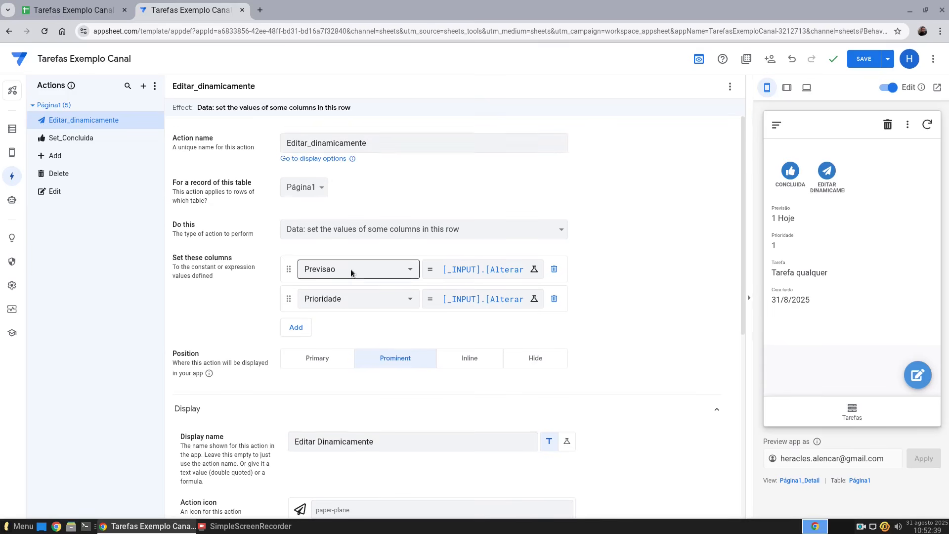
pyautogui.scroll(-4, 354, 269)
pyautogui.click(350, 334)
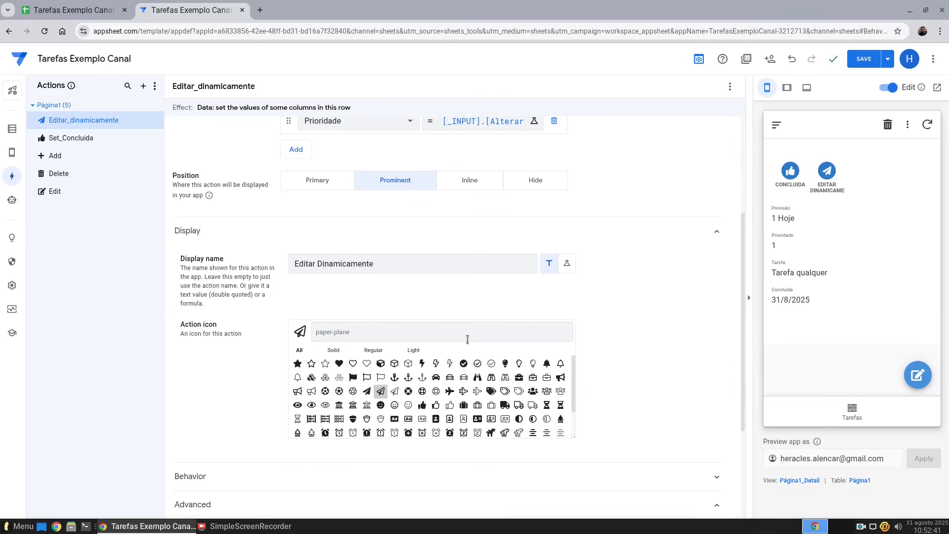
pyautogui.write('chag')
pyautogui.write('ng')
pyautogui.click(333, 350)
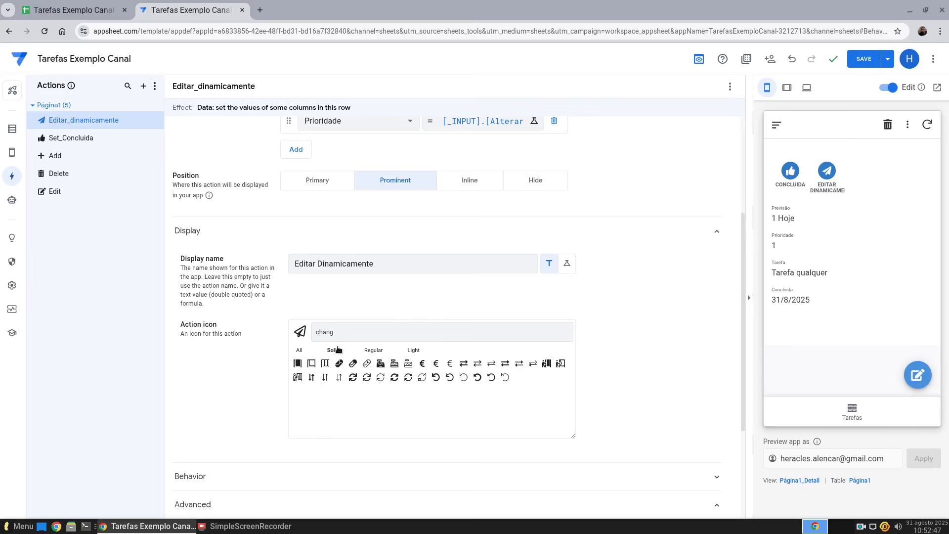
pyautogui.click(394, 364)
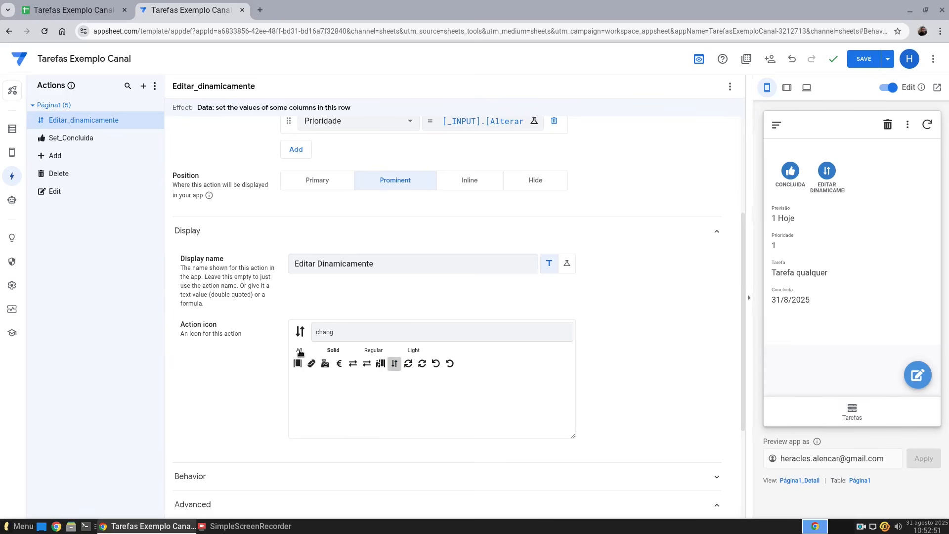
pyautogui.scroll(3, 300, 353)
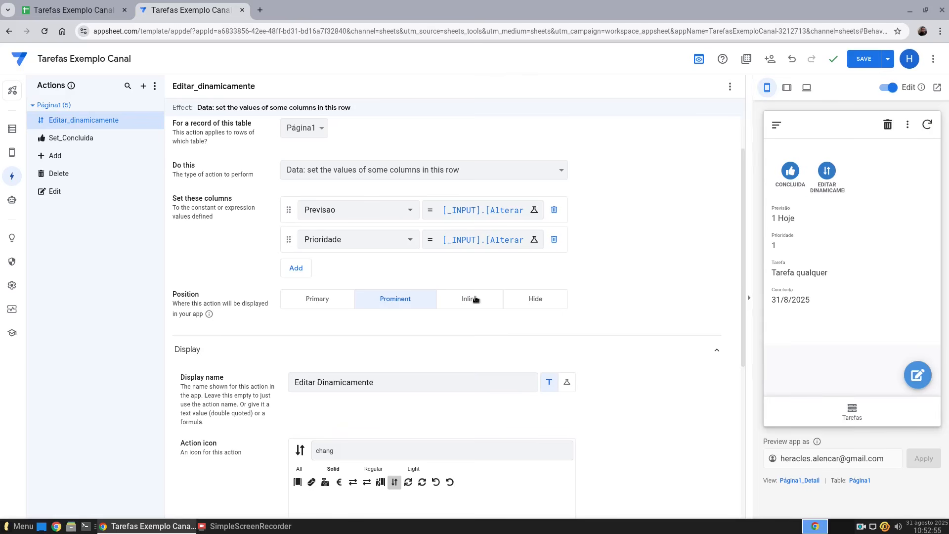
# Step: Add Editar_dinamicamente to the Tasks view's action bar and place it first, ahead of Set_Concluida
pyautogui.click(852, 424)
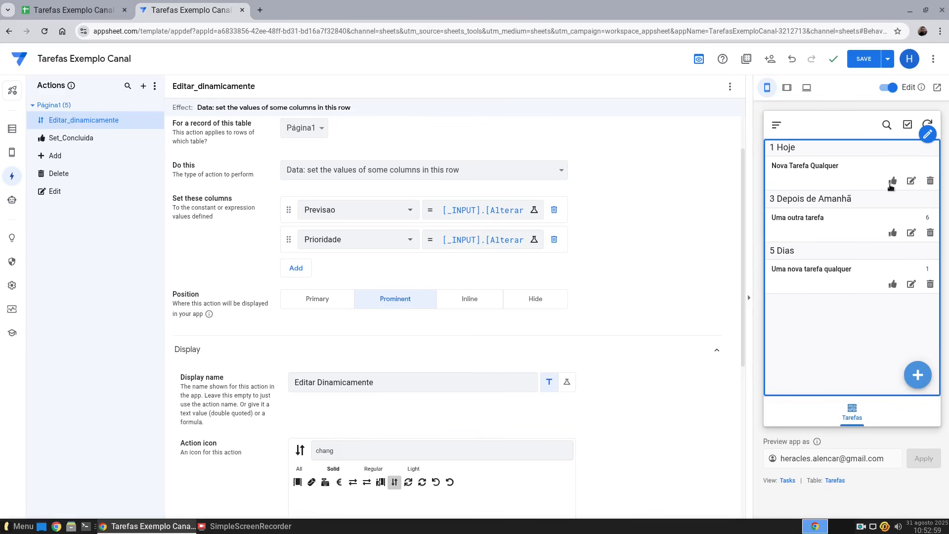
pyautogui.click(790, 481)
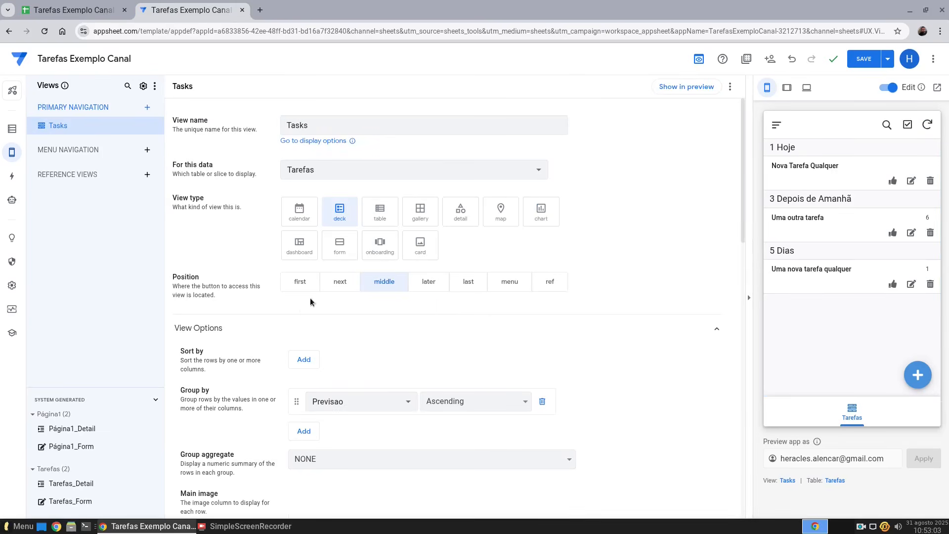
pyautogui.scroll(-5, 370, 410)
pyautogui.scroll(-6, 370, 413)
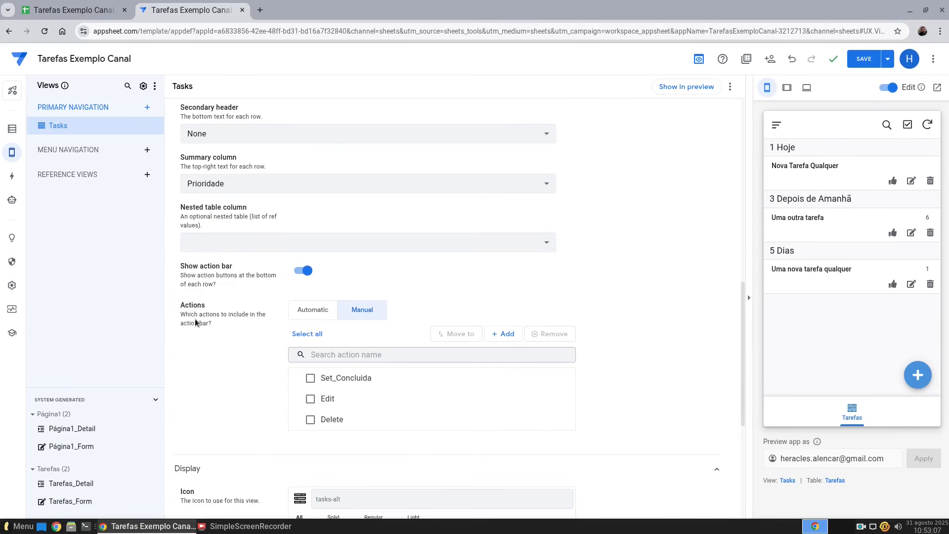
pyautogui.click(505, 334)
pyautogui.click(496, 385)
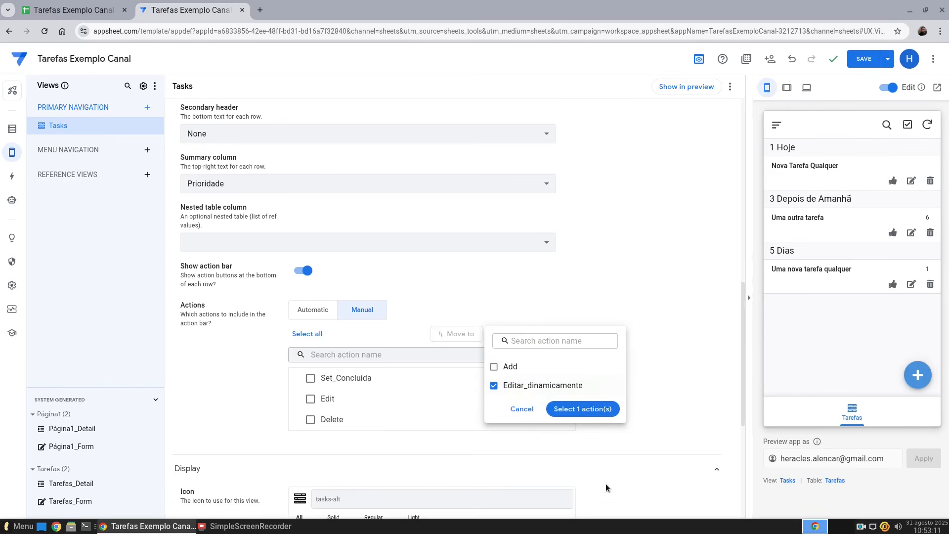
pyautogui.click(606, 410)
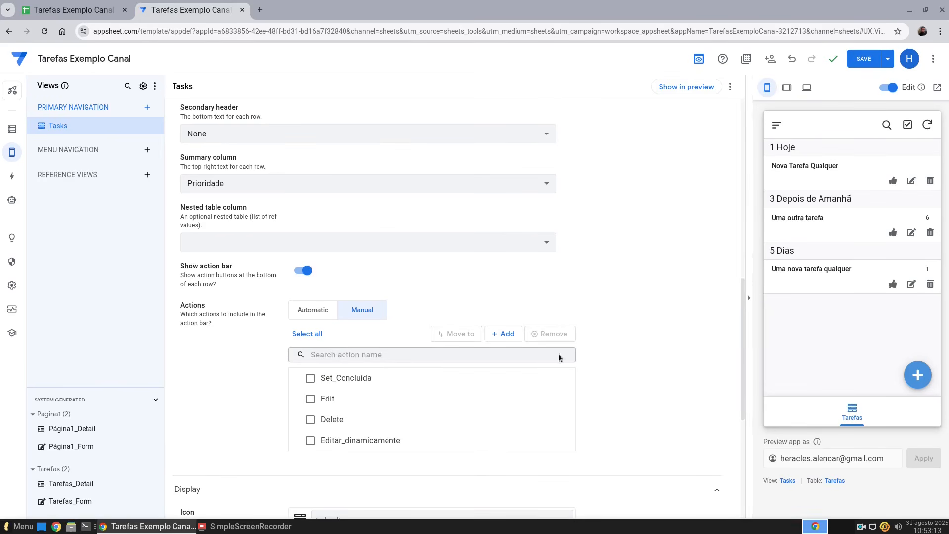
pyautogui.moveTo(293, 440); pyautogui.dragTo(299, 375)
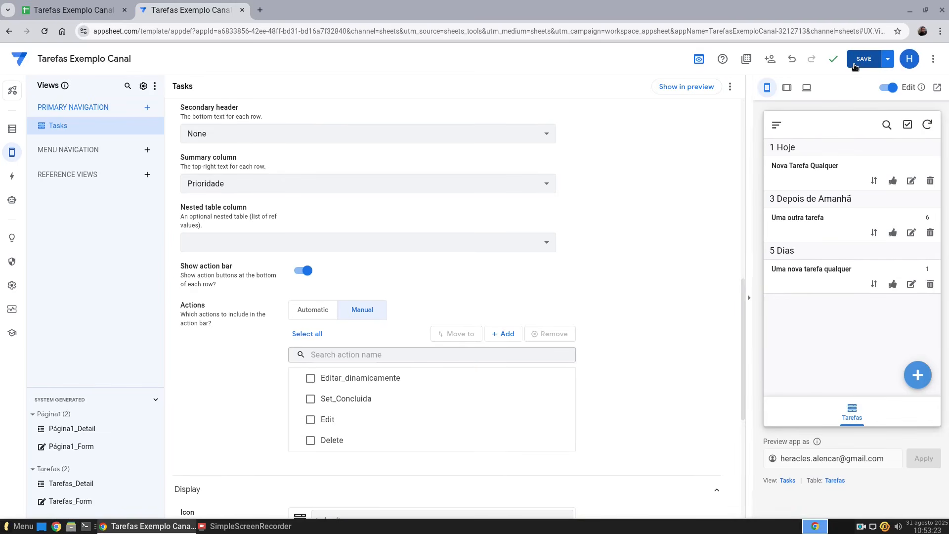
# Step: Run Editar Dinamicamente on Nova Tarefa Qualquer with Prioridade 2 and Previsão 7 Dias, then save the app
pyautogui.moveTo(875, 180)
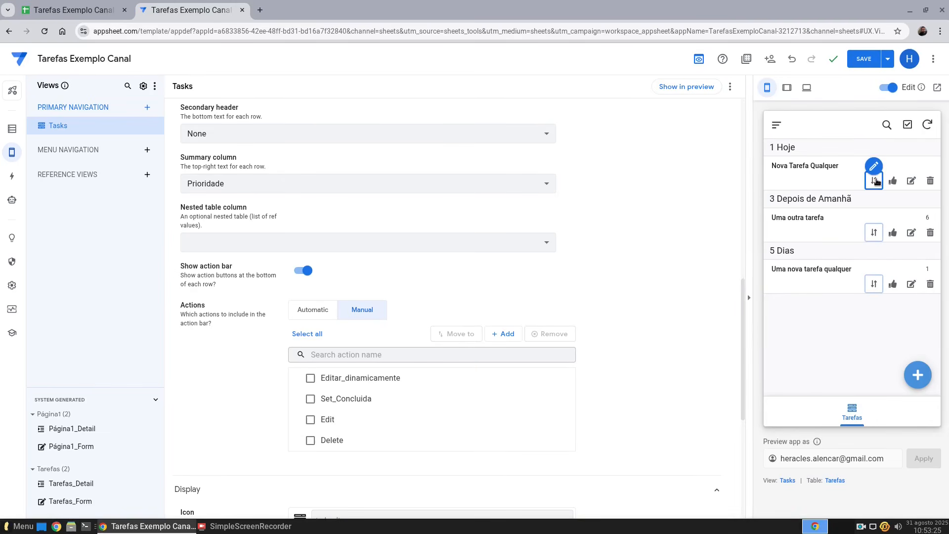
pyautogui.click(875, 180)
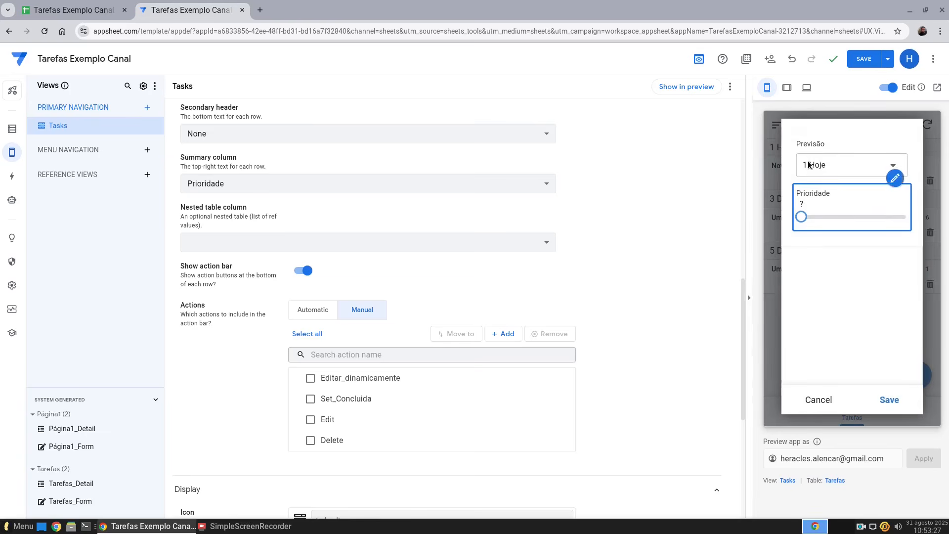
pyautogui.moveTo(826, 167)
pyautogui.moveTo(801, 217)
pyautogui.mouseDown()
pyautogui.moveTo(837, 217)
pyautogui.moveTo(809, 219)
pyautogui.mouseUp()
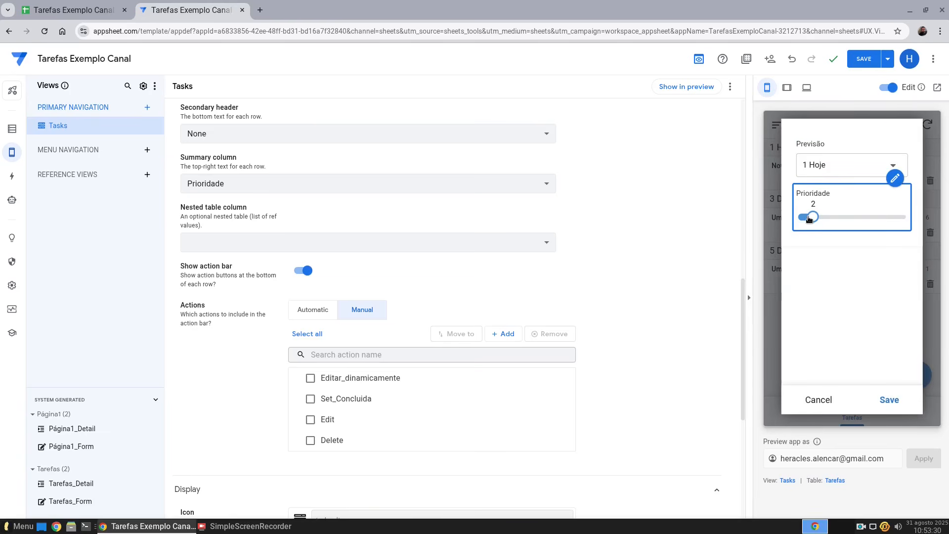
pyautogui.click(829, 167)
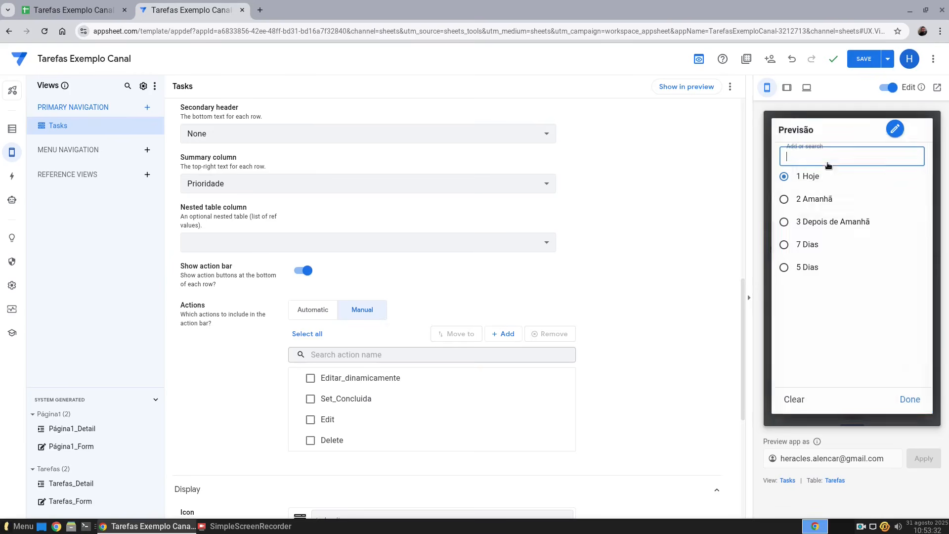
pyautogui.click(811, 245)
pyautogui.click(913, 401)
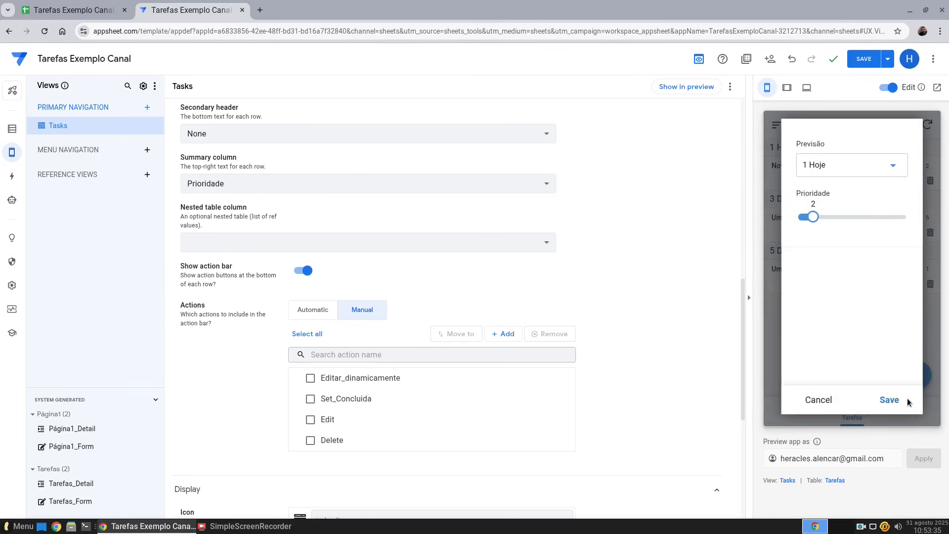
pyautogui.click(890, 400)
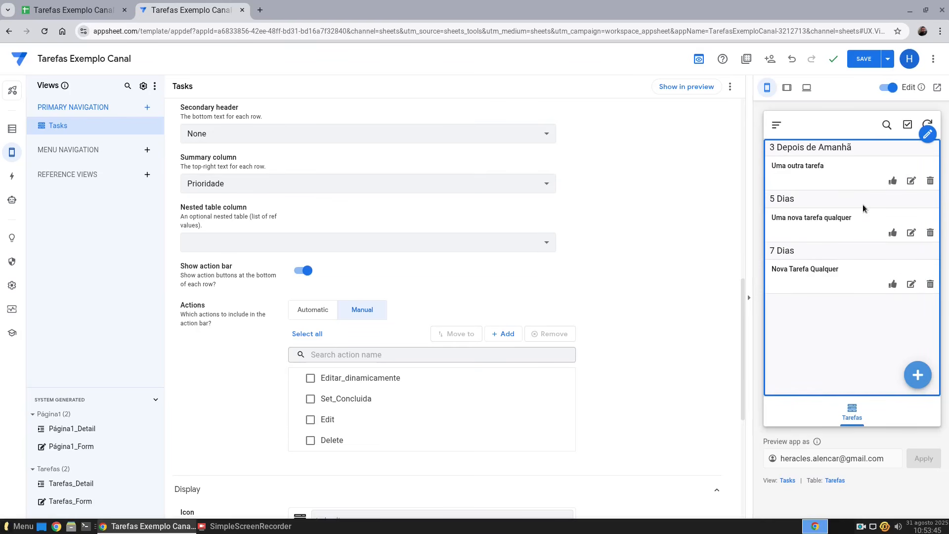
pyautogui.click(855, 60)
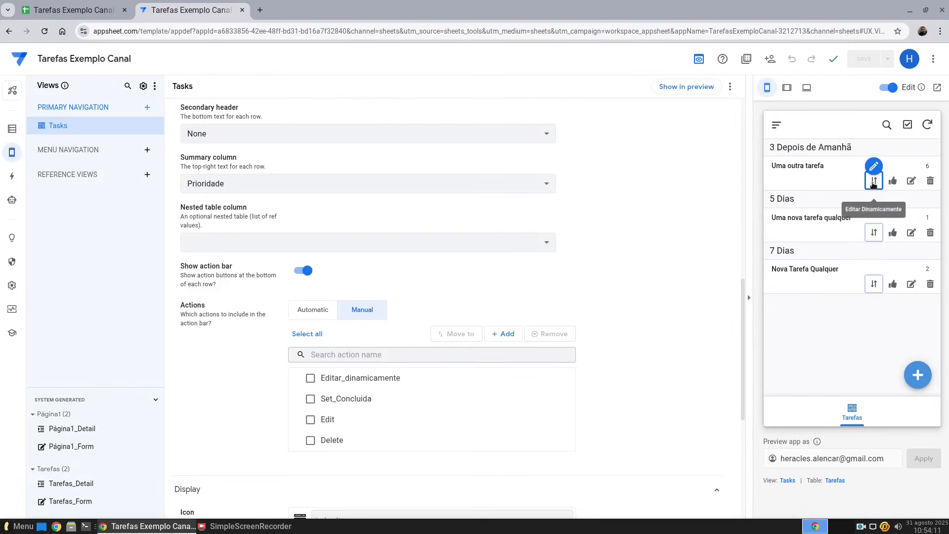
# Step: Run Editar Dinamicamente on Uma outra tarefa with Previsão 2 Amanhã and Prioridade 10, and save the entry
pyautogui.click(873, 182)
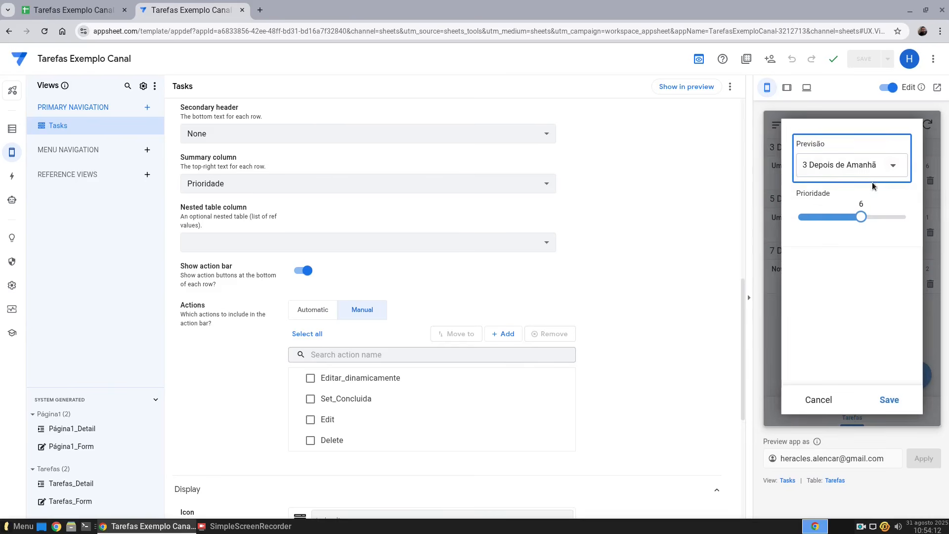
pyautogui.click(822, 167)
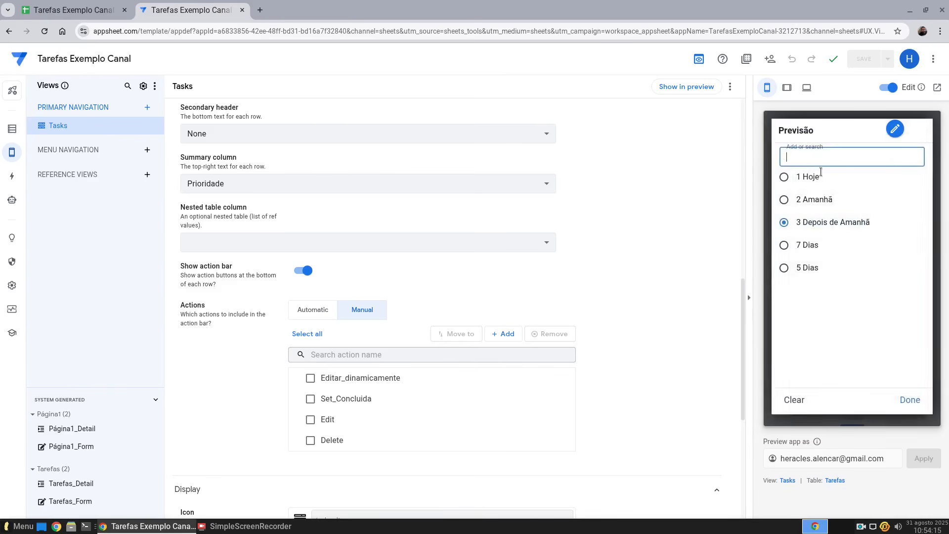
pyautogui.click(795, 200)
pyautogui.moveTo(862, 218); pyautogui.dragTo(913, 225)
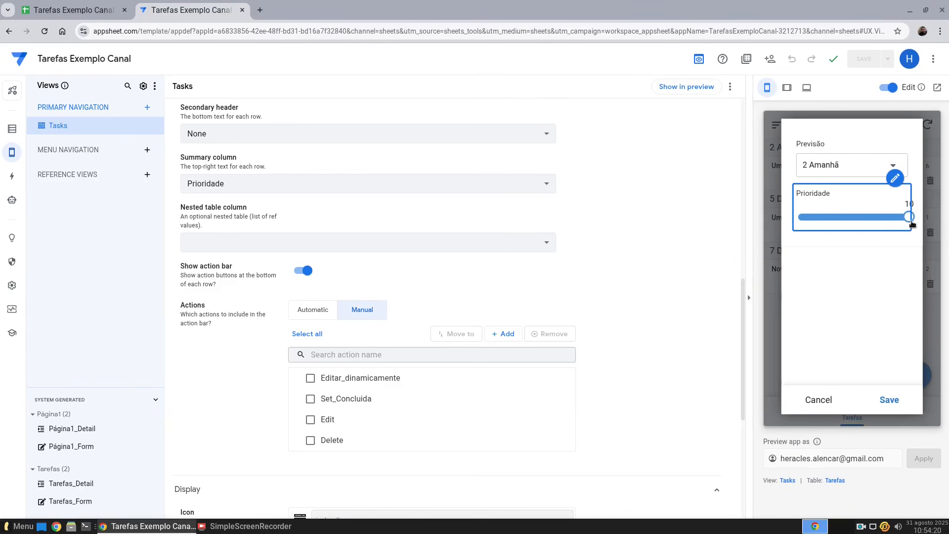
pyautogui.click(890, 400)
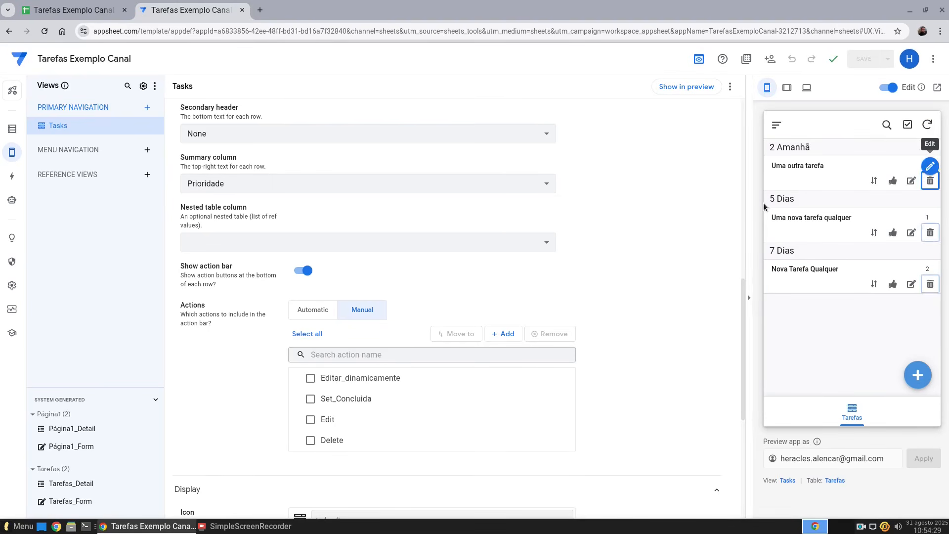
# Step: Run Editar Dinamicamente on Uma nova tarefa qualquer with Previsão 1 Hoje and Prioridade 9, and save the entry
pyautogui.click(874, 236)
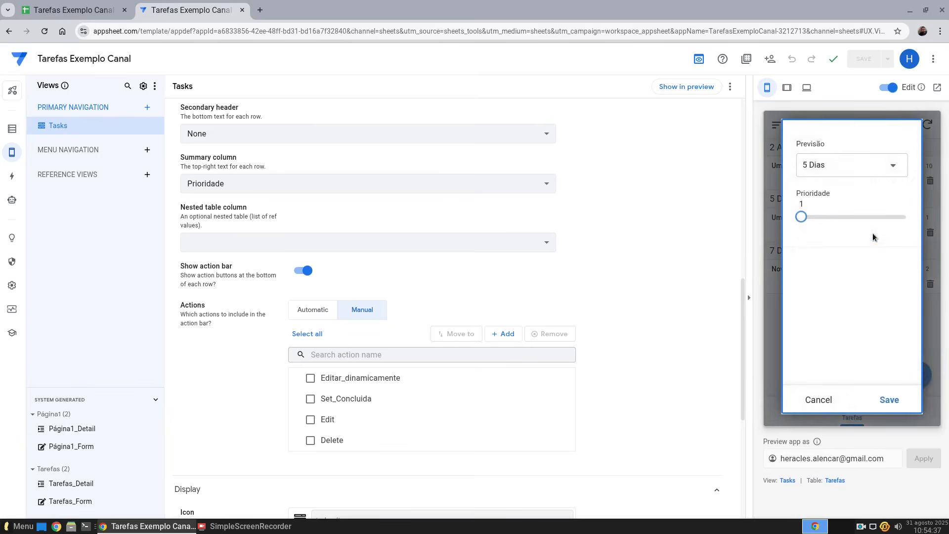
pyautogui.click(819, 217)
pyautogui.click(843, 166)
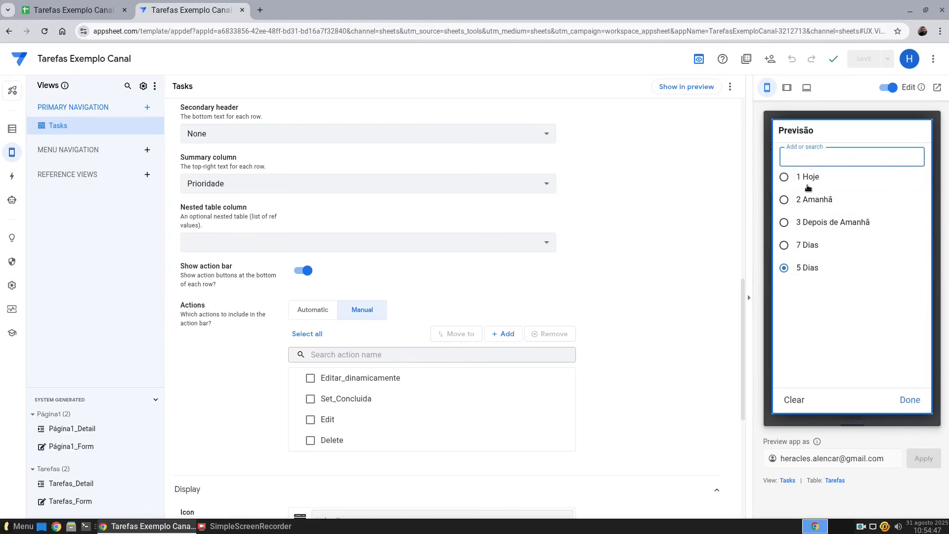
pyautogui.press('Escape')
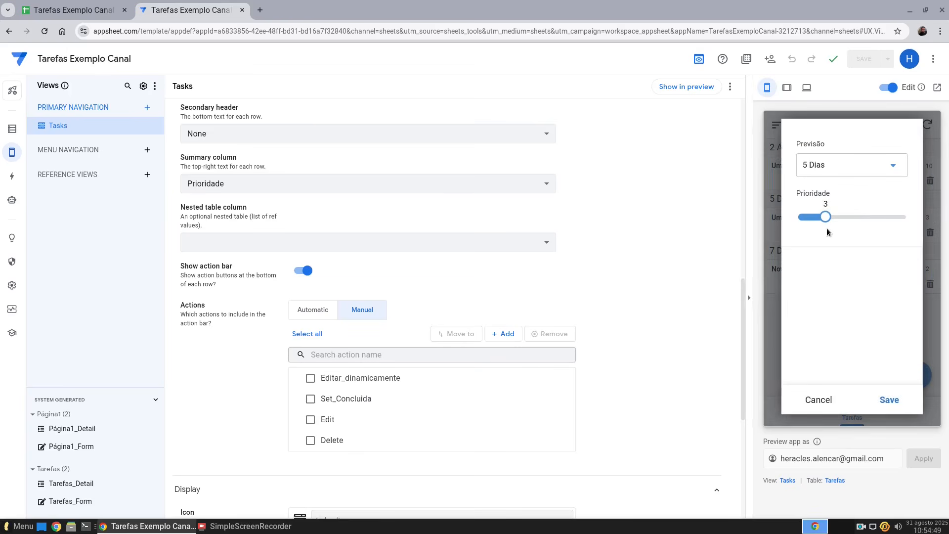
pyautogui.click(897, 219)
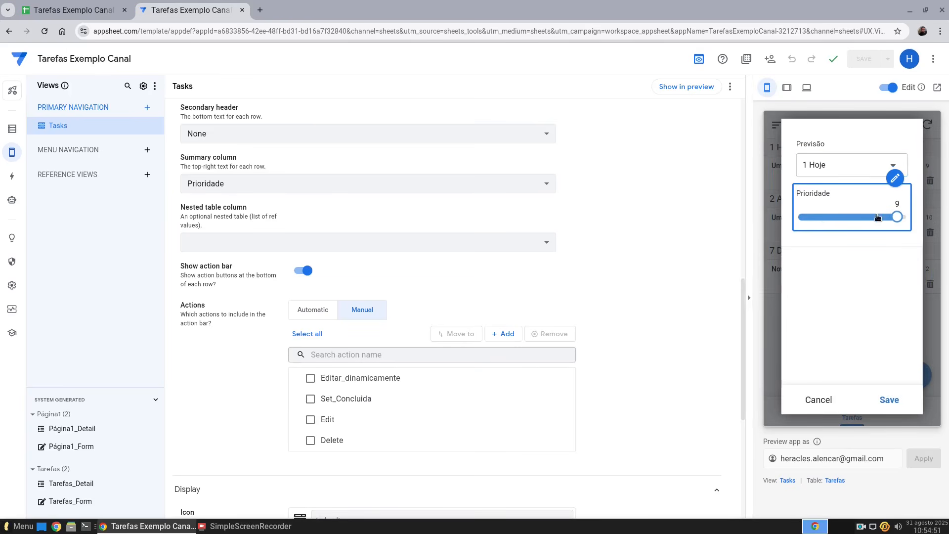
pyautogui.click(890, 400)
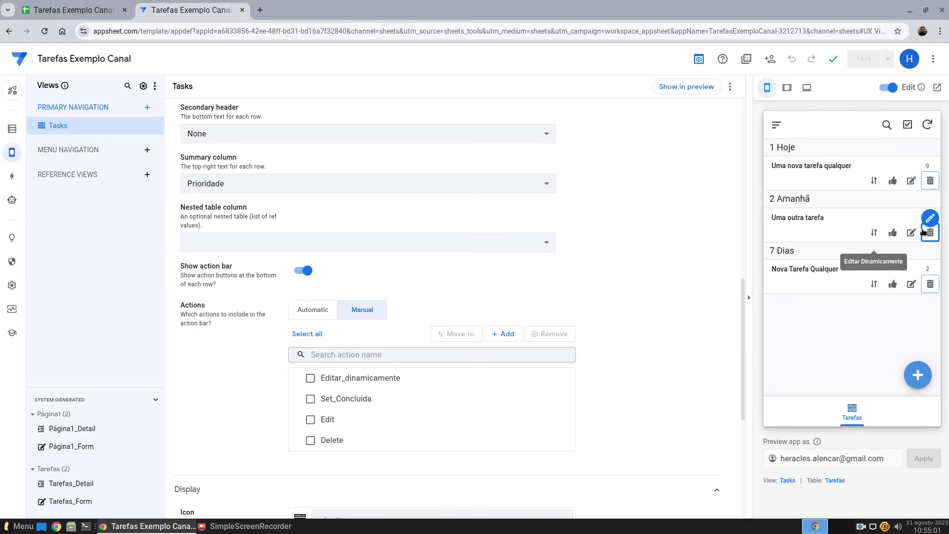
# Step: Run Editar Dinamicamente on Uma outra tarefa again, set its Previsão to 1 Hoje, and save the entry
pyautogui.click(839, 282)
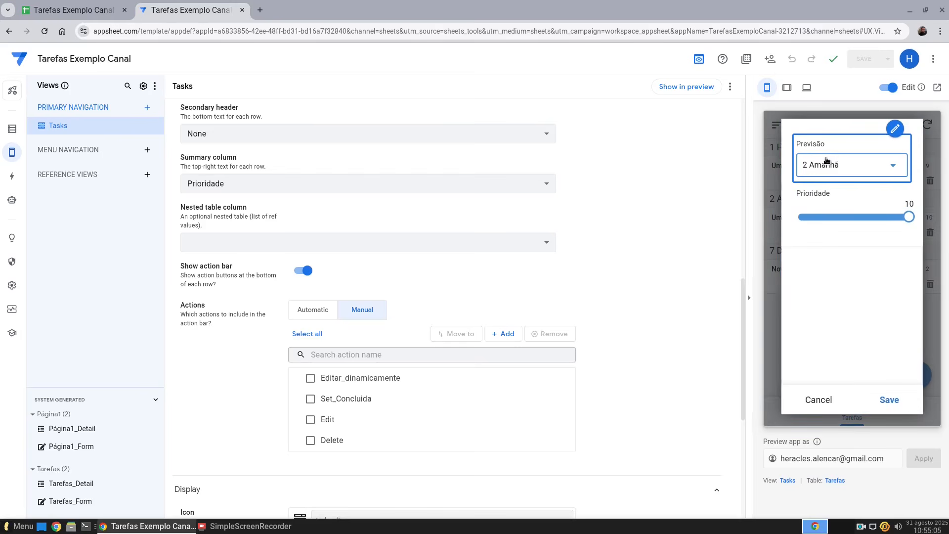
pyautogui.click(827, 163)
pyautogui.click(814, 177)
pyautogui.click(820, 206)
pyautogui.click(911, 395)
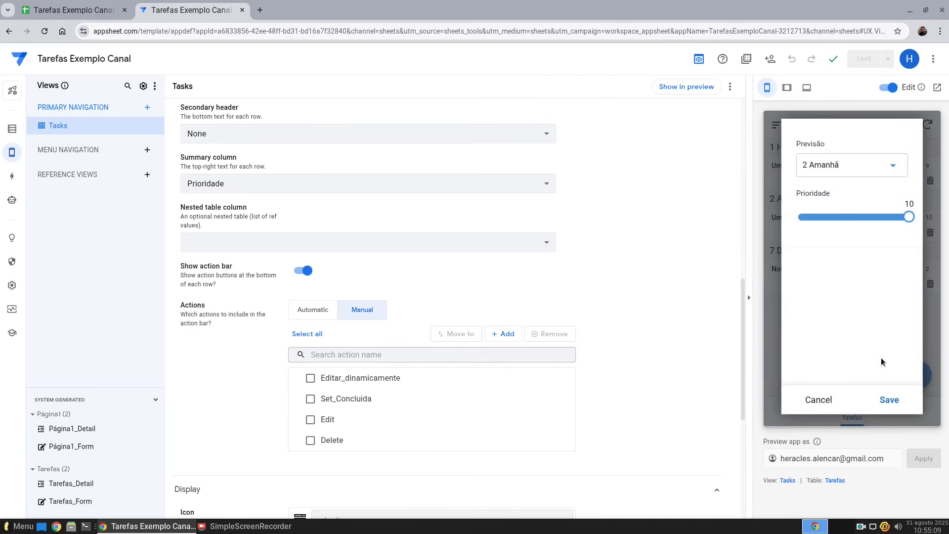
pyautogui.click(854, 171)
pyautogui.click(804, 178)
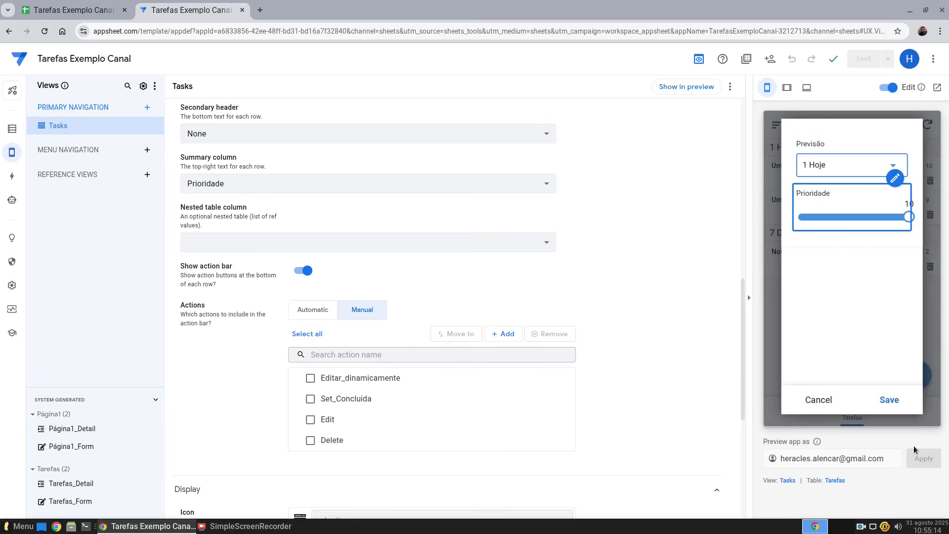
pyautogui.click(889, 400)
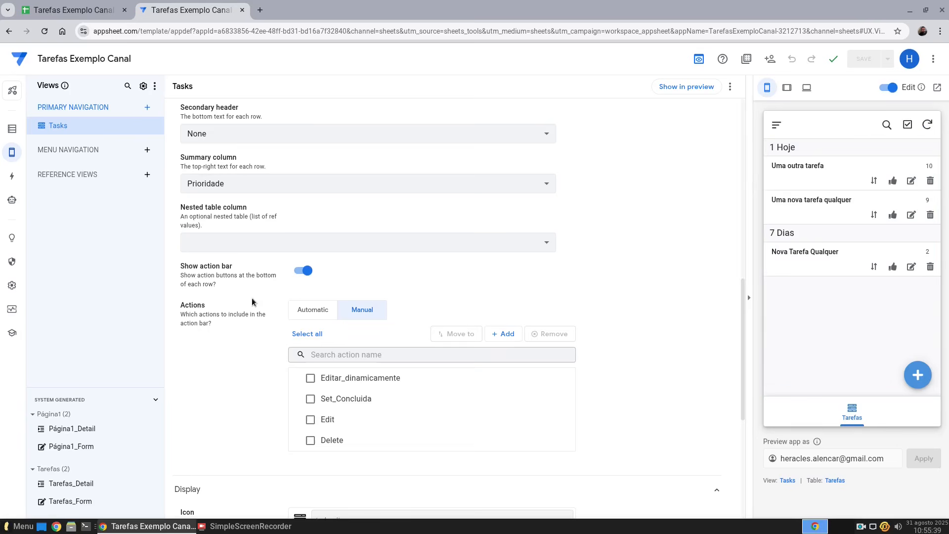
# Step: Create a new format rule for the Página1 data and name it Cor_Previsao
pyautogui.moveTo(8, 155)
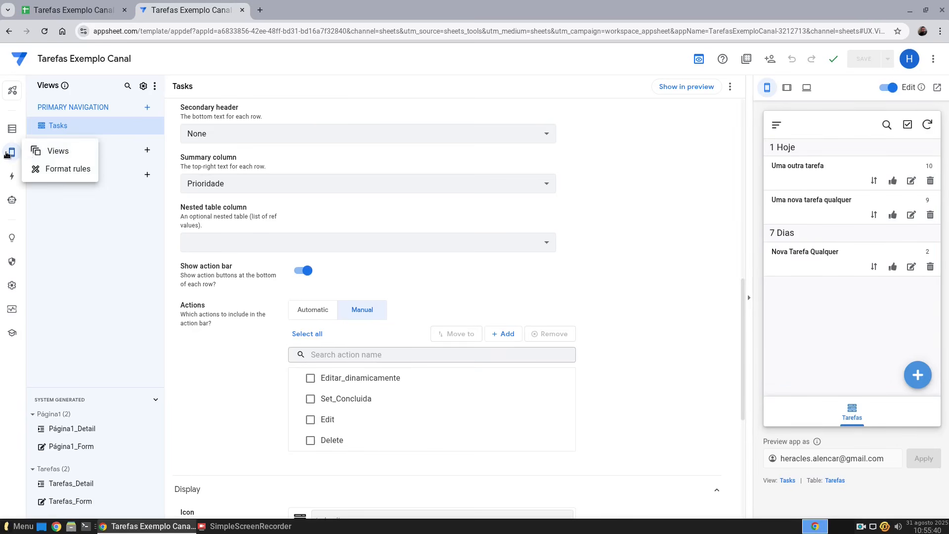
pyautogui.click(64, 169)
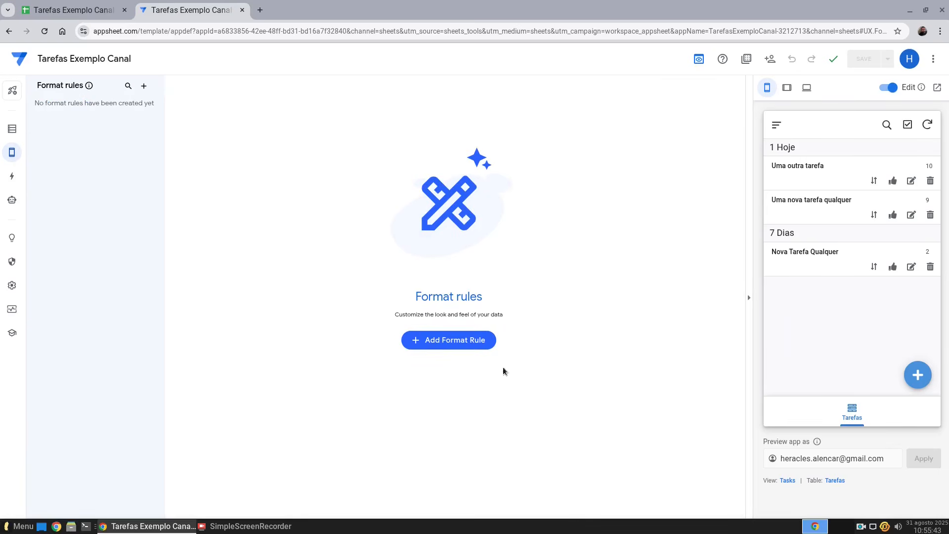
pyautogui.click(462, 345)
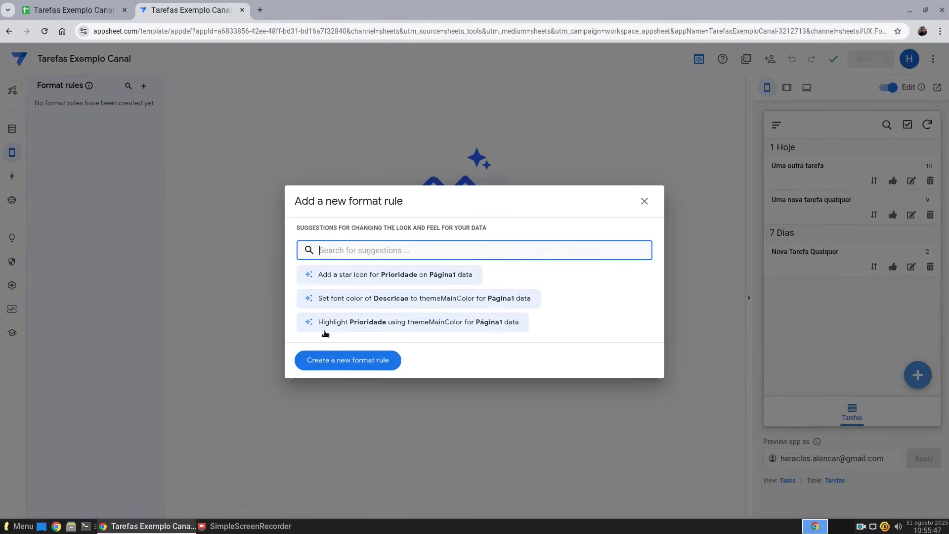
pyautogui.click(504, 359)
pyautogui.click(398, 128)
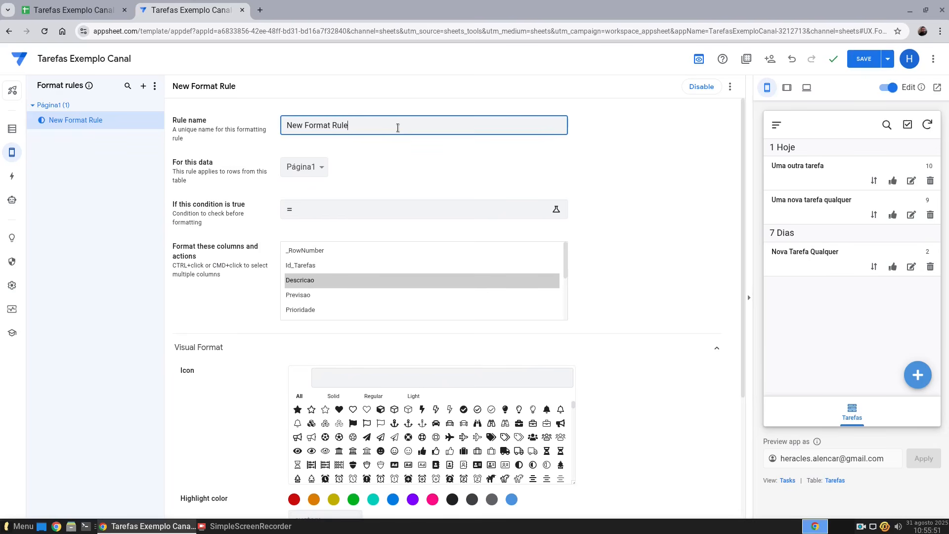
pyautogui.moveTo(398, 128); pyautogui.dragTo(254, 123)
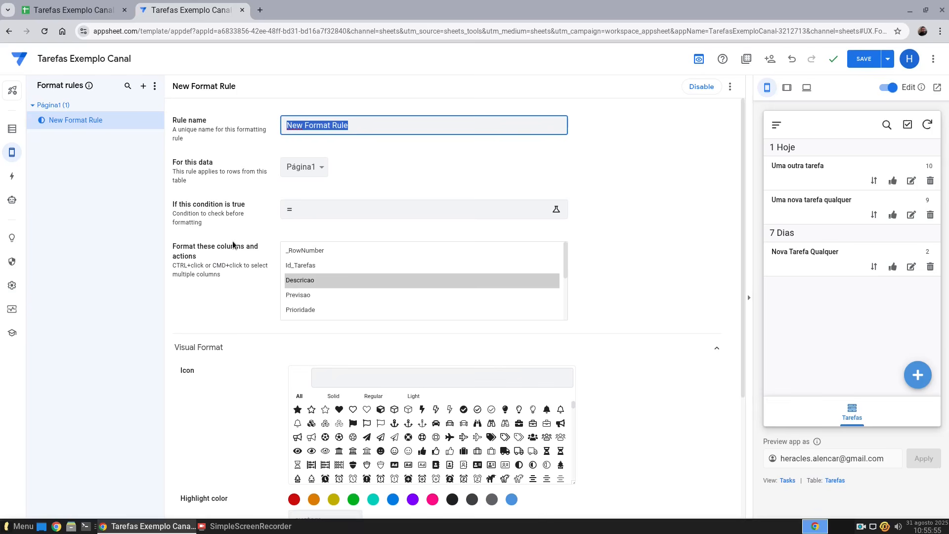
pyautogui.write('Pre')
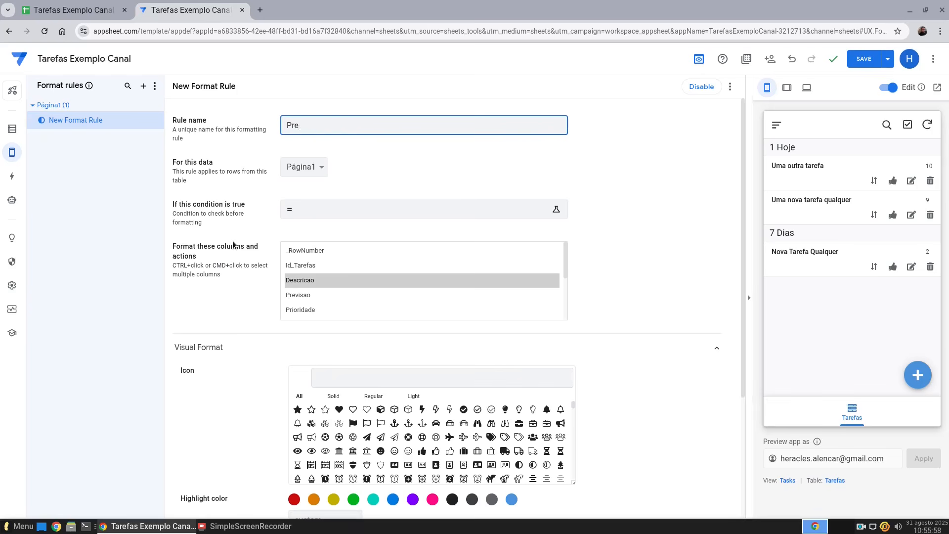
pyautogui.press('BackSpace')
pyautogui.write('Previsao')
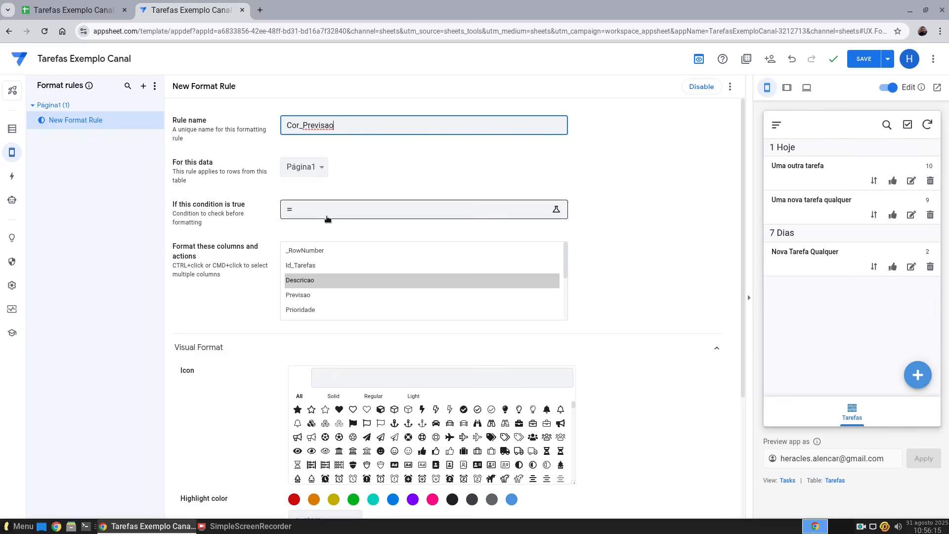
pyautogui.press('Tab')
# Step: Apply Cor_Previsao to the Previsao column and assign it the solid stacked-layers icon, found by searching the icons for "grou"
pyautogui.click(300, 295)
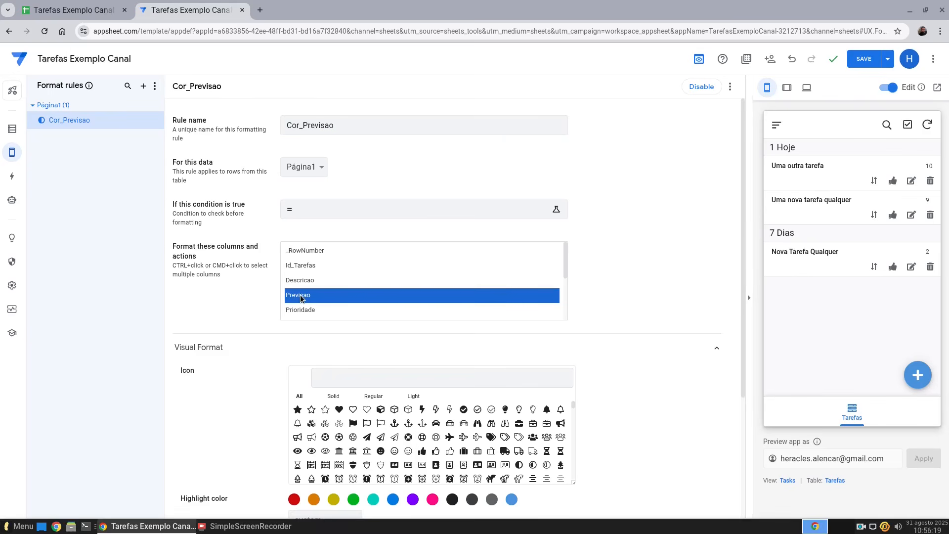
pyautogui.click(300, 279)
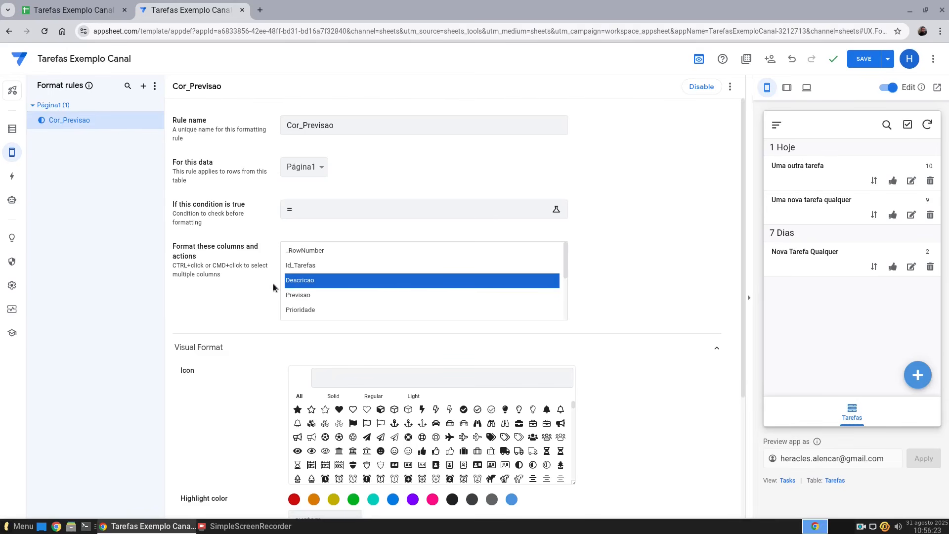
pyautogui.click(319, 296)
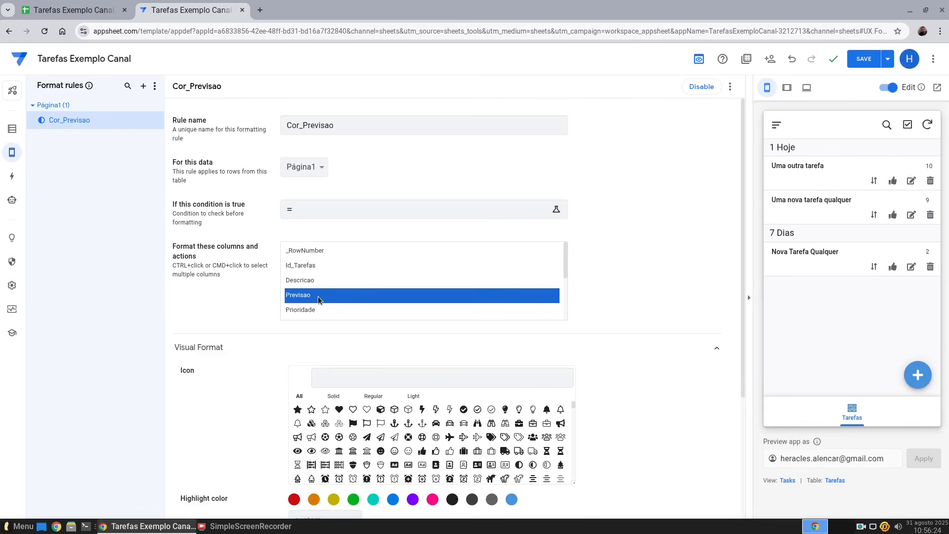
pyautogui.click(368, 376)
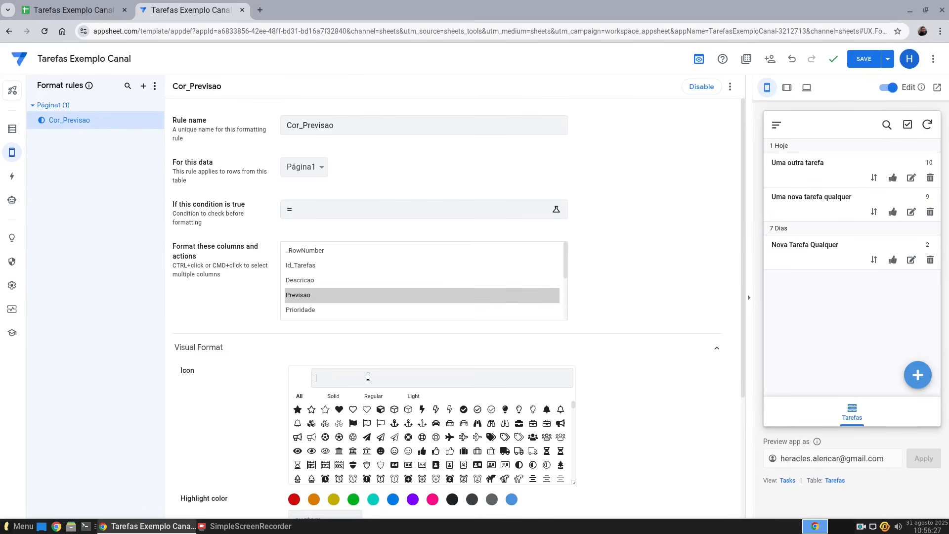
pyautogui.write('grou')
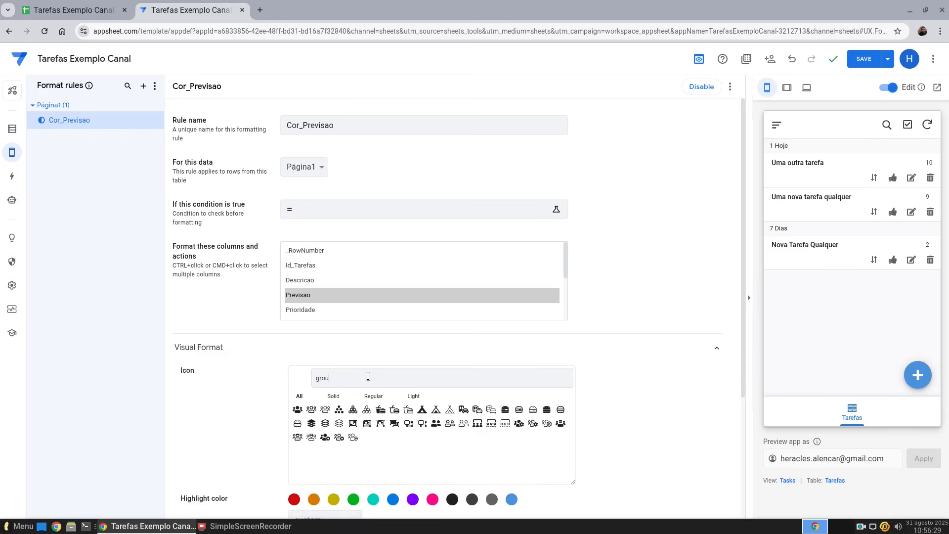
pyautogui.click(311, 425)
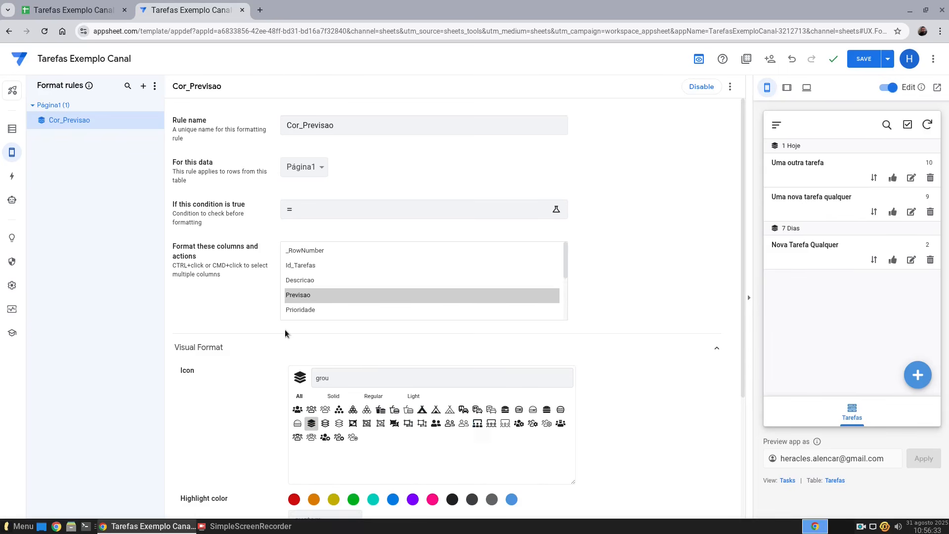
# Step: Set both the highlight color and the text color of Cor_Previsao to red
pyautogui.scroll(-3, 264, 341)
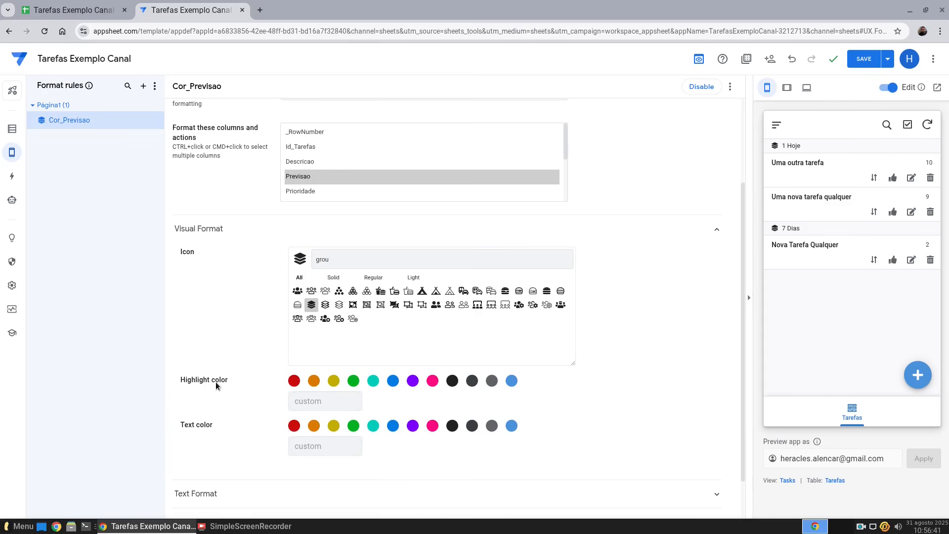
pyautogui.click(295, 382)
pyautogui.click(296, 428)
pyautogui.click(393, 427)
pyautogui.click(292, 428)
# Step: Set the Cor_Previsao text size to 0.9, try underline and switch it back off, and turn on bold
pyautogui.scroll(-1, 389, 425)
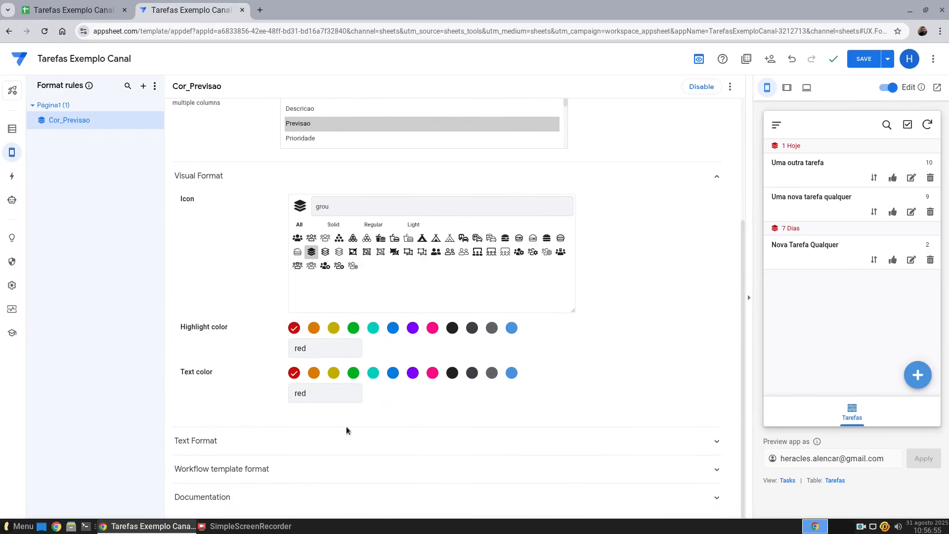
pyautogui.click(345, 448)
pyautogui.scroll(-4, 386, 432)
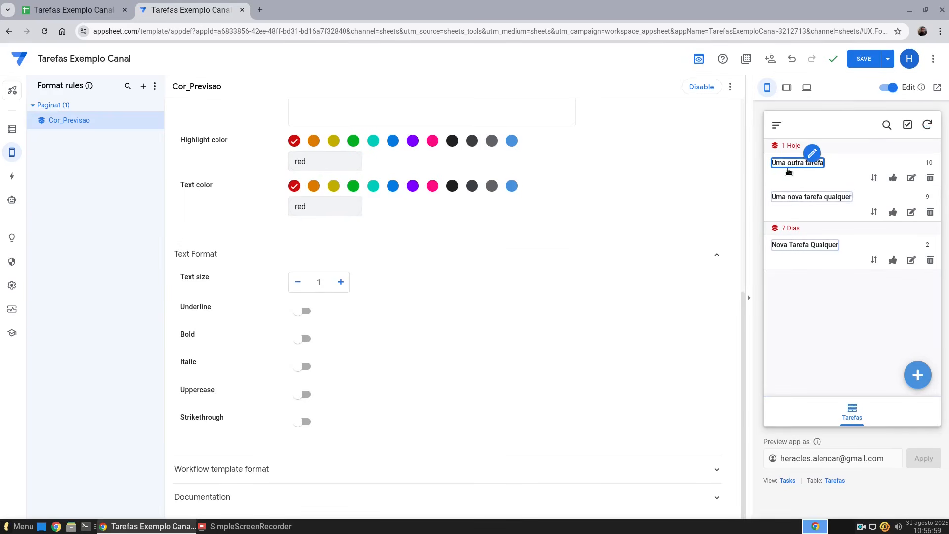
pyautogui.click(298, 285)
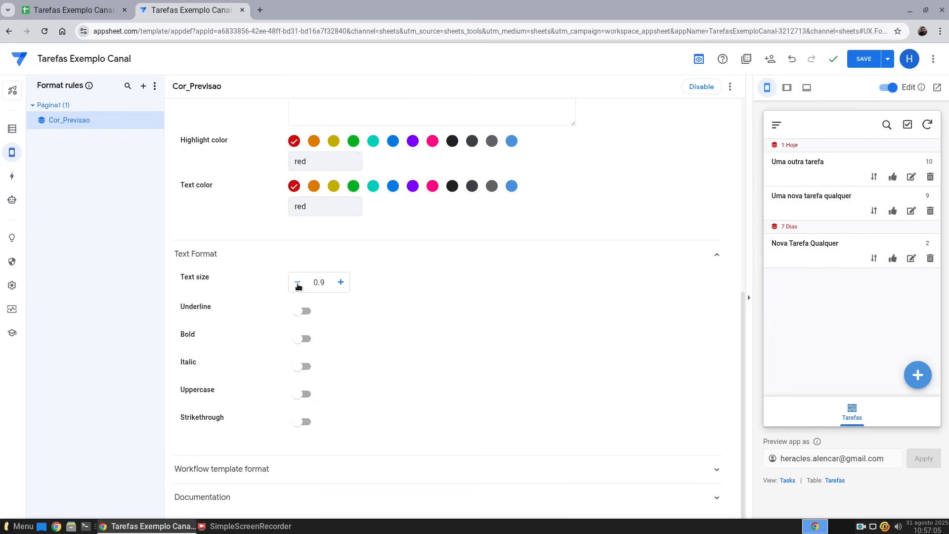
pyautogui.click(305, 310)
pyautogui.click(296, 313)
pyautogui.click(308, 343)
# Step: Try italic, uppercase and strikethrough on the Cor_Previsao text, switching each one off again
pyautogui.click(306, 373)
pyautogui.click(305, 374)
pyautogui.click(311, 395)
pyautogui.click(303, 396)
pyautogui.click(304, 421)
pyautogui.click(299, 423)
pyautogui.moveTo(796, 167)
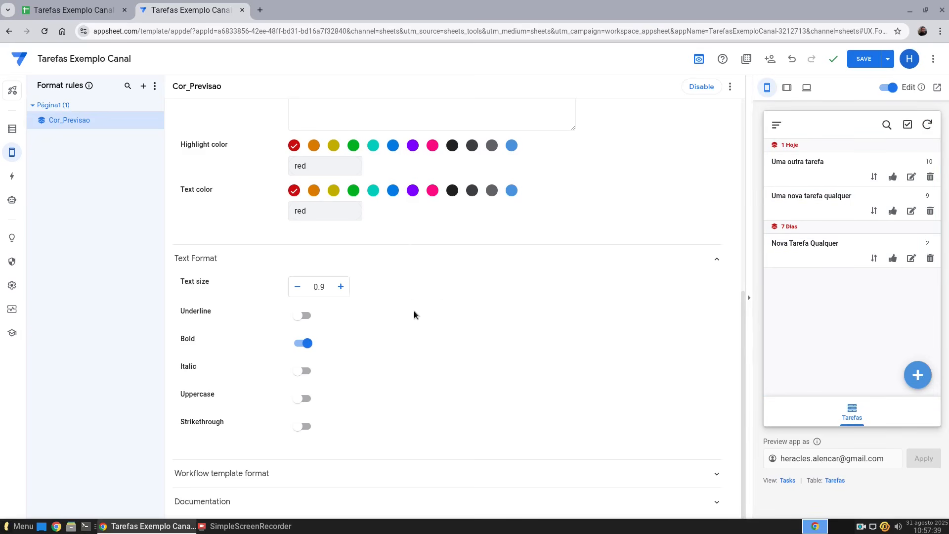
# Step: Create a new format rule for the Página1 data, name it Icone_descricao and apply it to the Descricao column
pyautogui.scroll(5, 415, 311)
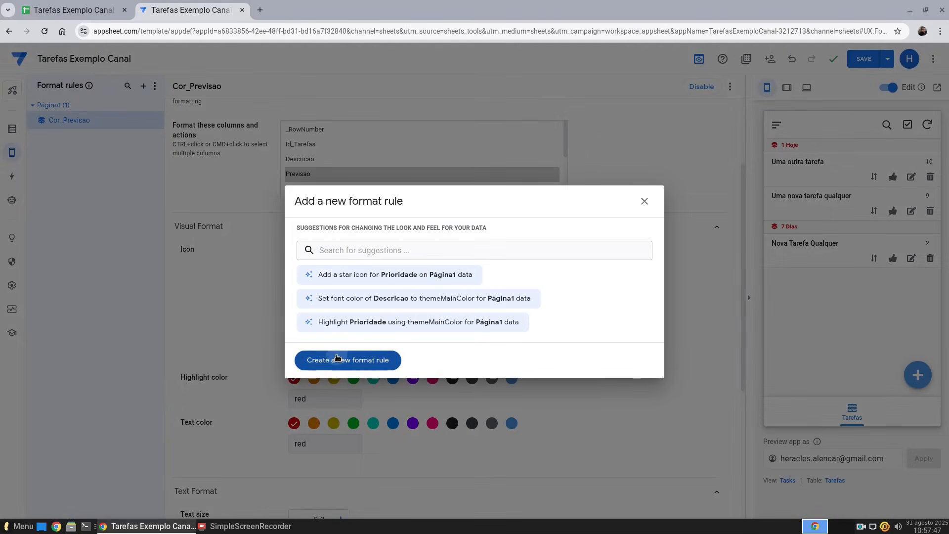
pyautogui.click(337, 359)
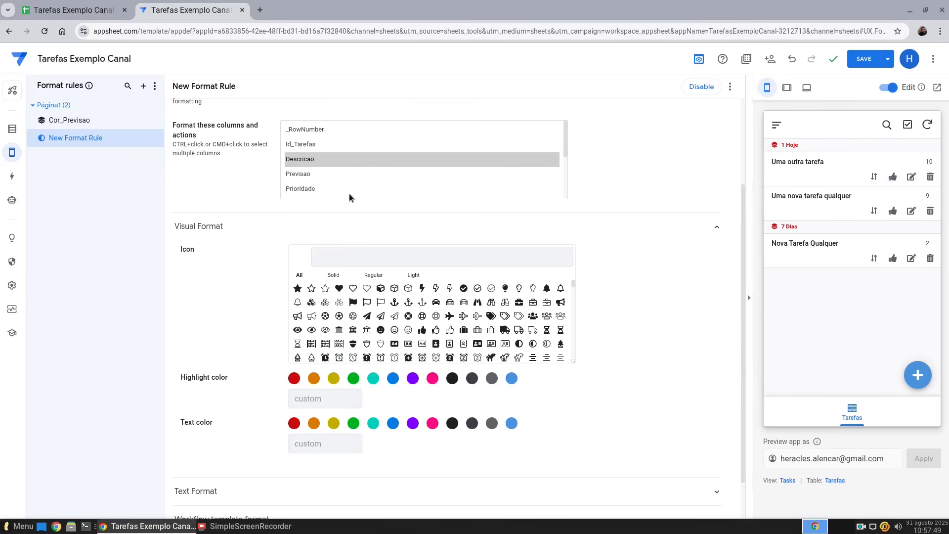
pyautogui.moveTo(348, 125); pyautogui.dragTo(254, 119)
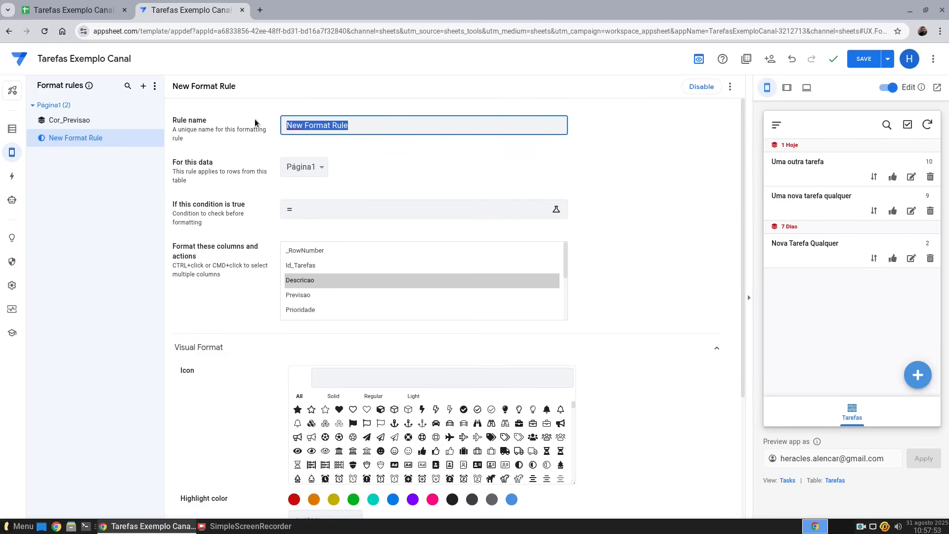
pyautogui.write('Icon')
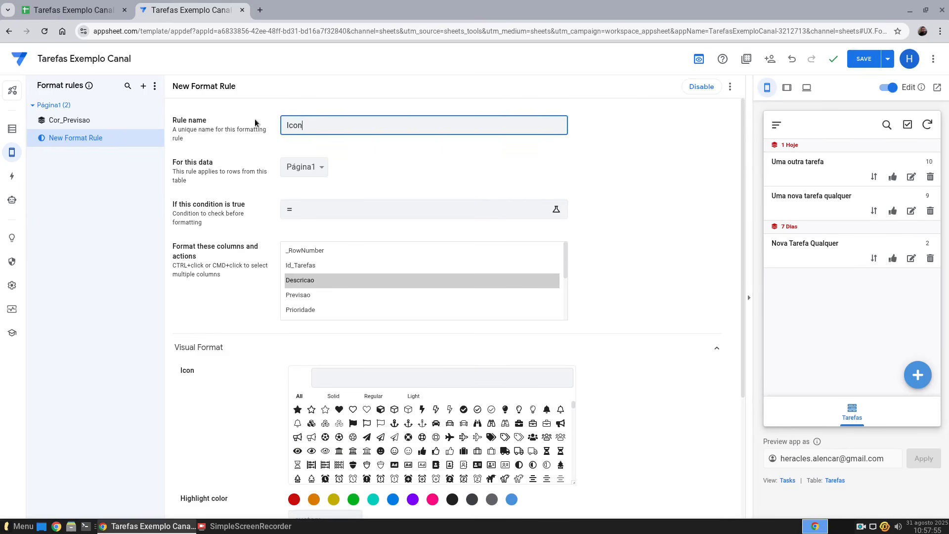
pyautogui.write('e_descricao')
pyautogui.click(296, 281)
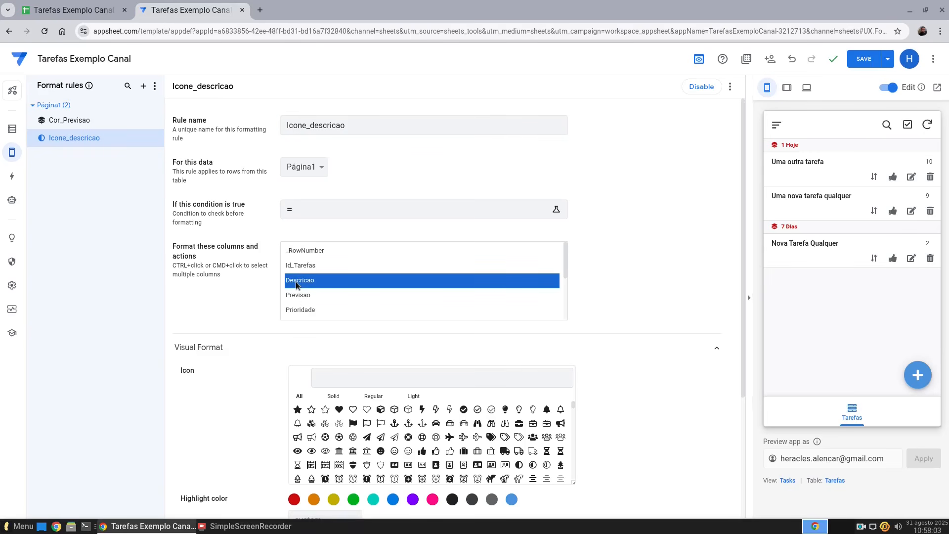
# Step: Search the icons for "check", limit them to solid ones, try the single and circled checks, and assign the double check to Icone_descricao
pyautogui.click(336, 378)
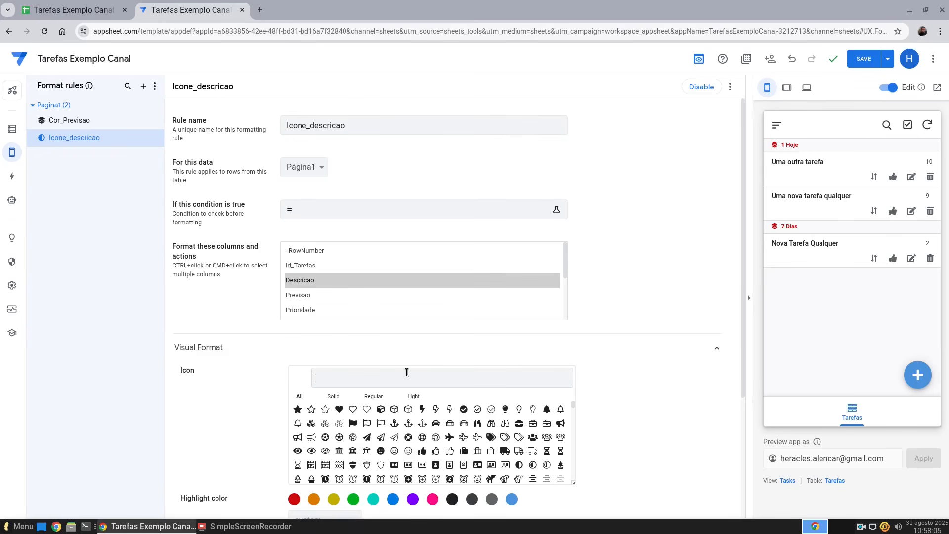
pyautogui.write('check')
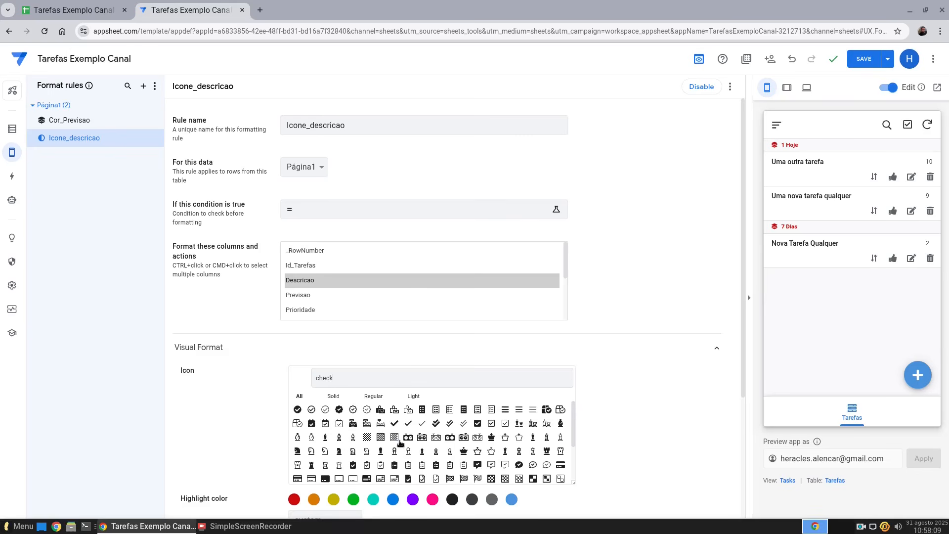
pyautogui.click(336, 397)
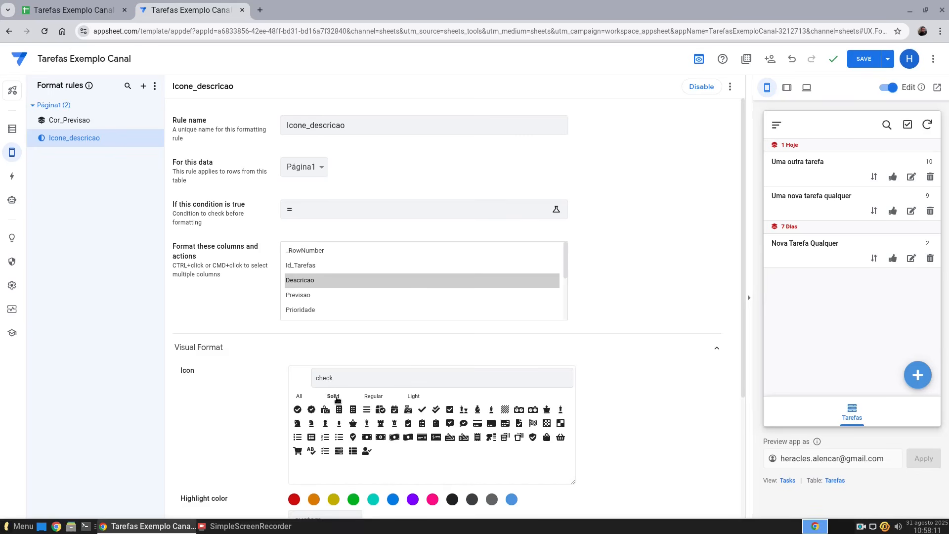
pyautogui.click(423, 411)
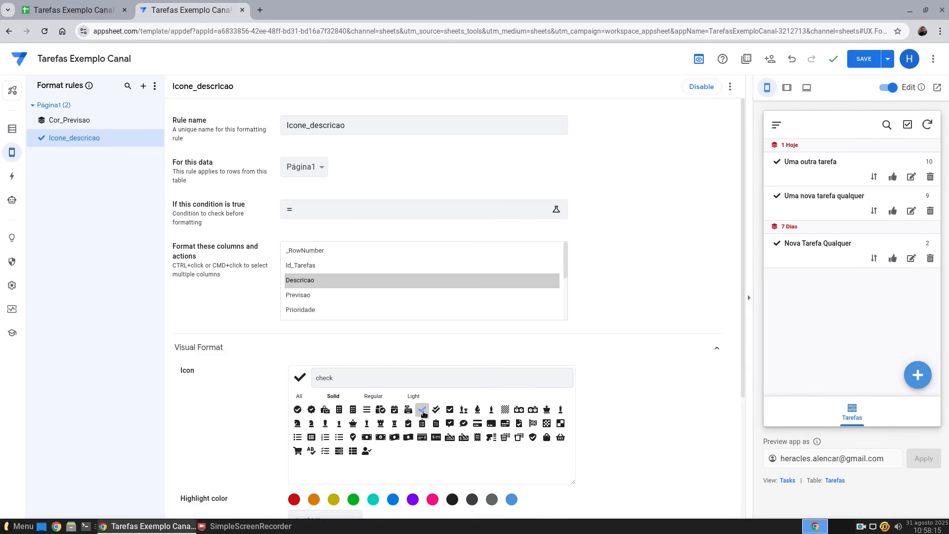
pyautogui.click(296, 410)
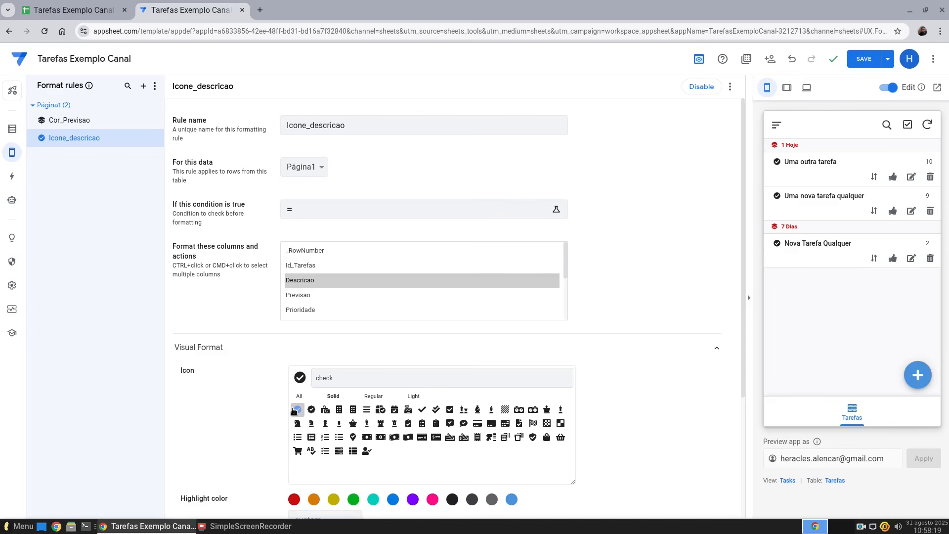
pyautogui.click(436, 410)
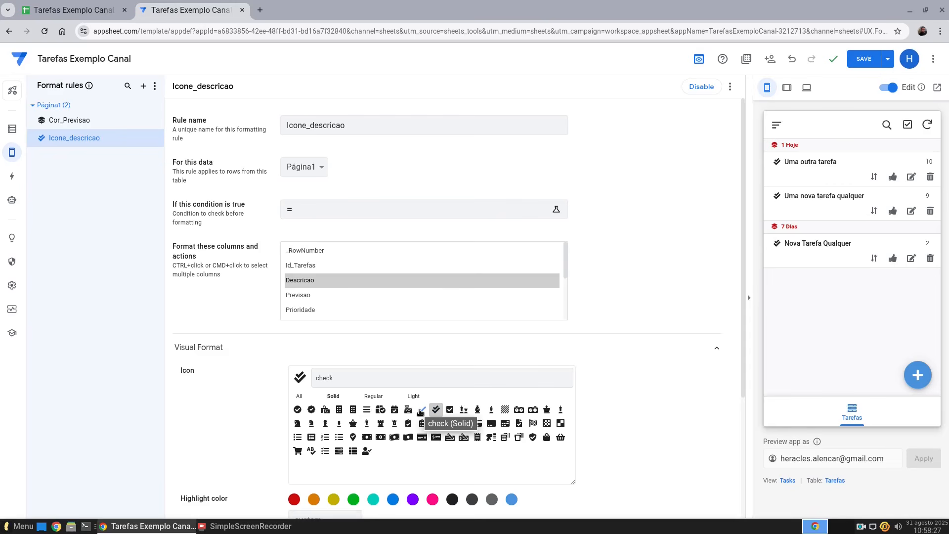
# Step: Set the highlight color of the Icone_descricao rule to blue
pyautogui.scroll(-5, 194, 393)
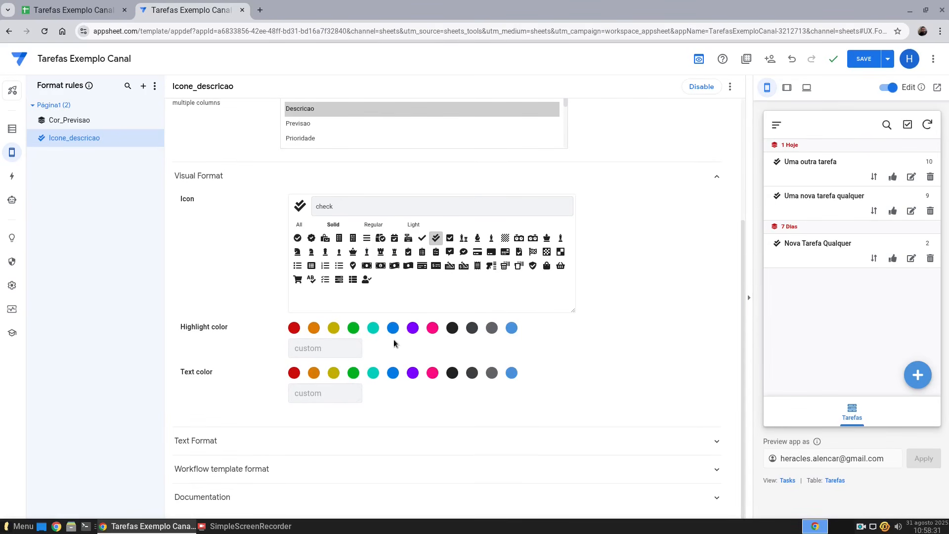
pyautogui.click(393, 329)
pyautogui.moveTo(817, 161)
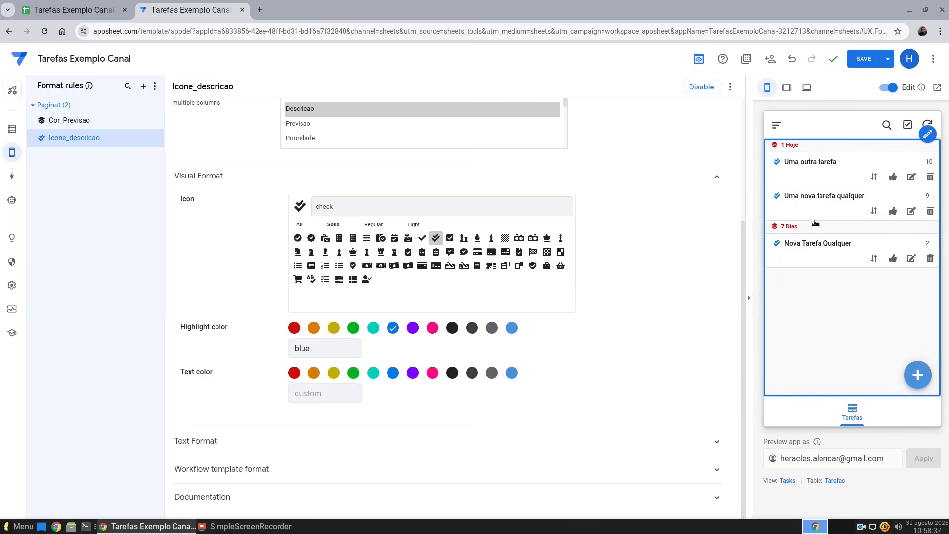